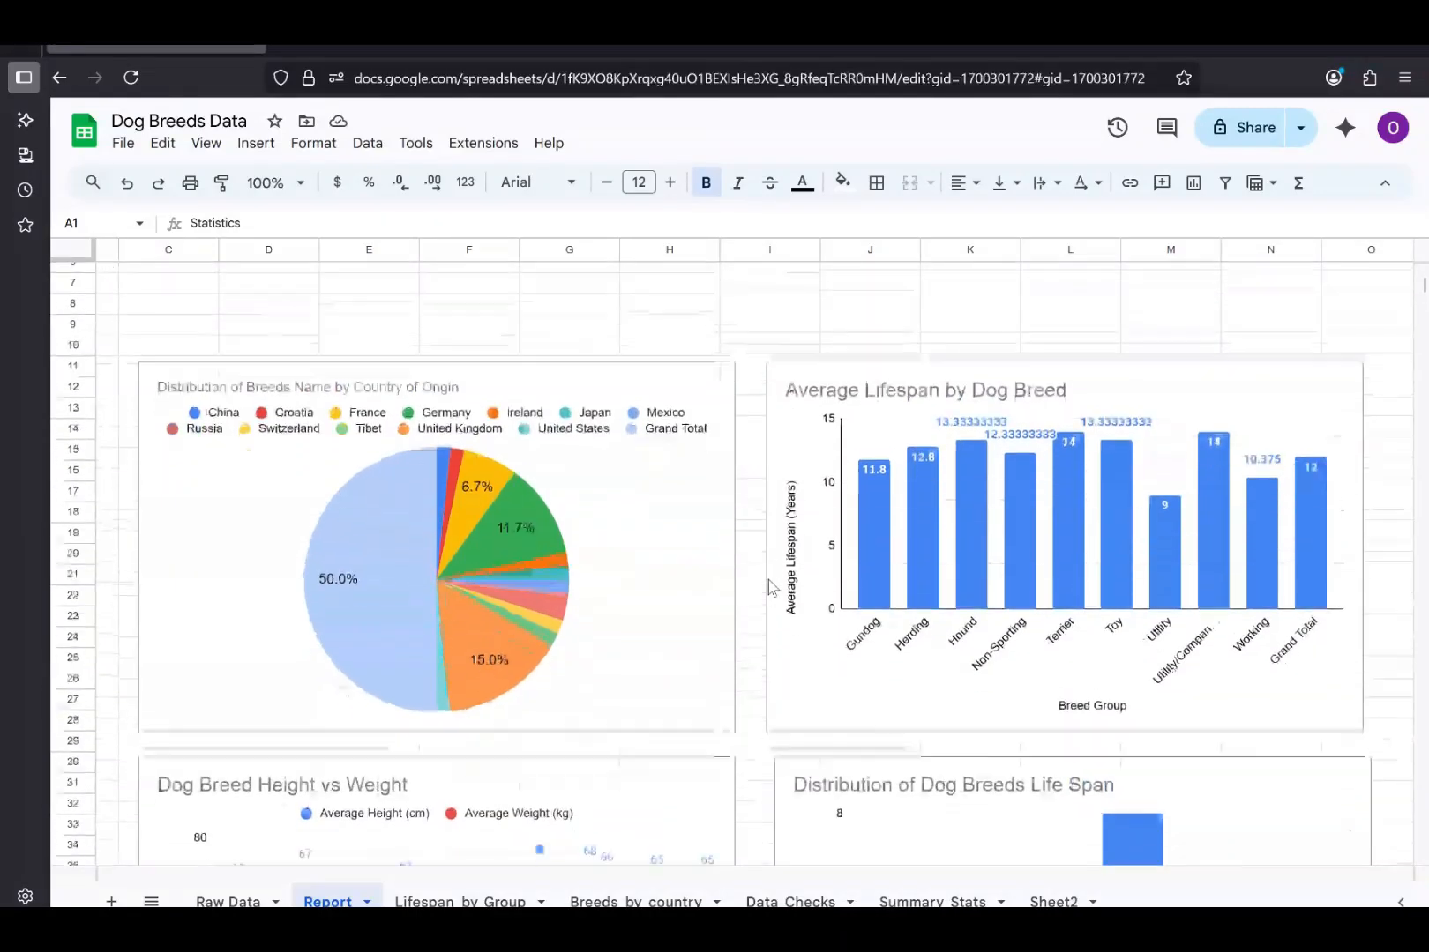
# - Examine the Report sheet's charts on breed origin, lifespan by breed group, height versus weight, and life span distribution
pyautogui.scroll(5, 768, 580)
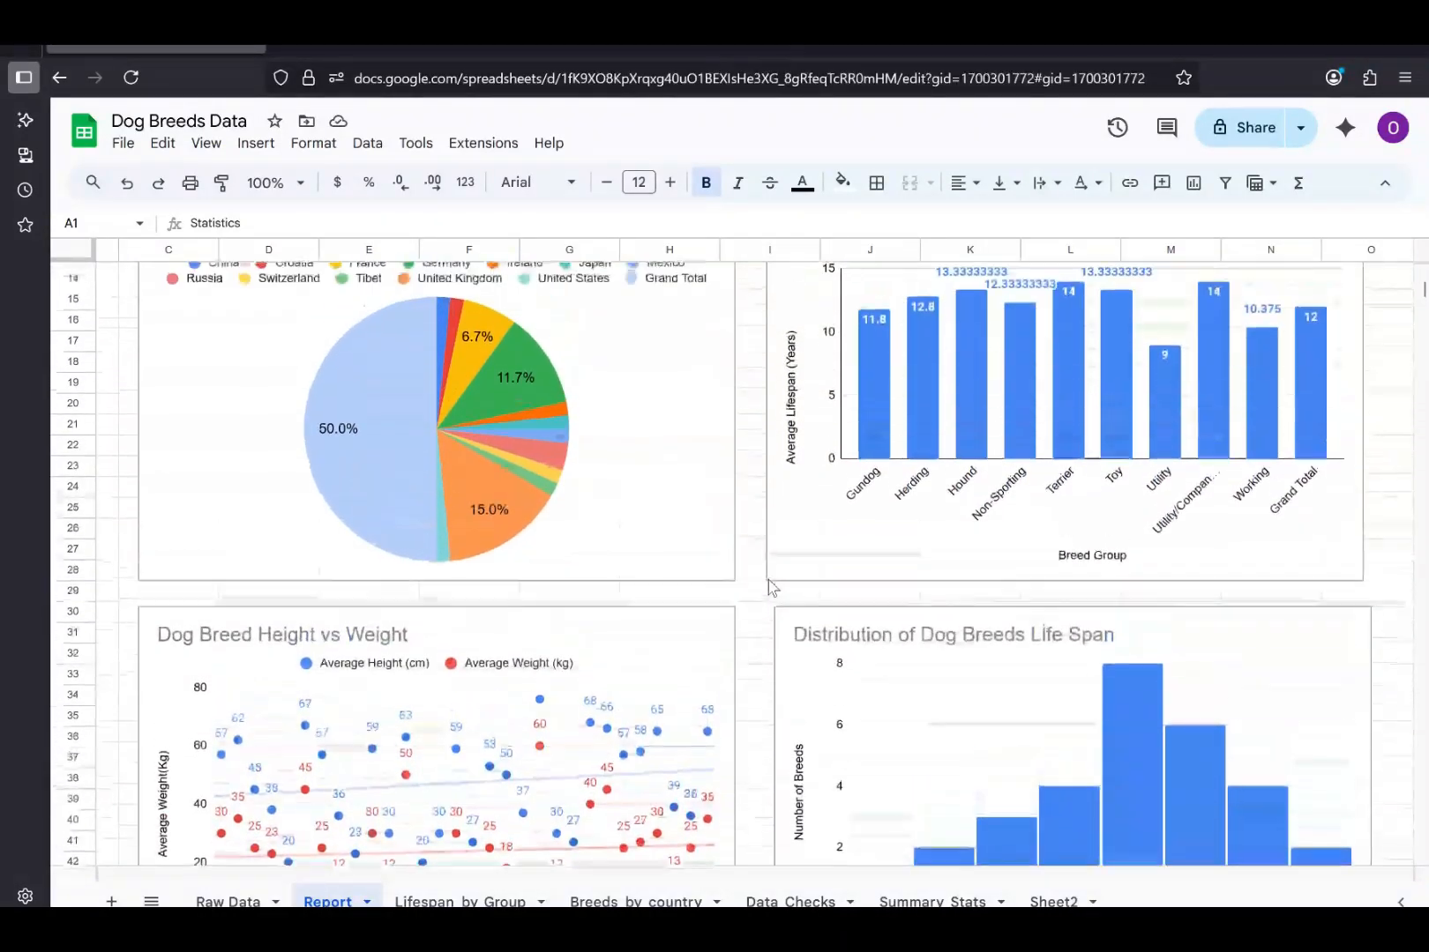
pyautogui.scroll(-7, 768, 580)
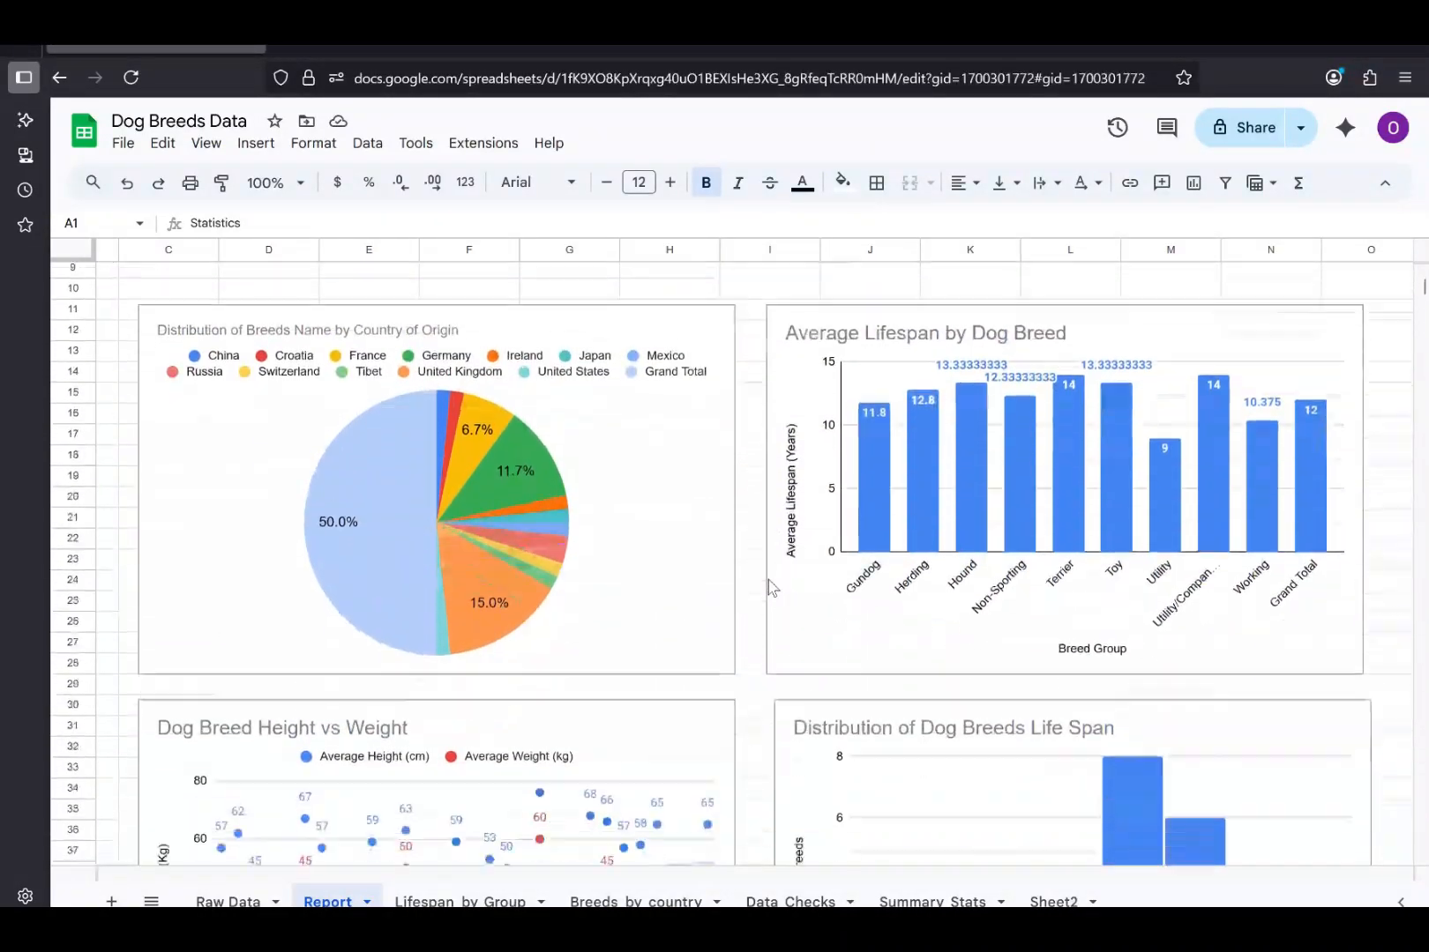
pyautogui.scroll(3, 768, 580)
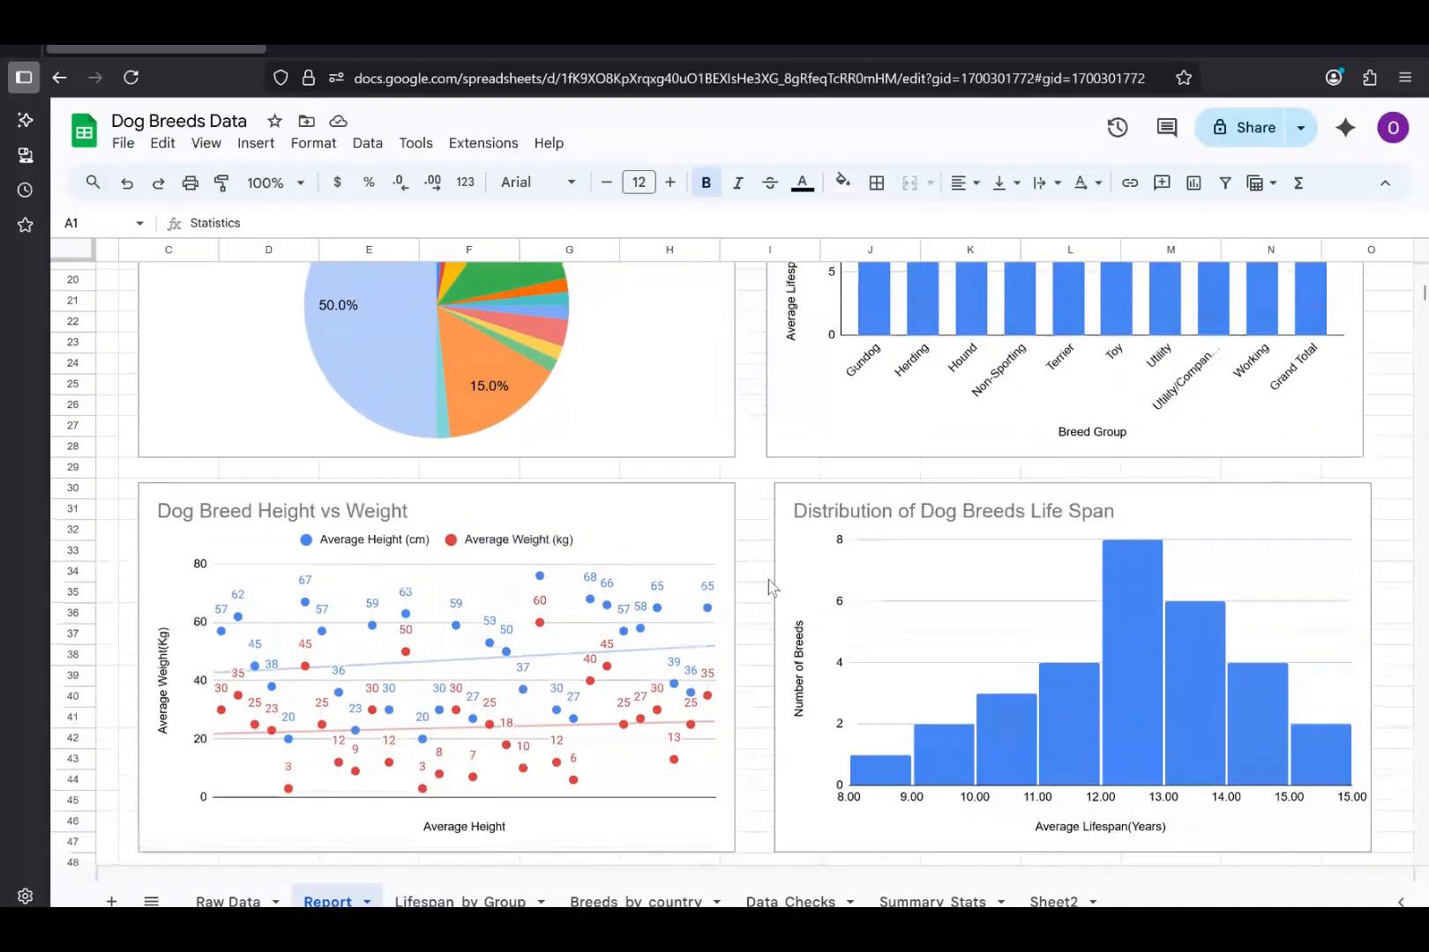
pyautogui.scroll(3, 768, 580)
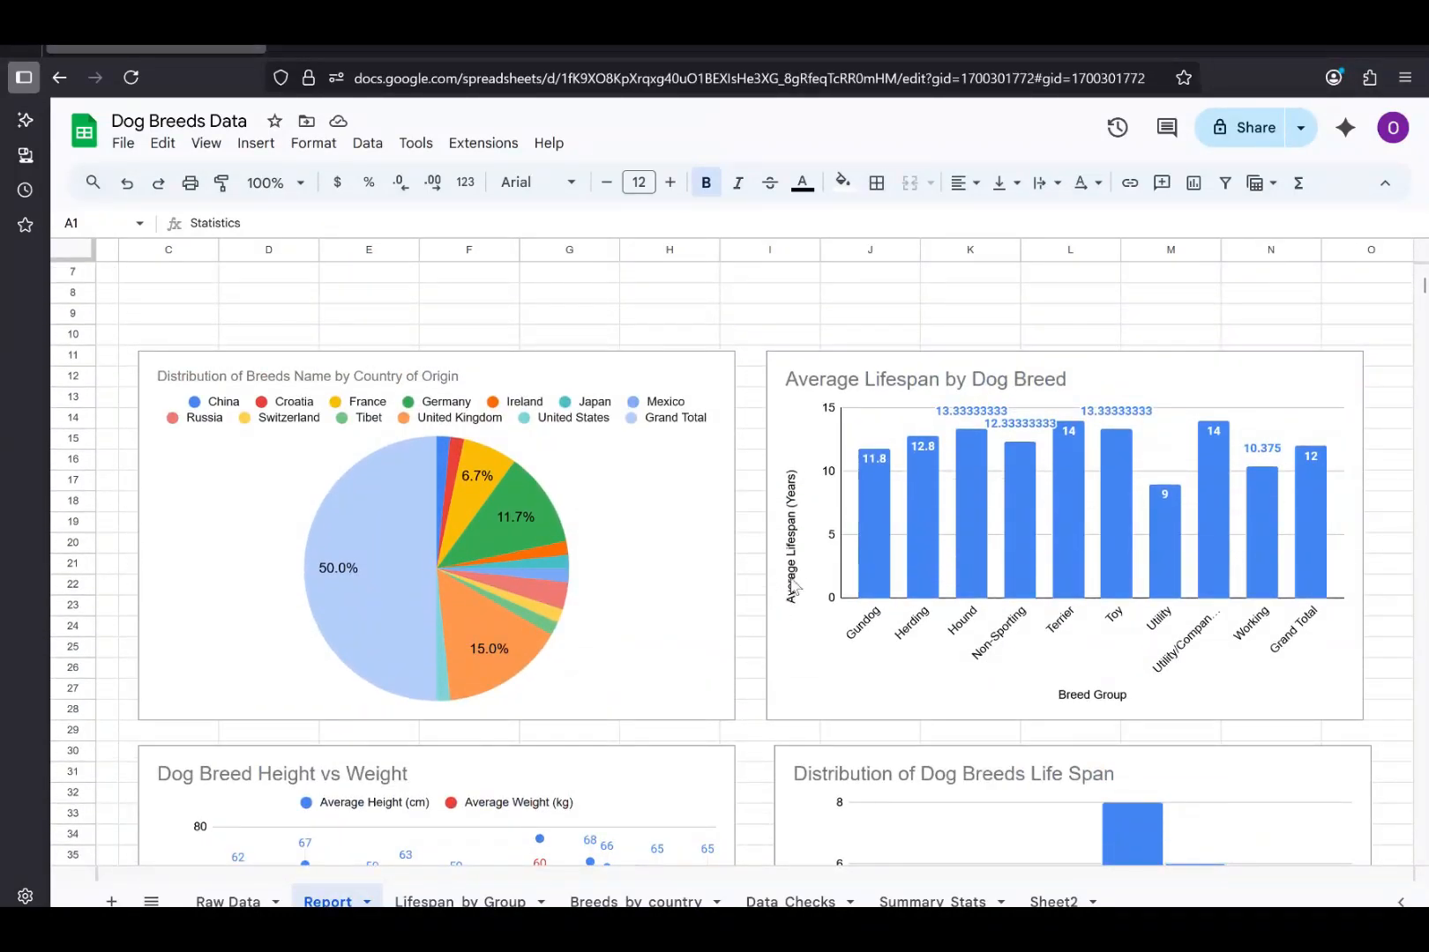
pyautogui.scroll(2, 803, 573)
pyautogui.scroll(-2, 803, 573)
pyautogui.scroll(-8, 803, 573)
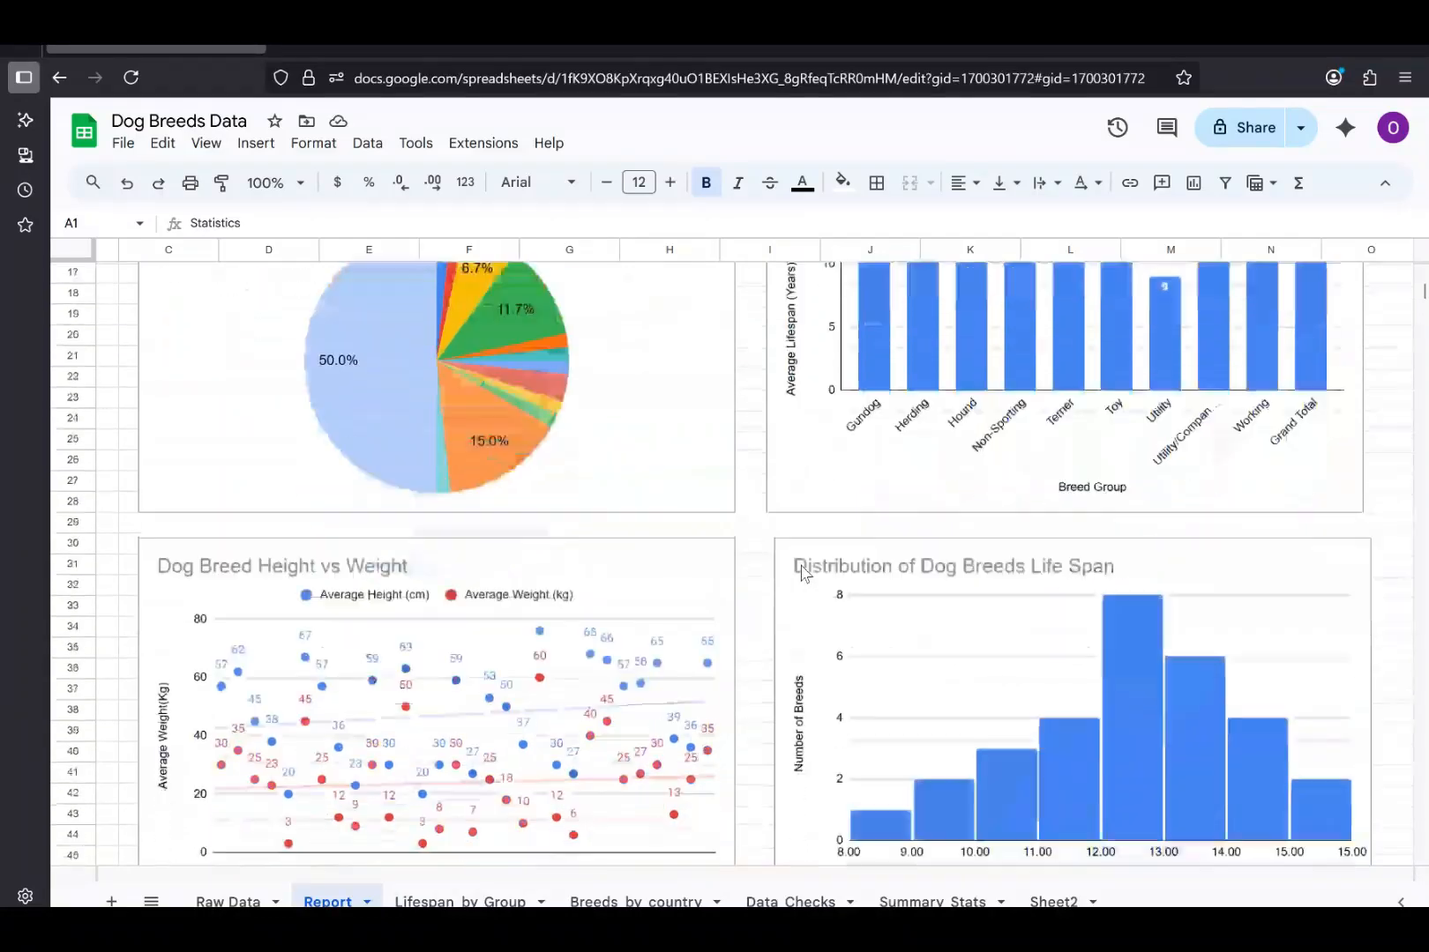
pyautogui.scroll(6, 841, 513)
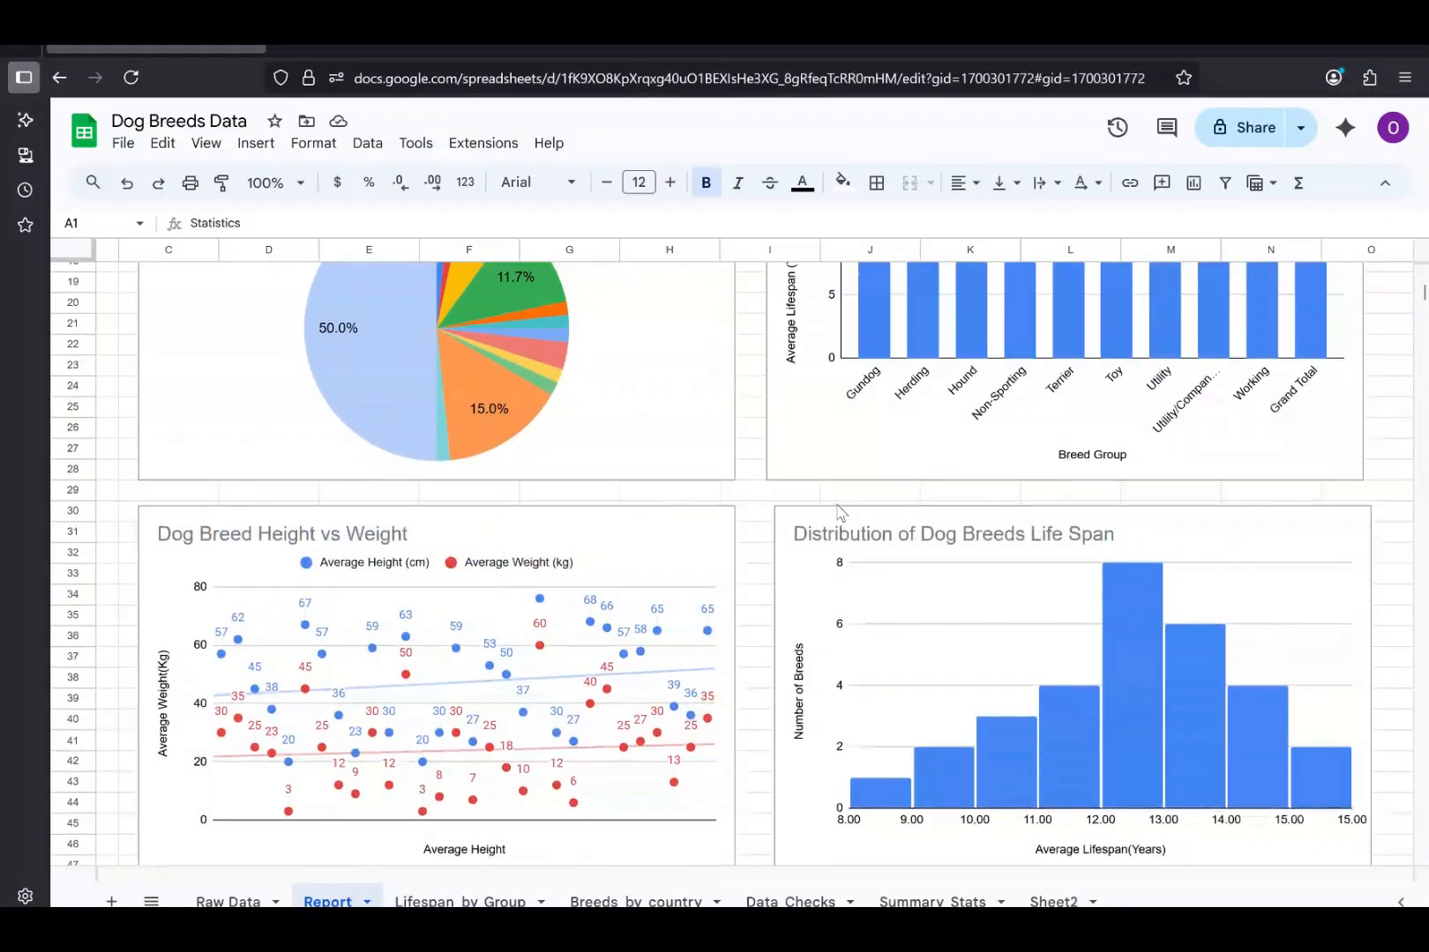
pyautogui.scroll(-1, 840, 514)
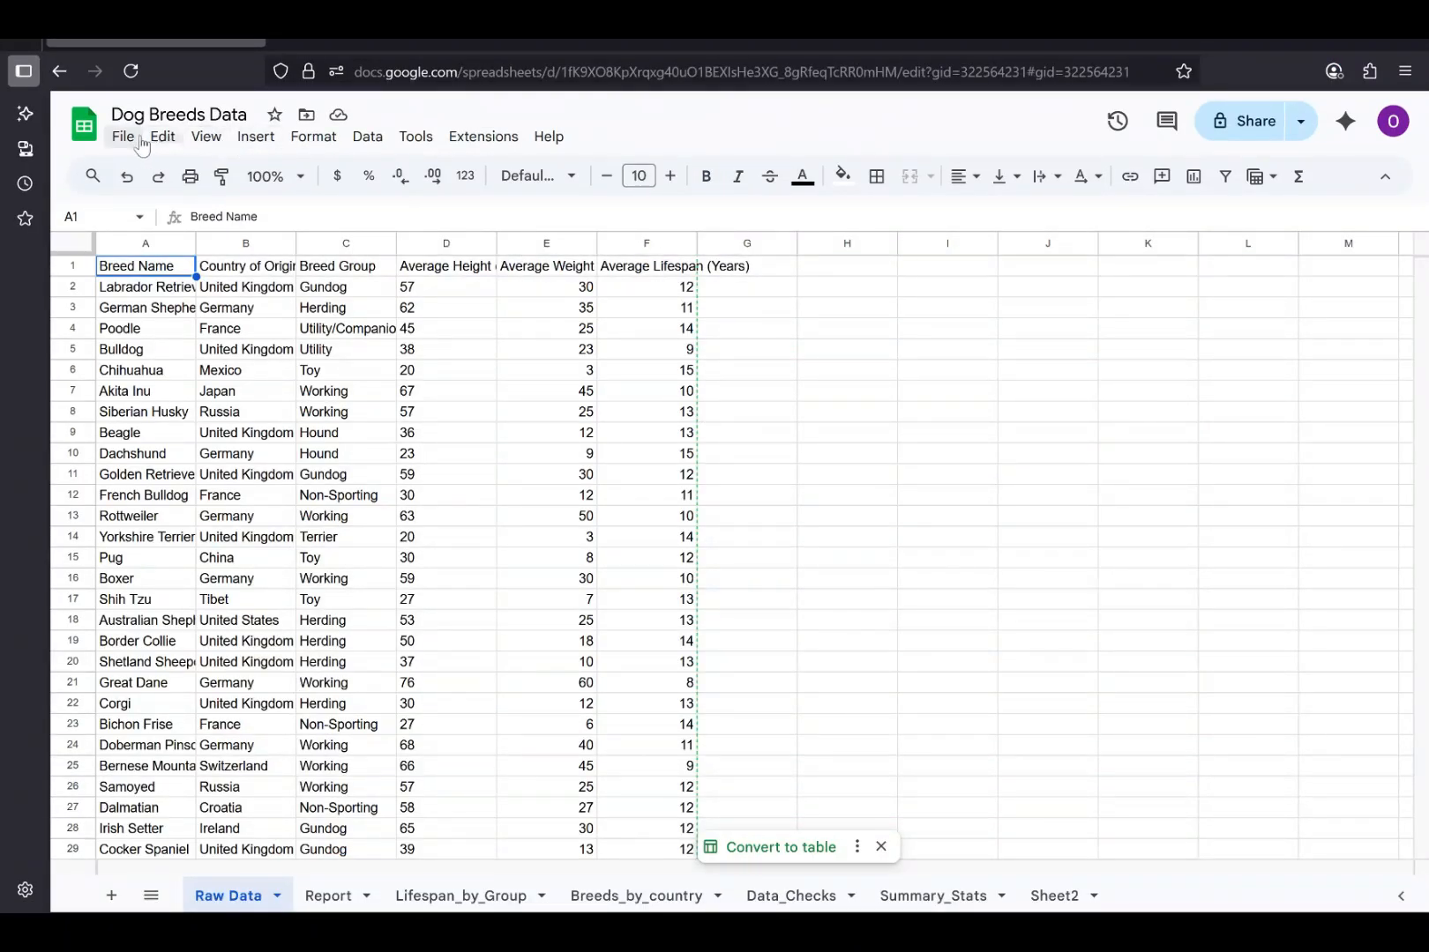
pyautogui.click(256, 136)
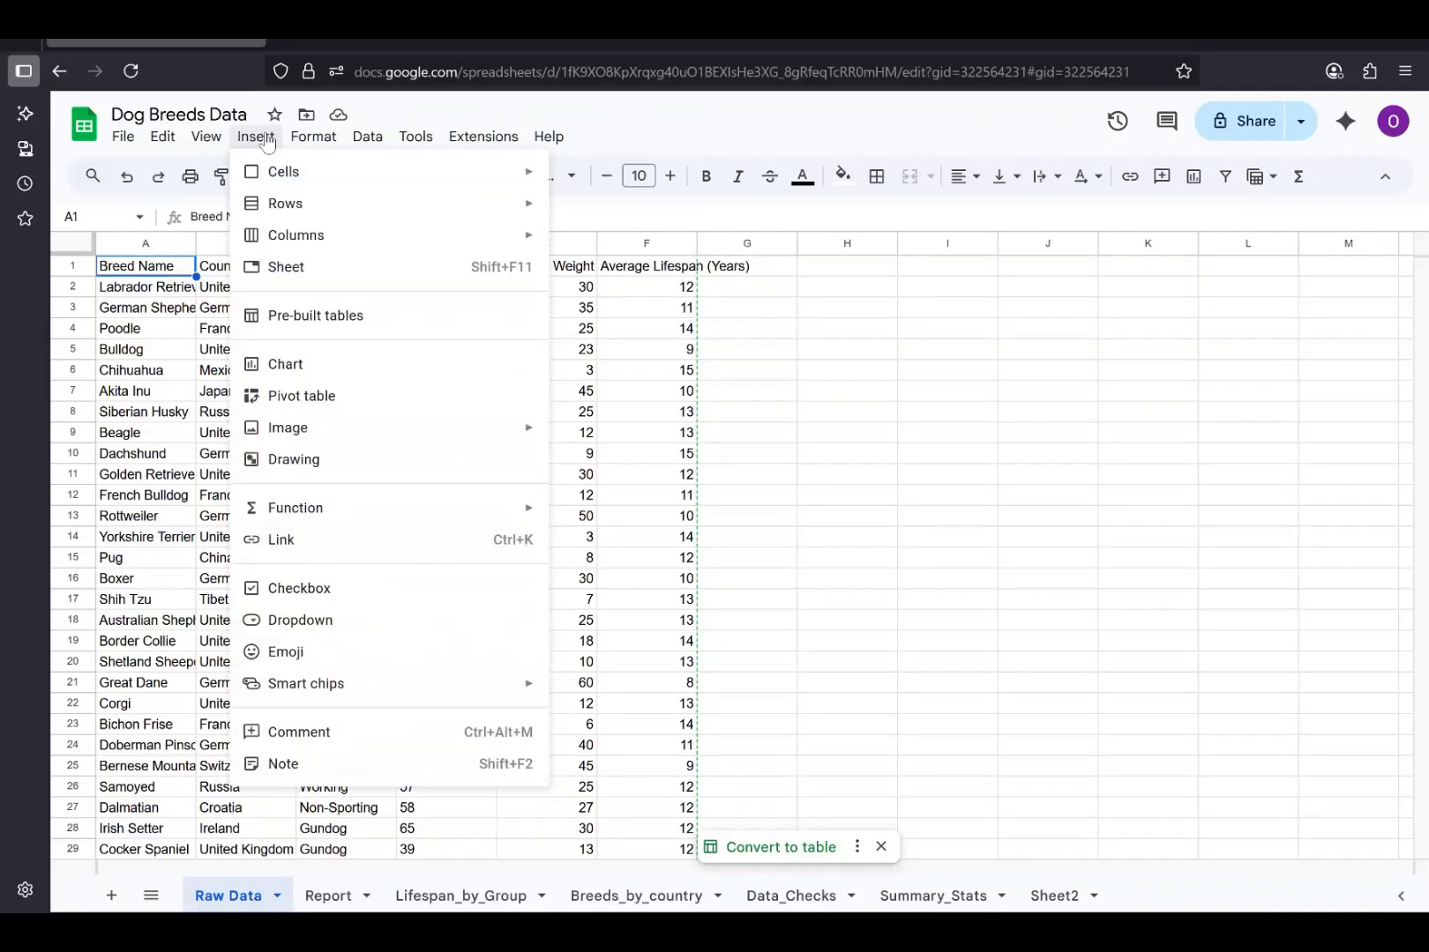
pyautogui.click(327, 408)
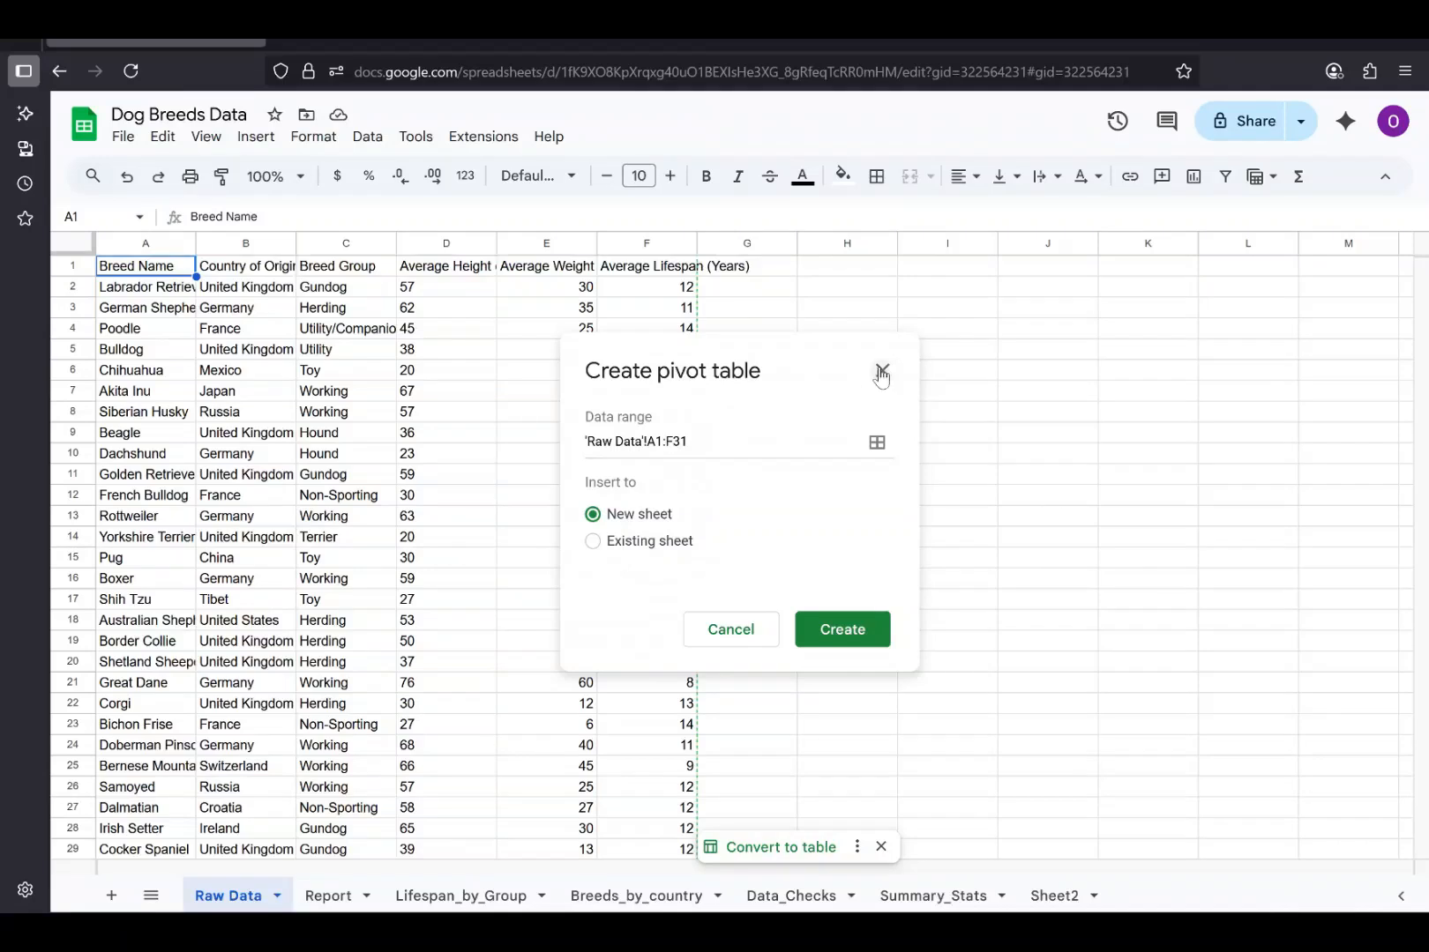
pyautogui.click(716, 632)
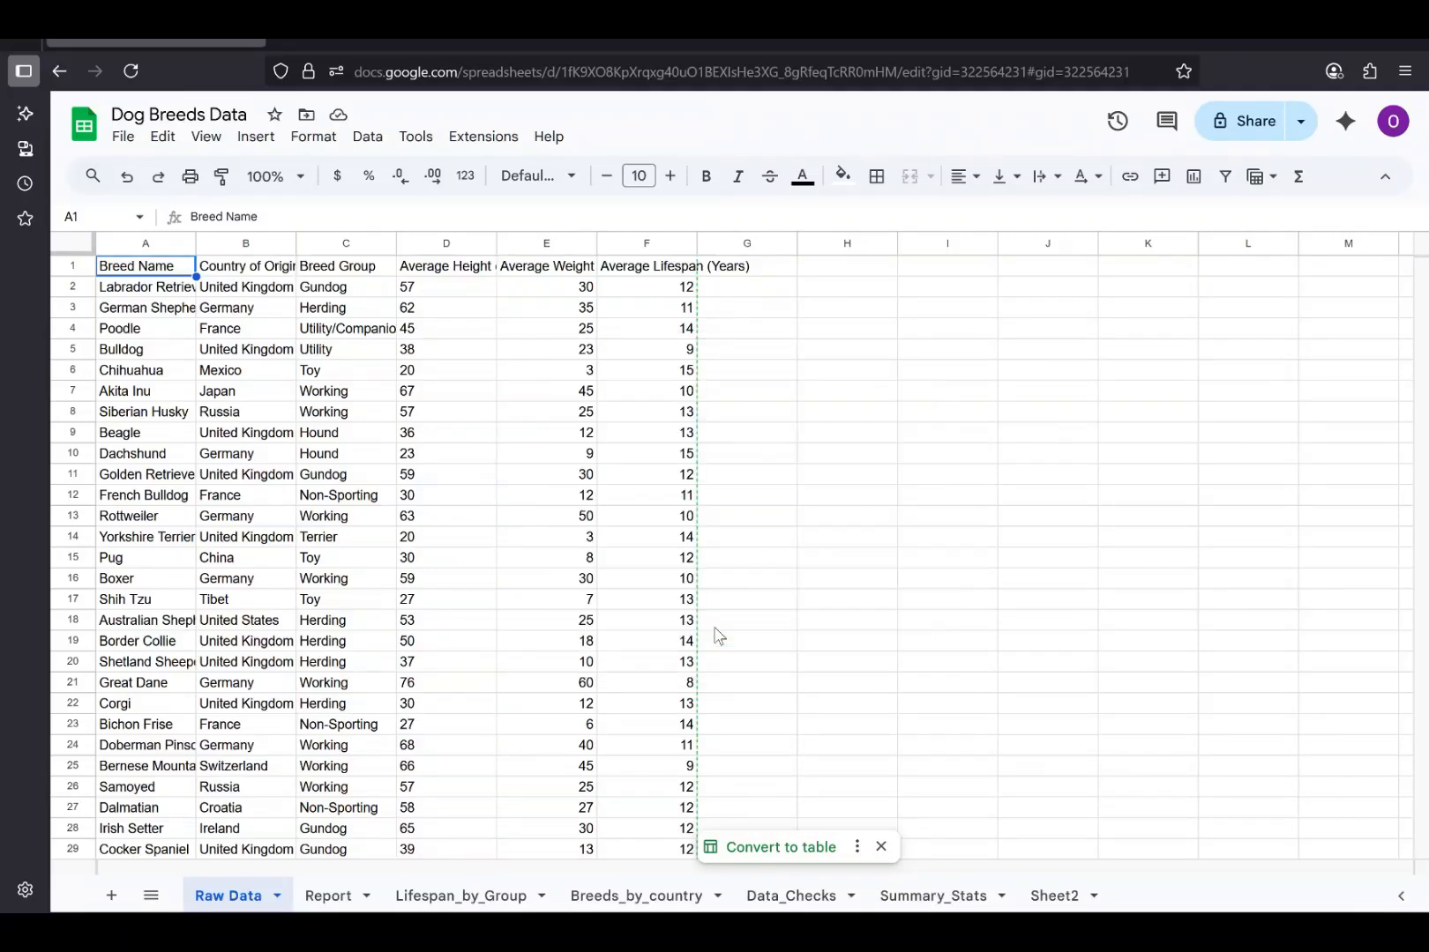
pyautogui.click(255, 138)
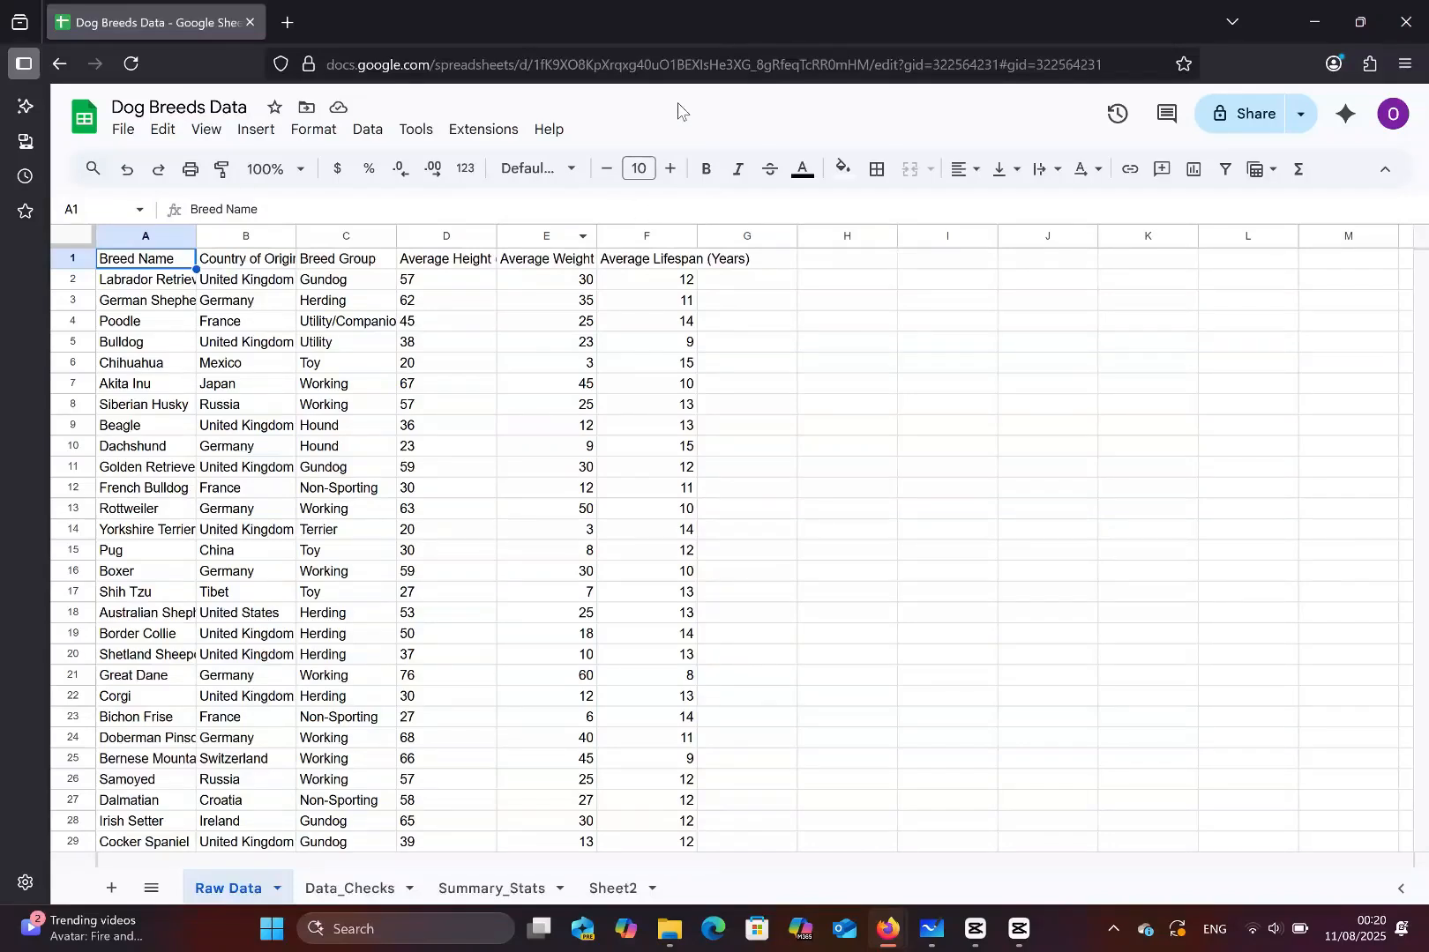
# - Create a pivot table from the range 'Raw Data'!A1:F31 on a new sheet
pyautogui.click(259, 132)
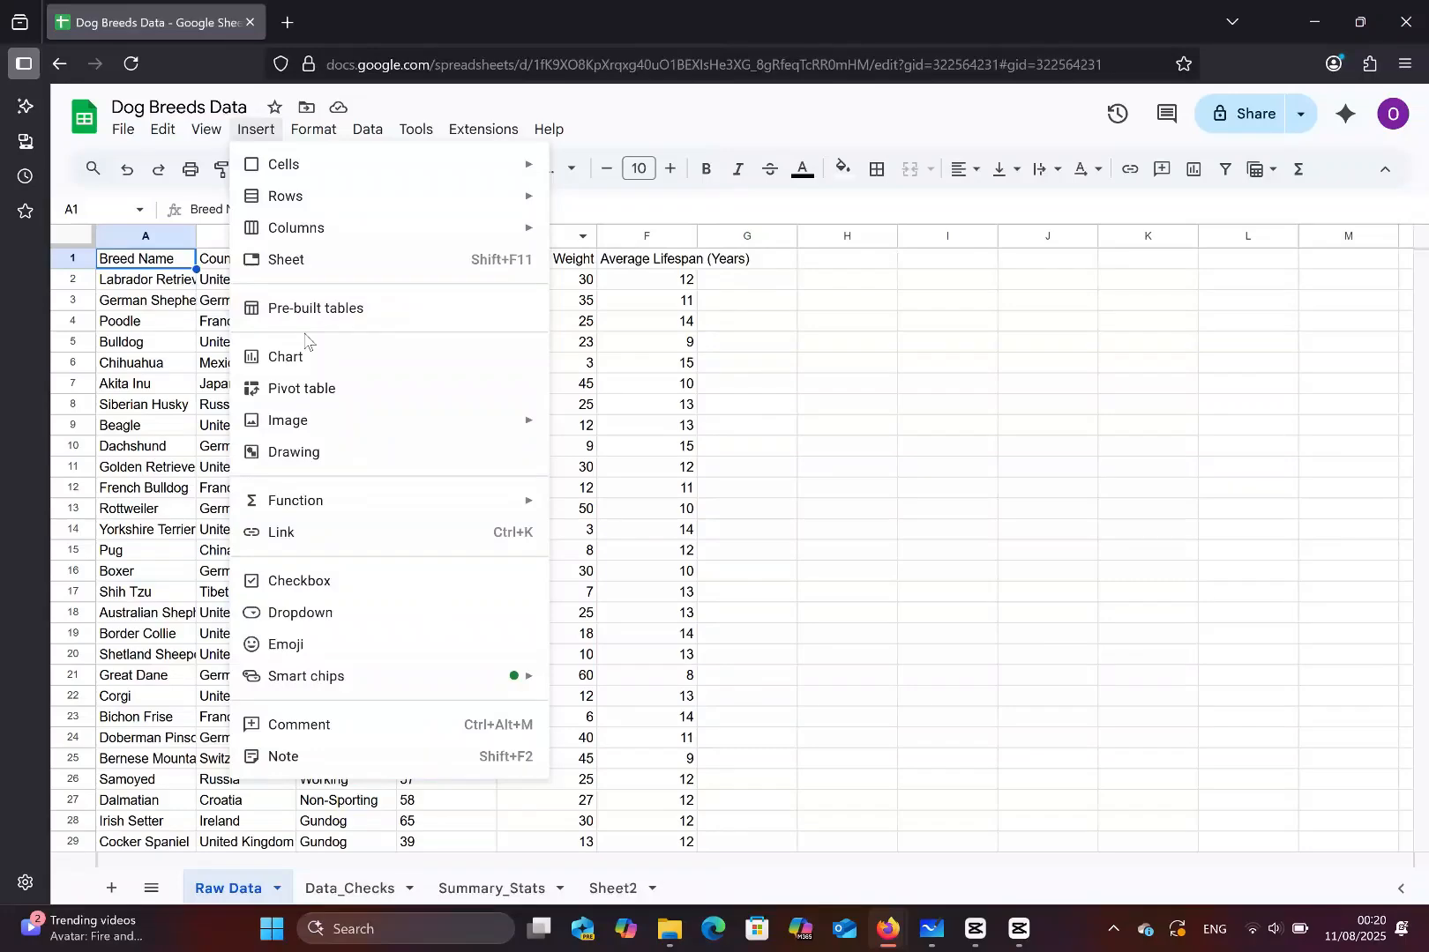
pyautogui.click(319, 390)
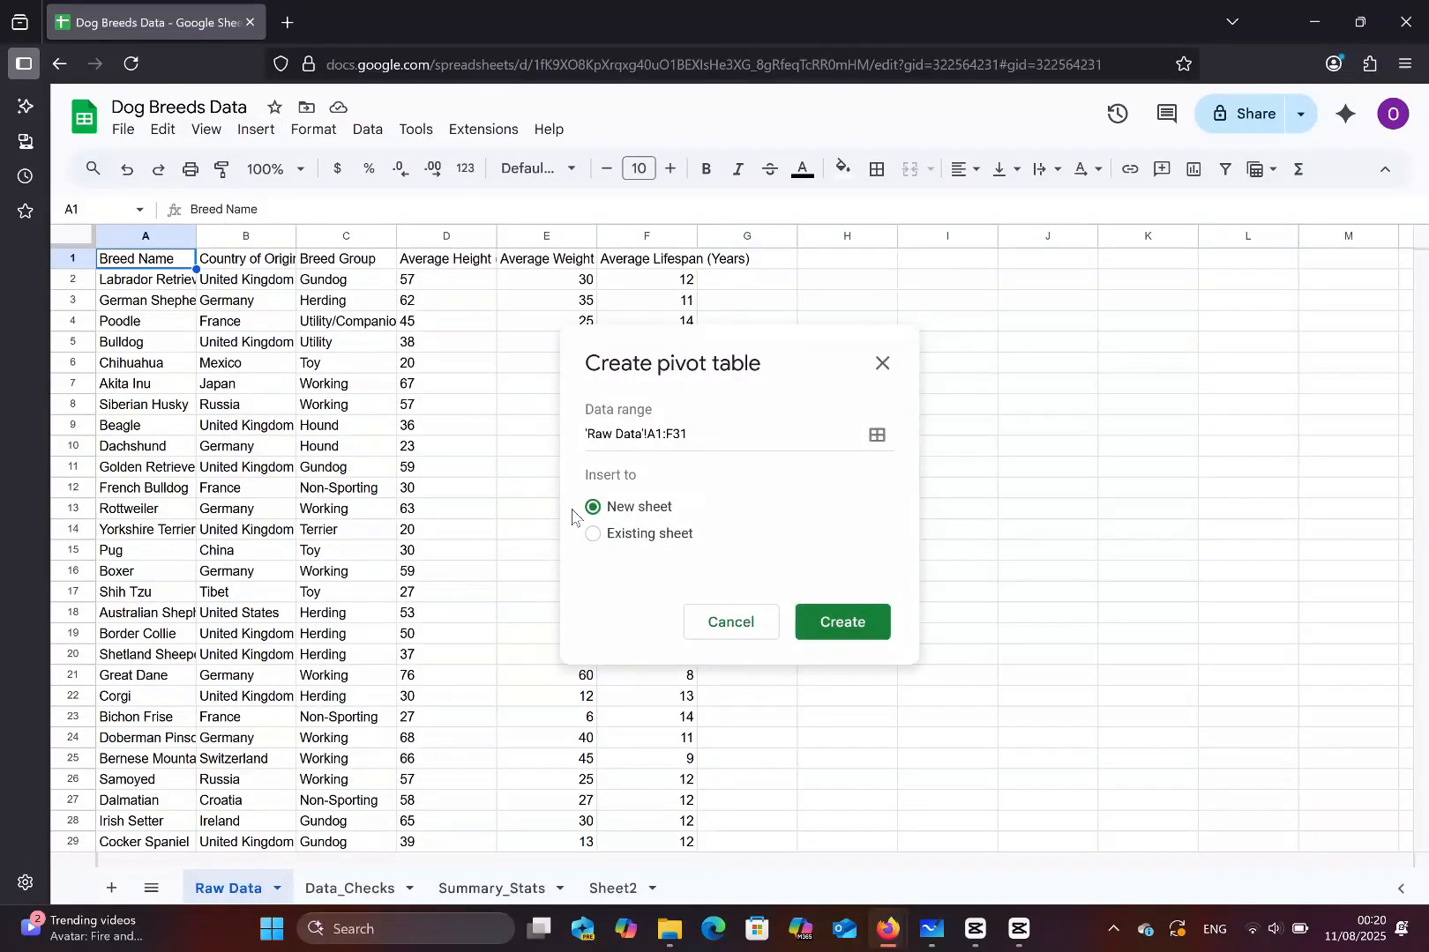
pyautogui.click(843, 624)
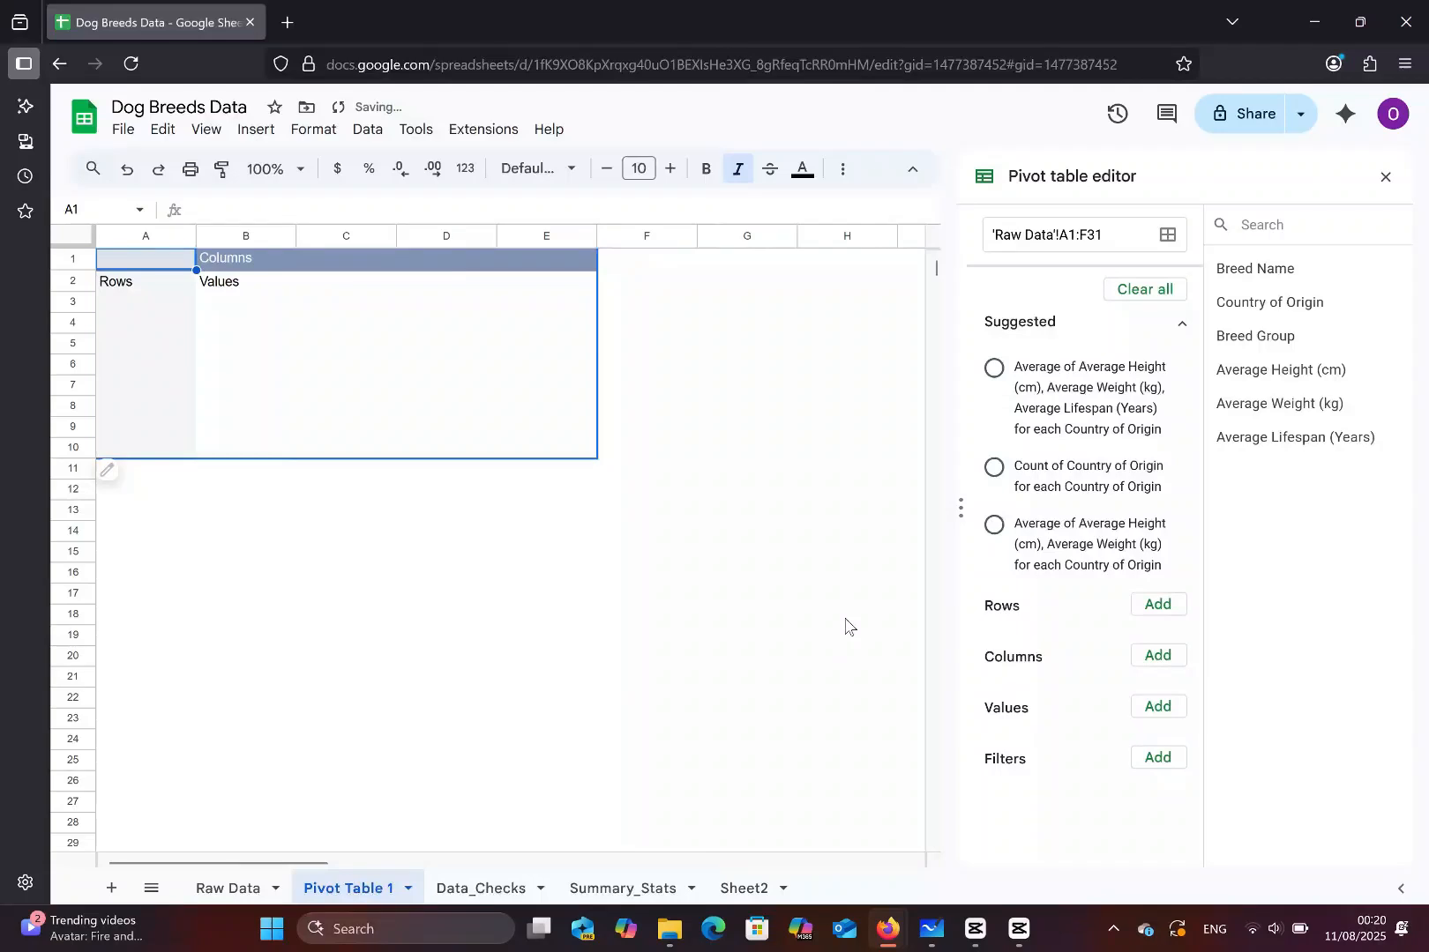
# - Rename the new pivot table sheet as Breeds_by_country
pyautogui.rightClick(354, 886)
pyautogui.click(381, 643)
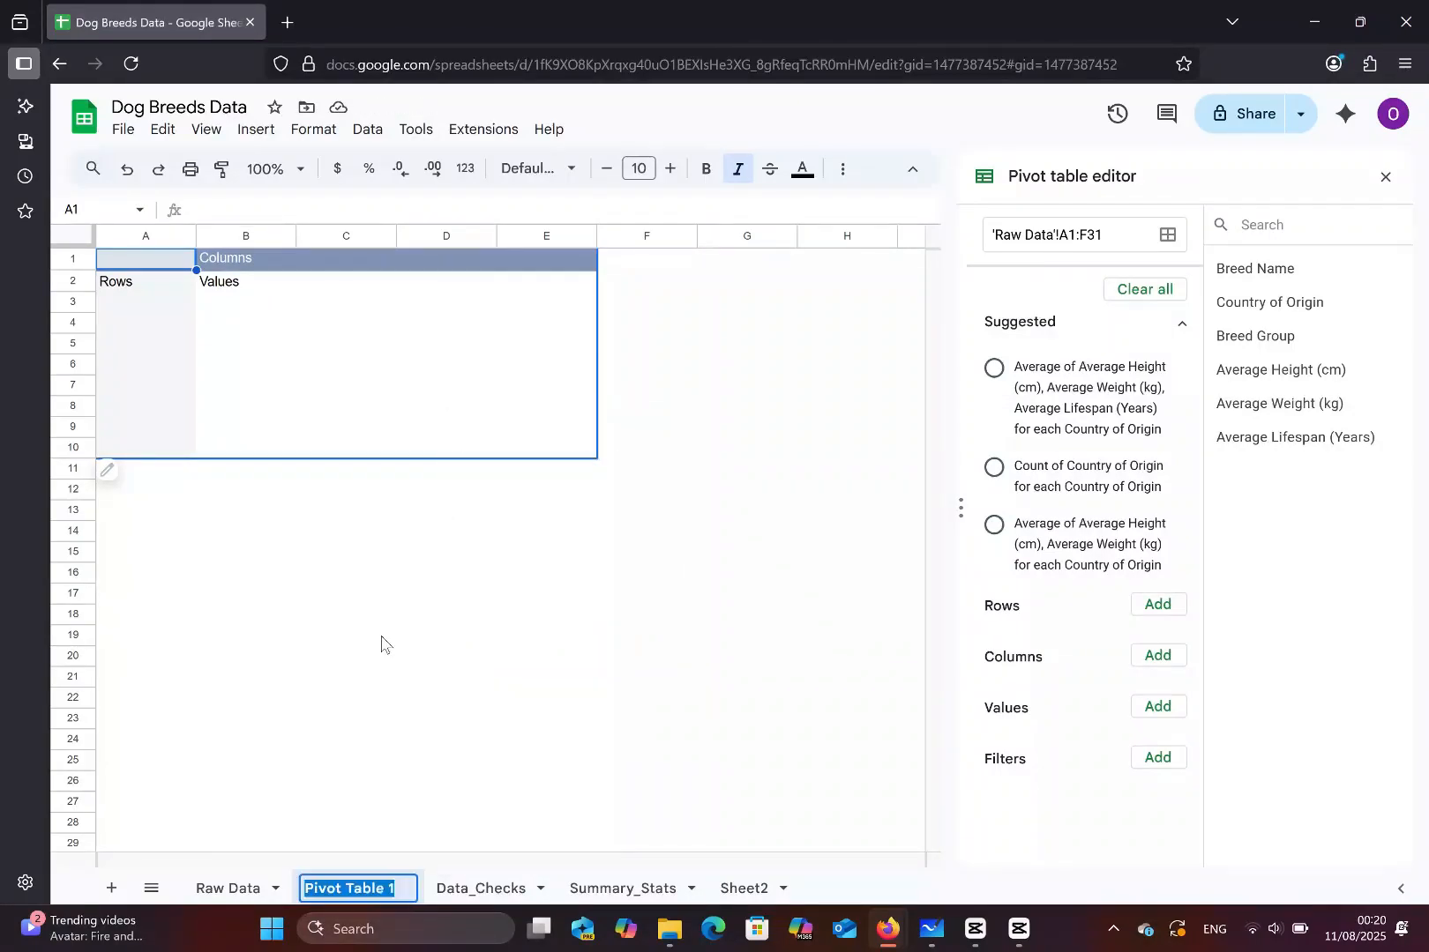
pyautogui.write('Breeds_by')
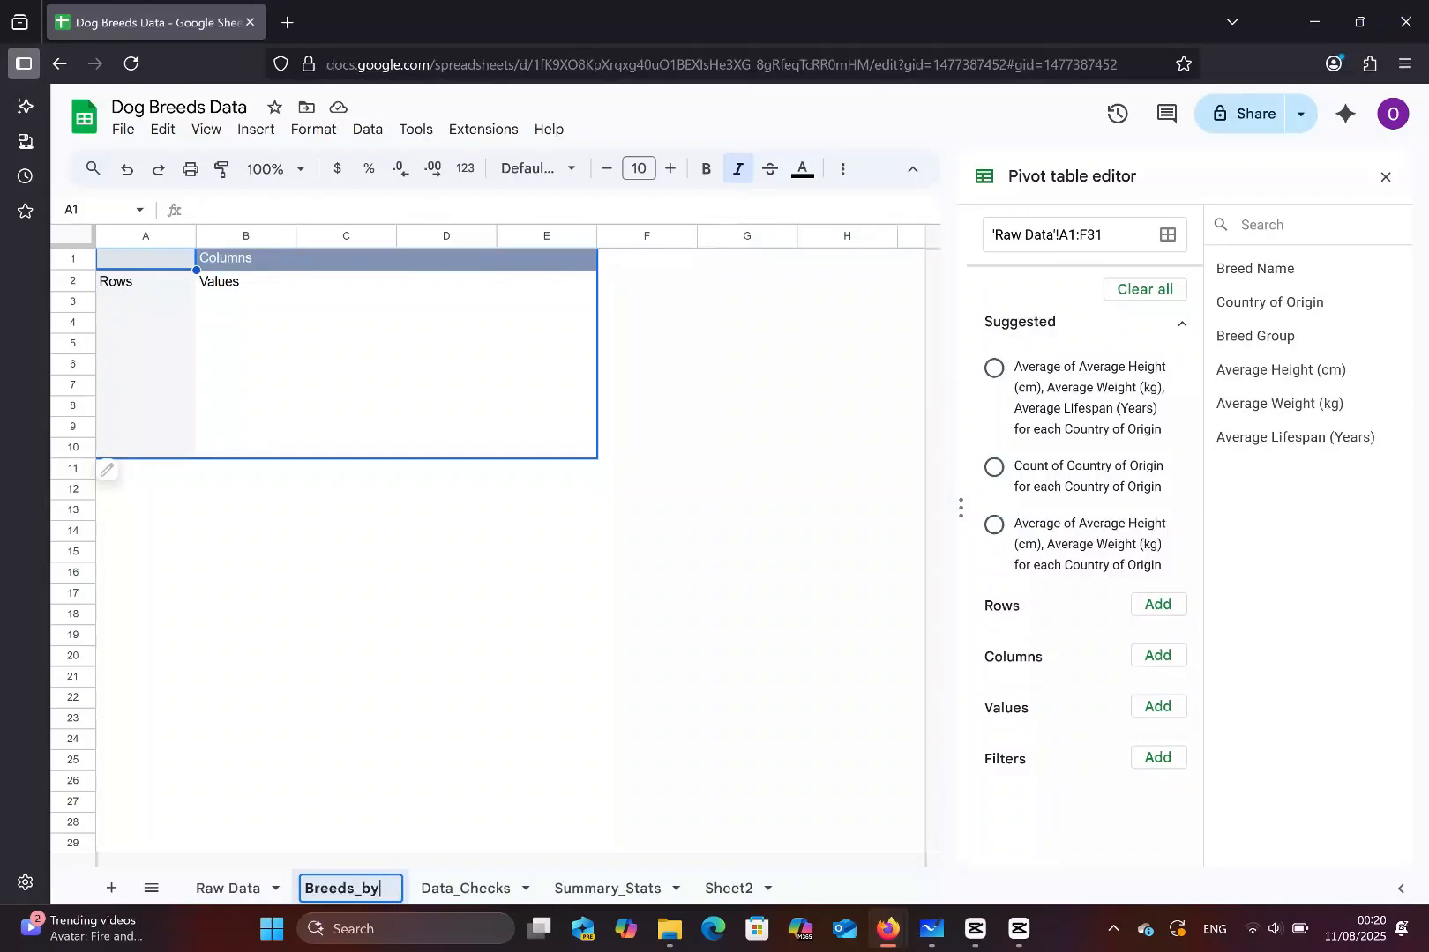
pyautogui.write('_c')
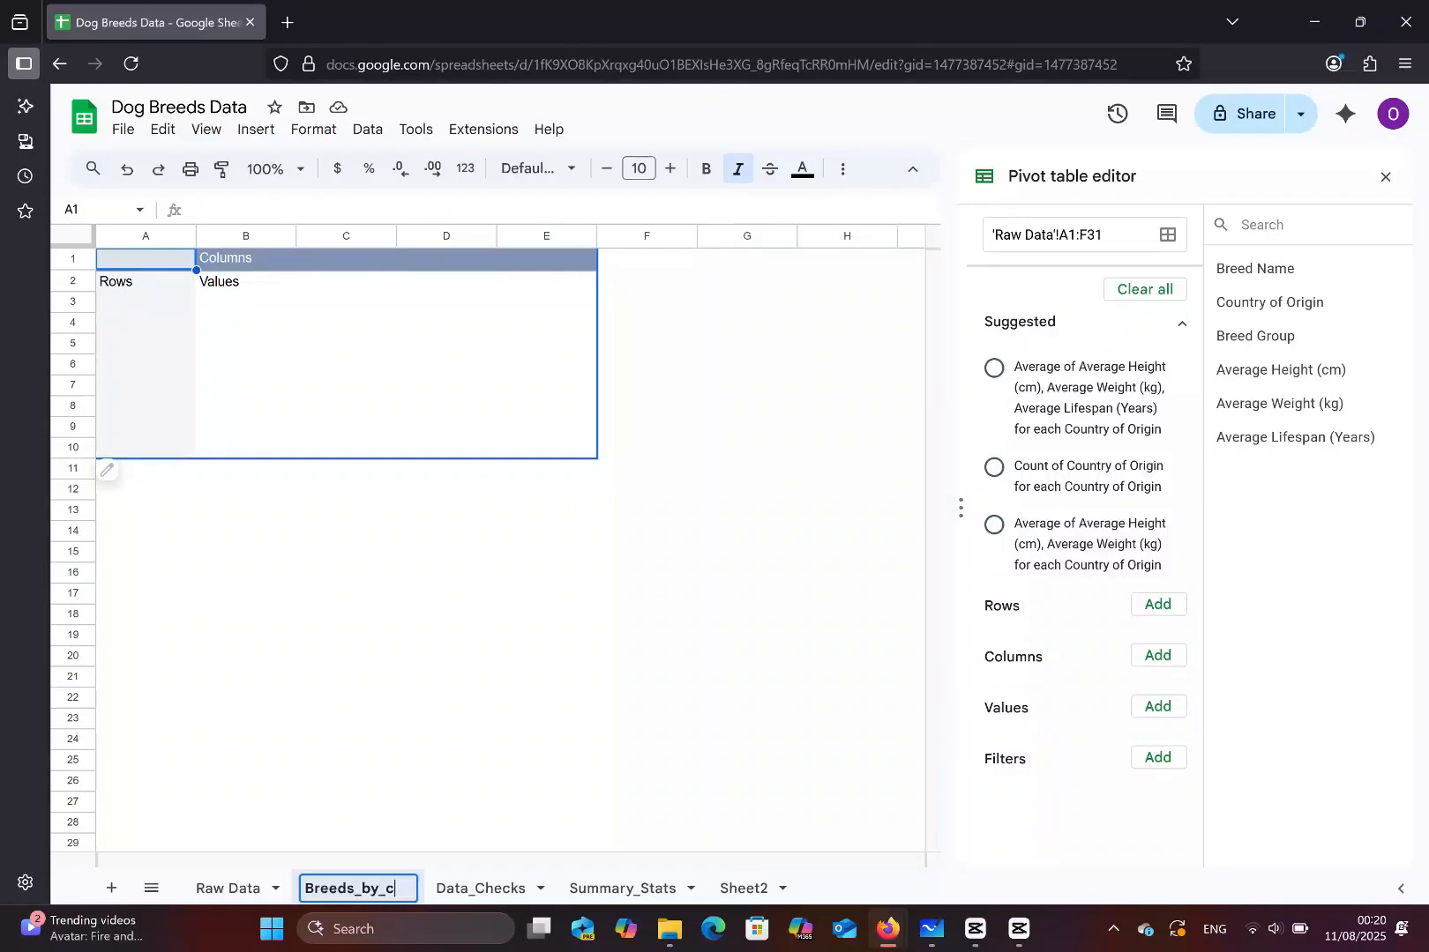
pyautogui.write('ountry')
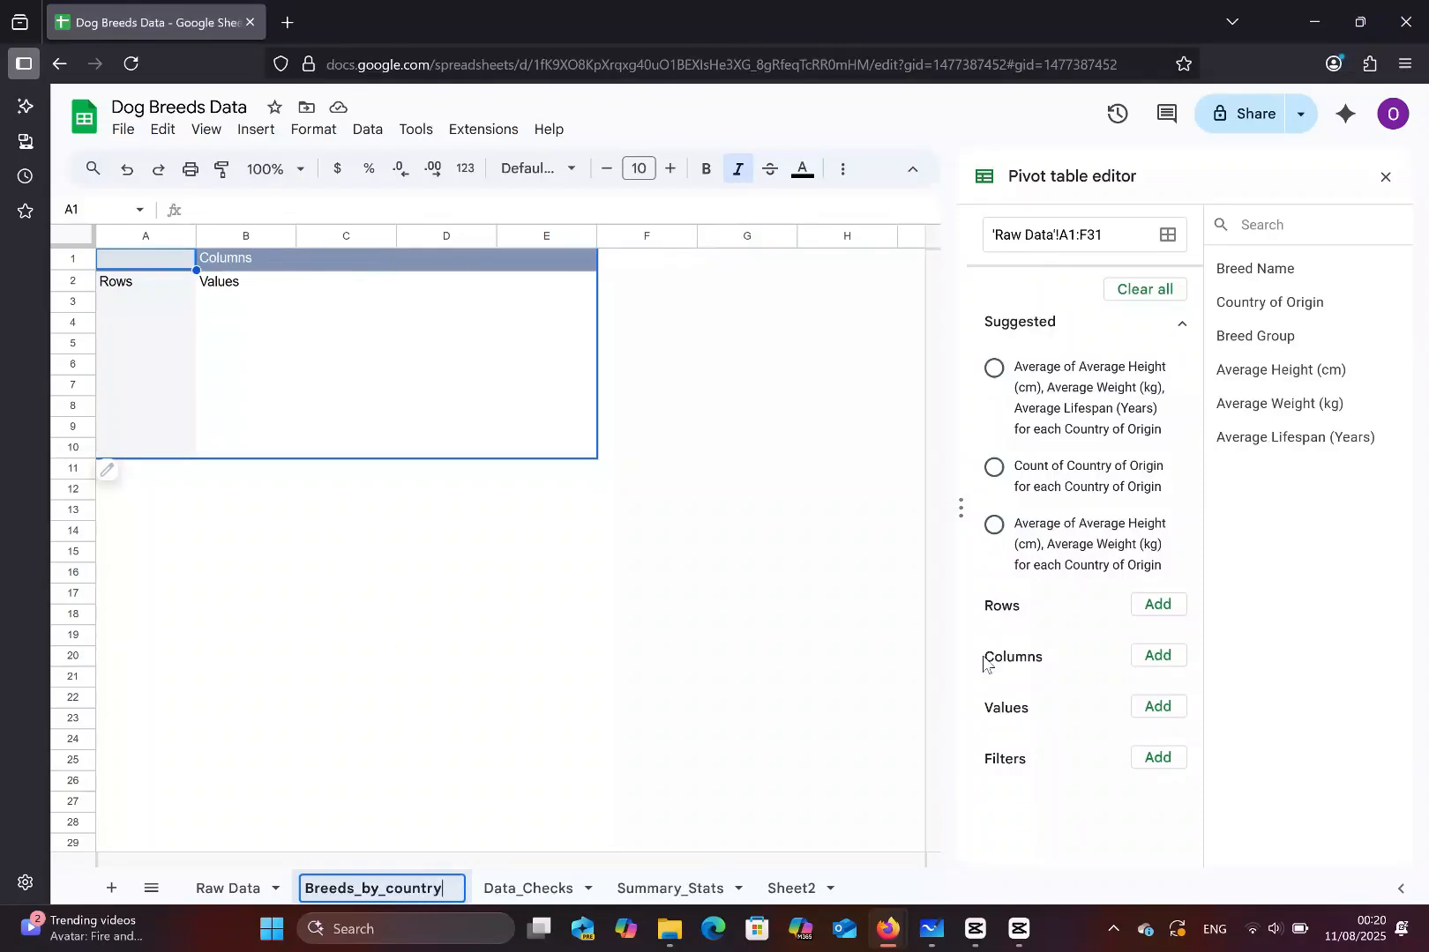
pyautogui.press('Return')
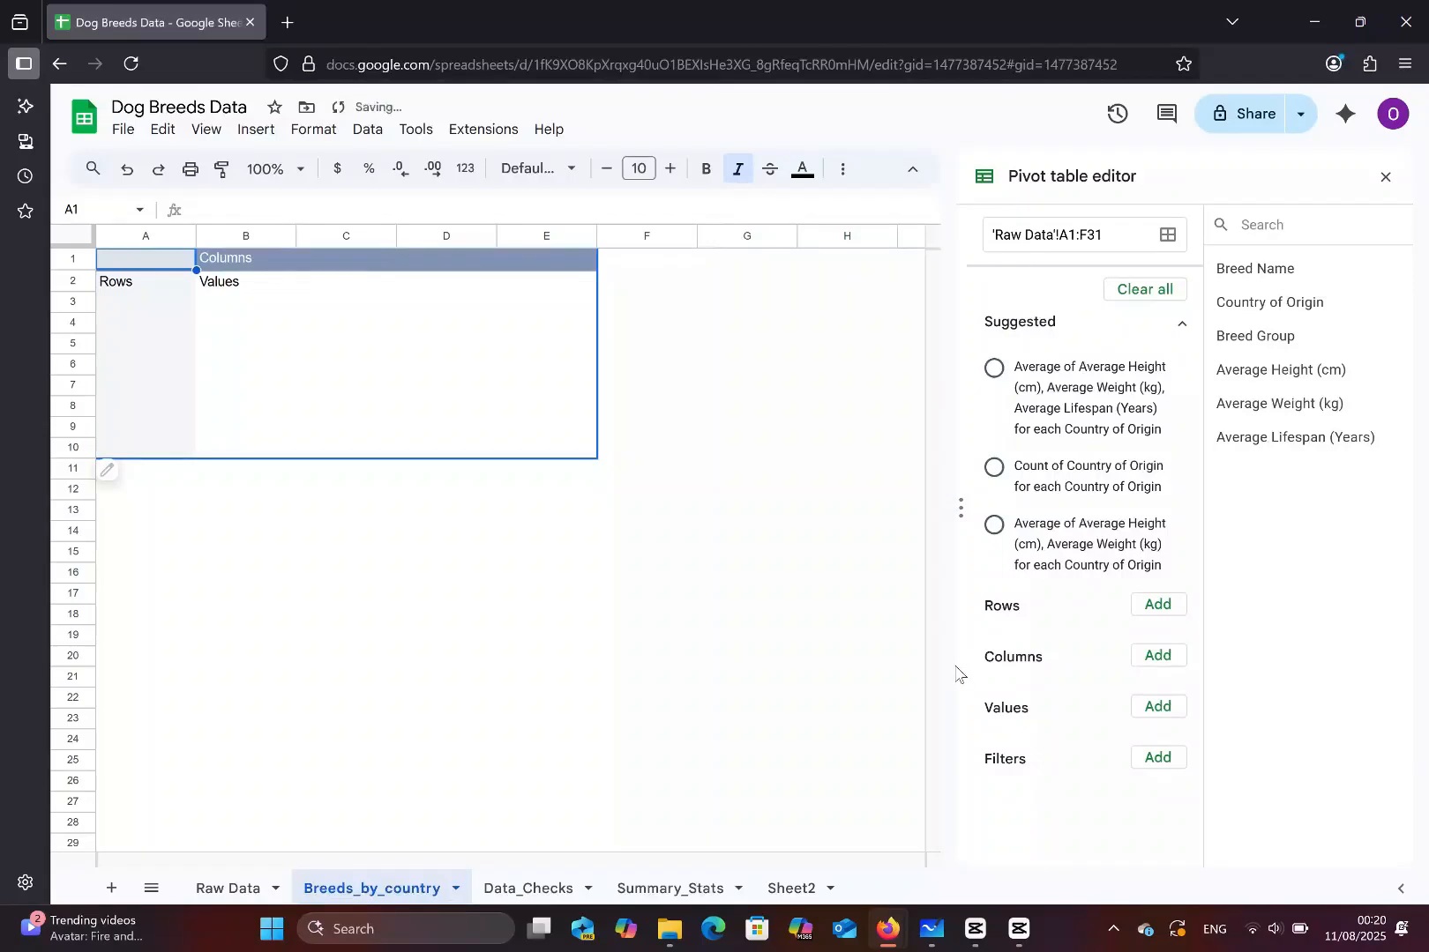
# - Set Country of Origin as the pivot table's rows and Breed Name as its values, summarized by COUNTA
pyautogui.click(1166, 607)
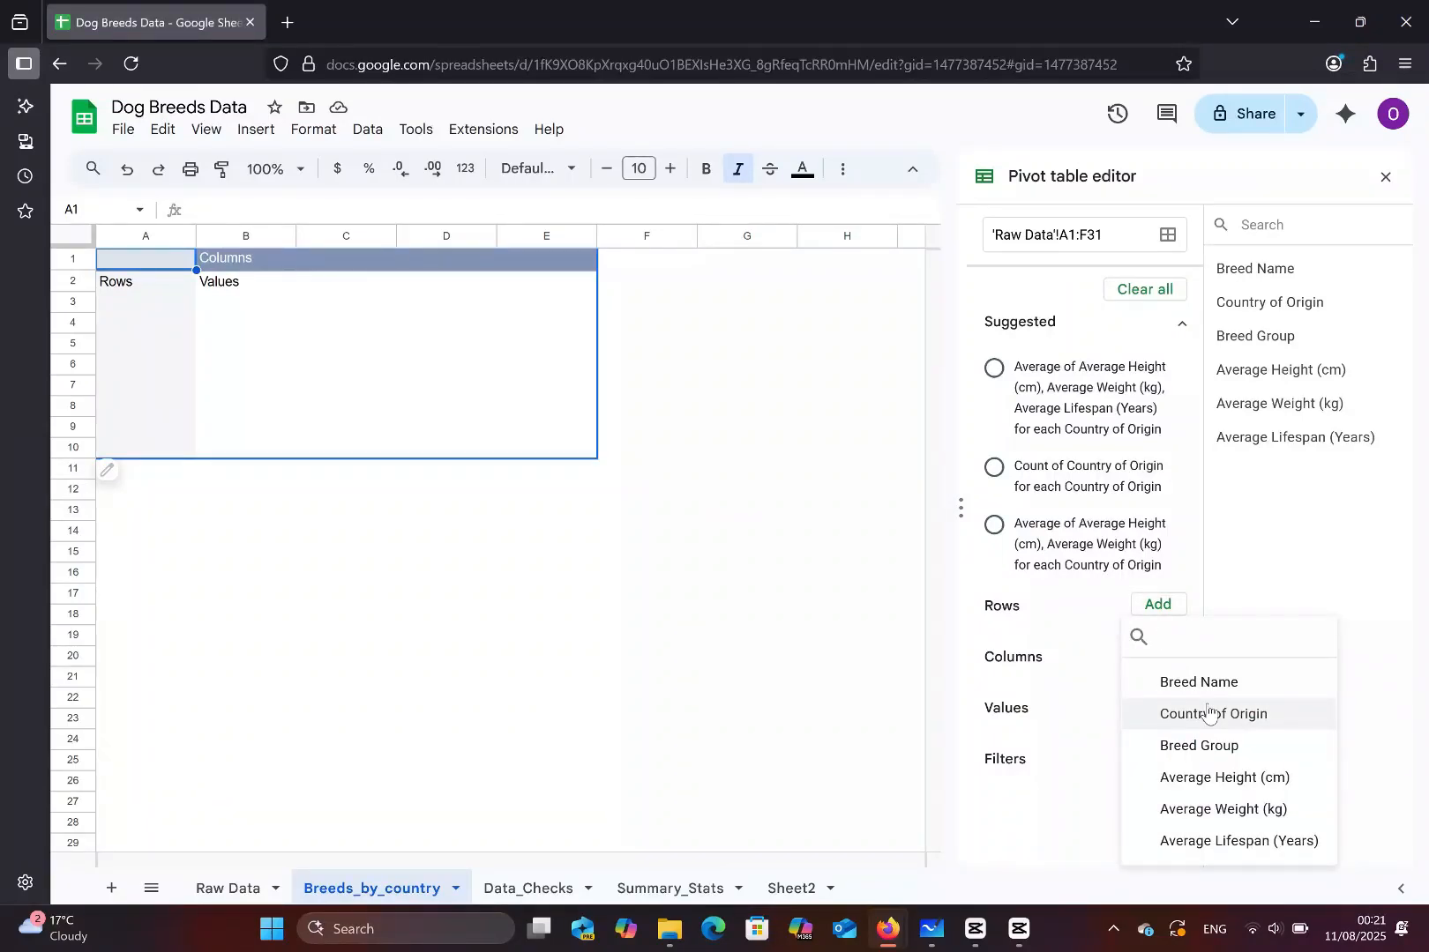
pyautogui.click(1208, 712)
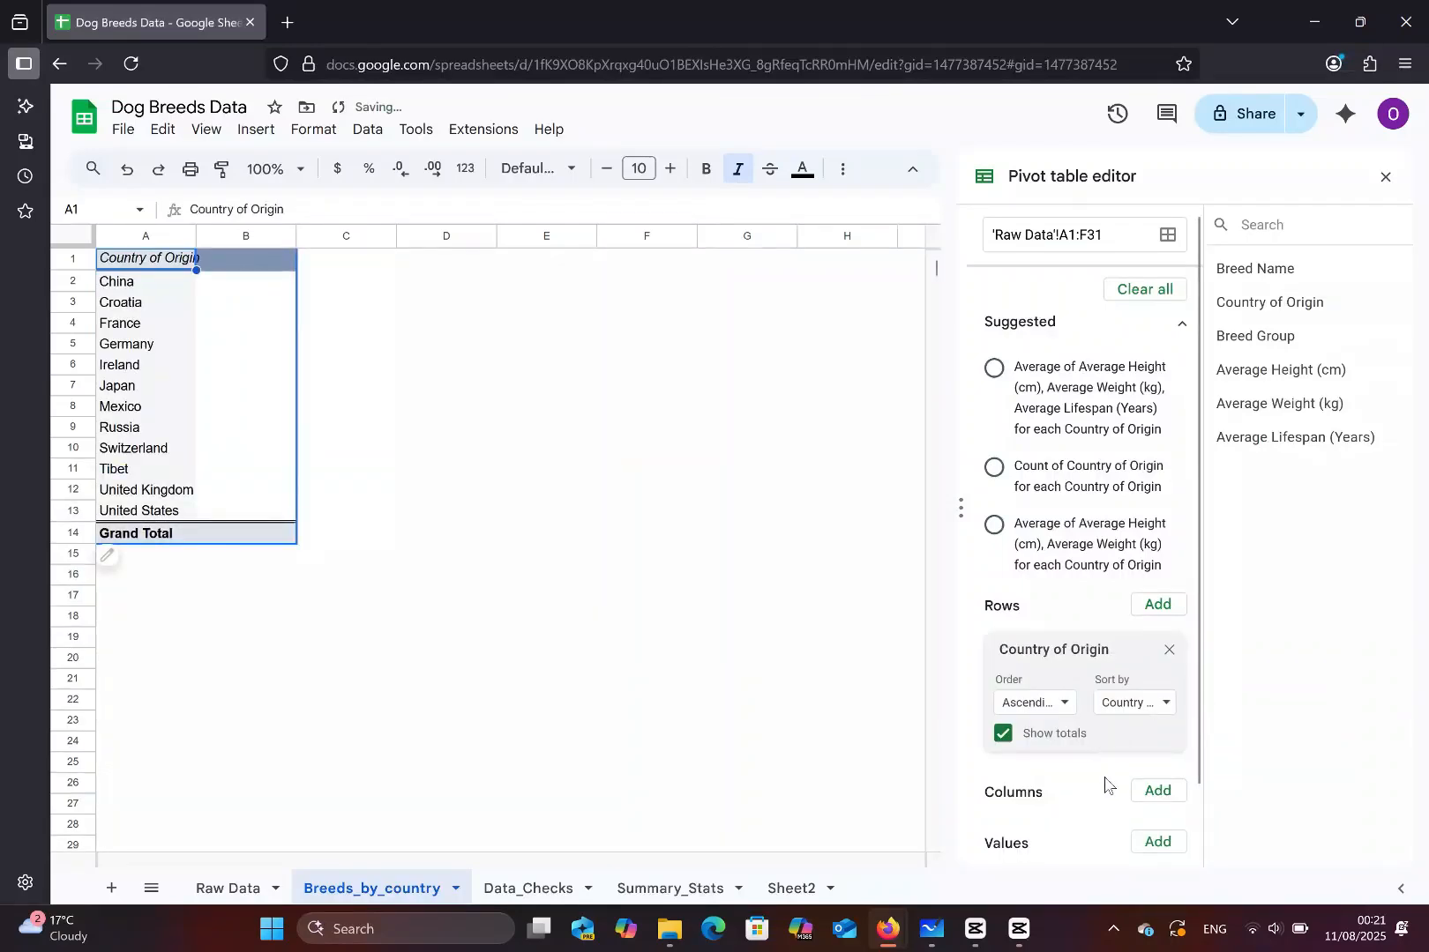
pyautogui.click(1145, 852)
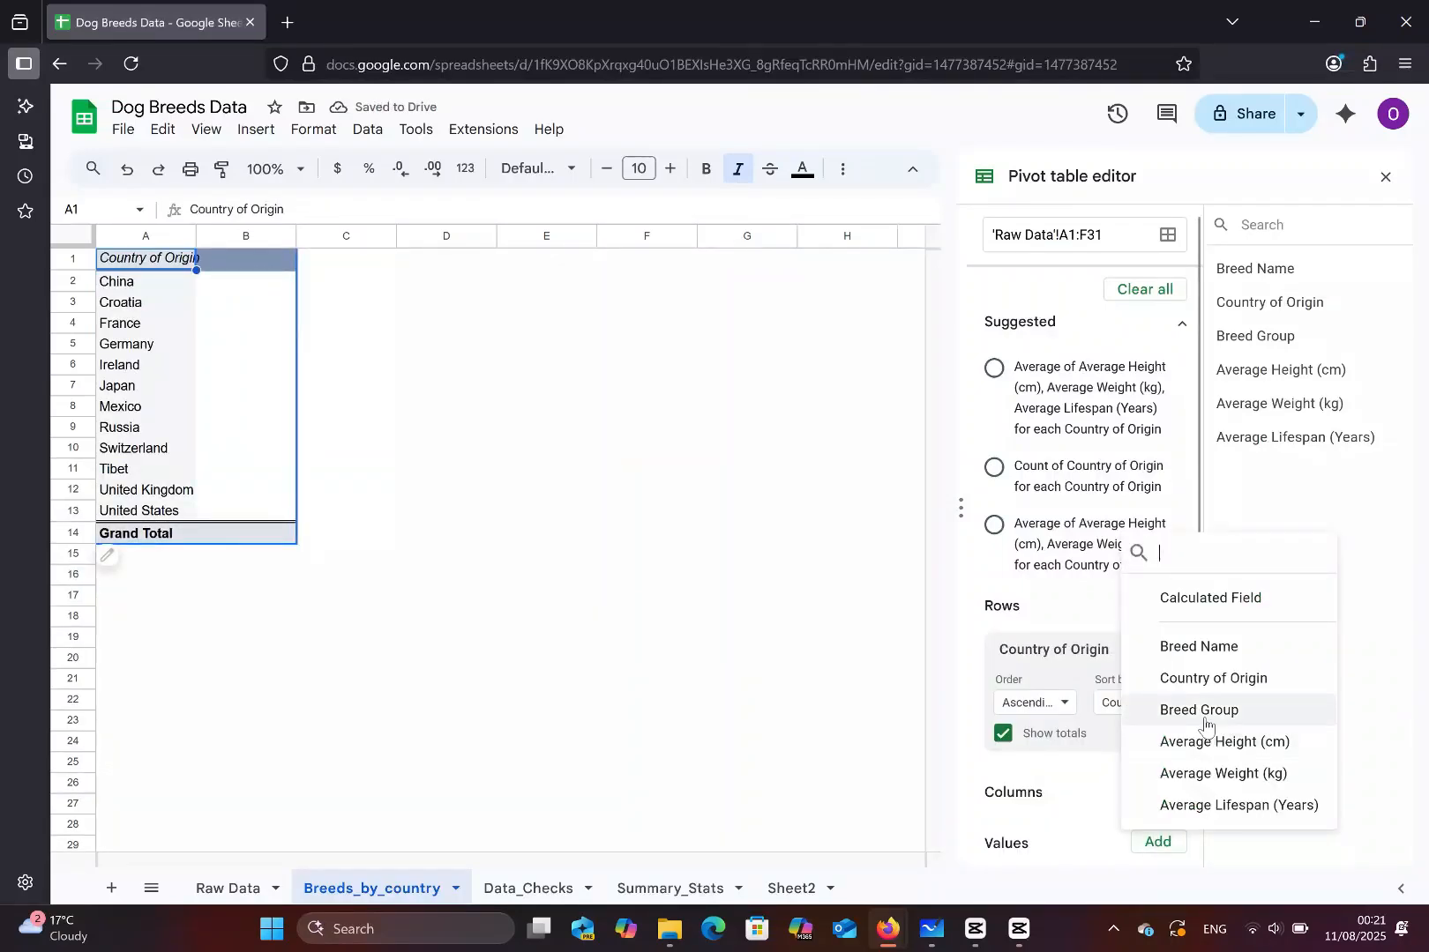
pyautogui.click(1201, 648)
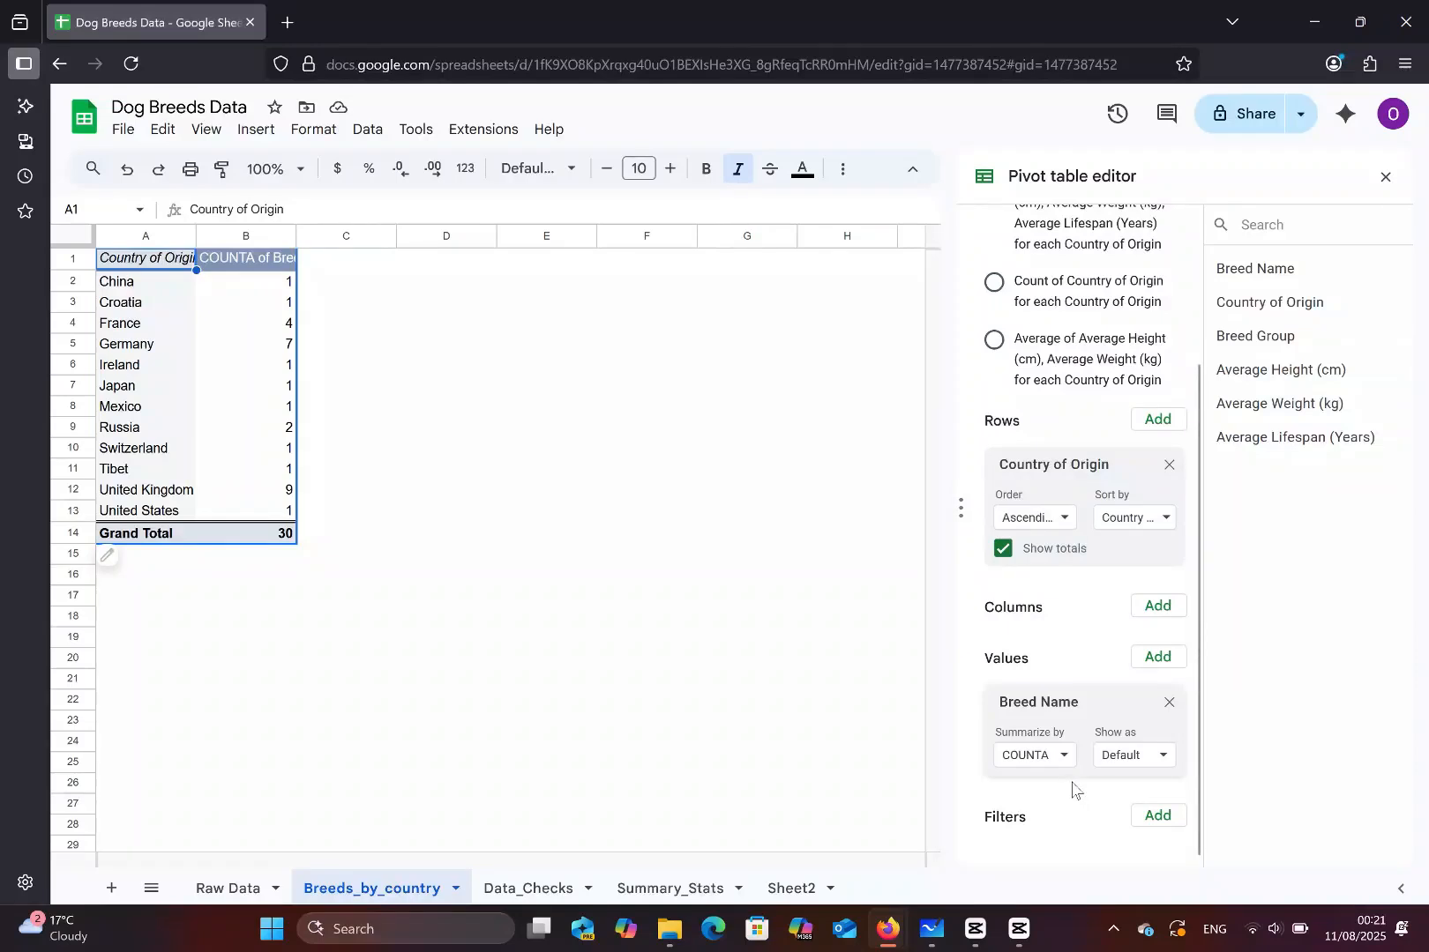
pyautogui.click(1058, 755)
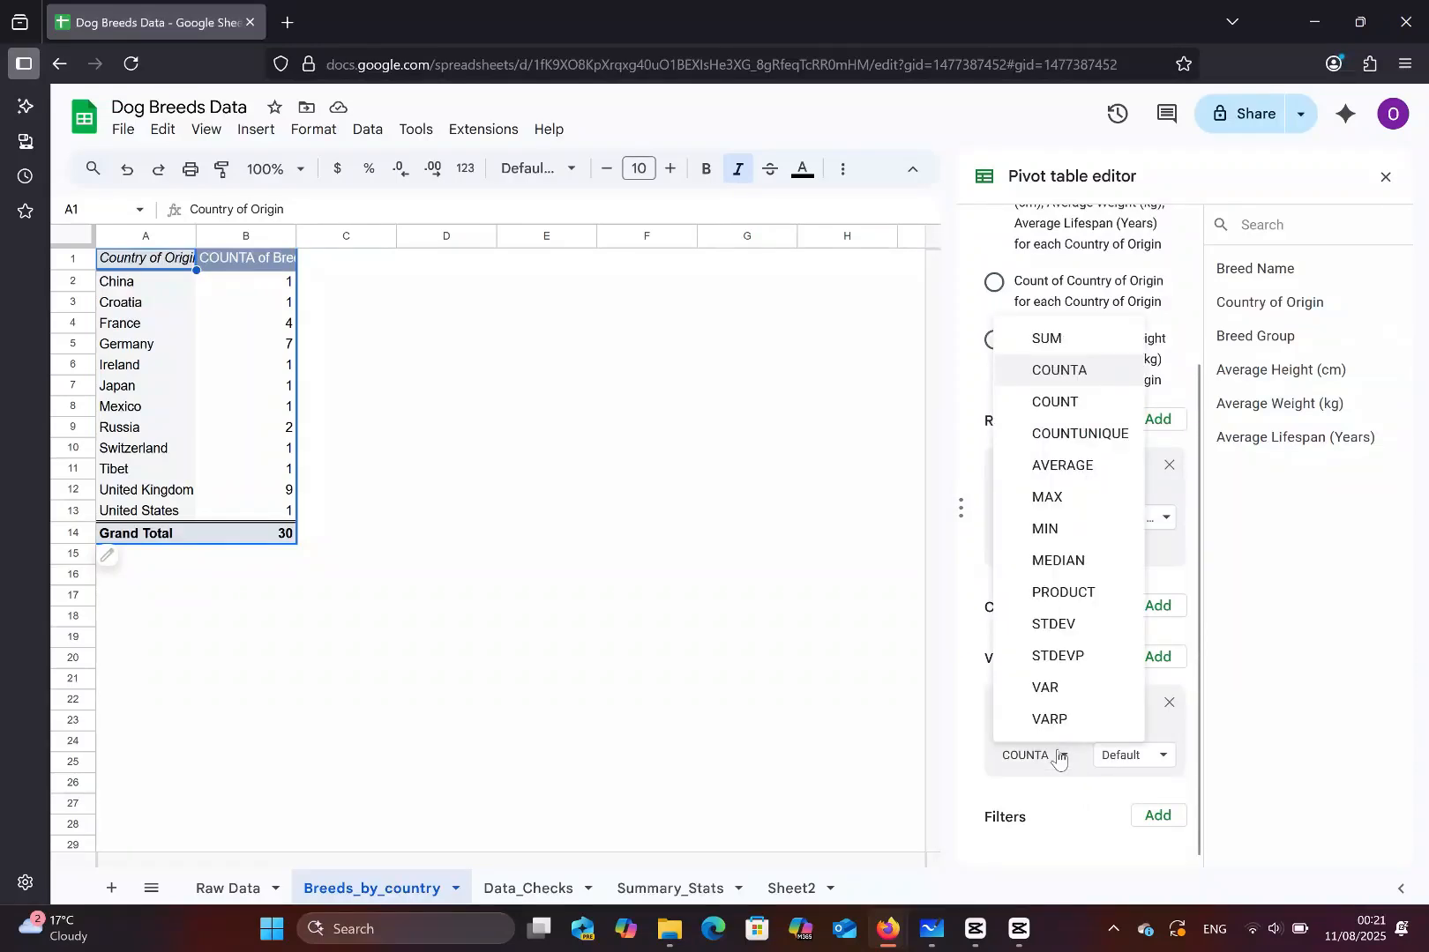
pyautogui.click(1062, 806)
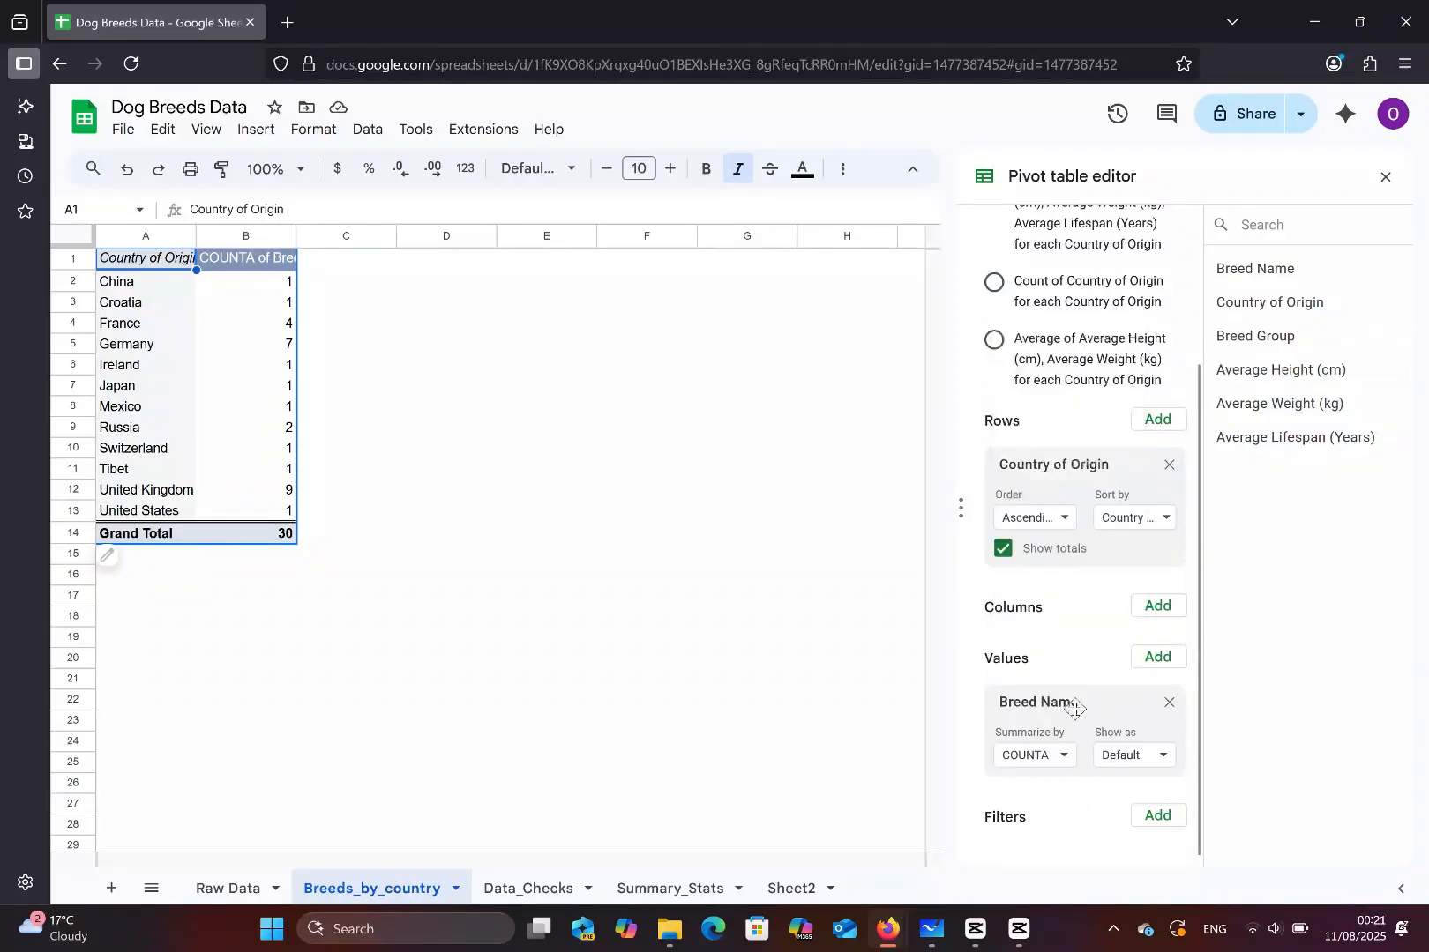
pyautogui.scroll(3, 1076, 677)
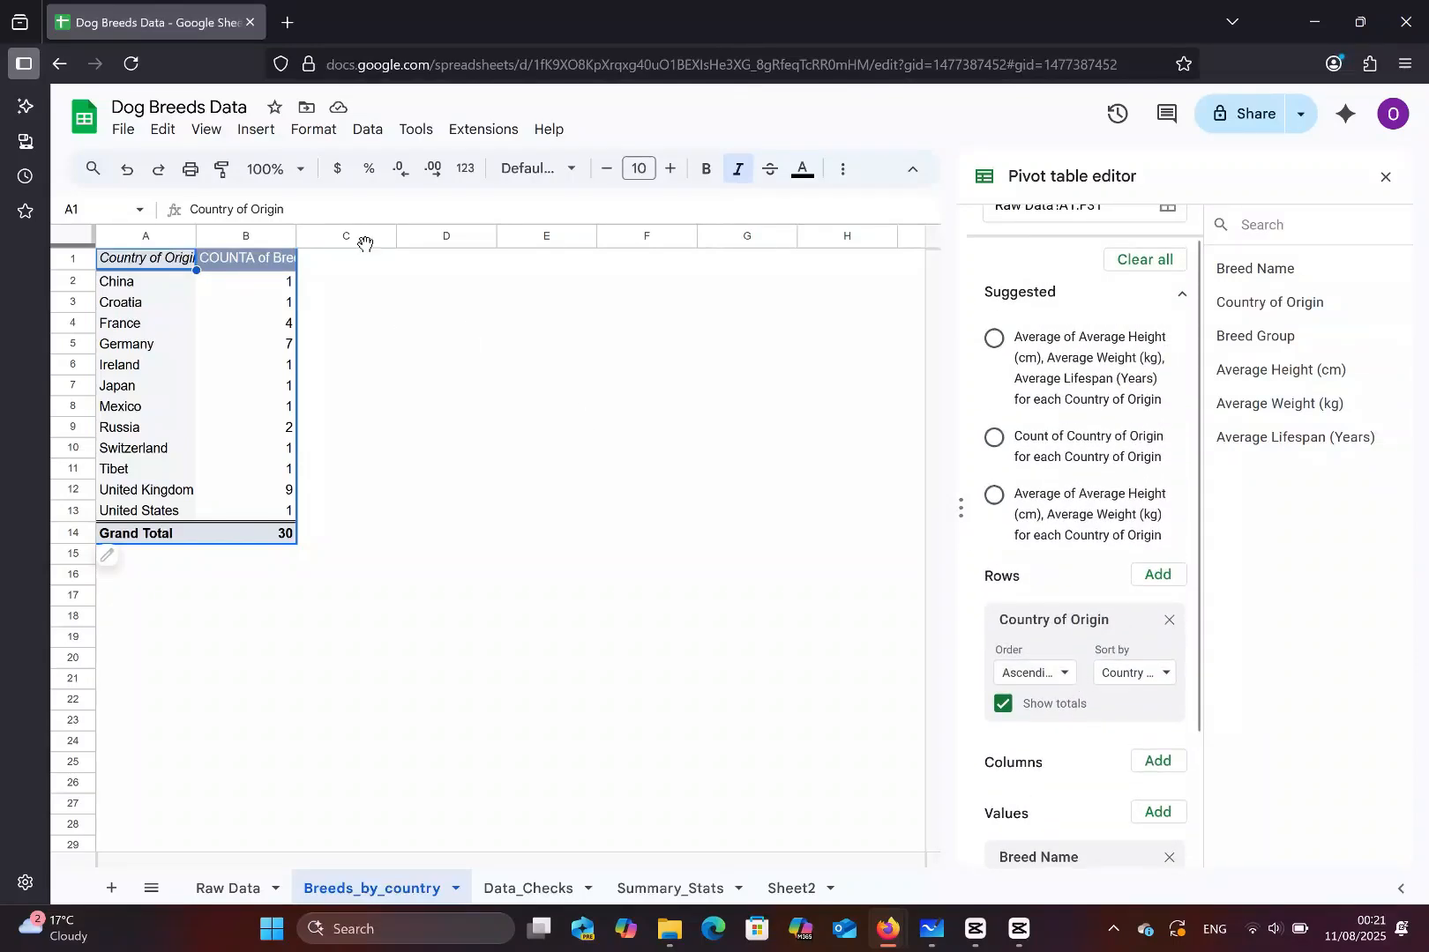
pyautogui.click(251, 130)
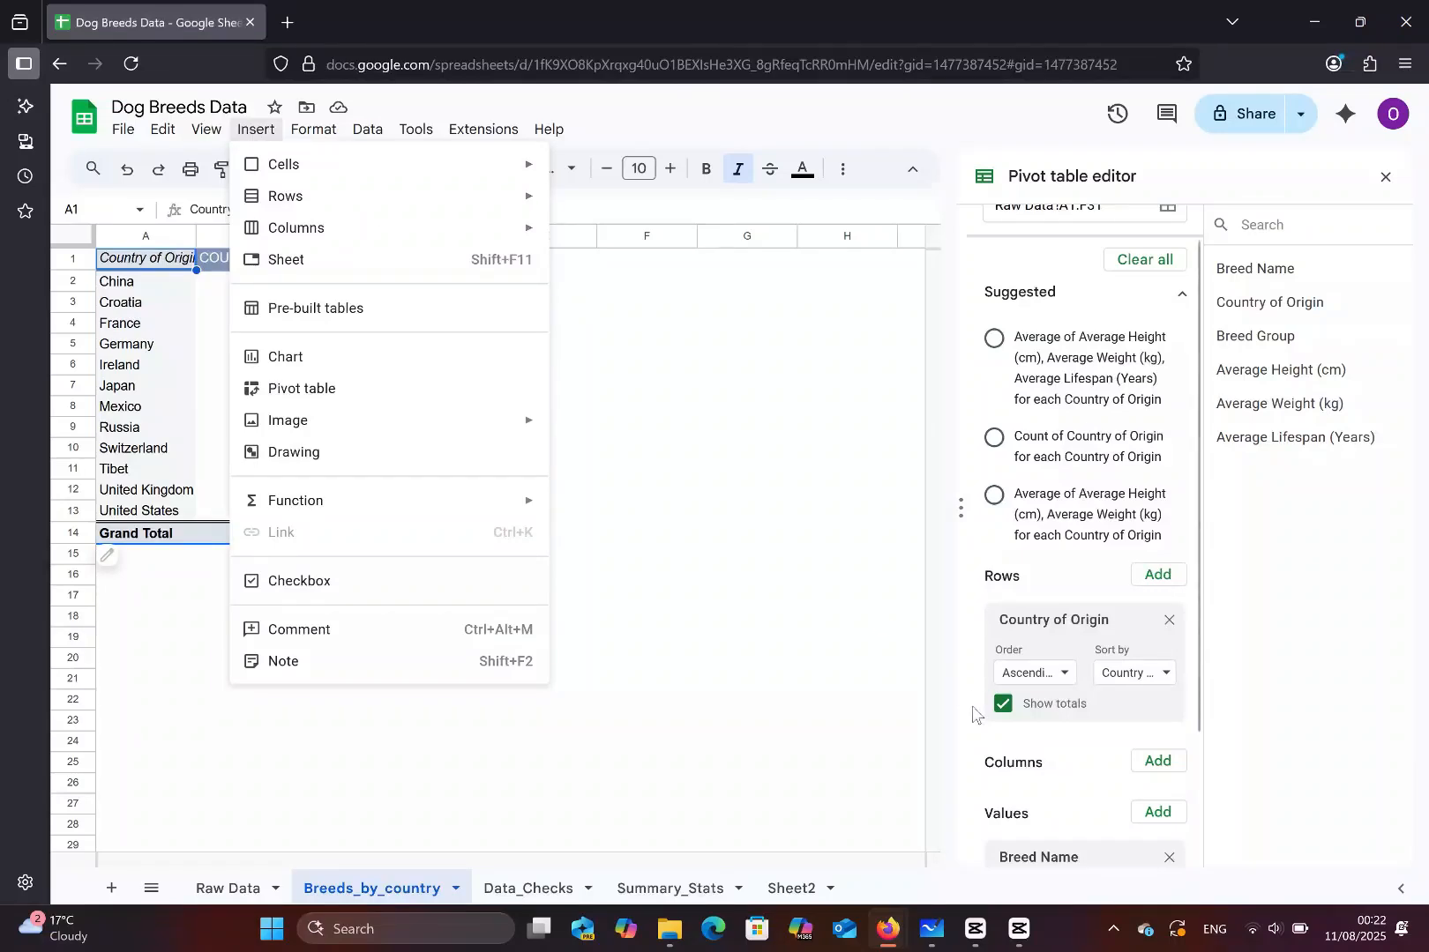
pyautogui.click(1156, 813)
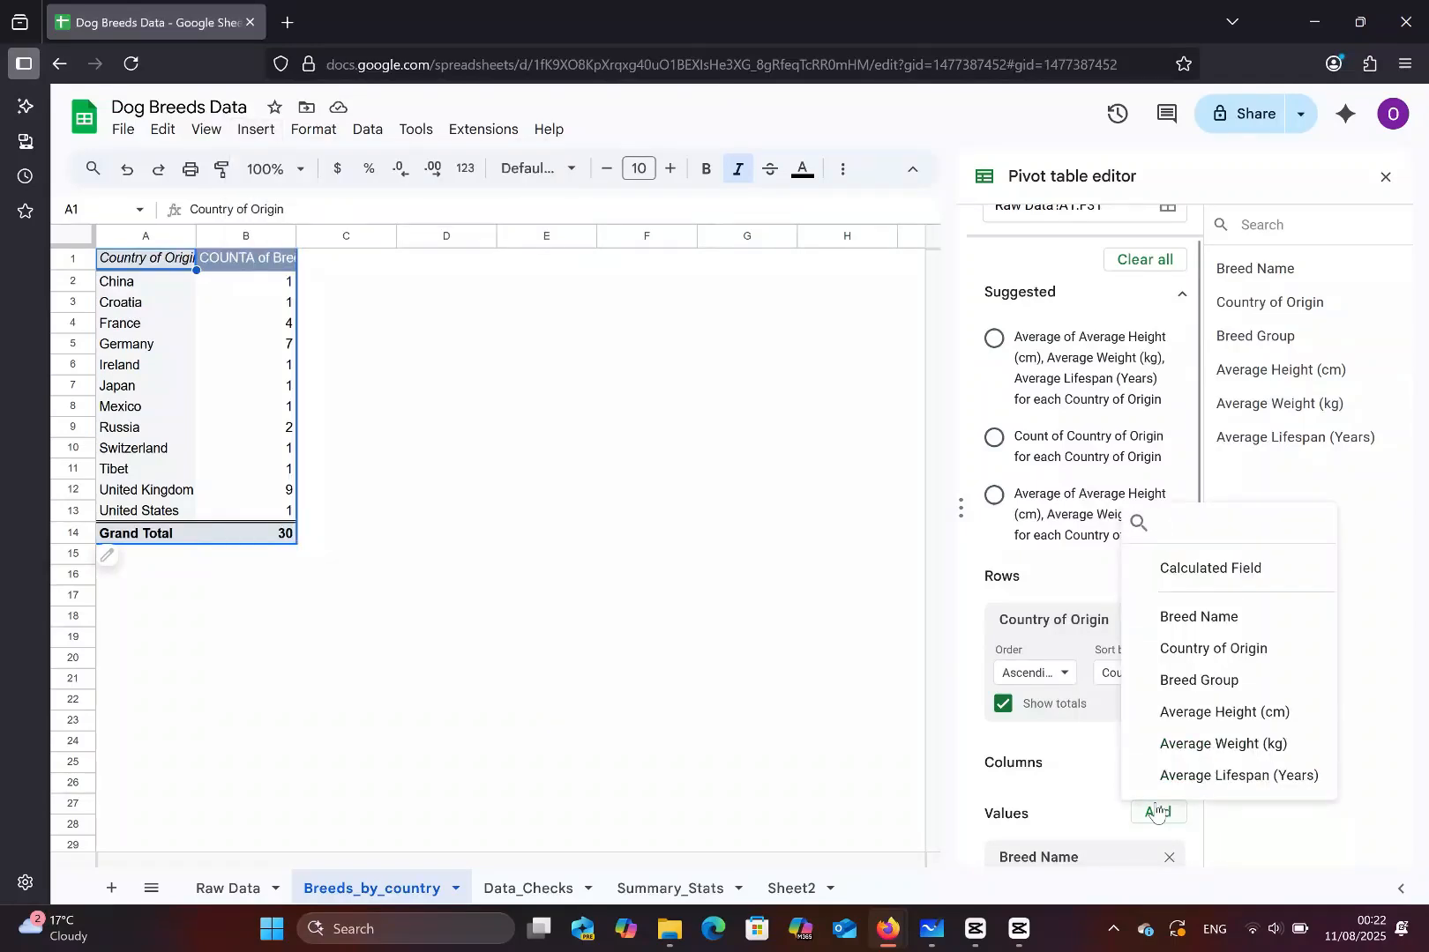
pyautogui.click(1110, 808)
pyautogui.scroll(-2, 1110, 808)
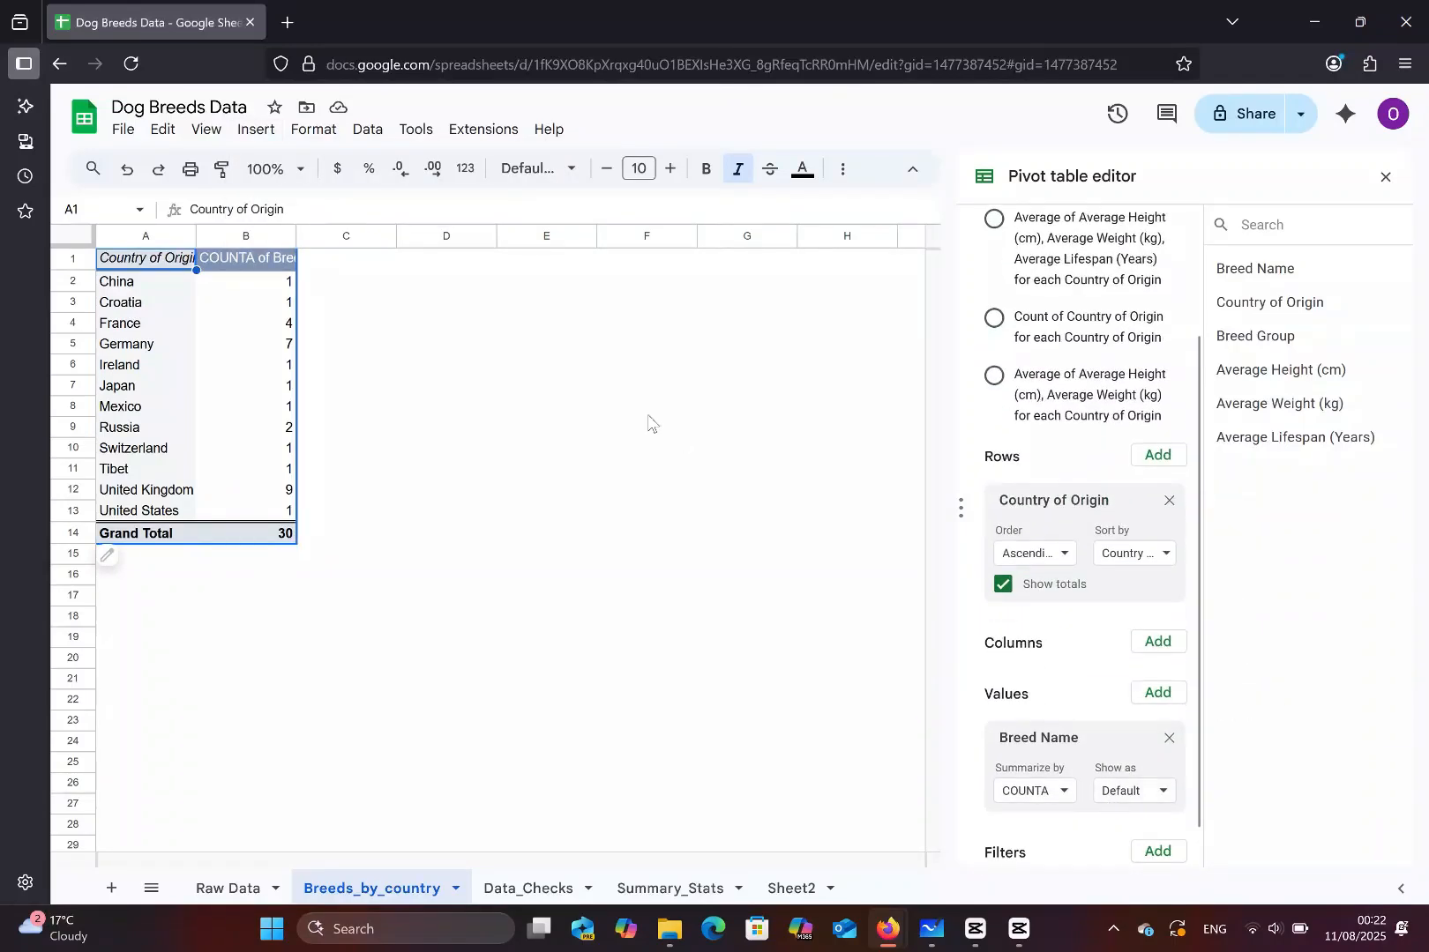
# - Insert a pie chart of the breed counts by country from the pivot table range A1:B14
pyautogui.click(255, 129)
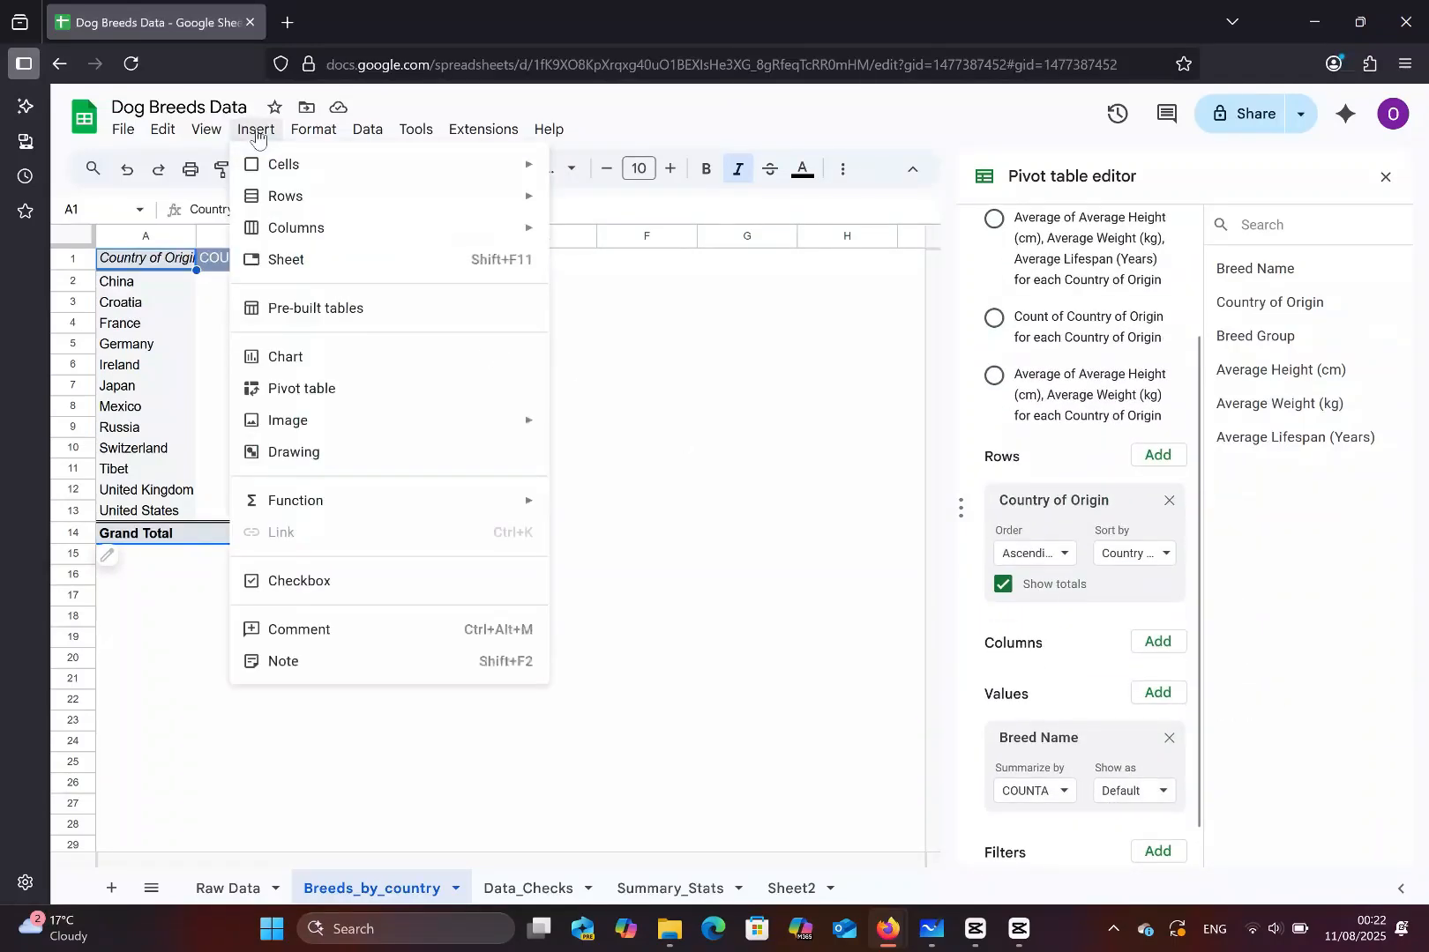
pyautogui.click(343, 356)
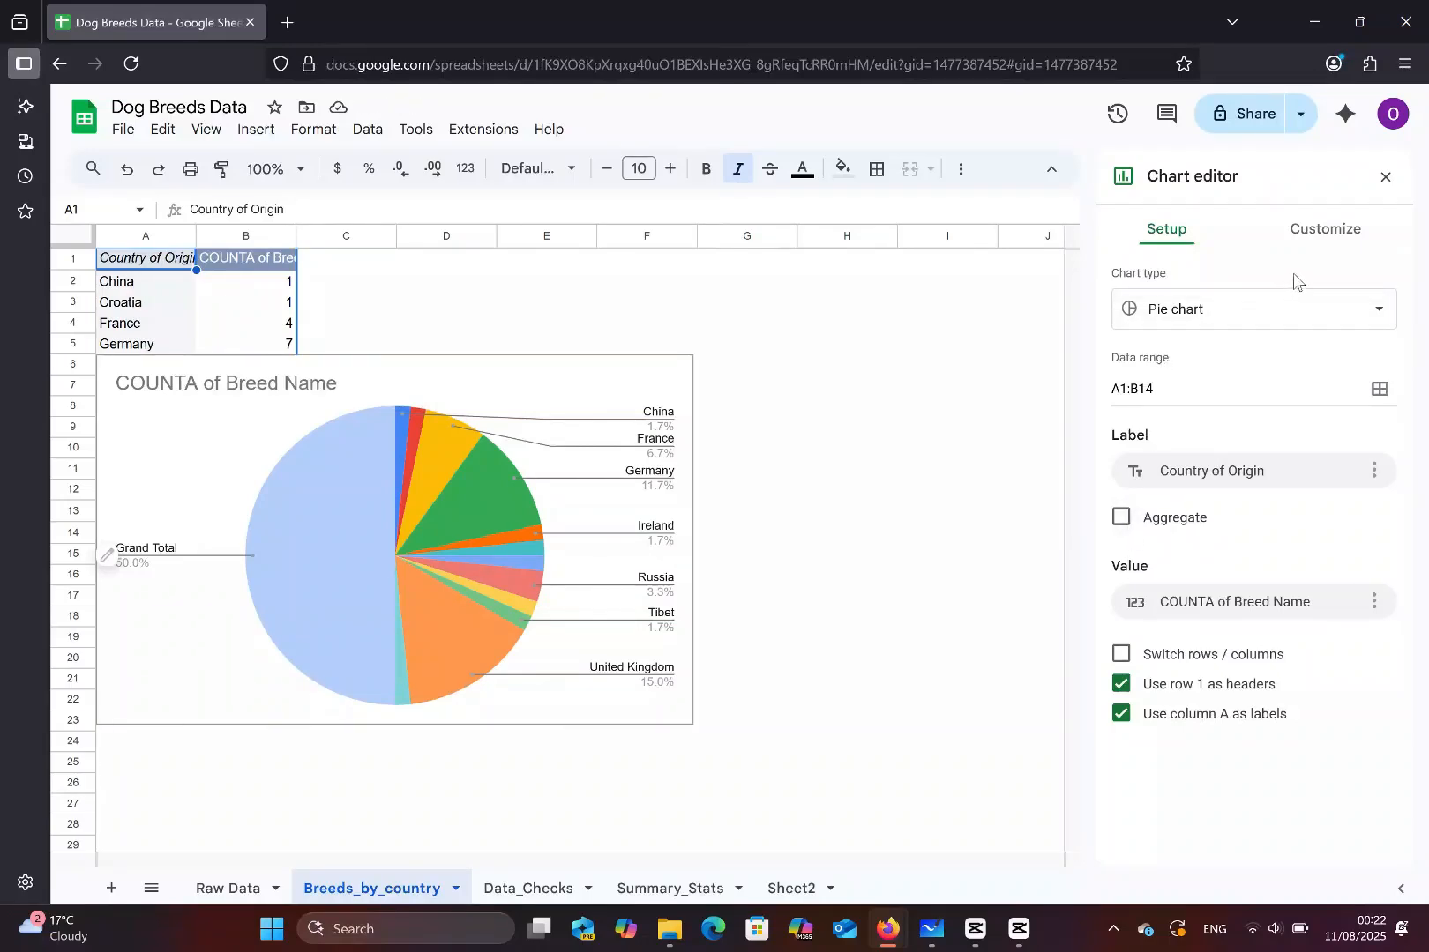
# - Set the pie chart's title to "Distribution of Breeds Name by Country of Origin"
pyautogui.click(1315, 249)
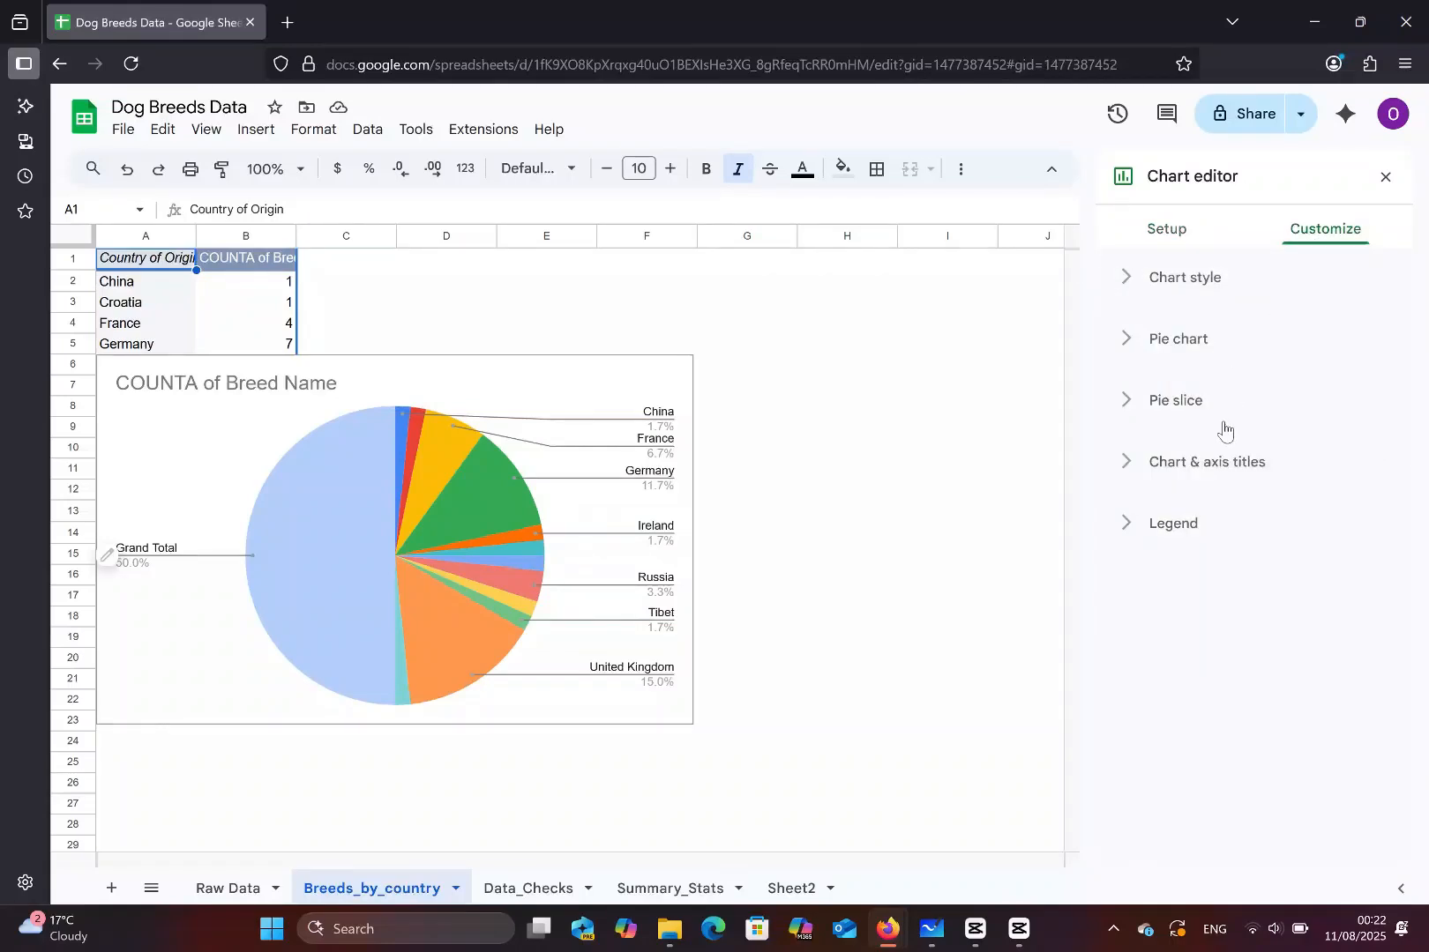
pyautogui.click(1221, 462)
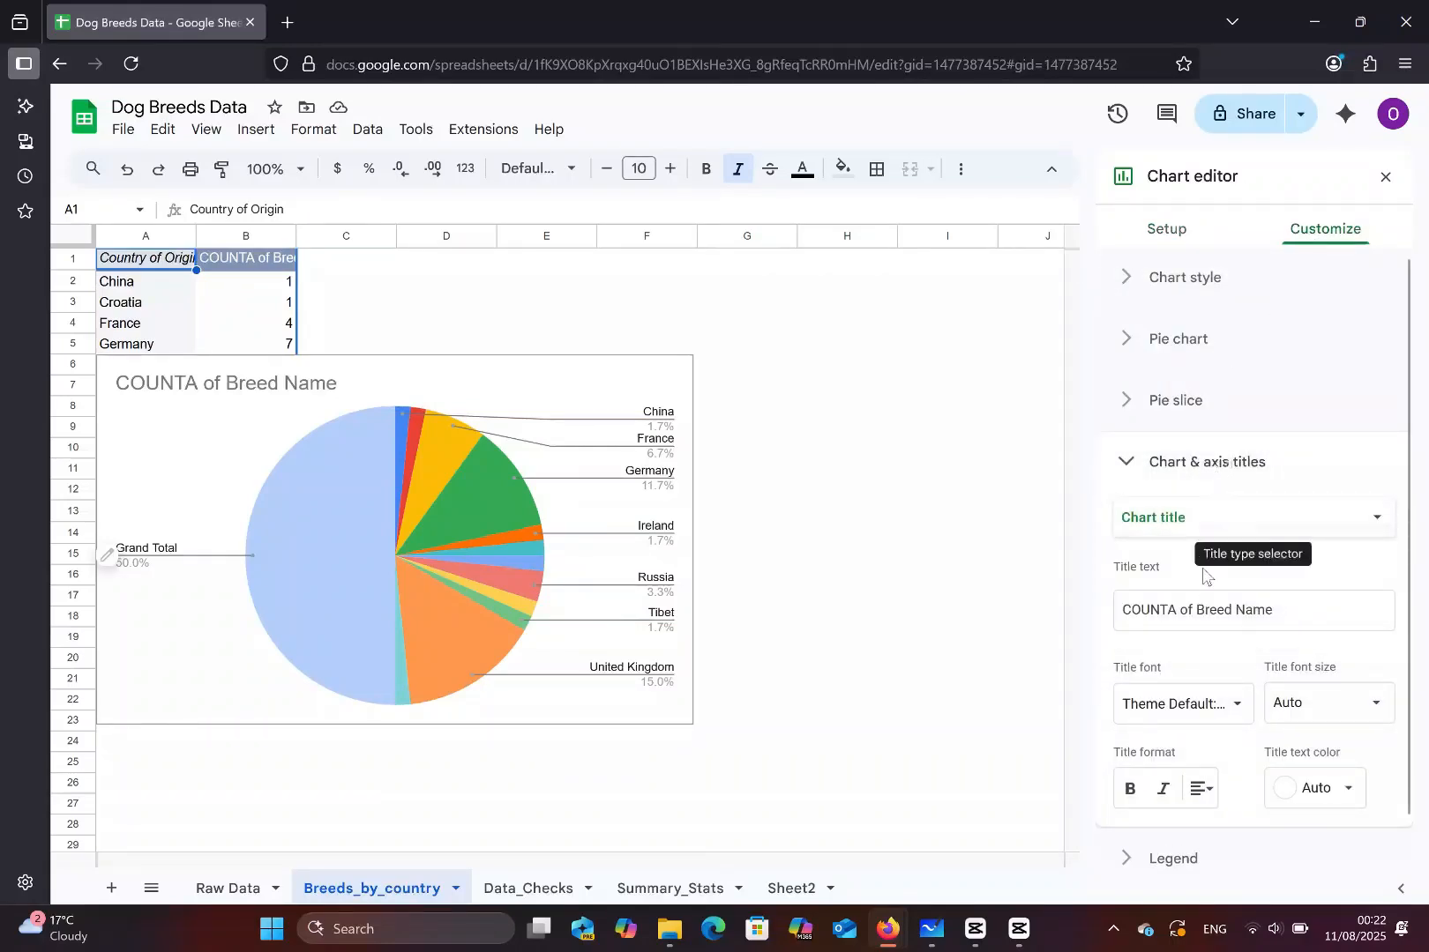
pyautogui.click(1198, 609)
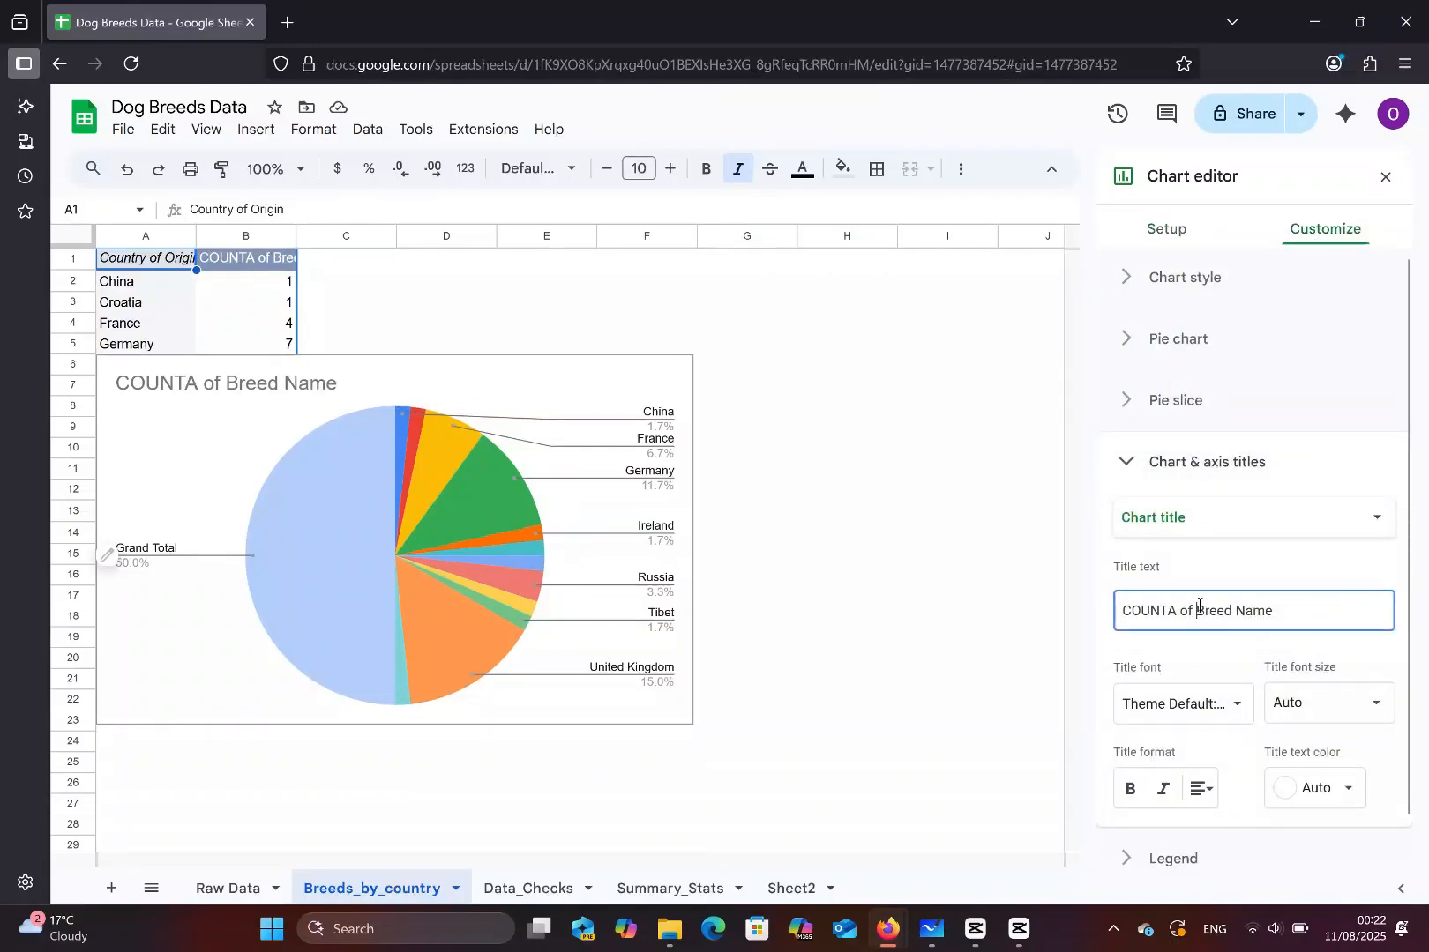
pyautogui.hotkey('ctrl', 'a')
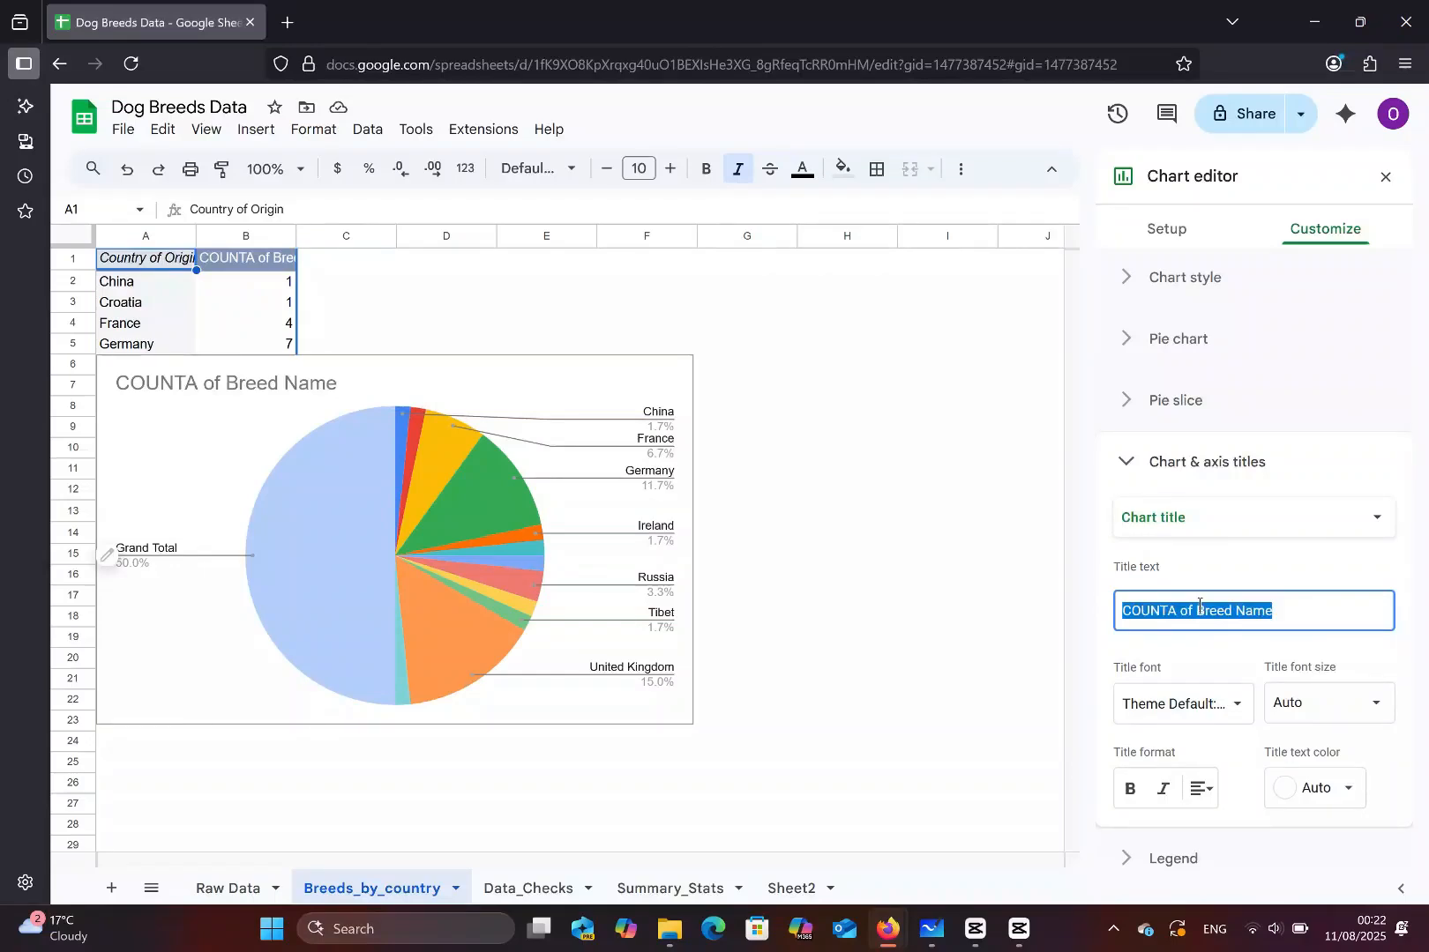
pyautogui.write('D')
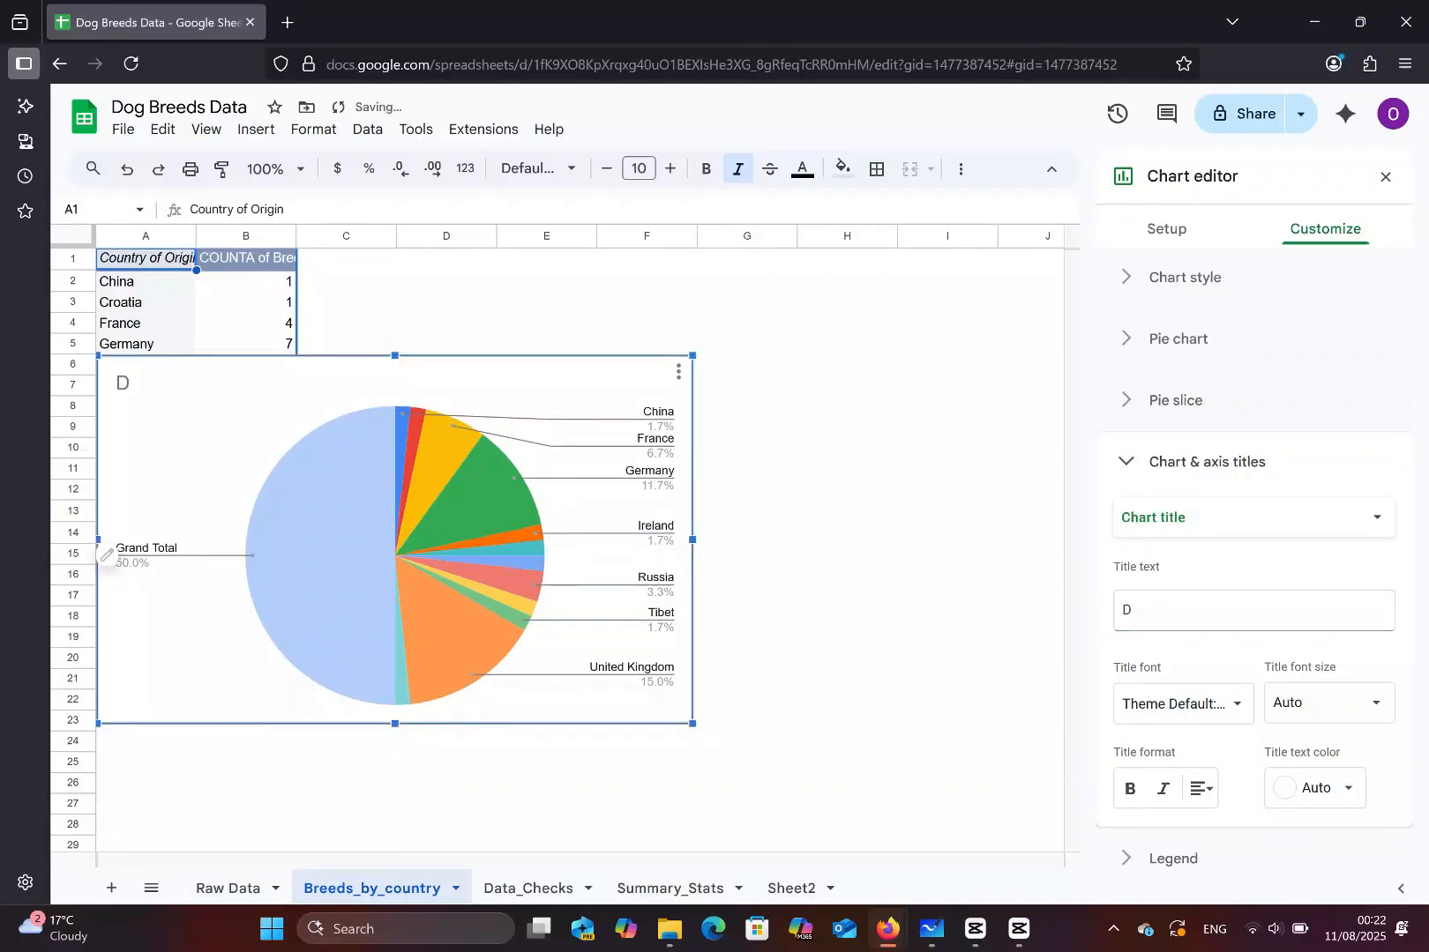
pyautogui.click(1183, 618)
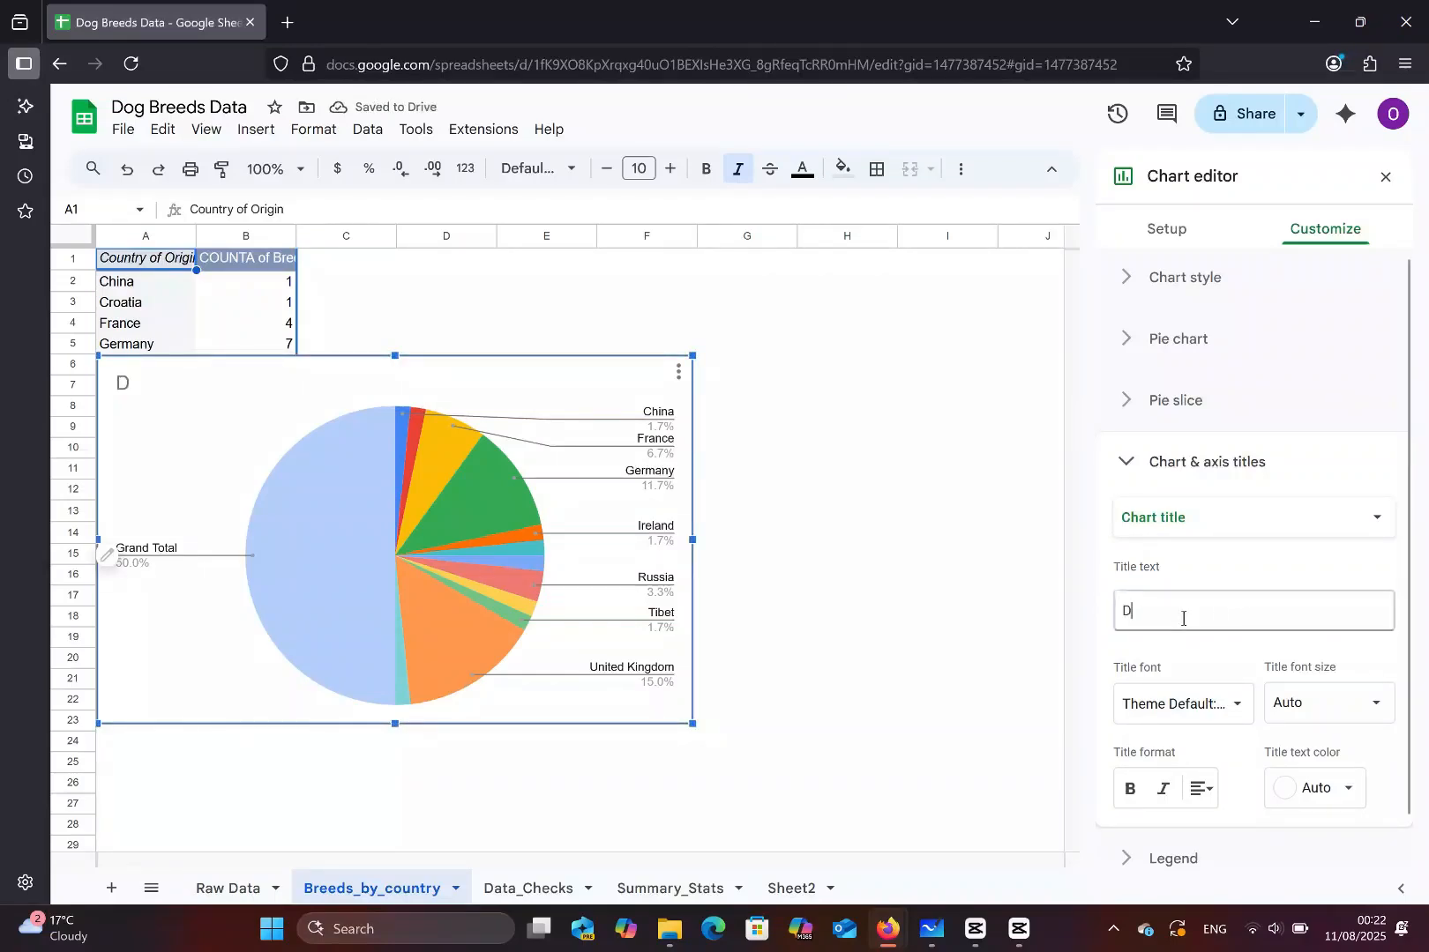
pyautogui.write('is')
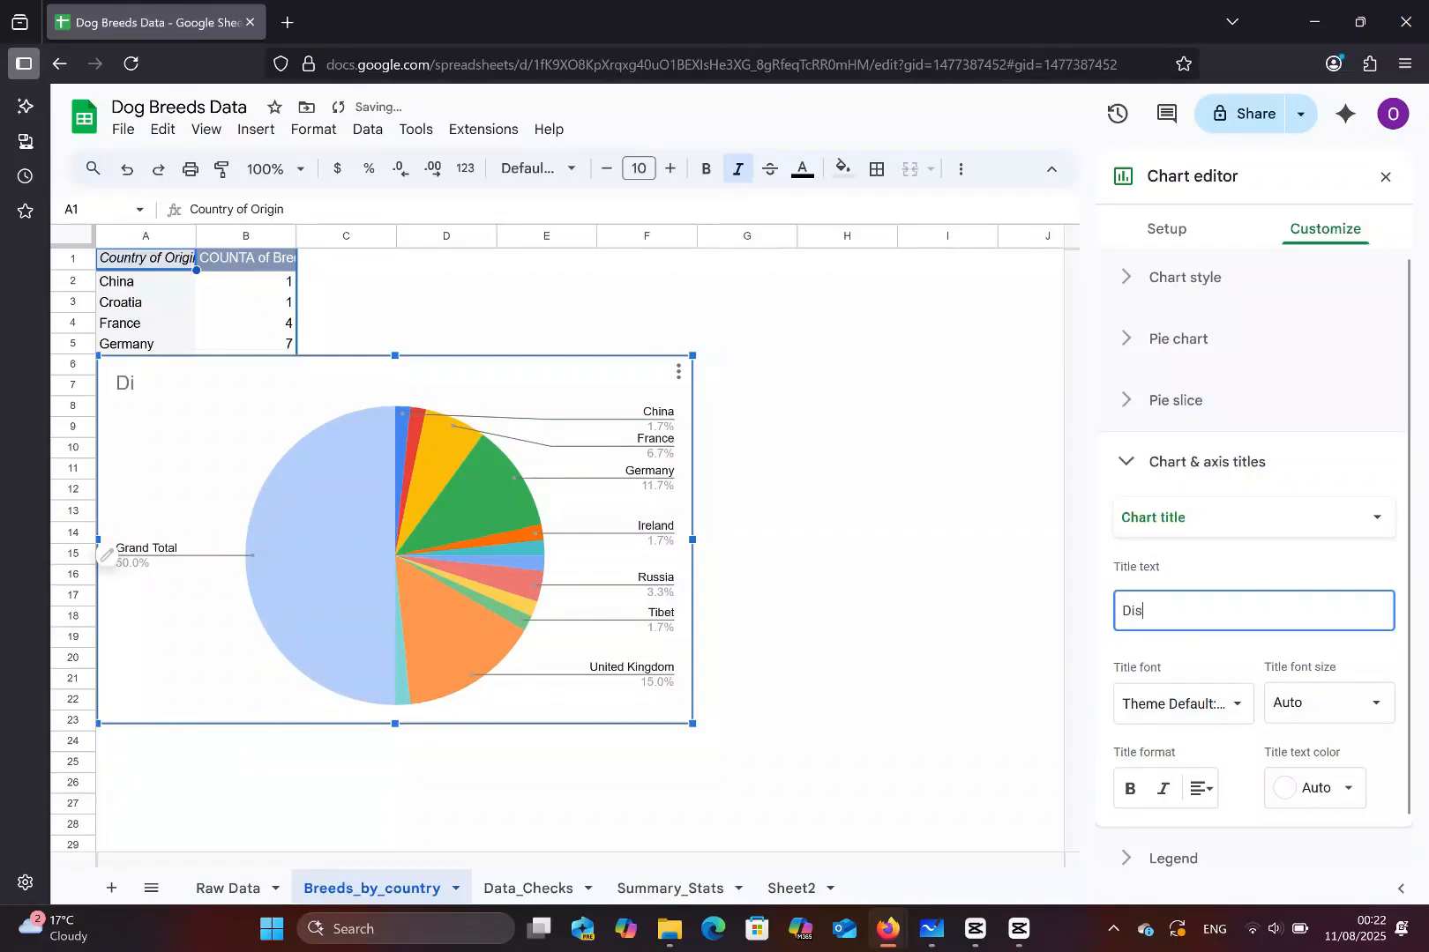
pyautogui.write('tribut')
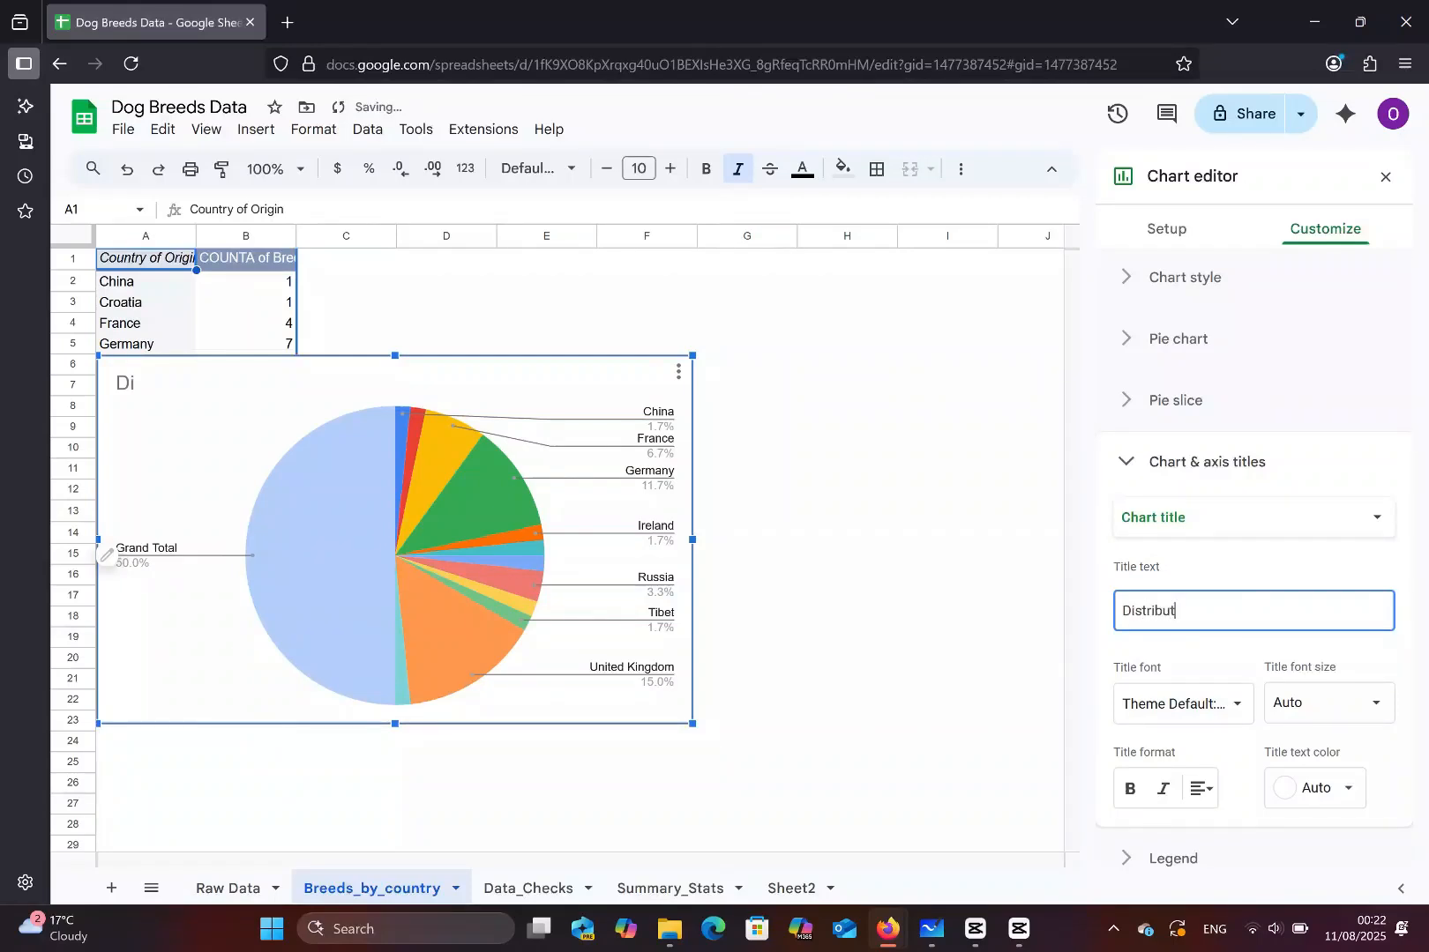
pyautogui.write('ion ob')
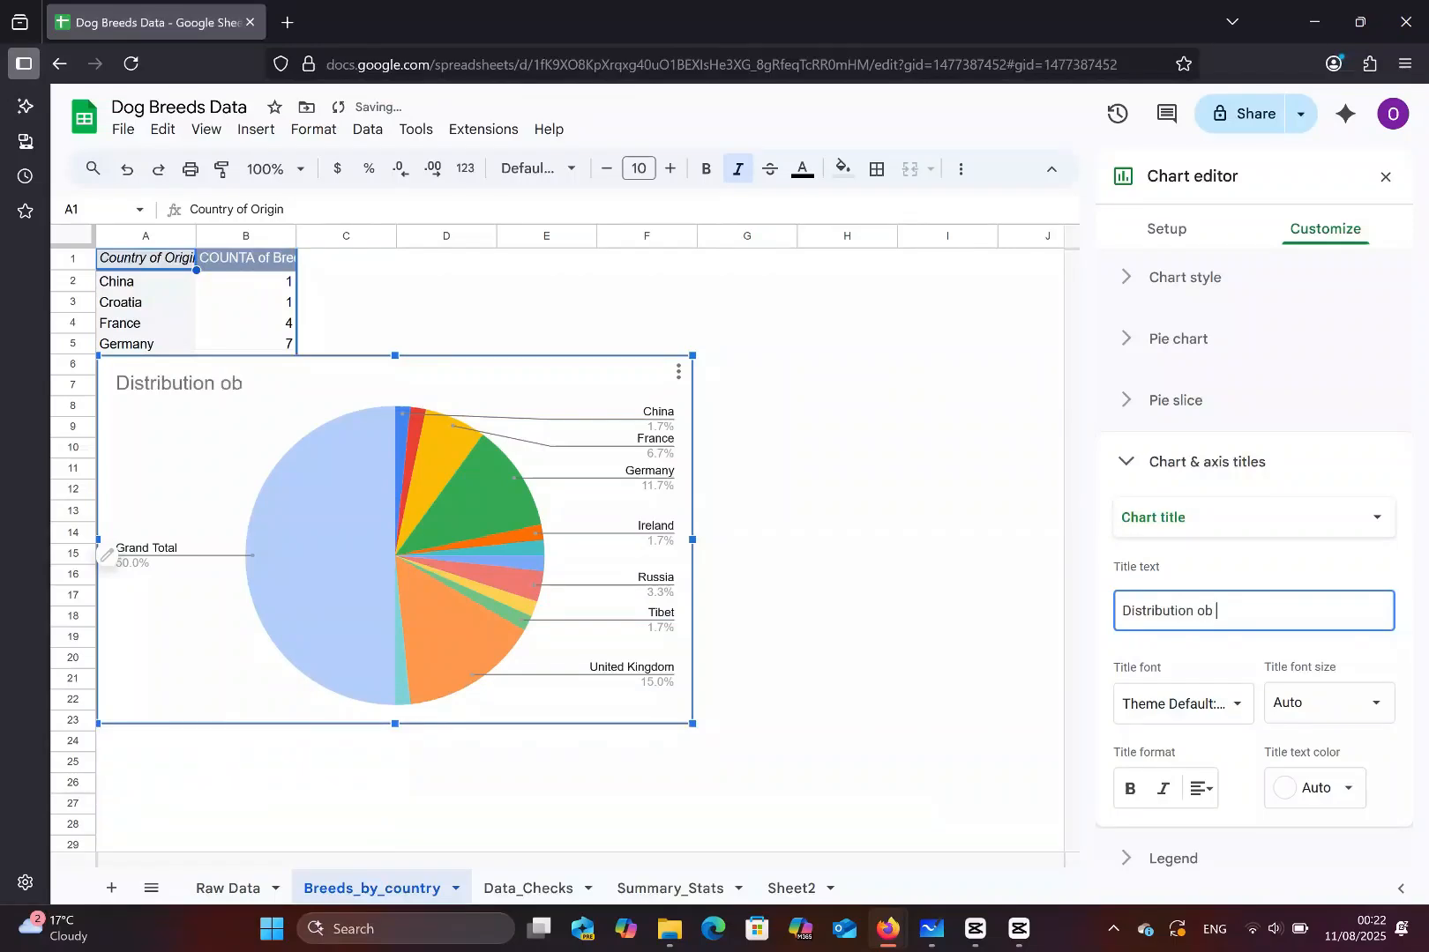
pyautogui.press('BackSpace')
pyautogui.press('BackSpace')
pyautogui.write('f Breeds')
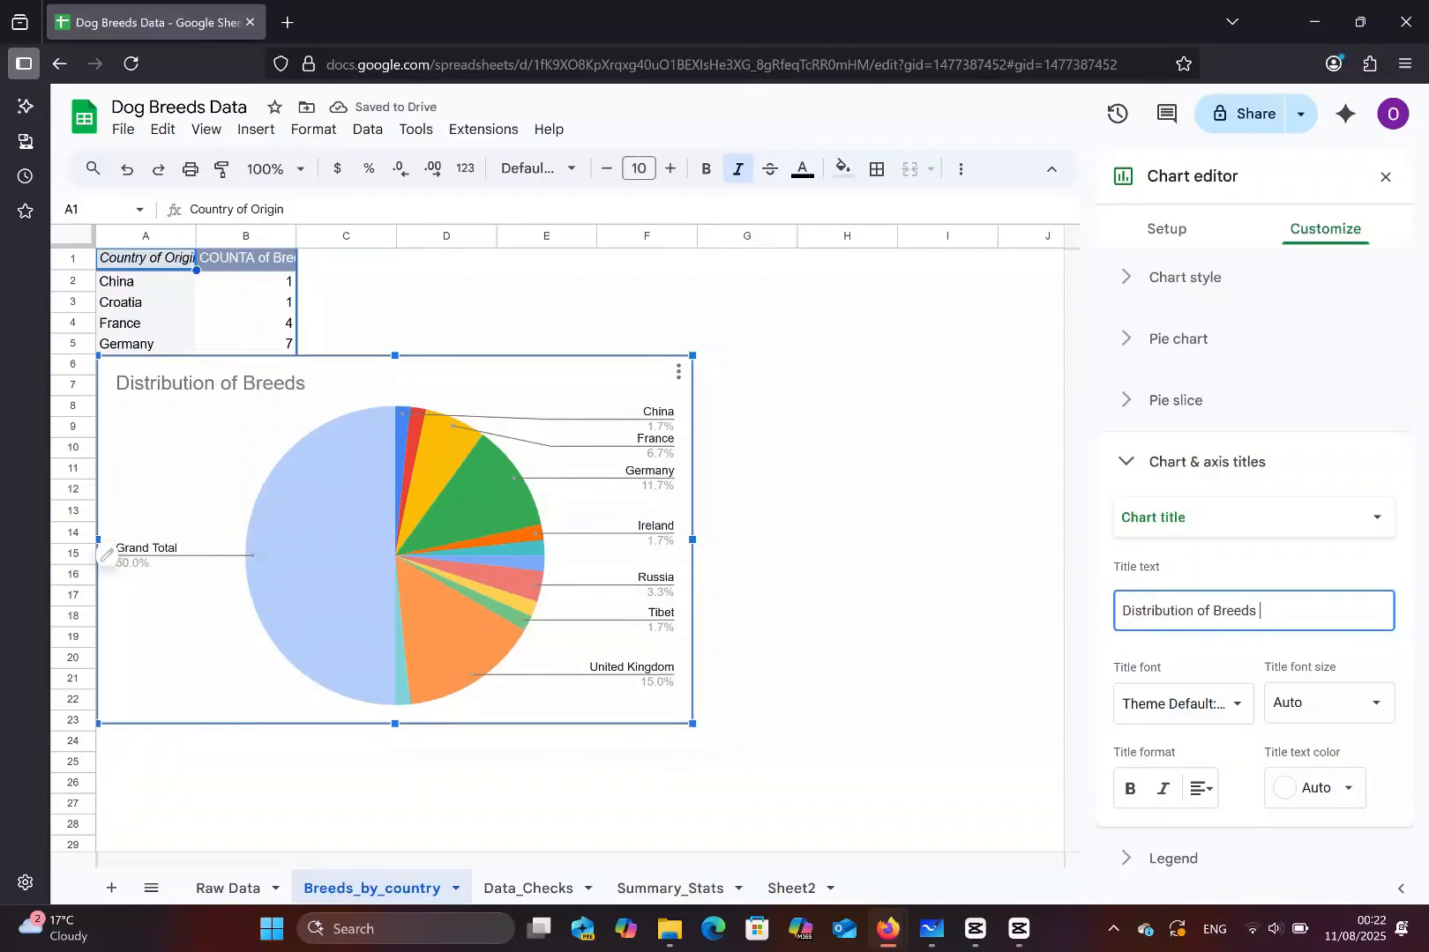
pyautogui.write('Name by C')
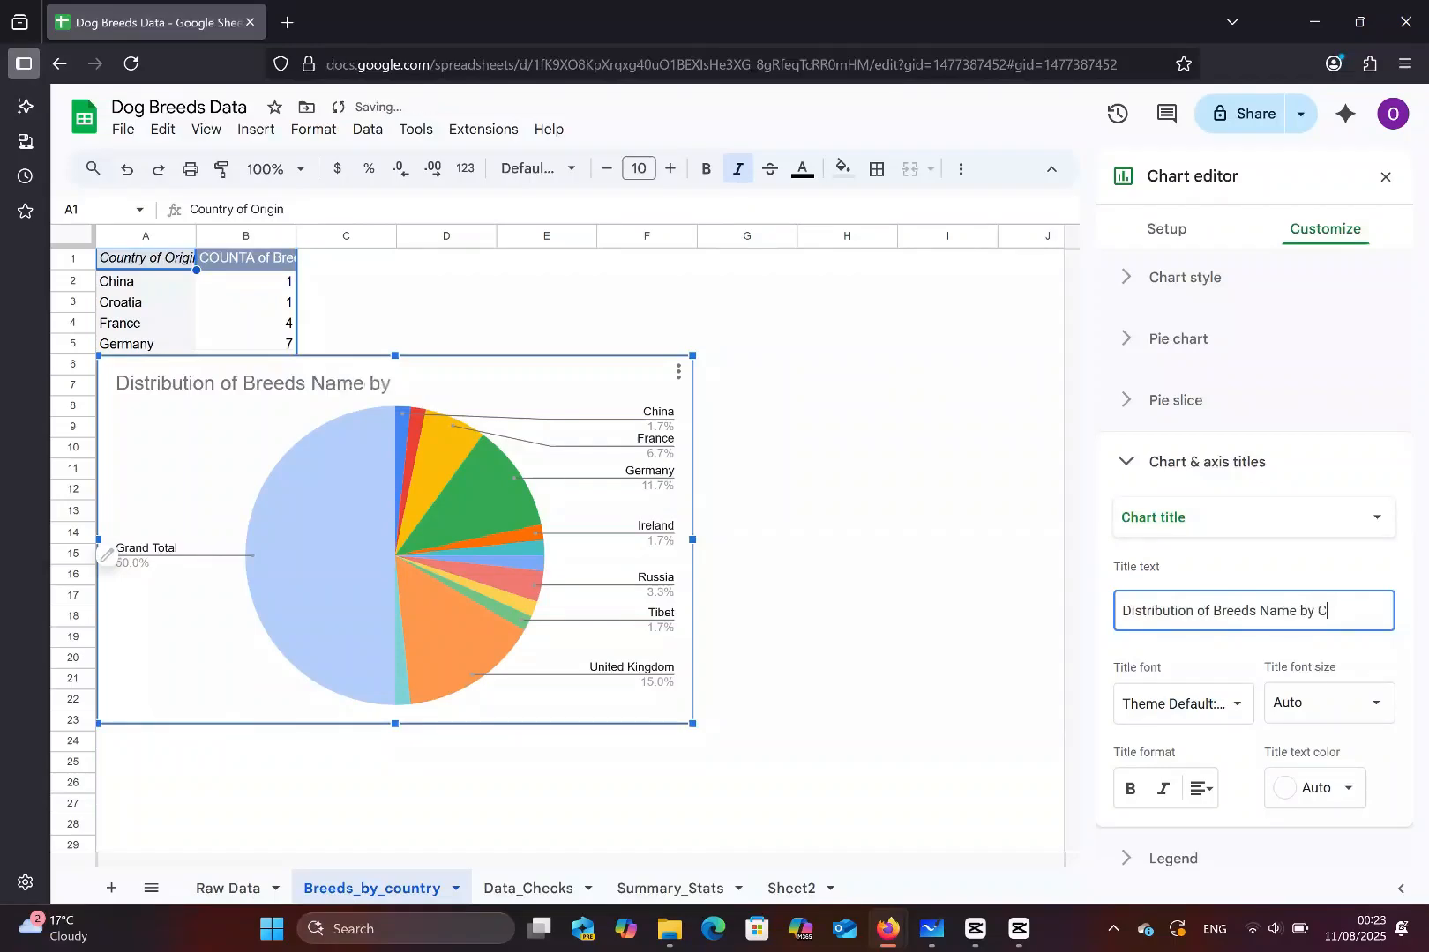
pyautogui.write('ountry of O')
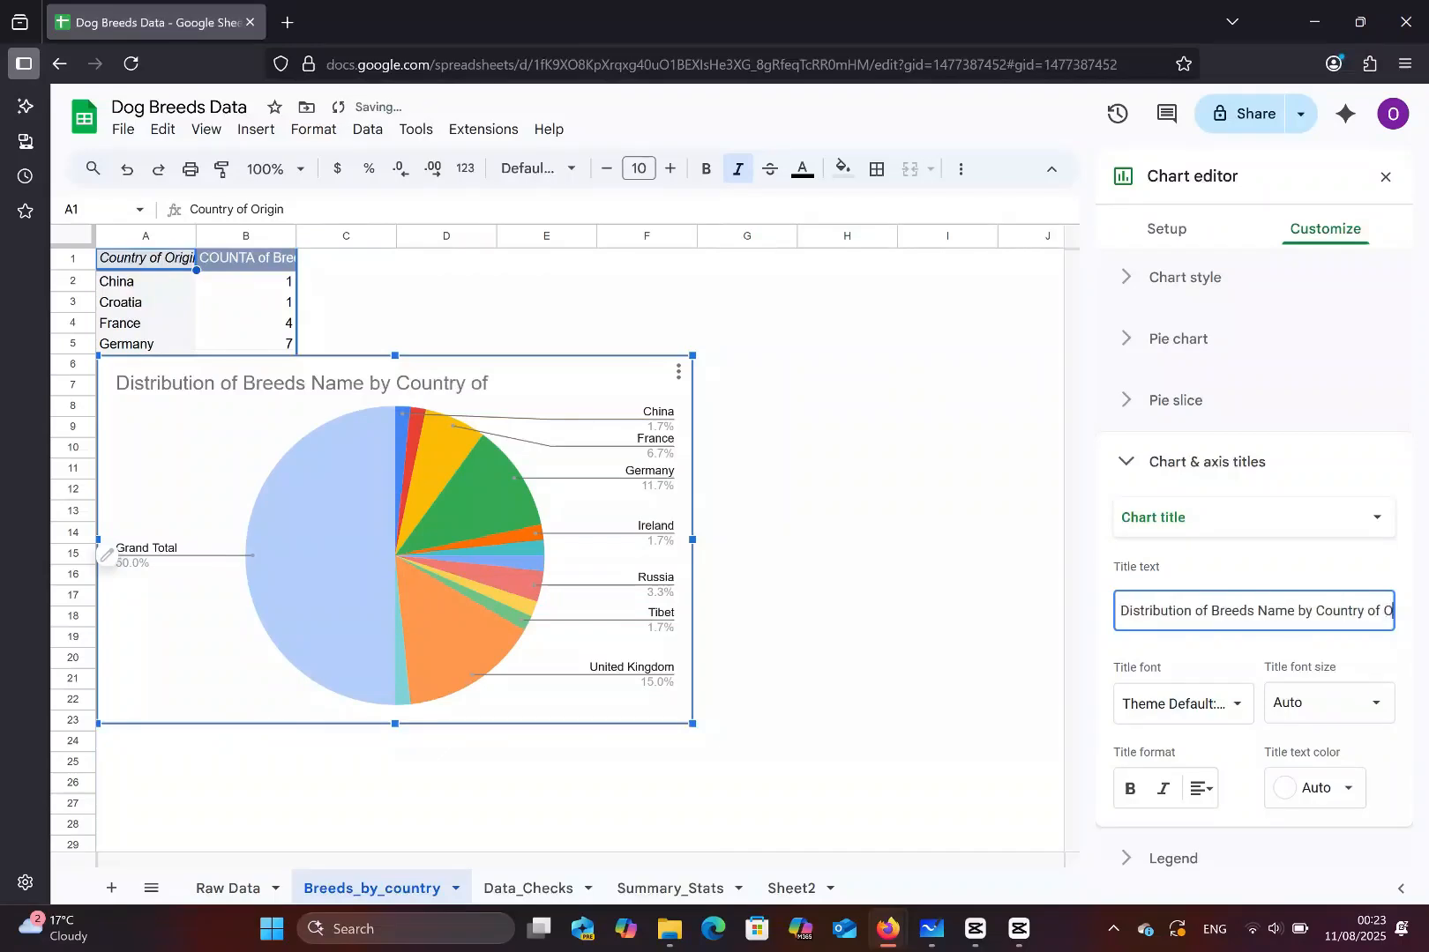
pyautogui.write('rigin')
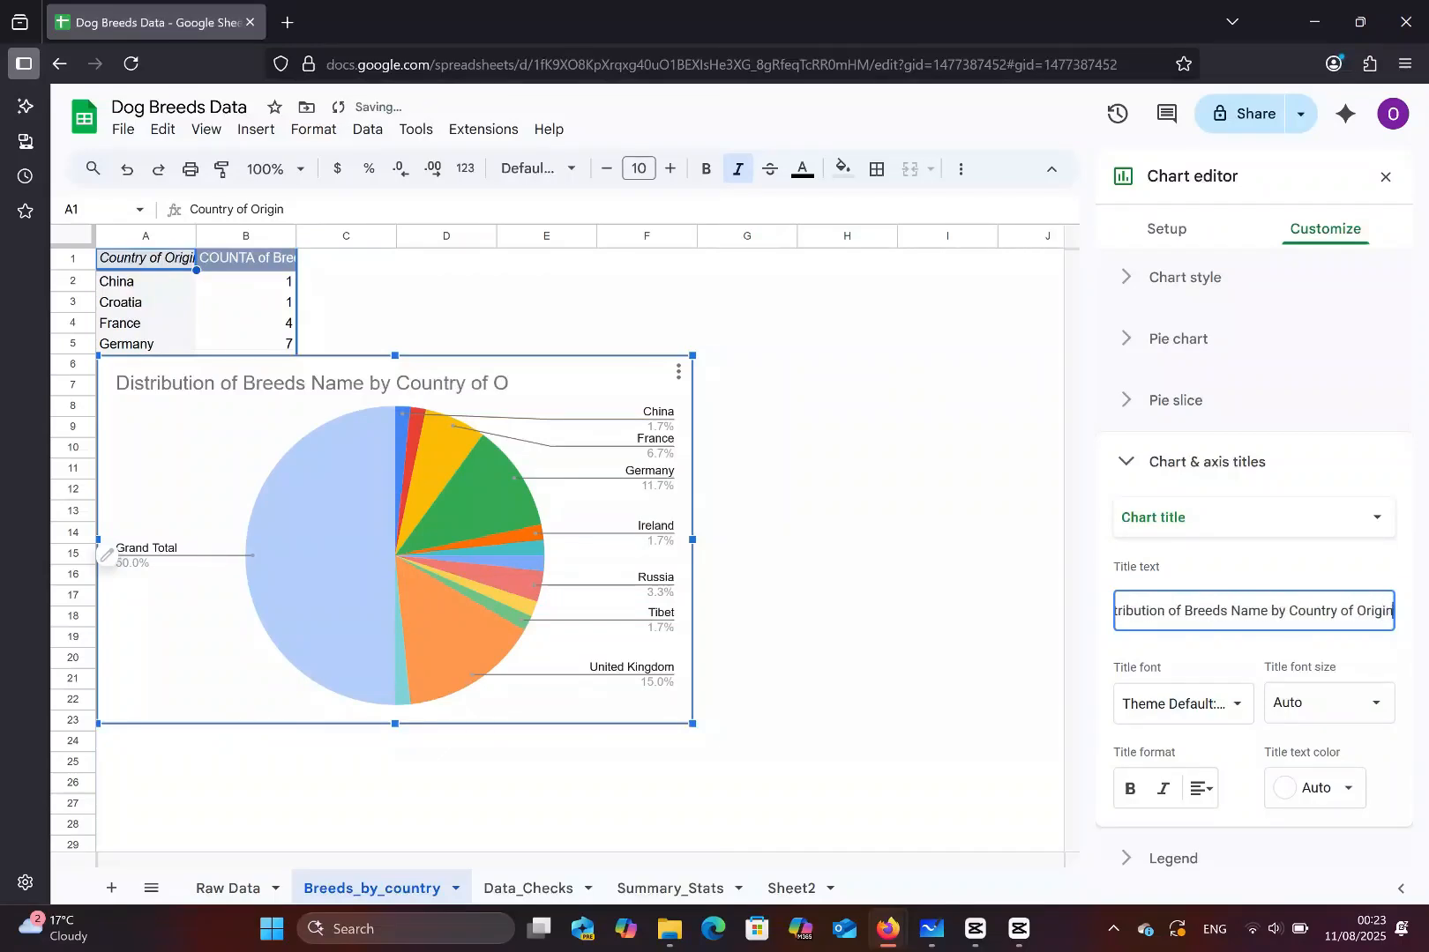
# - Set the pie chart's title font size to 14
pyautogui.scroll(-1, 1225, 736)
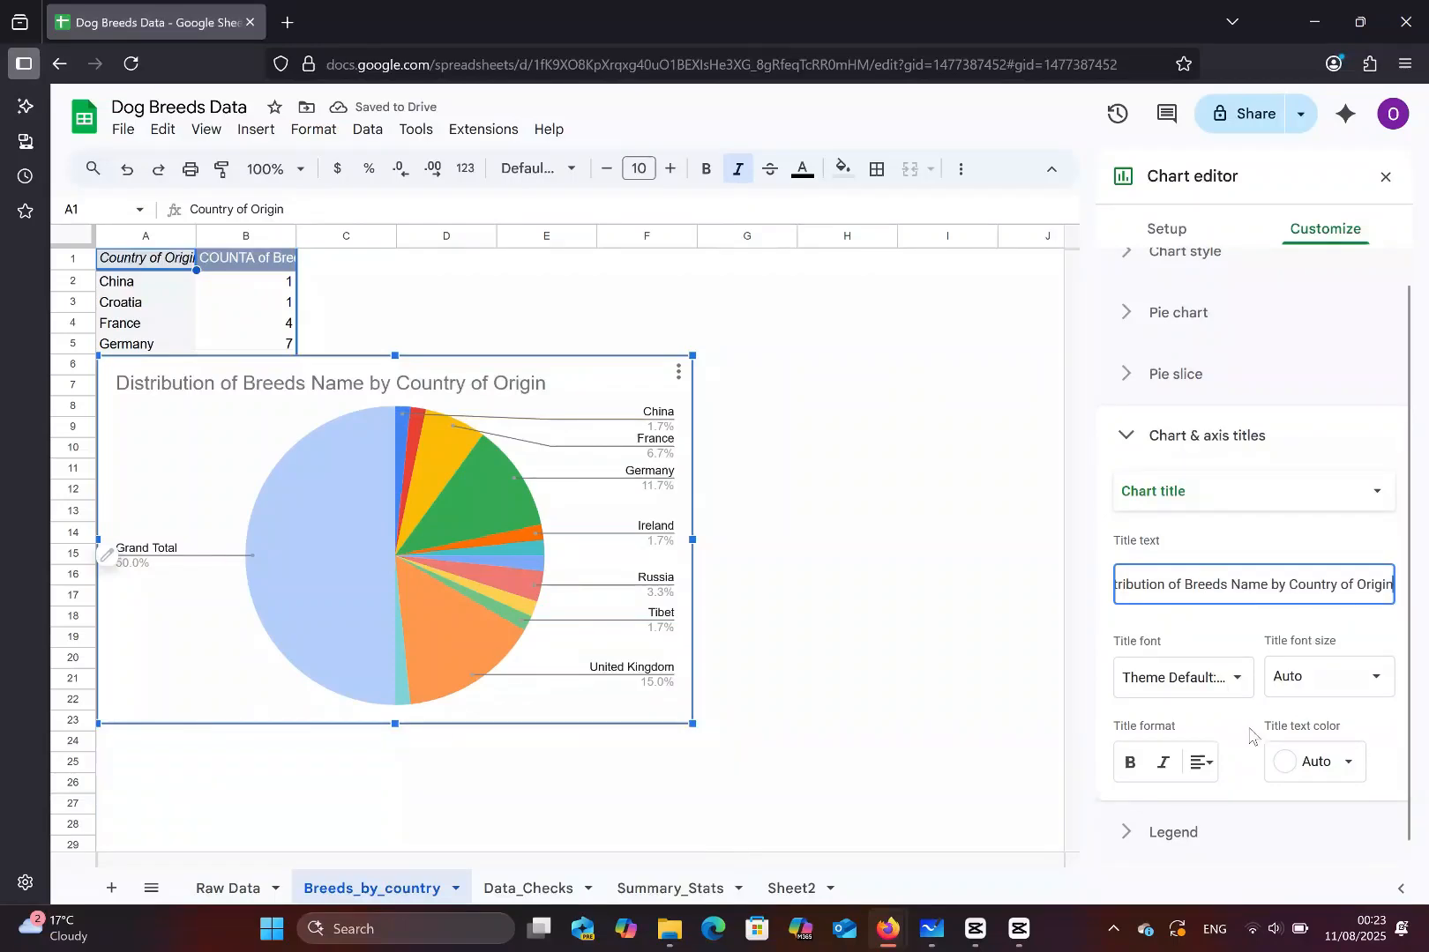
pyautogui.click(1295, 677)
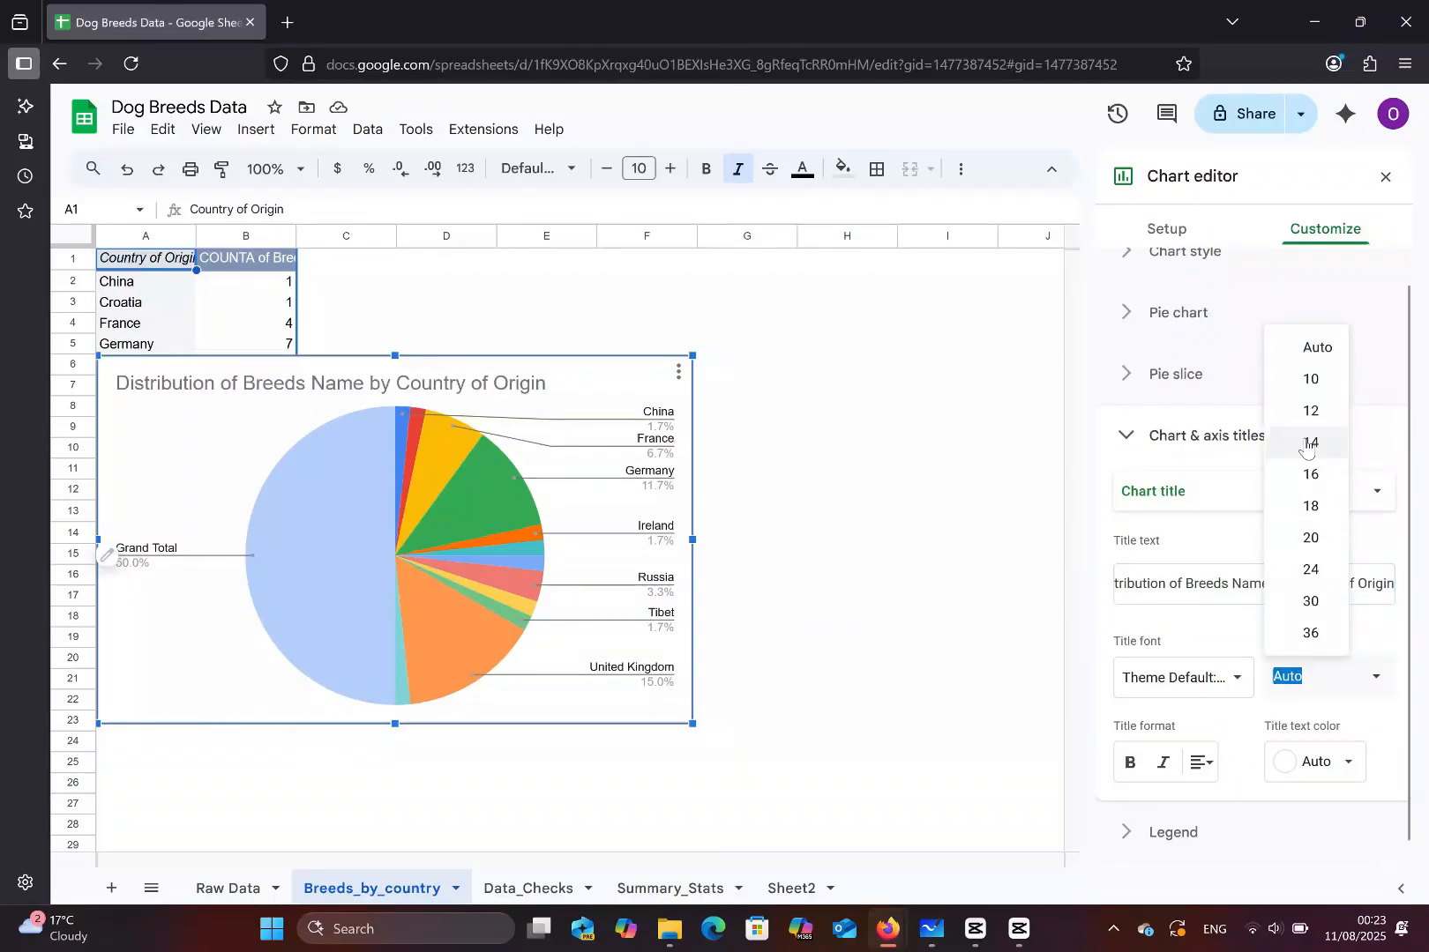
pyautogui.click(1306, 444)
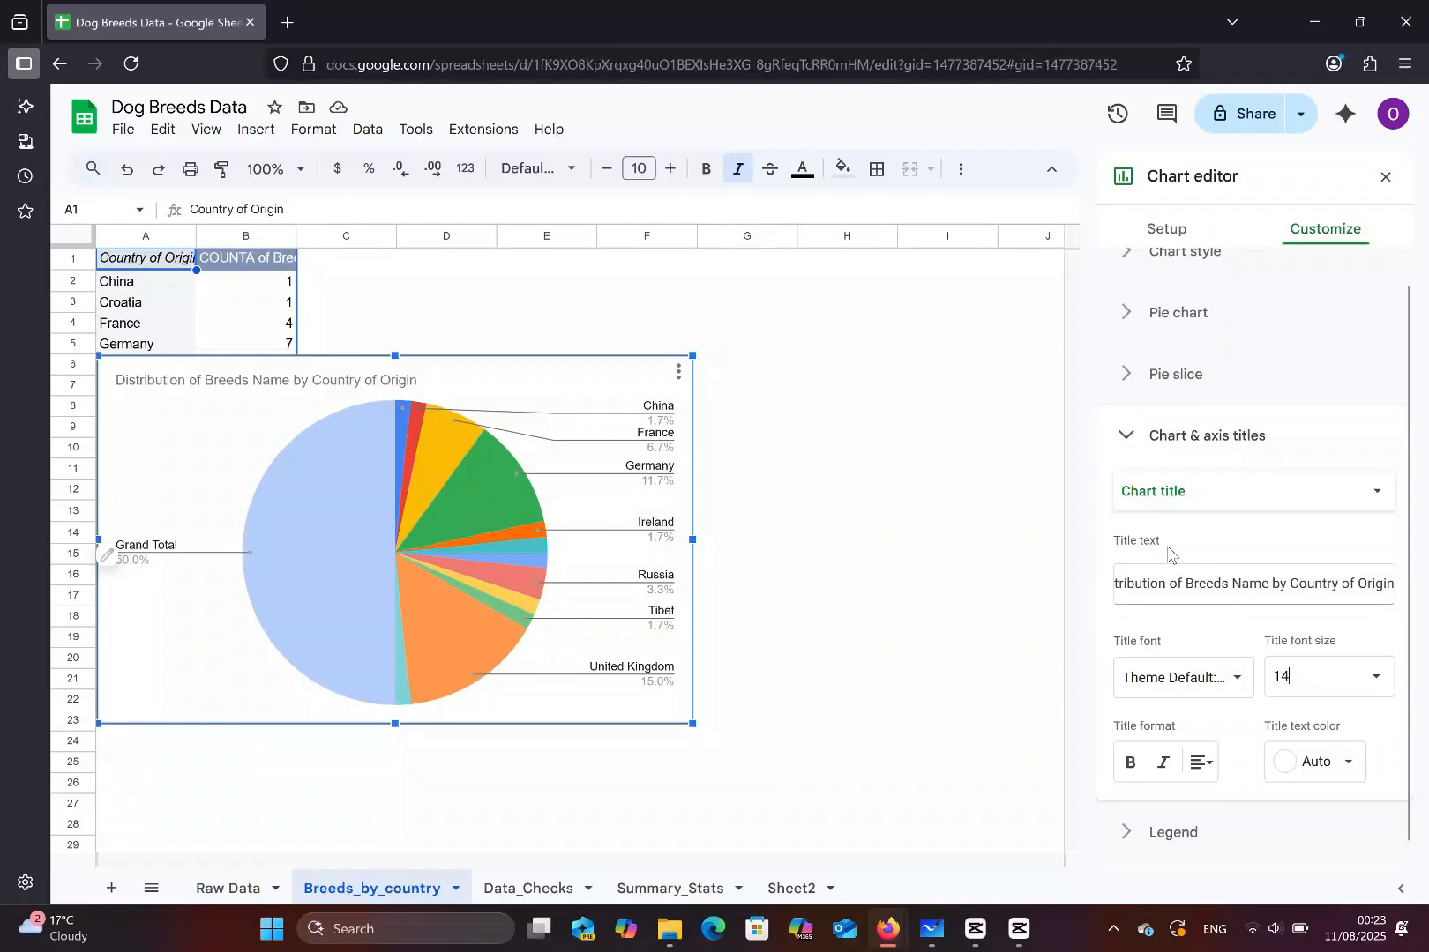
pyautogui.click(1130, 441)
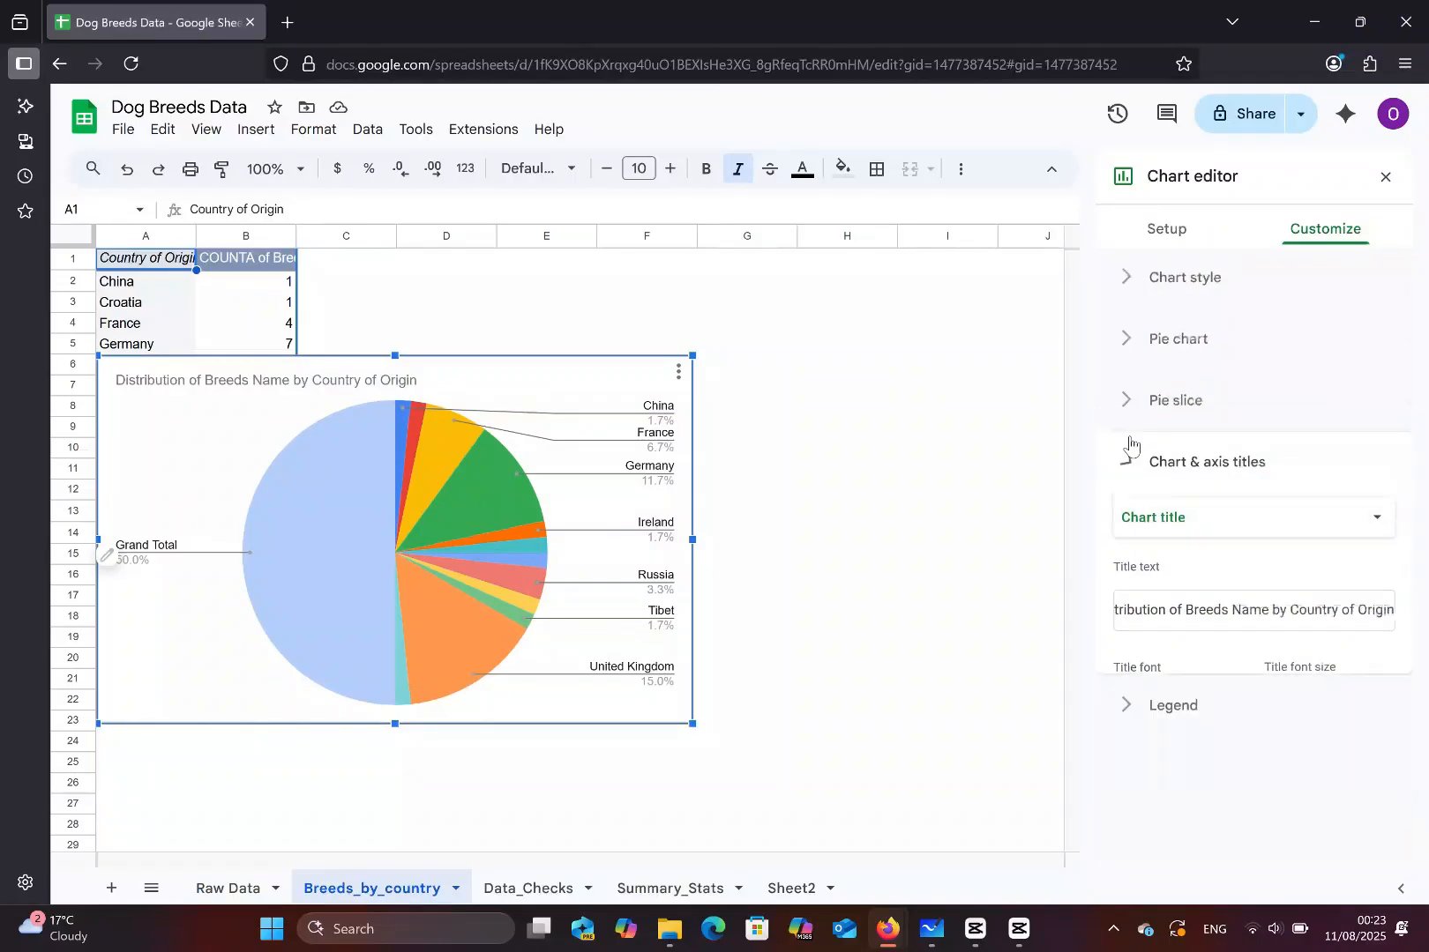
# - Label the pie chart's slices with their percentage
pyautogui.click(1121, 349)
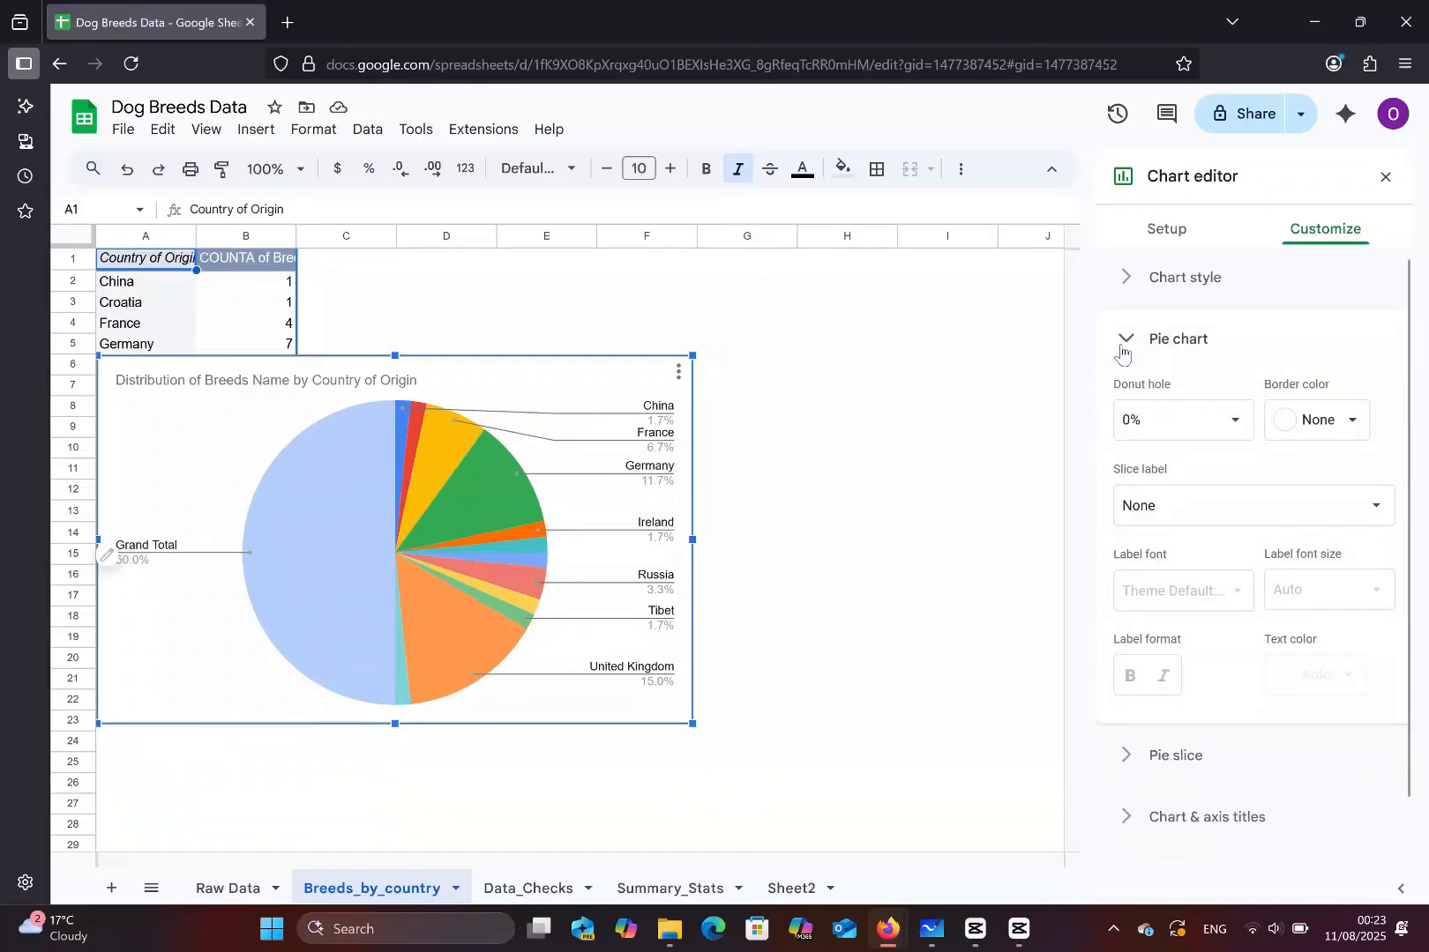
pyautogui.click(1170, 512)
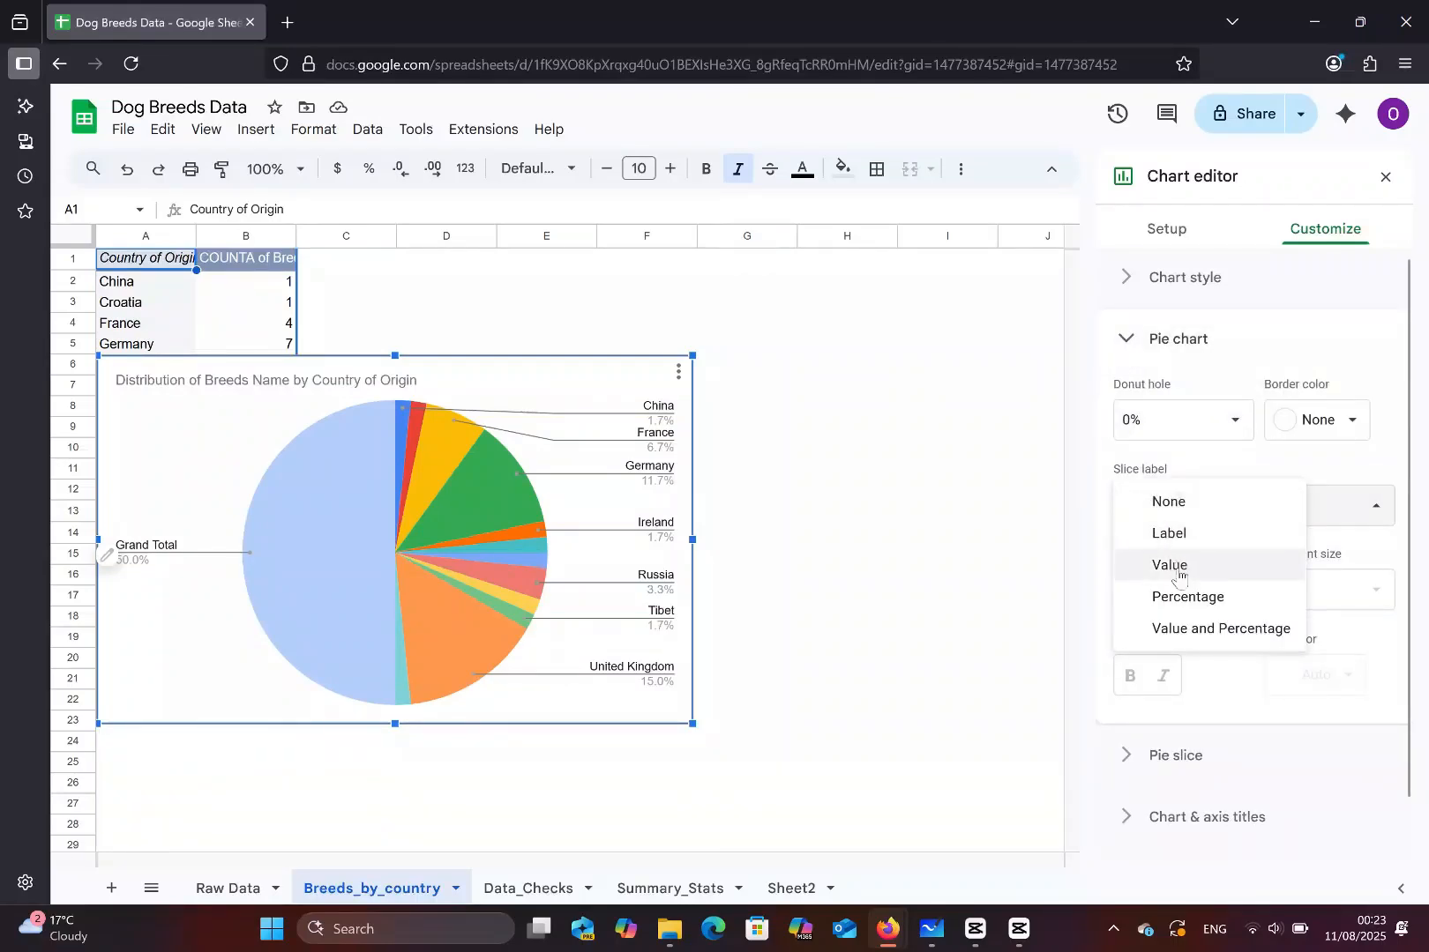
pyautogui.click(1180, 597)
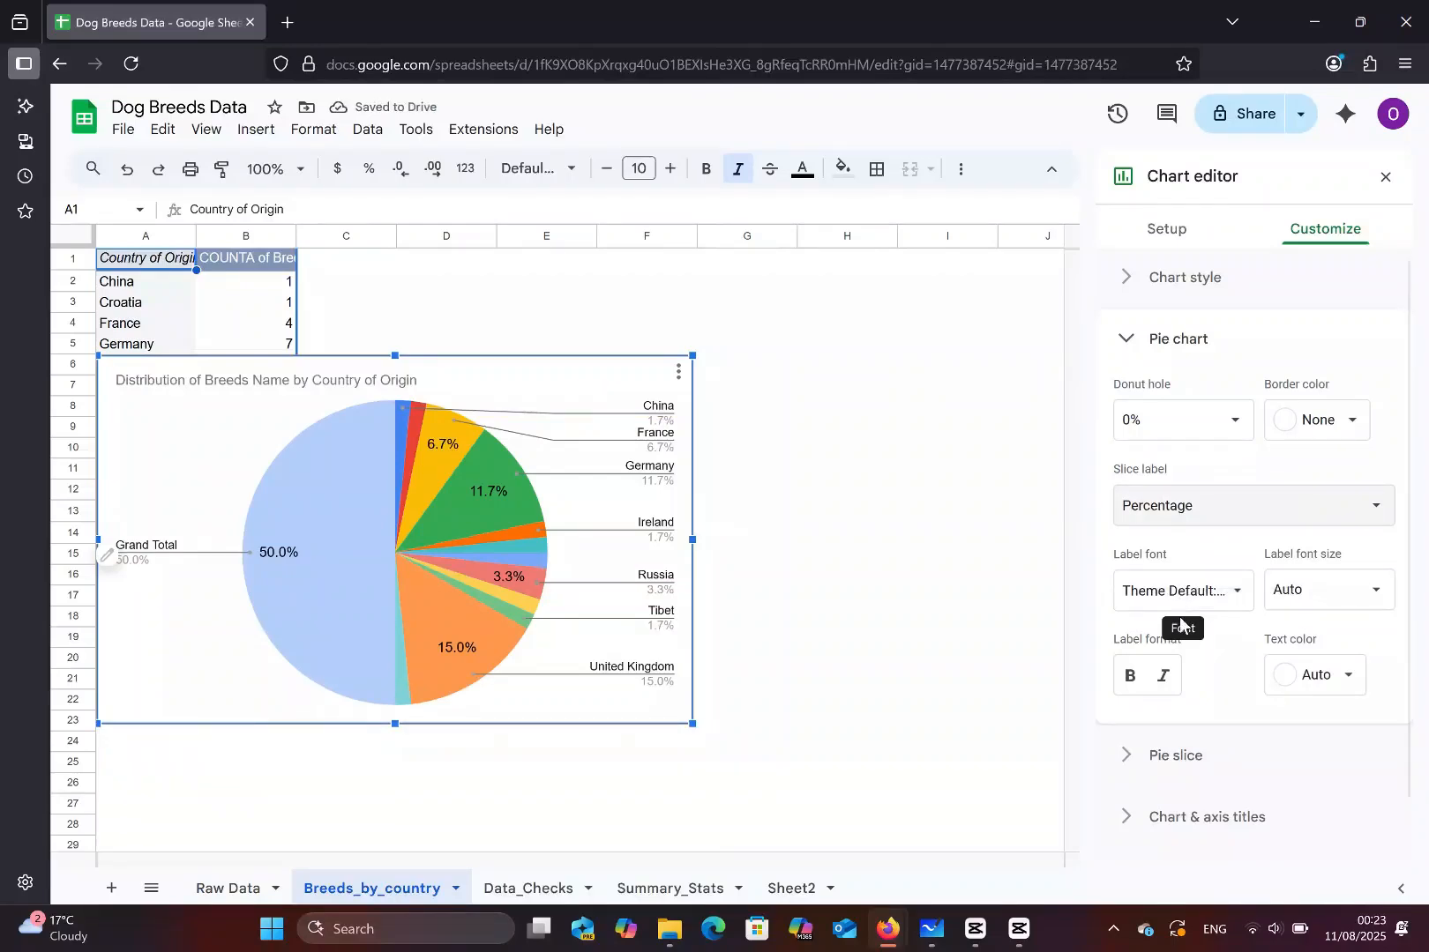
# - Place the pie chart's legend at the Top position
pyautogui.scroll(-2, 1233, 673)
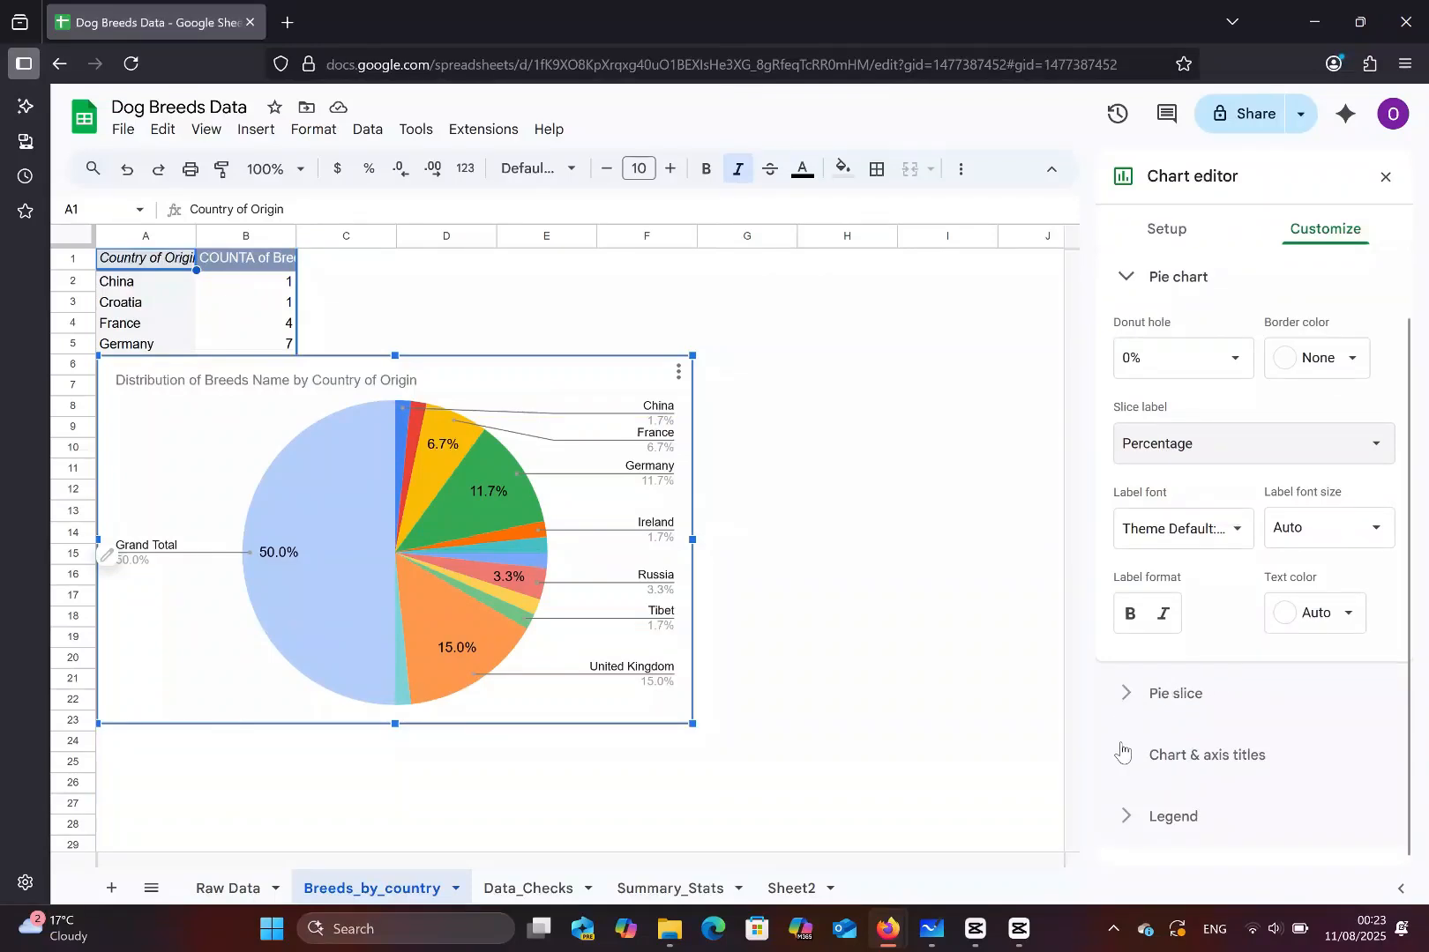
pyautogui.click(1122, 820)
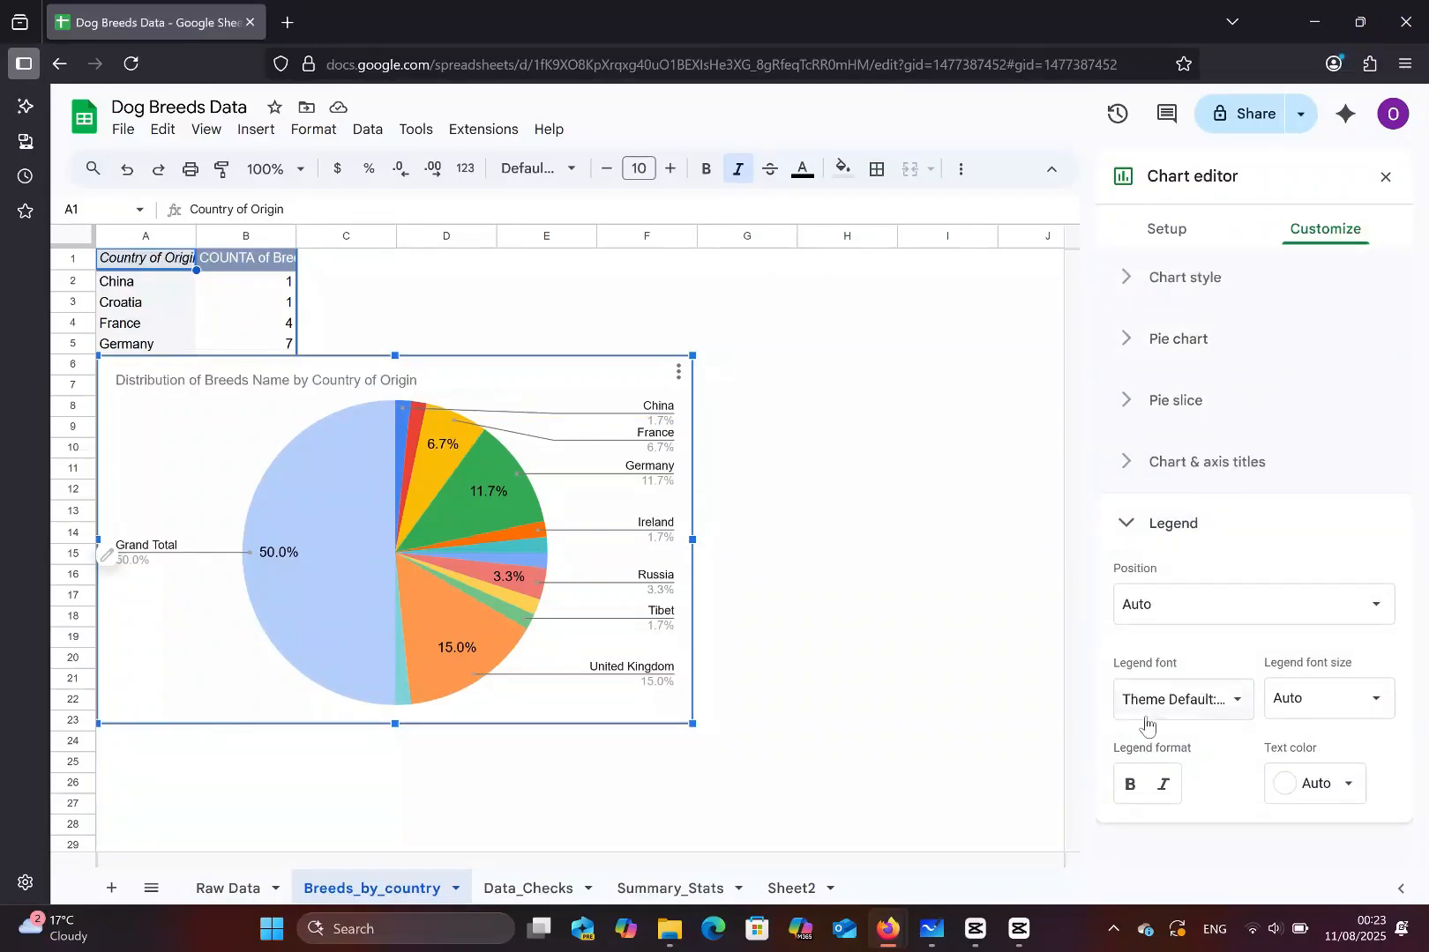
pyautogui.click(1159, 623)
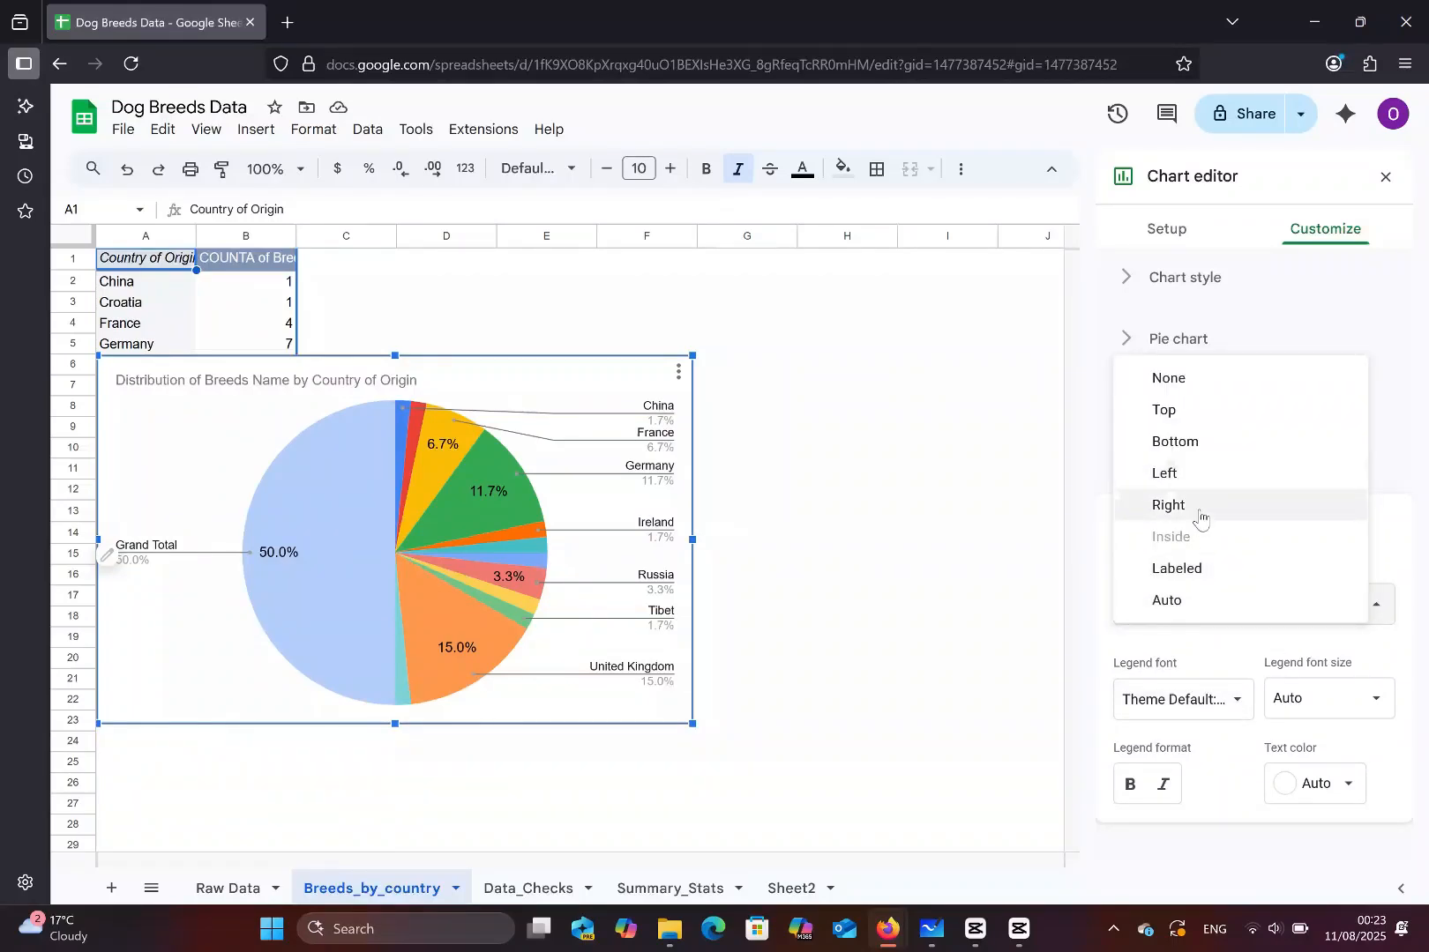
pyautogui.click(1196, 411)
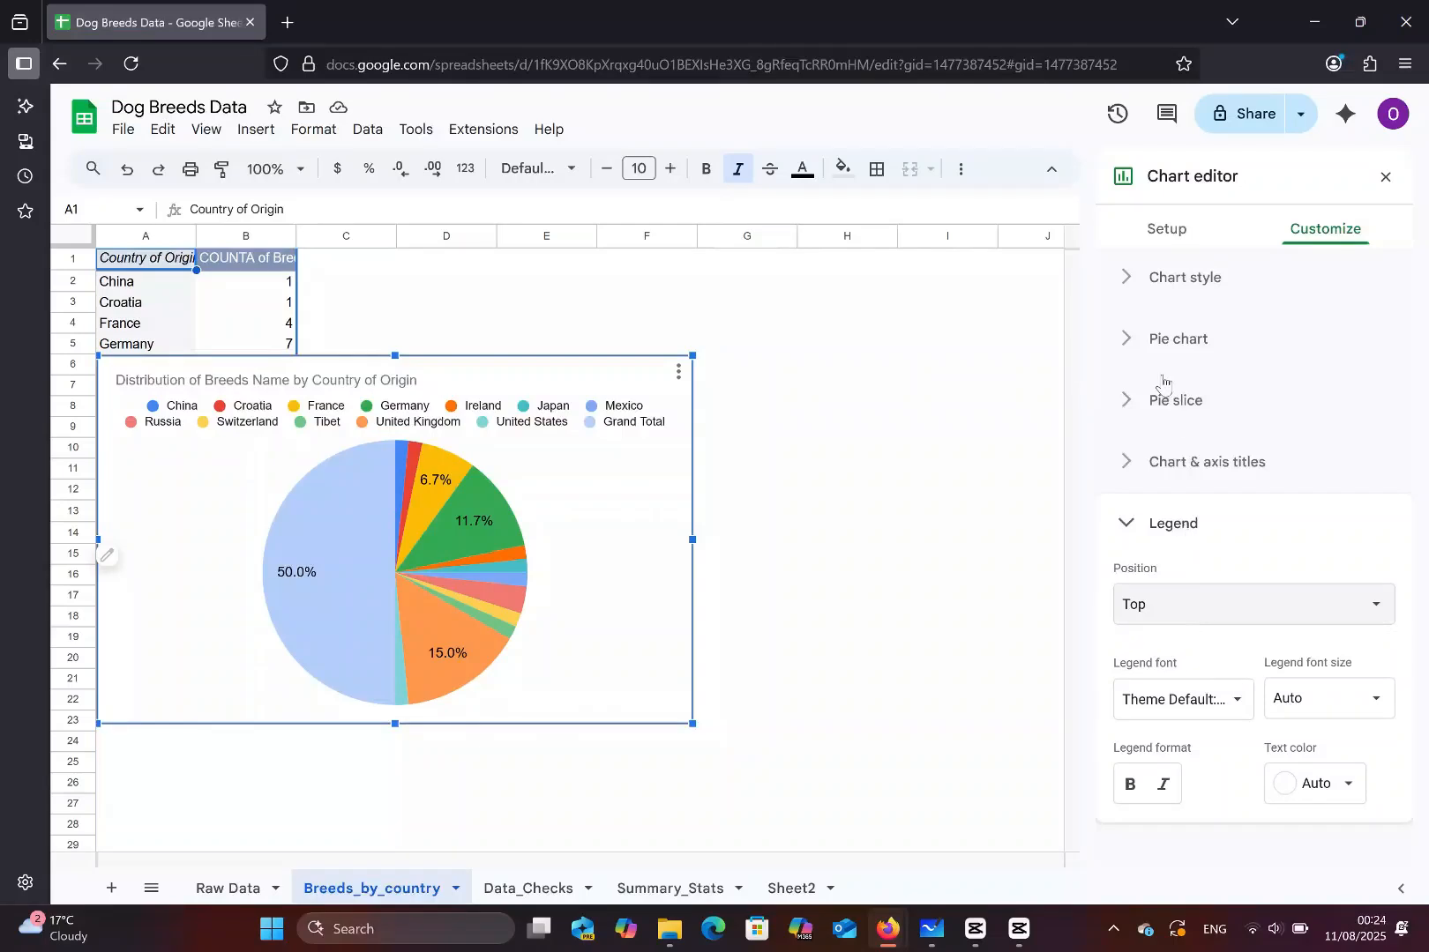
pyautogui.click(1127, 523)
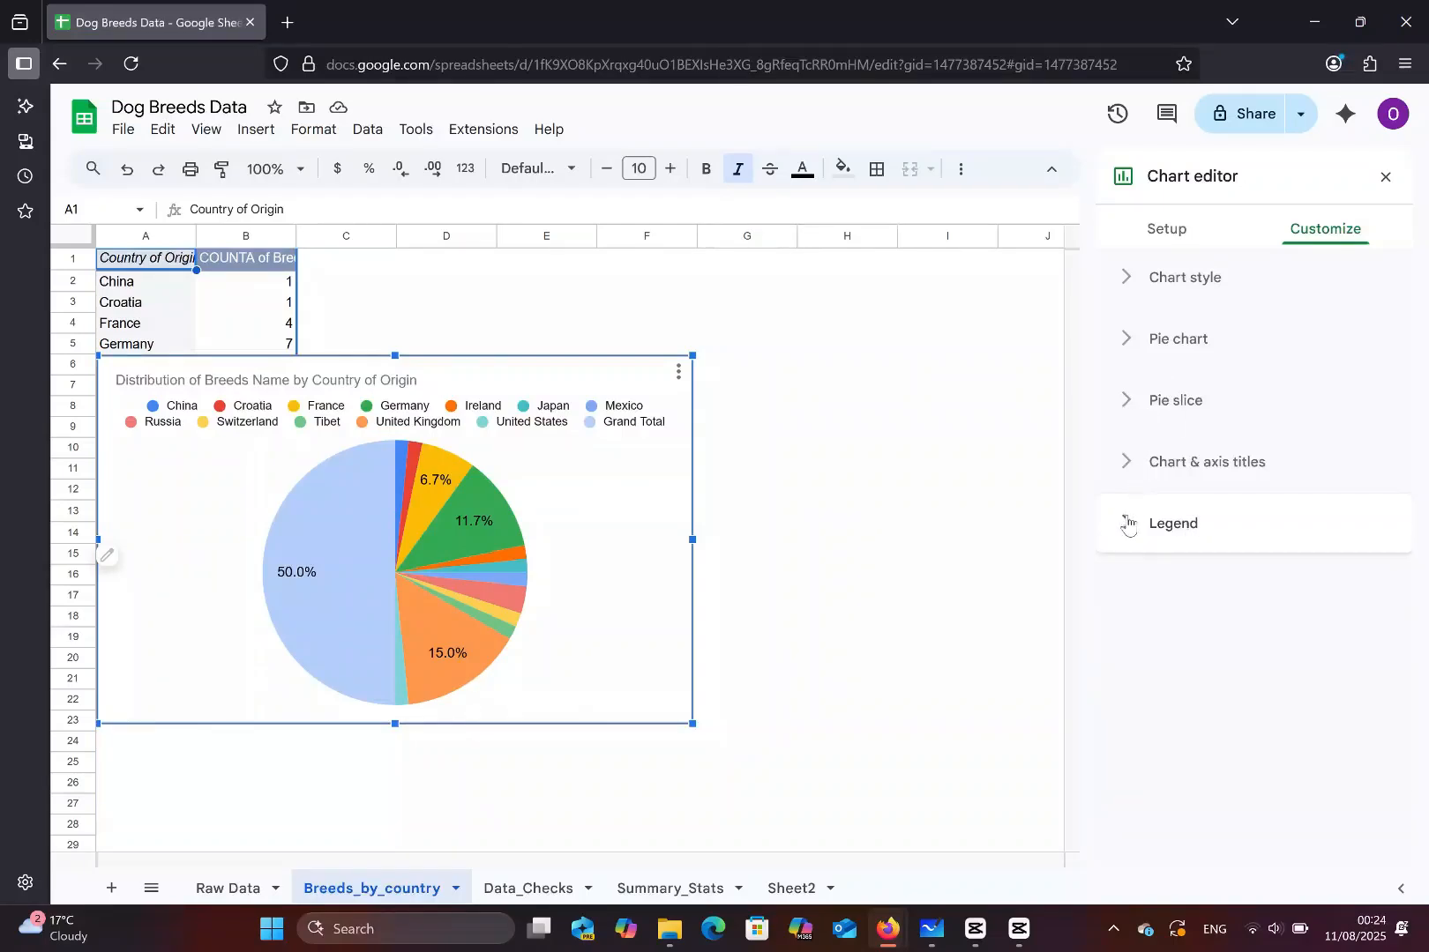
pyautogui.click(1137, 463)
pyautogui.click(1137, 463)
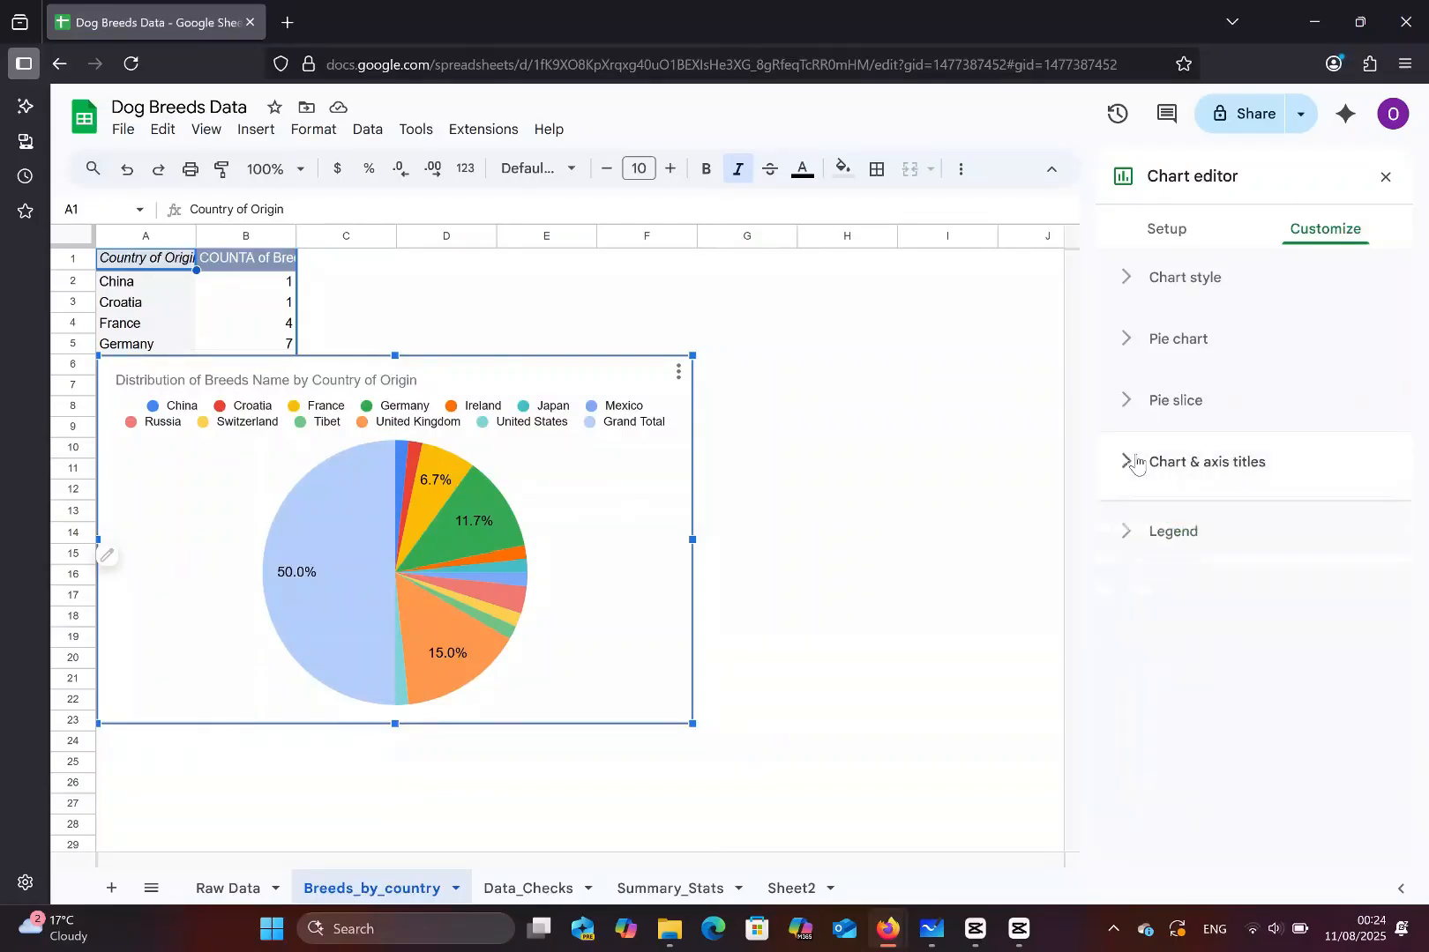
pyautogui.click(1131, 407)
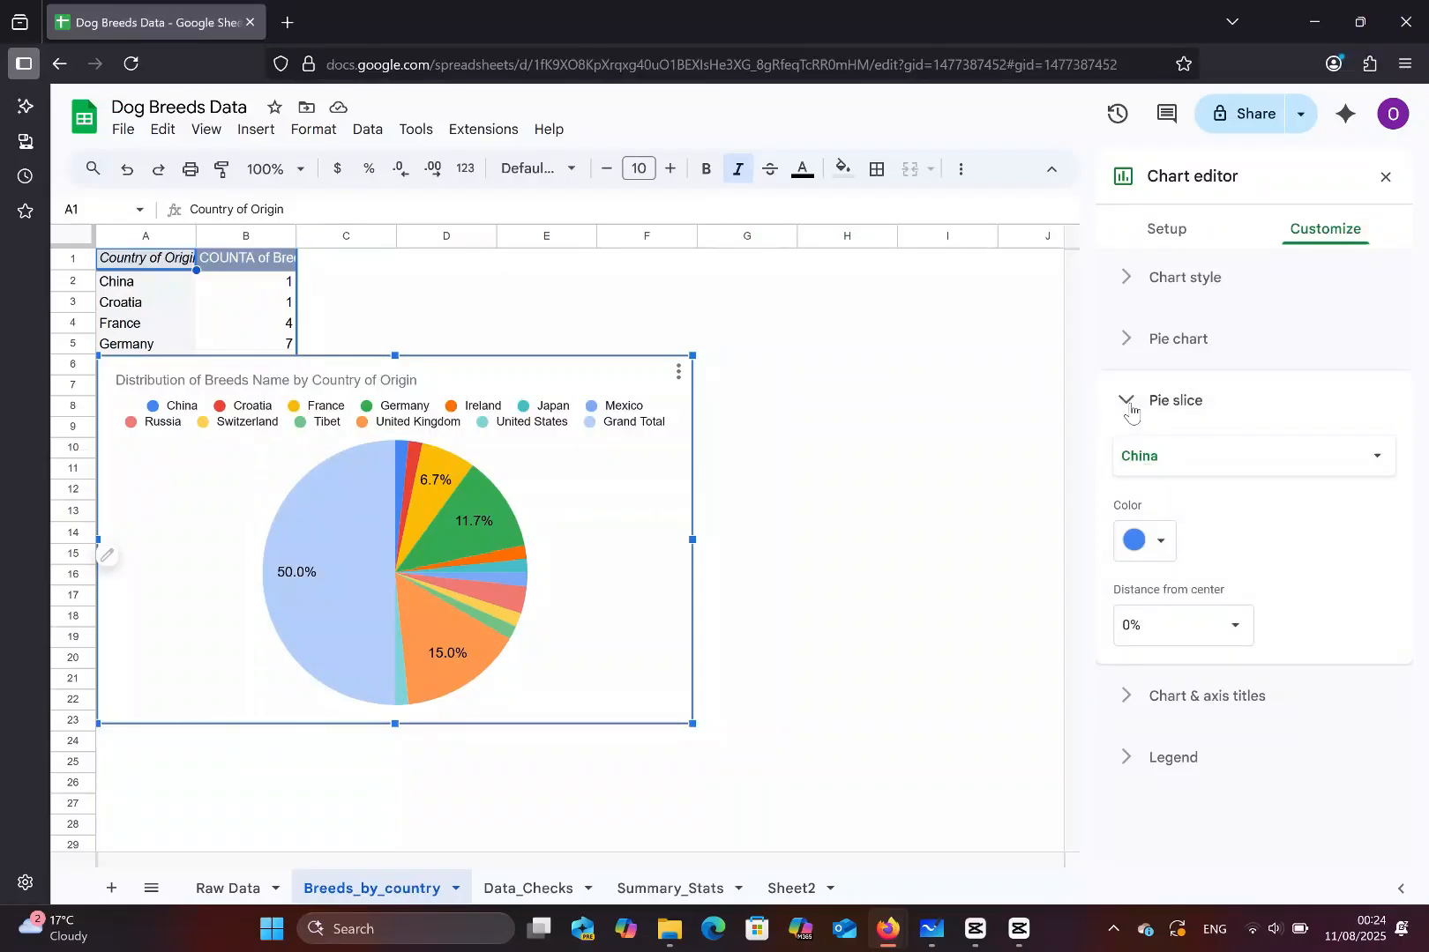
pyautogui.click(1131, 407)
pyautogui.click(1136, 360)
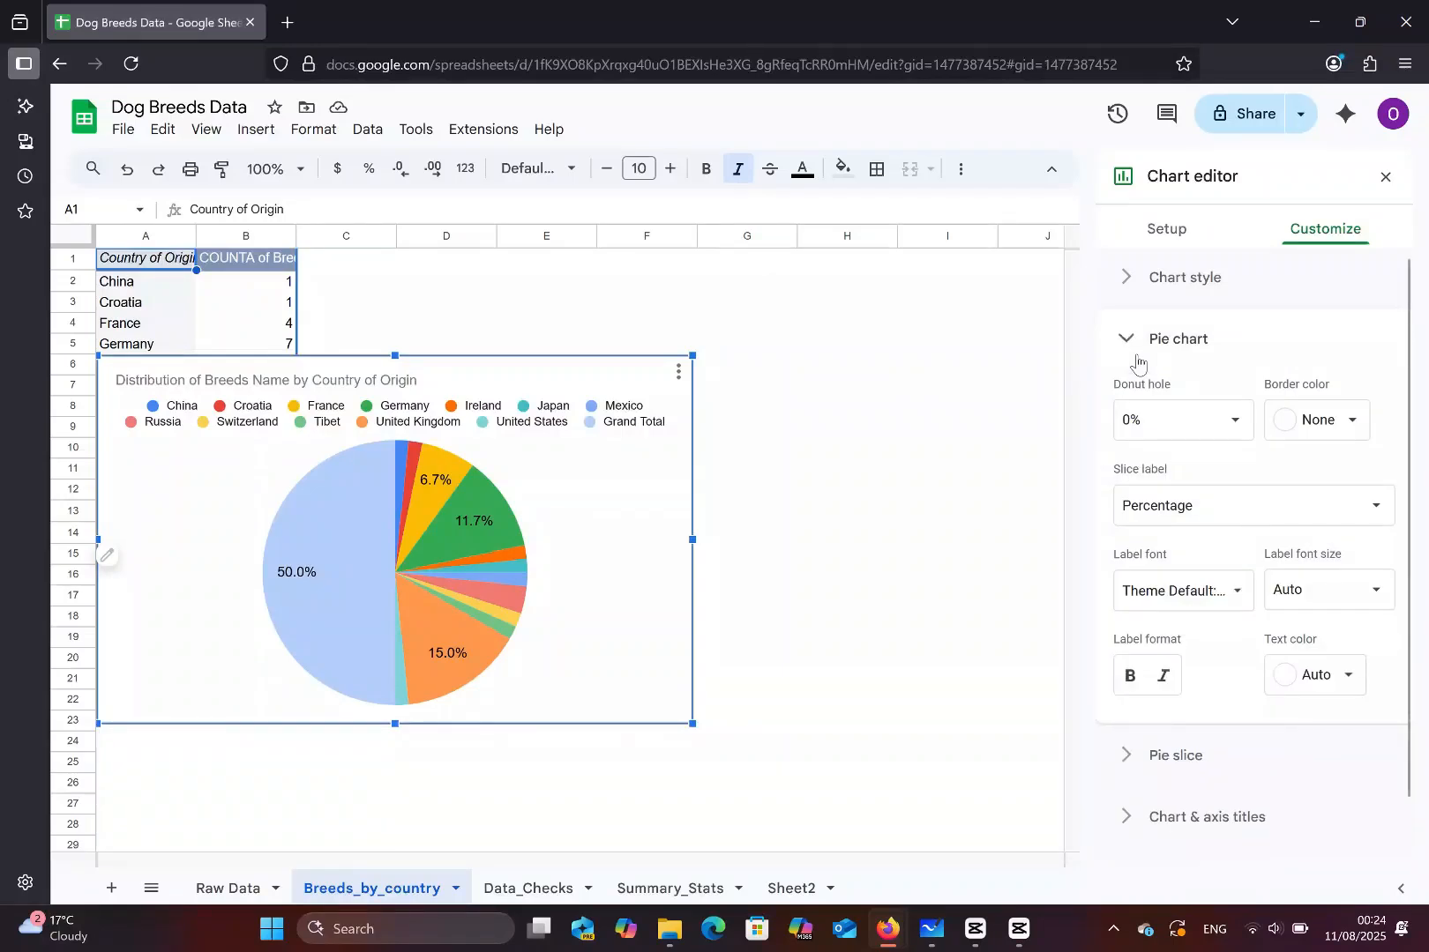
pyautogui.click(1136, 361)
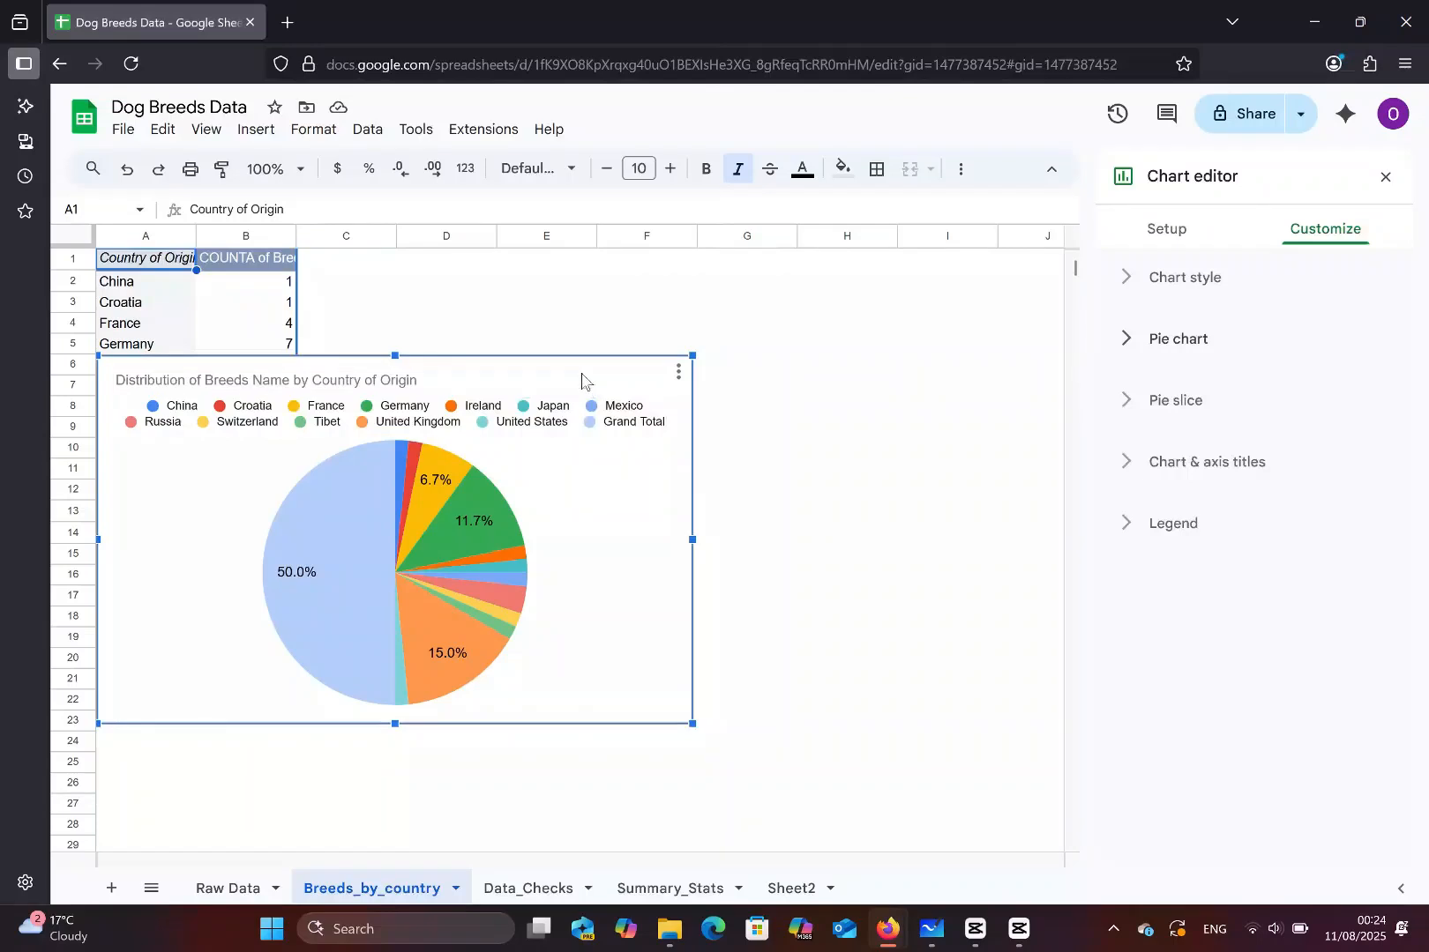
# - Move the pie chart horizontally away from the pivot table columns so it no longer covers the country data
pyautogui.moveTo(582, 381); pyautogui.dragTo(838, 382)
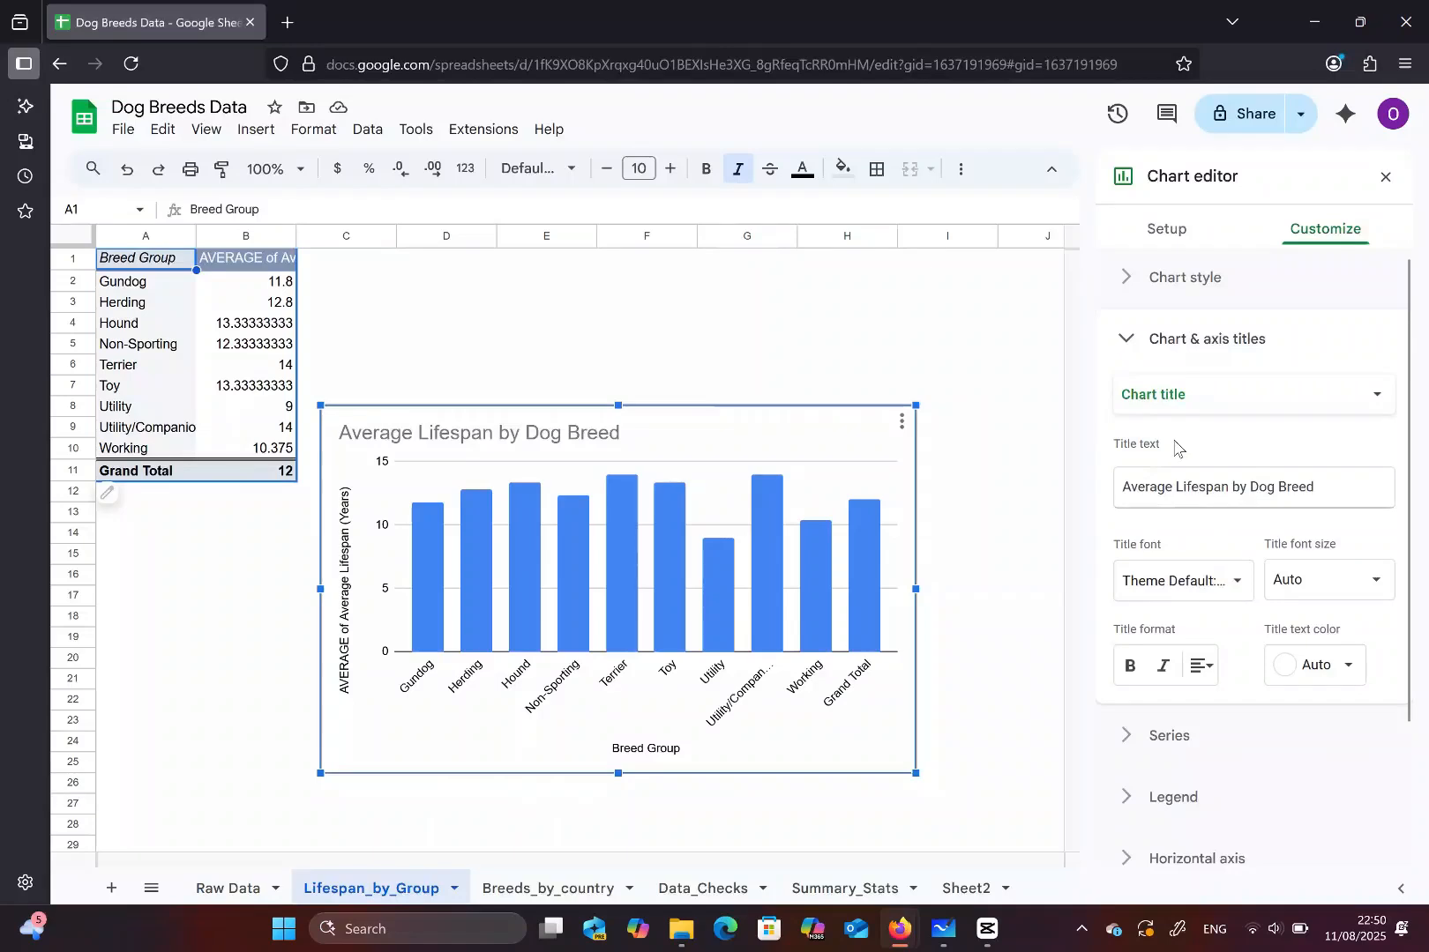
# - Examine the horizontal axis, vertical axis and legend formatting options of the Average Lifespan by Dog Breed column chart
pyautogui.scroll(-3, 1159, 503)
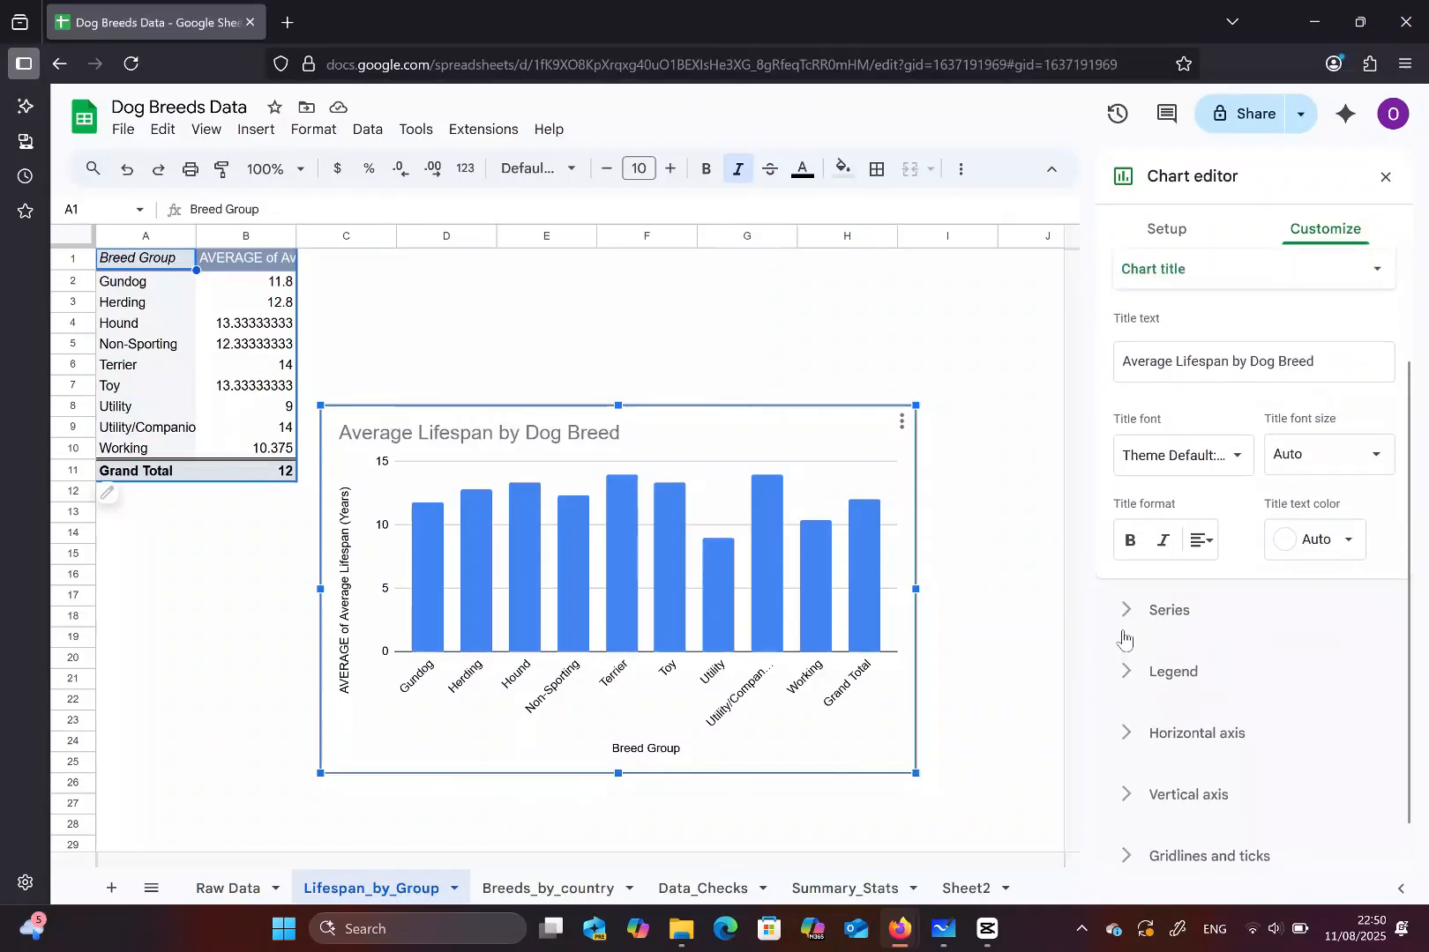
pyautogui.click(1120, 739)
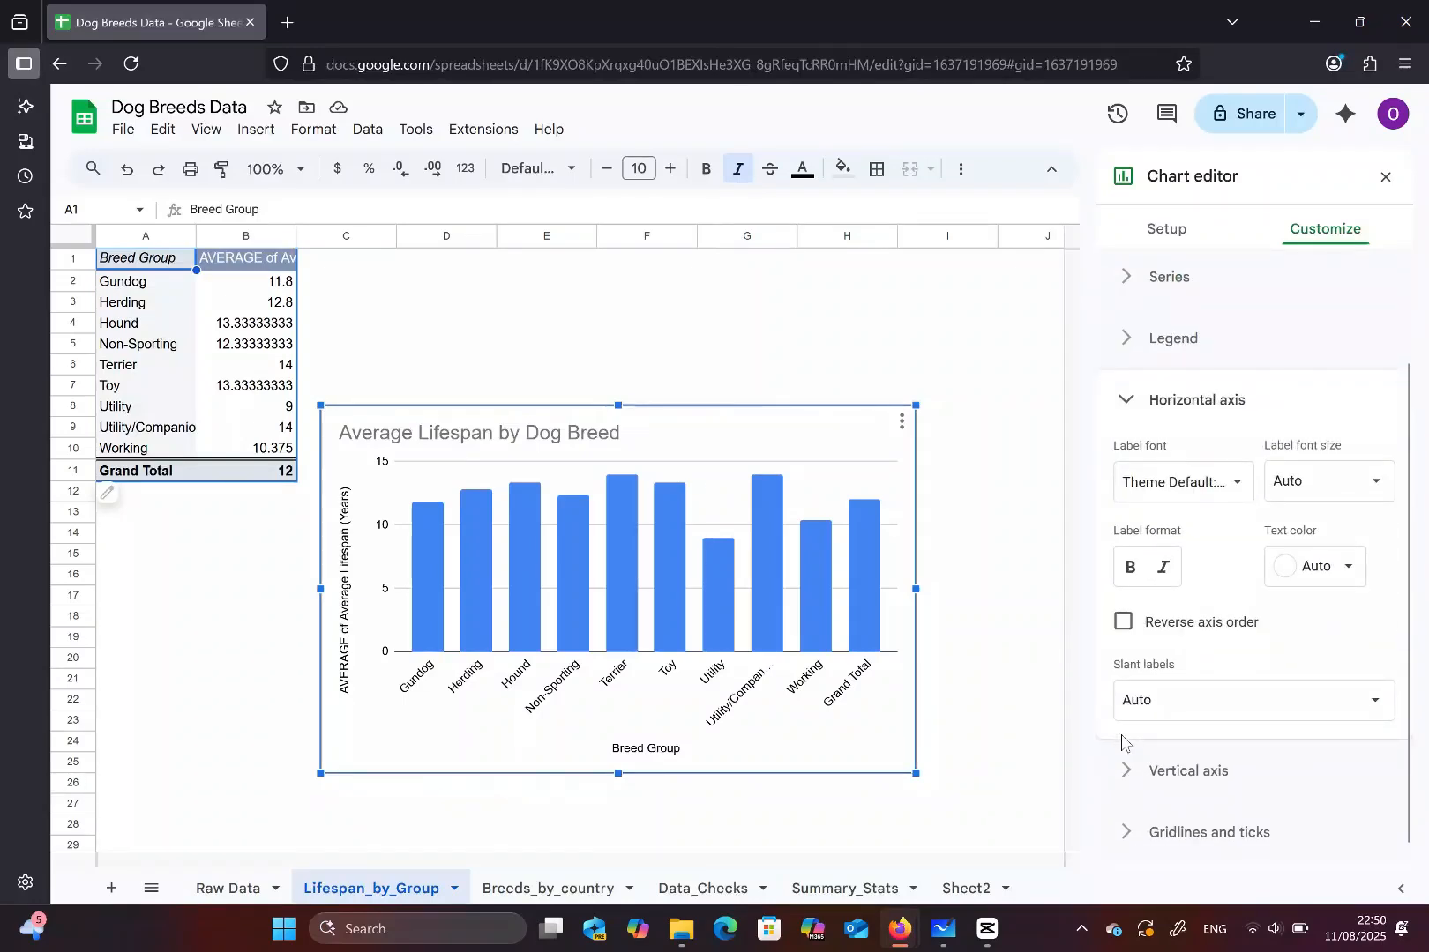
pyautogui.scroll(-1, 1122, 737)
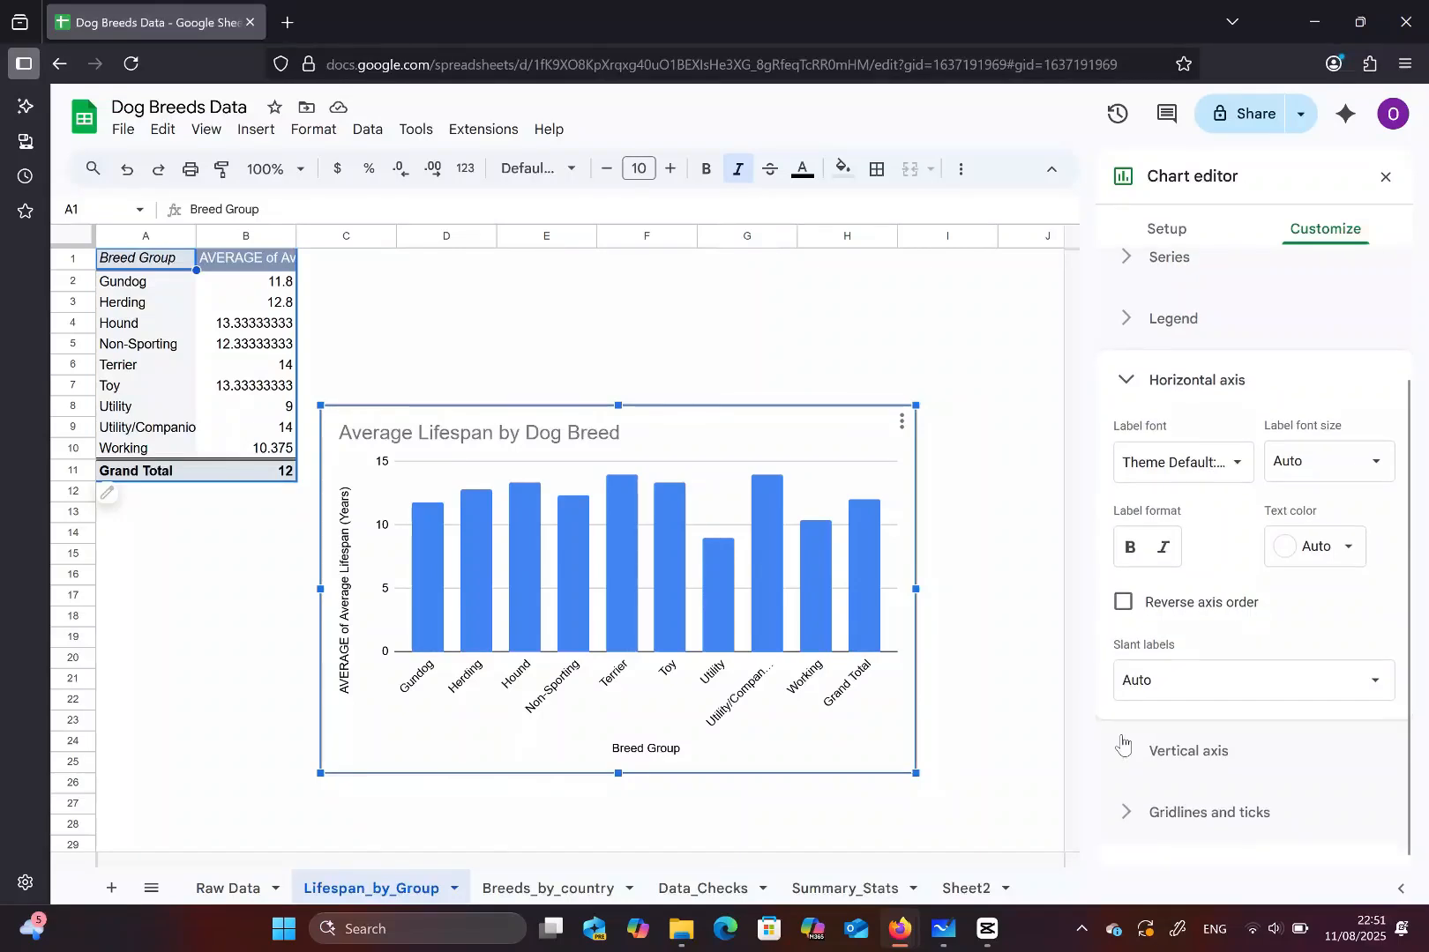
pyautogui.click(1122, 767)
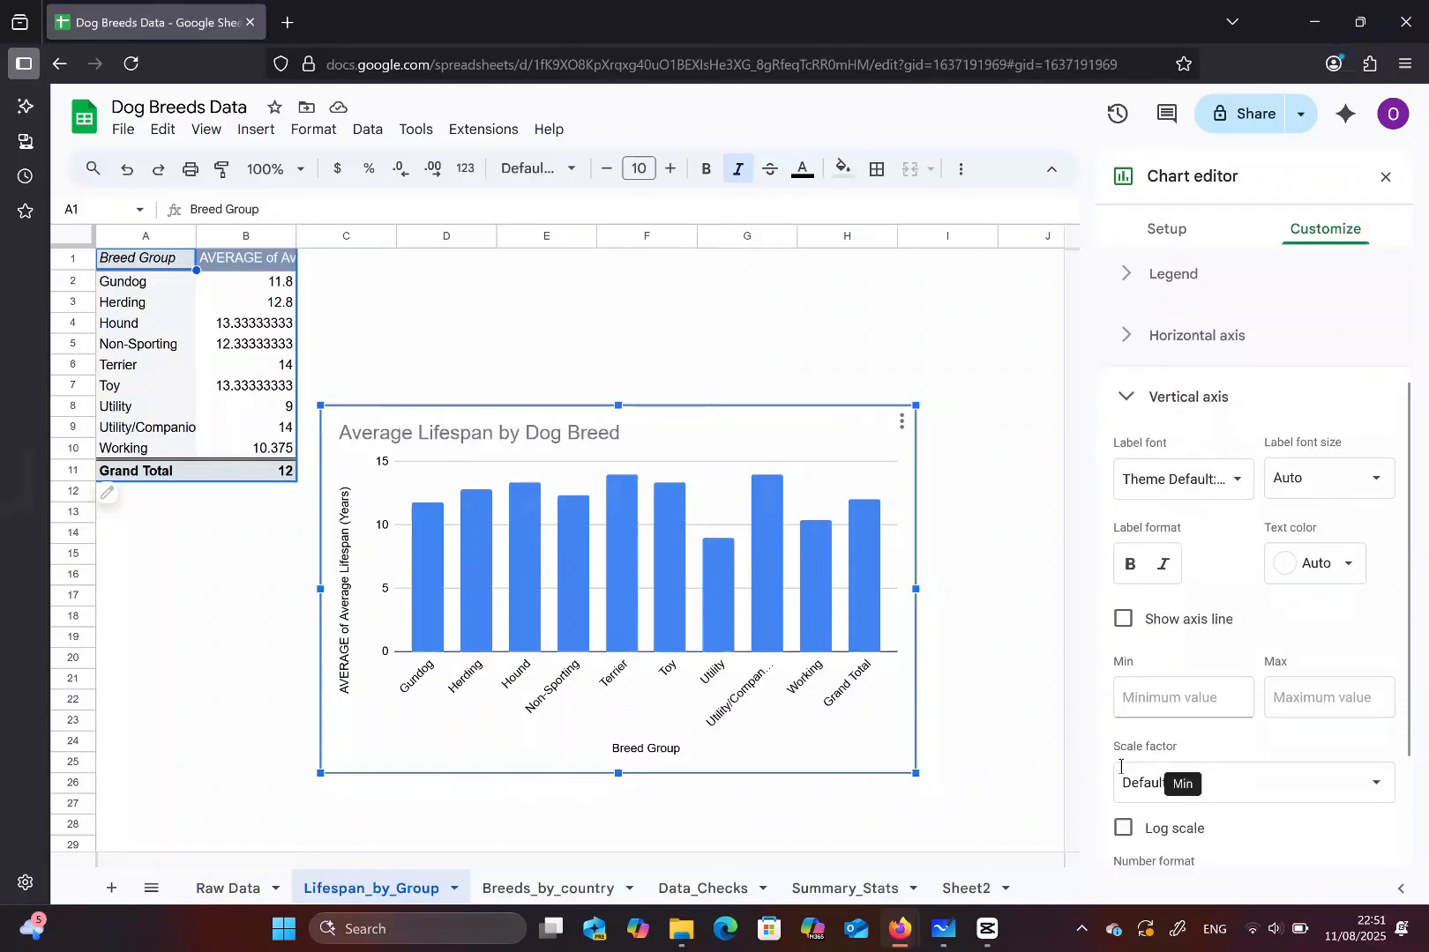
pyautogui.scroll(-2, 1123, 777)
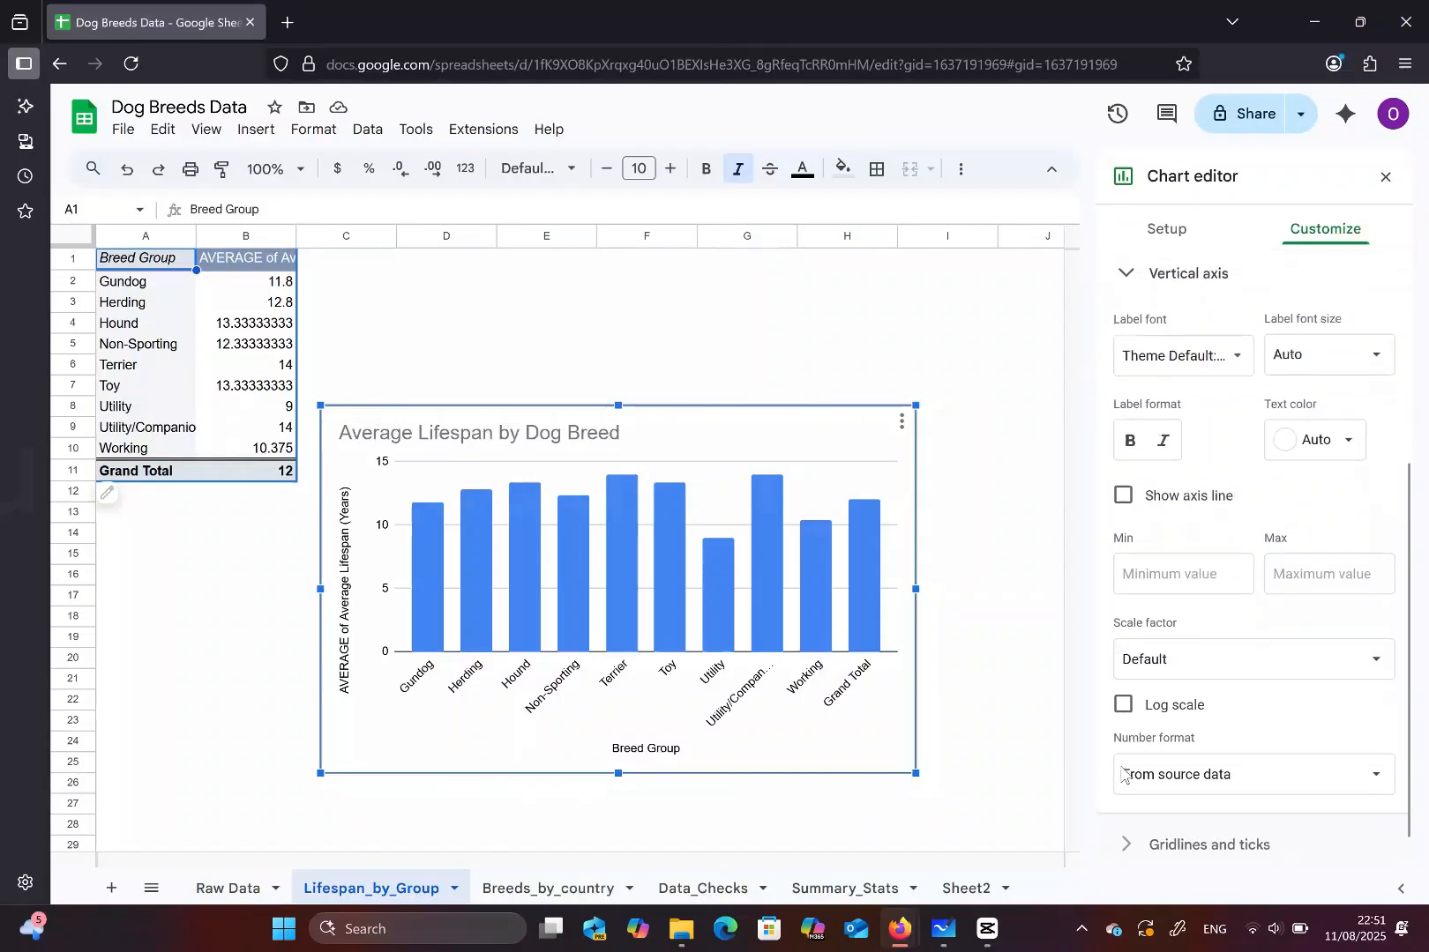
pyautogui.scroll(5, 1122, 776)
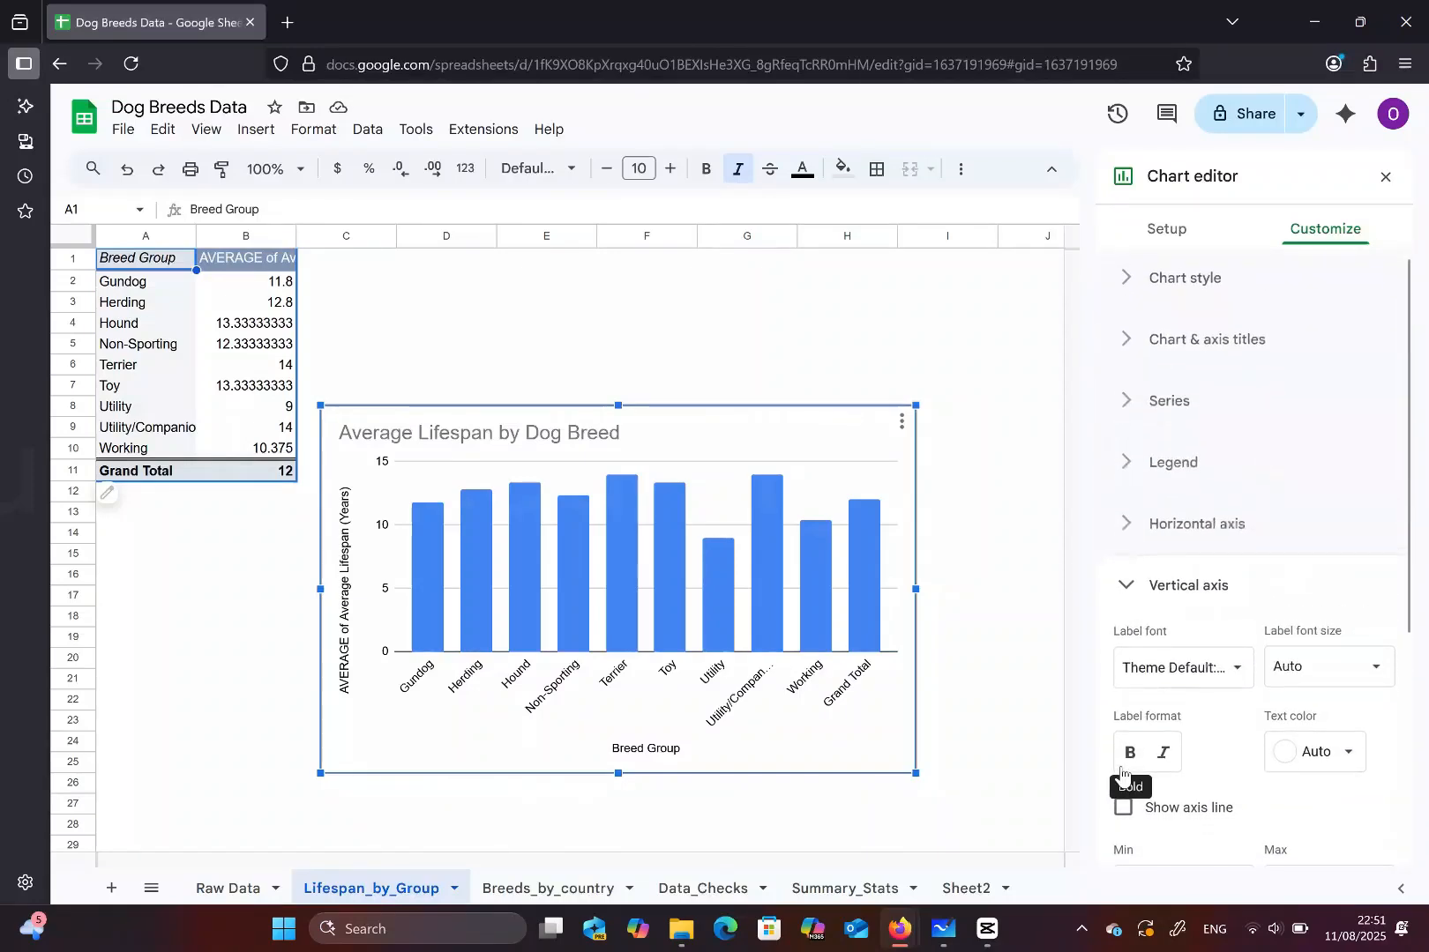
pyautogui.click(1126, 585)
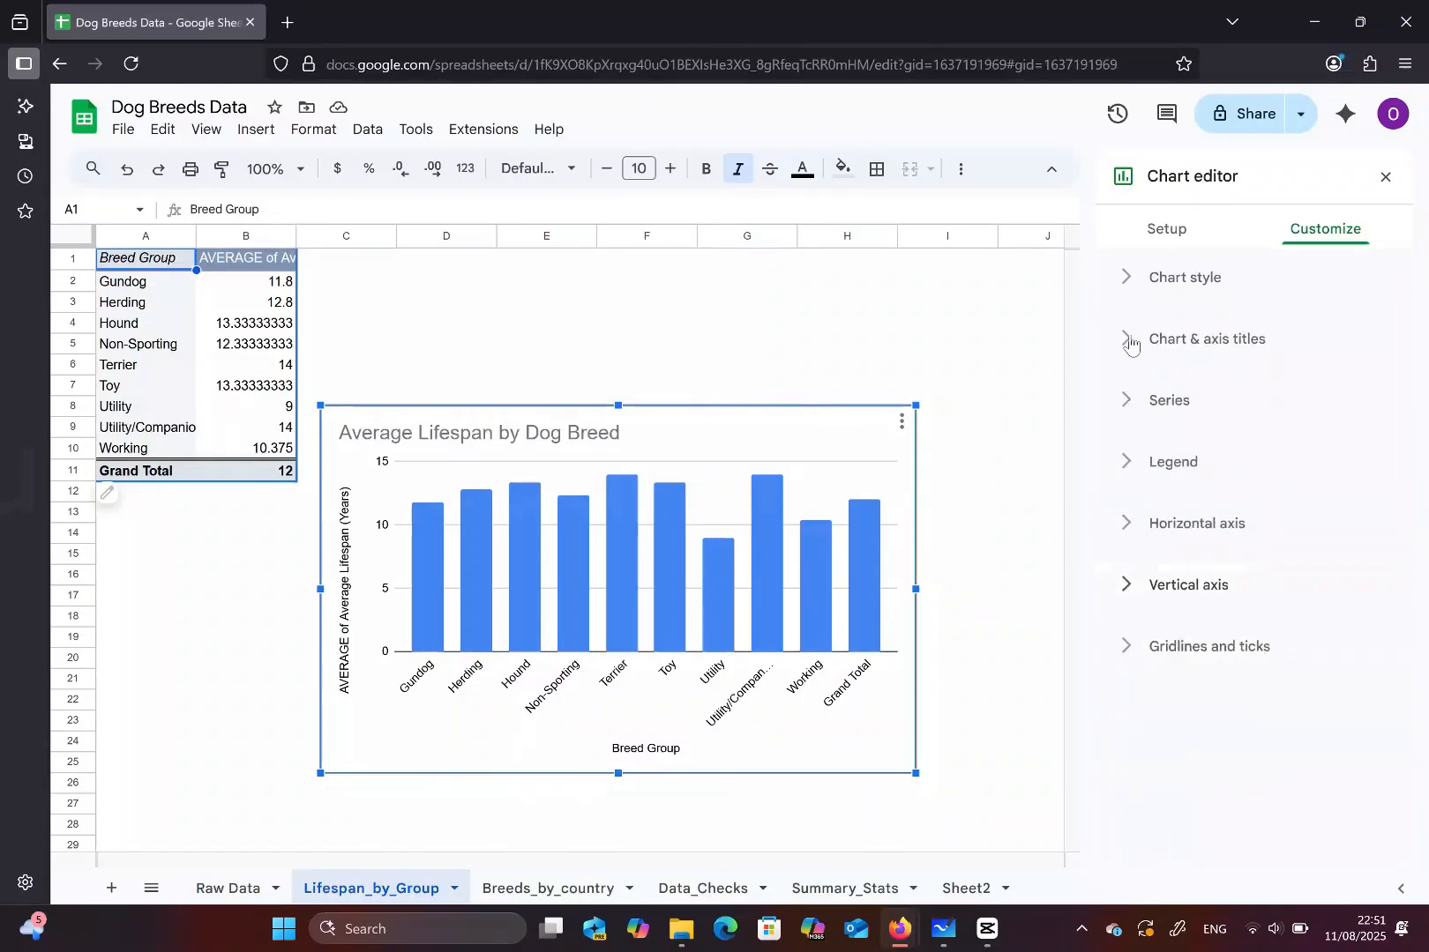
pyautogui.click(1124, 462)
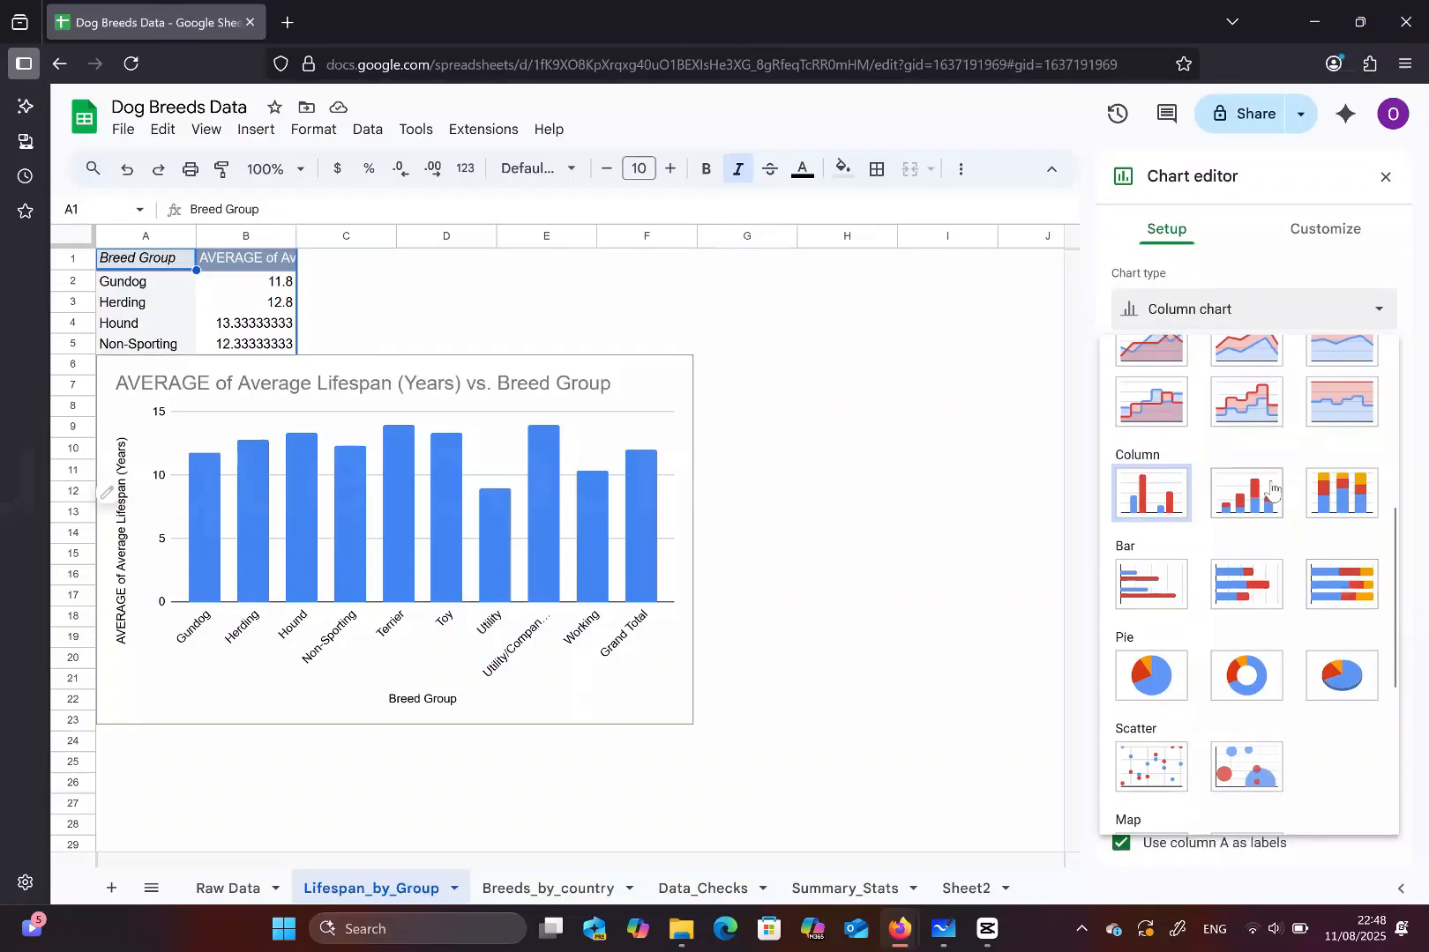
pyautogui.scroll(1, 1306, 529)
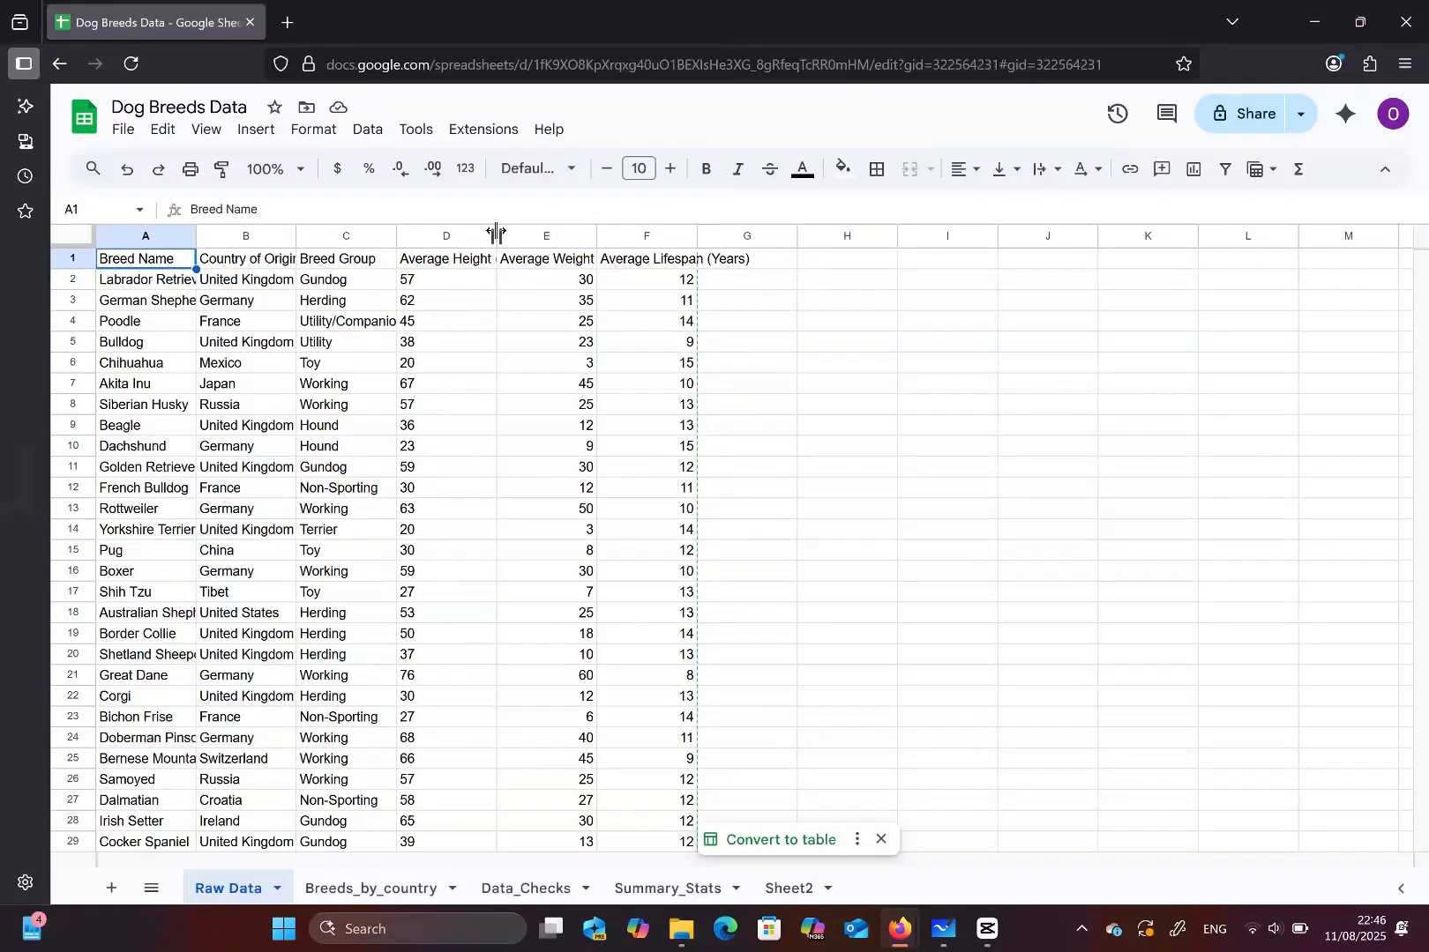
# - Create a pivot table on a new sheet from the range 'Raw Data'!A1:F31
pyautogui.click(156, 284)
pyautogui.click(271, 134)
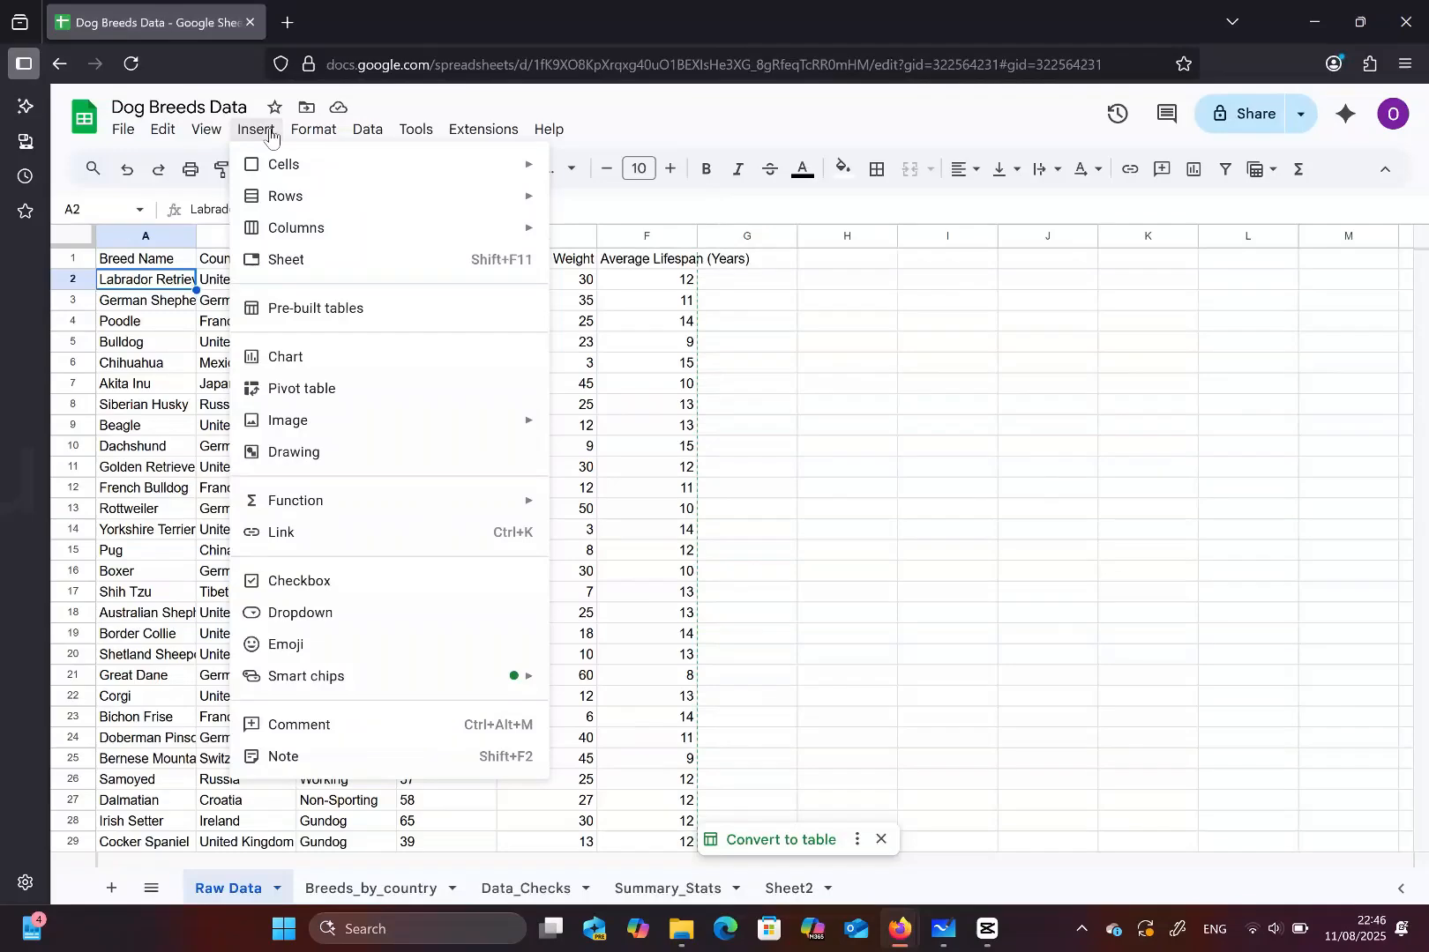
pyautogui.click(338, 388)
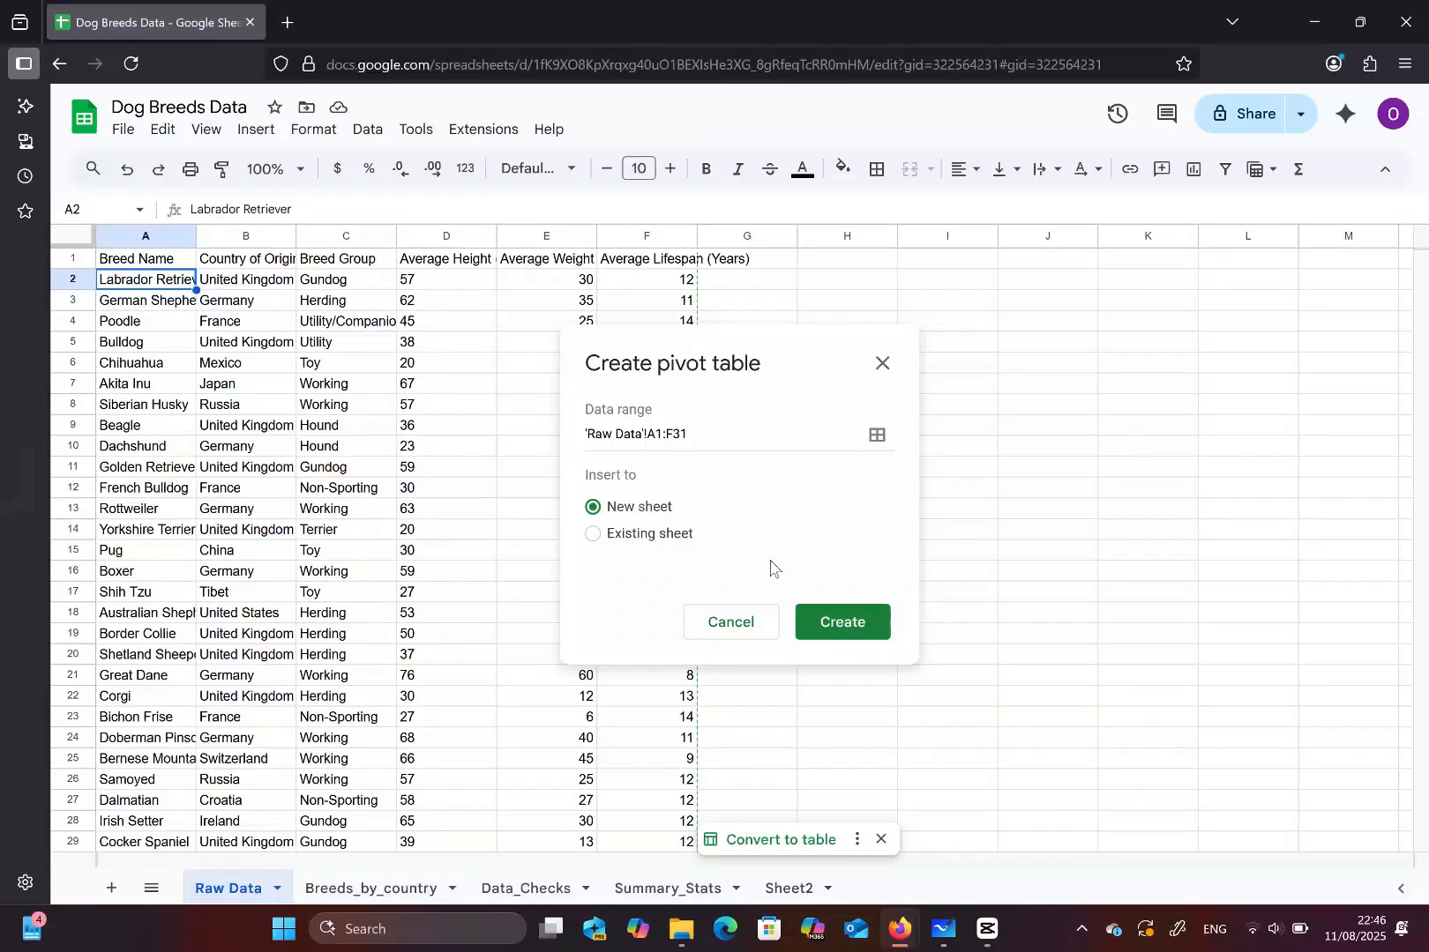
pyautogui.click(823, 622)
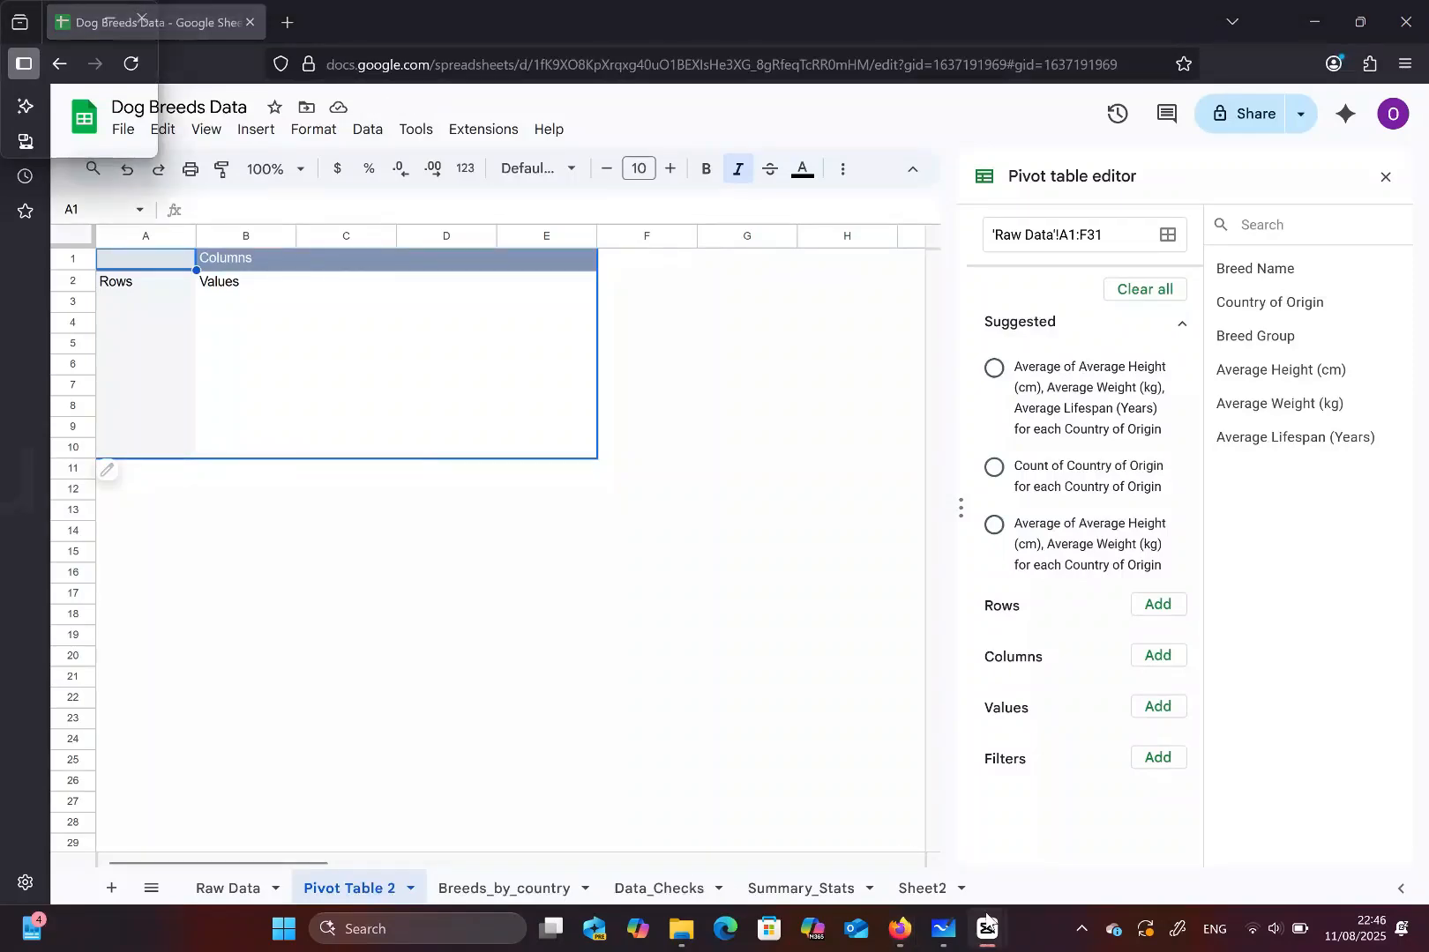
# - Rename the new pivot table sheet as Lifespan_by_Group
pyautogui.rightClick(355, 892)
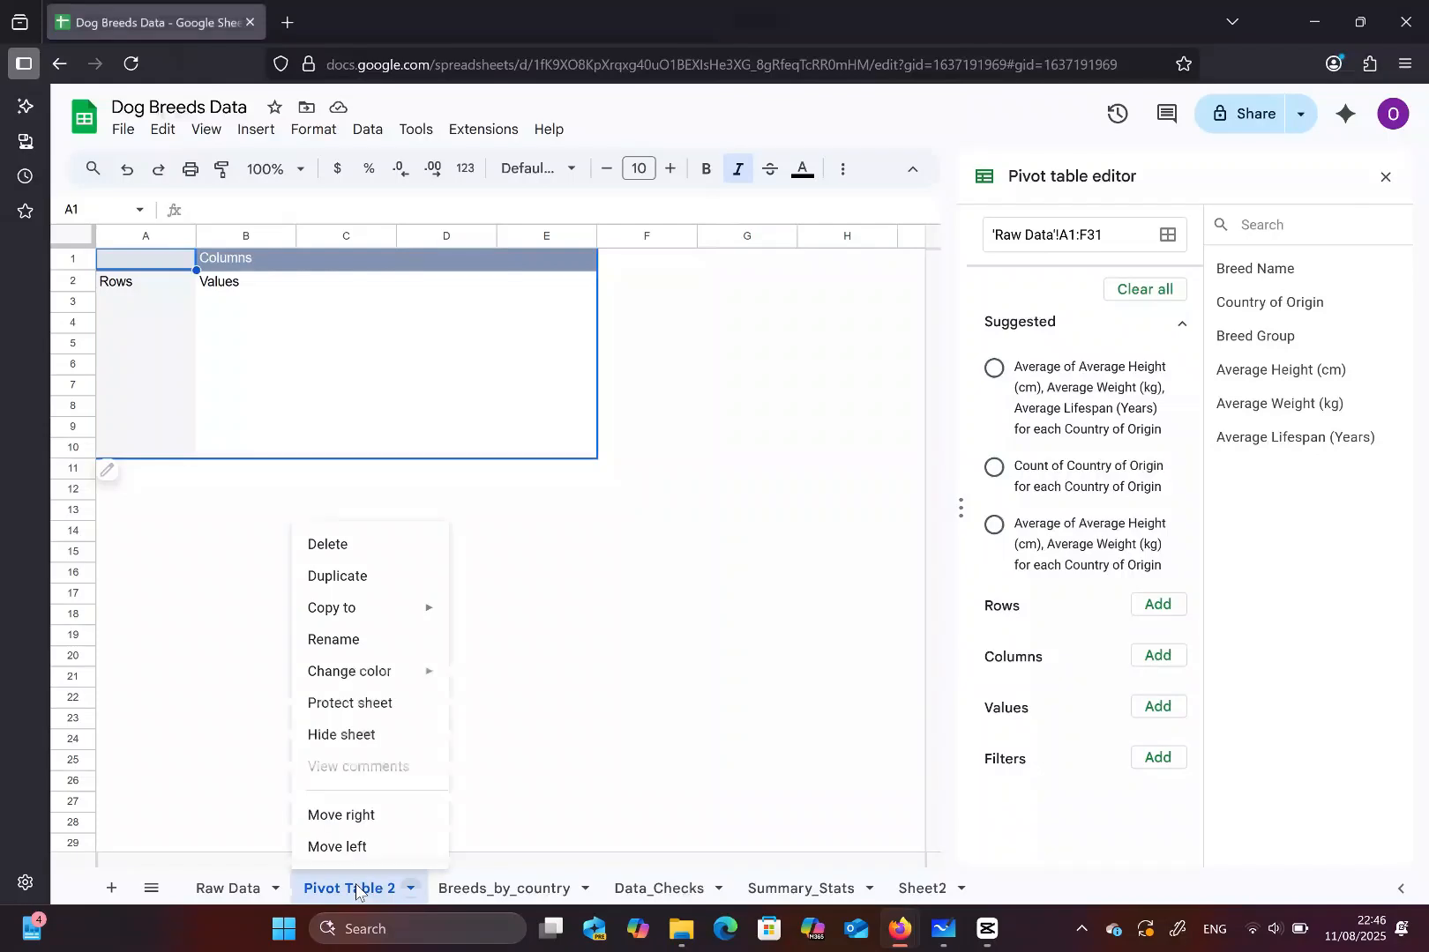
pyautogui.click(370, 637)
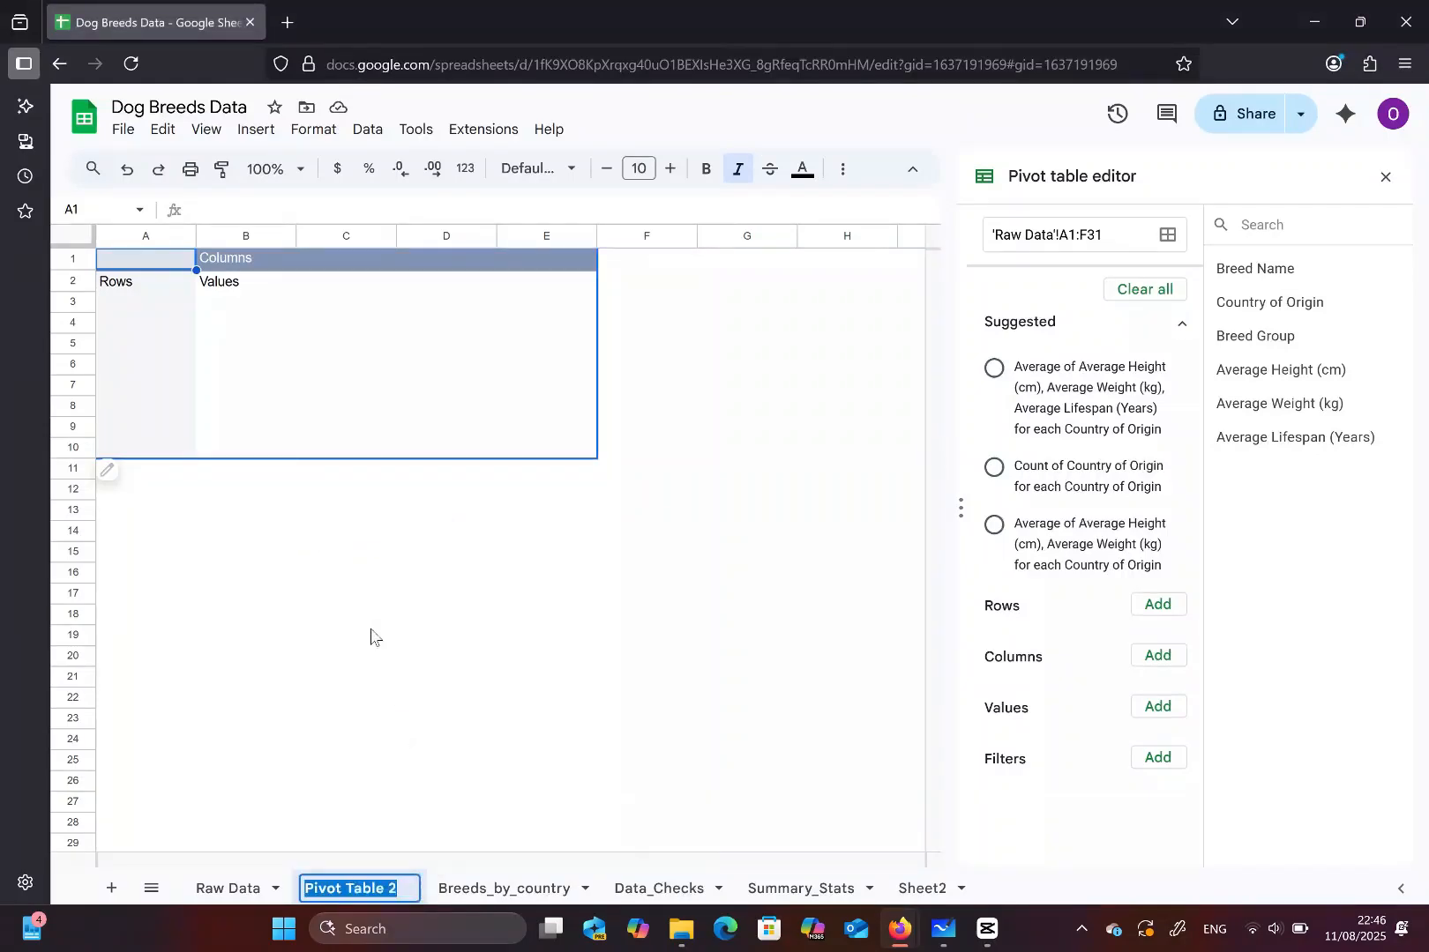
pyautogui.write('Lif')
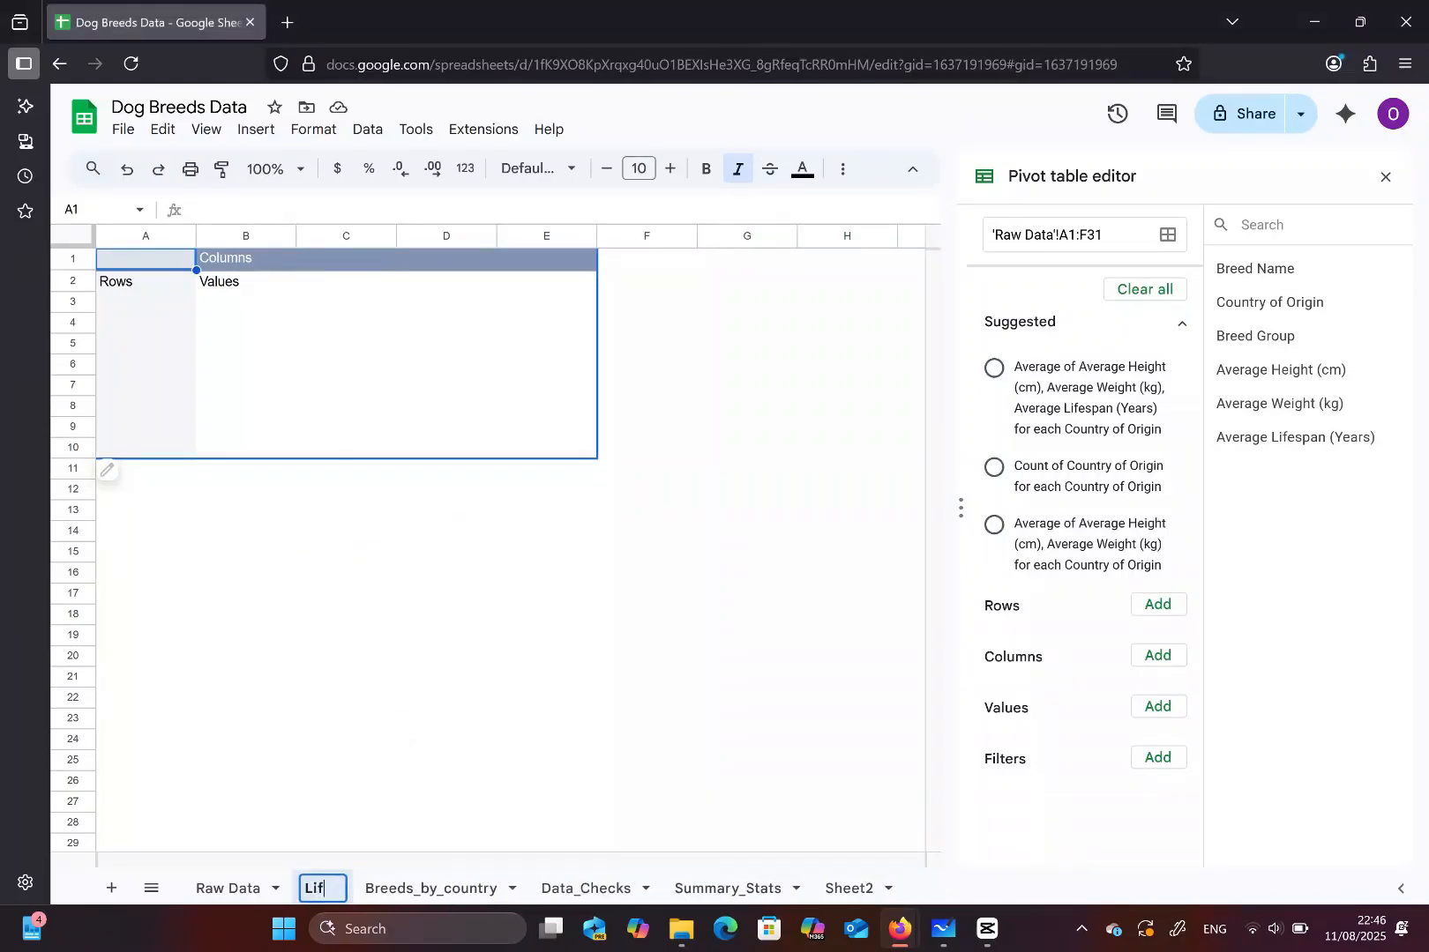
pyautogui.write('espa')
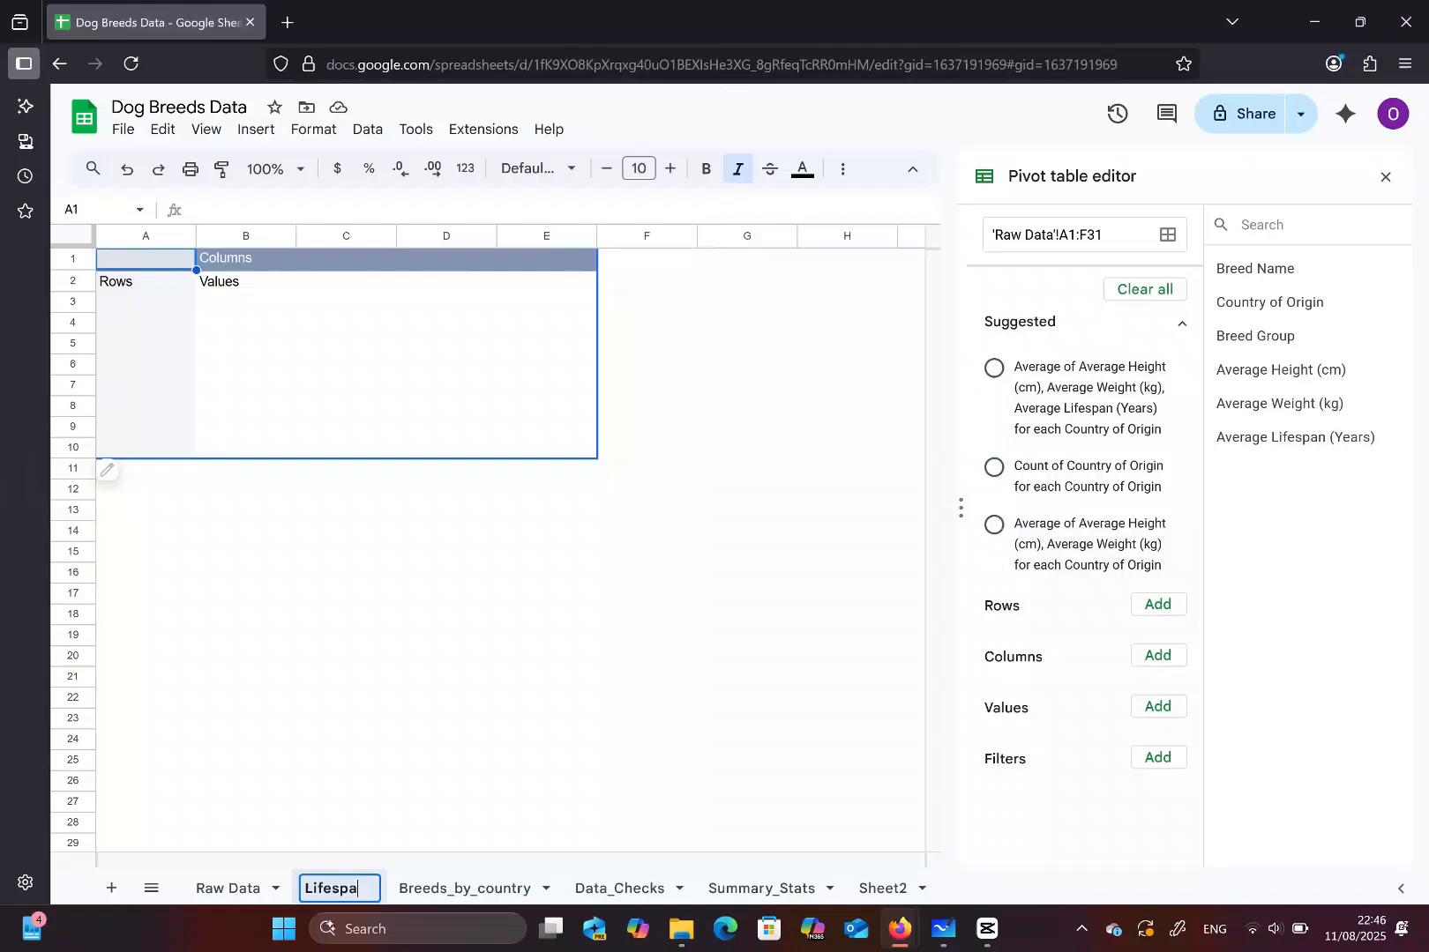
pyautogui.write('n_b')
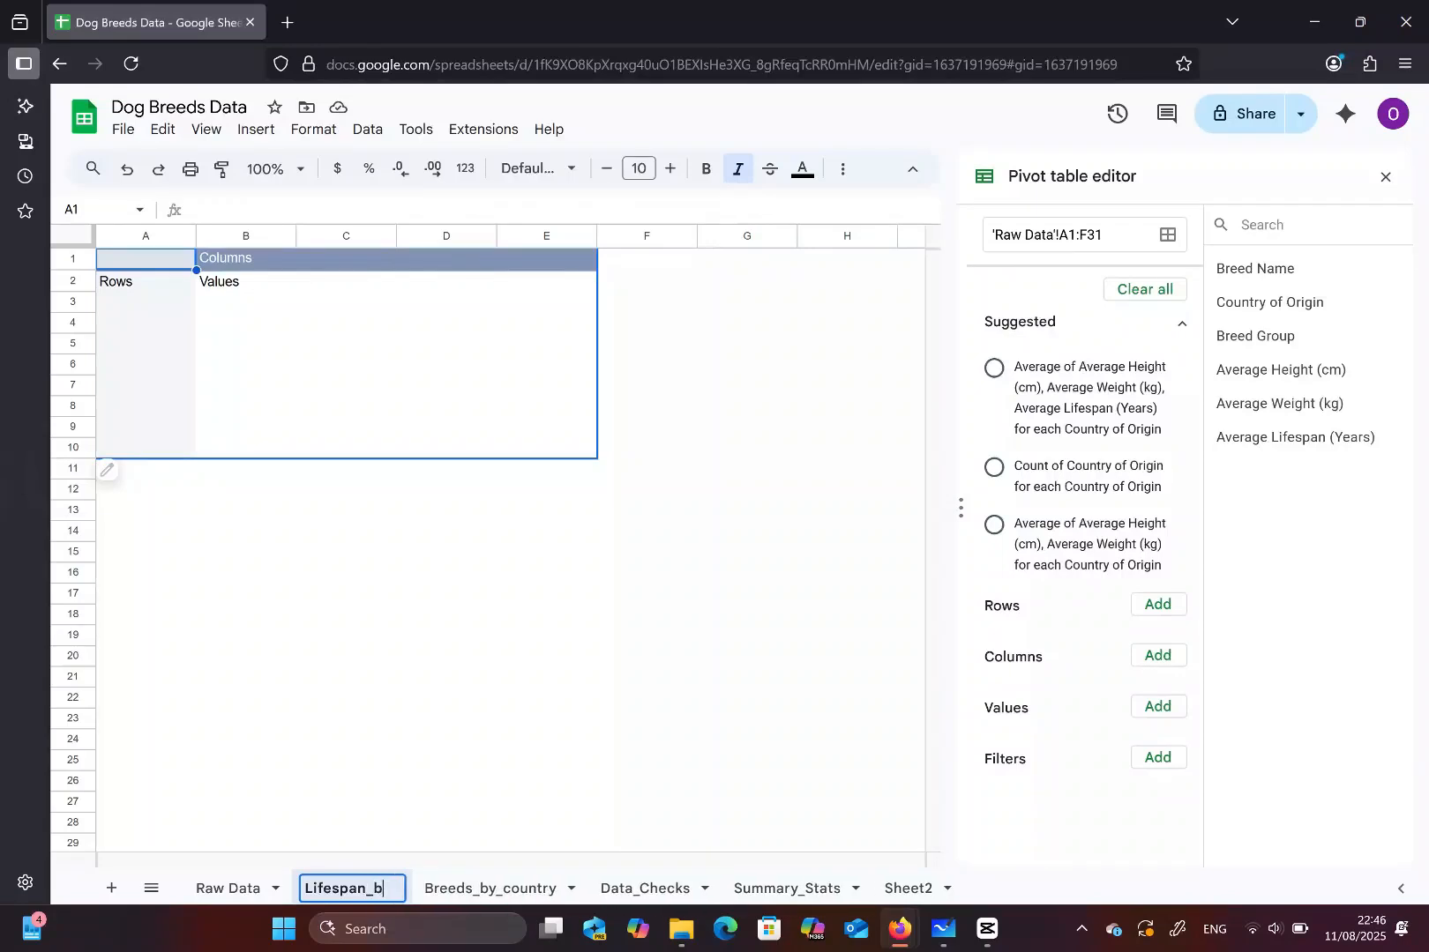
pyautogui.write('y_')
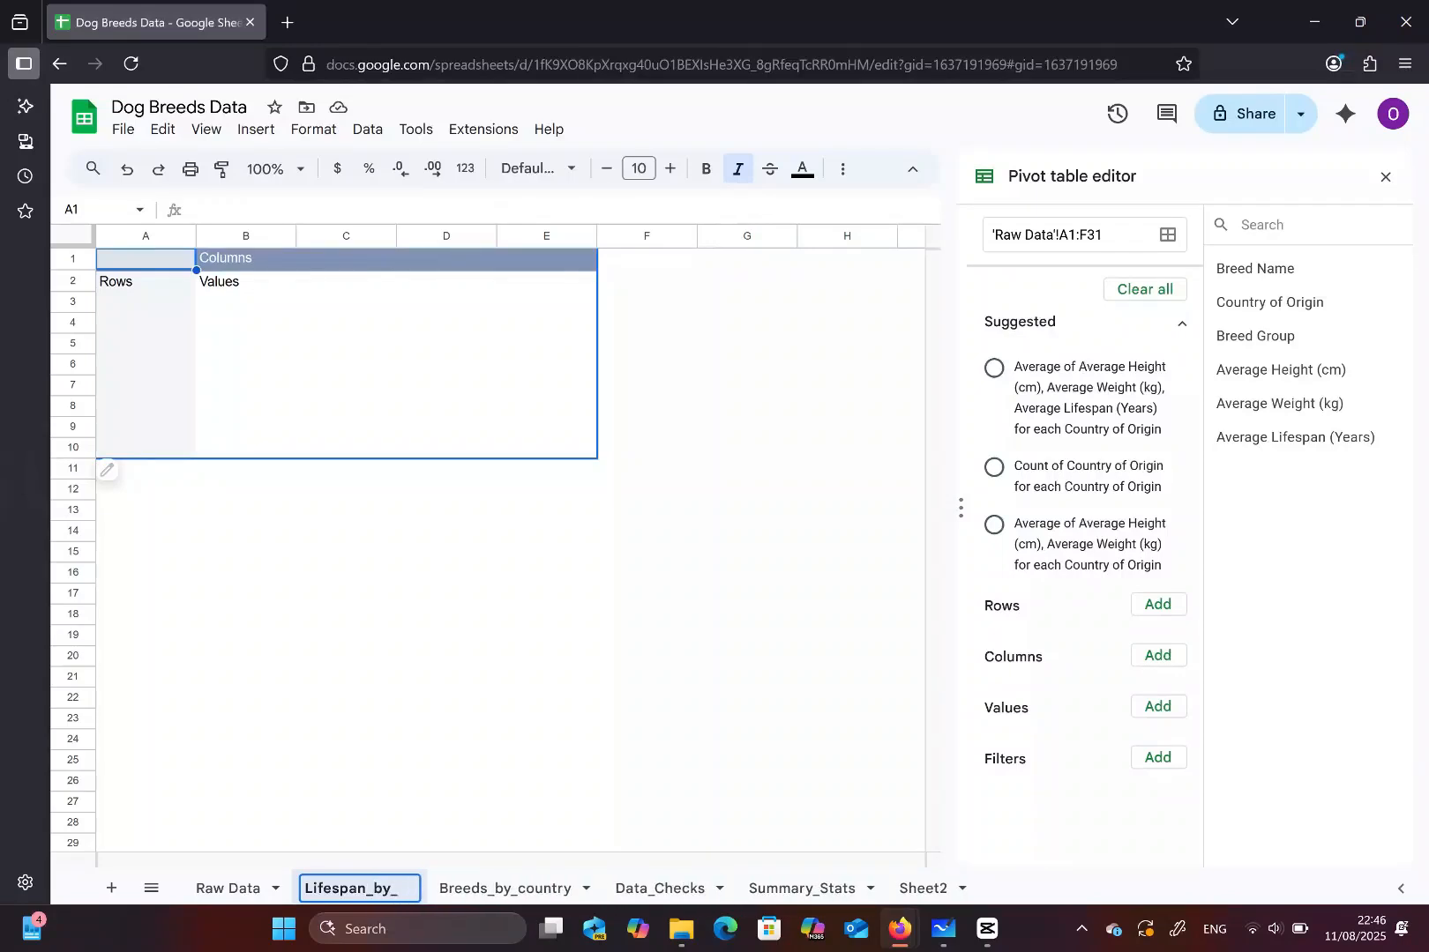
pyautogui.write('Gro')
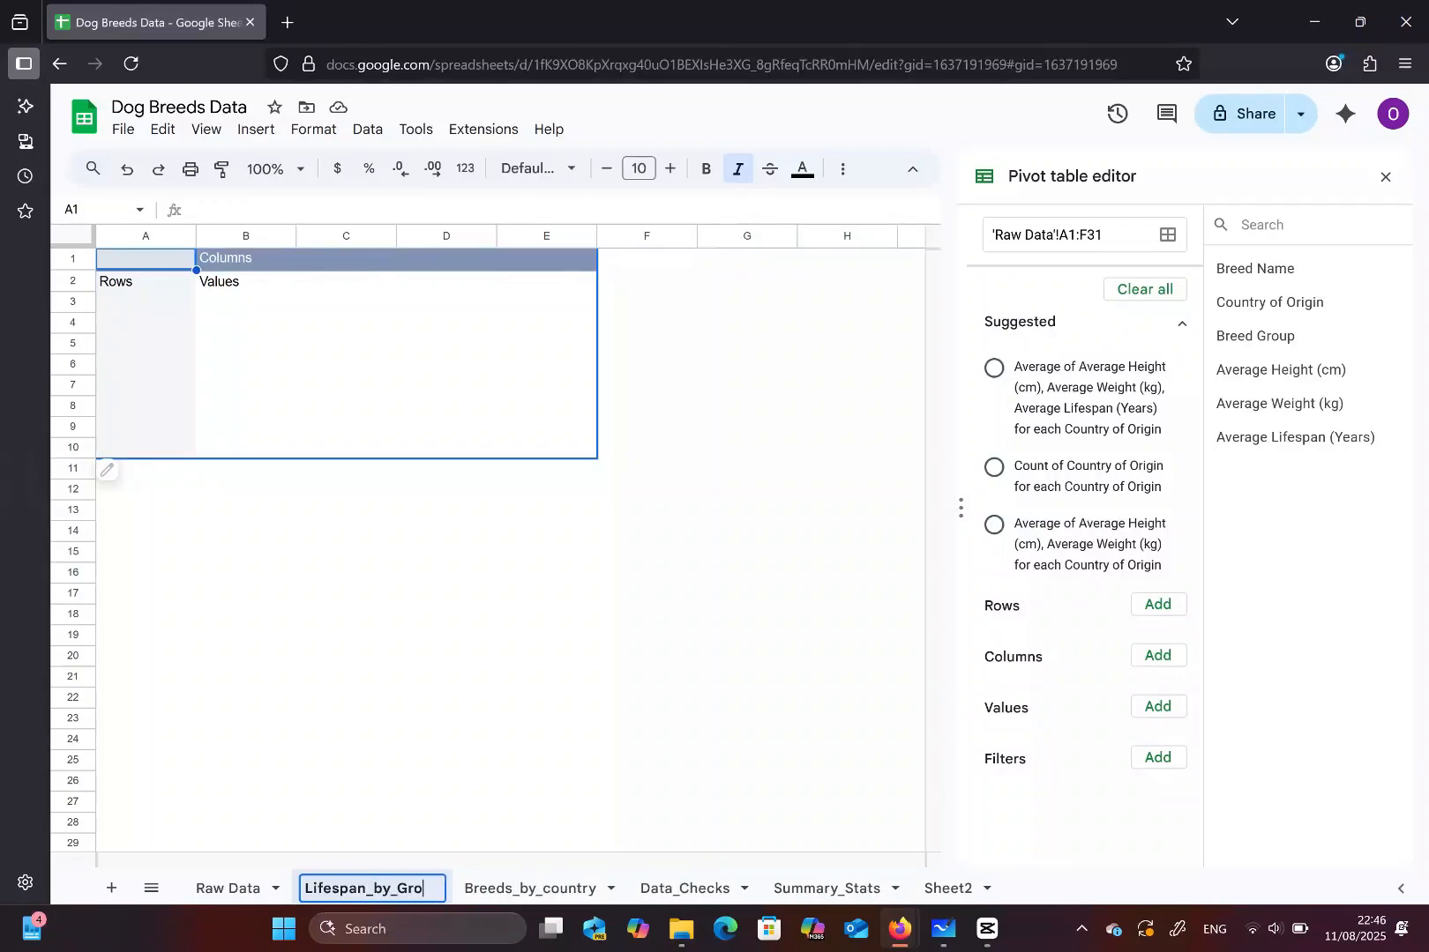
pyautogui.write('up')
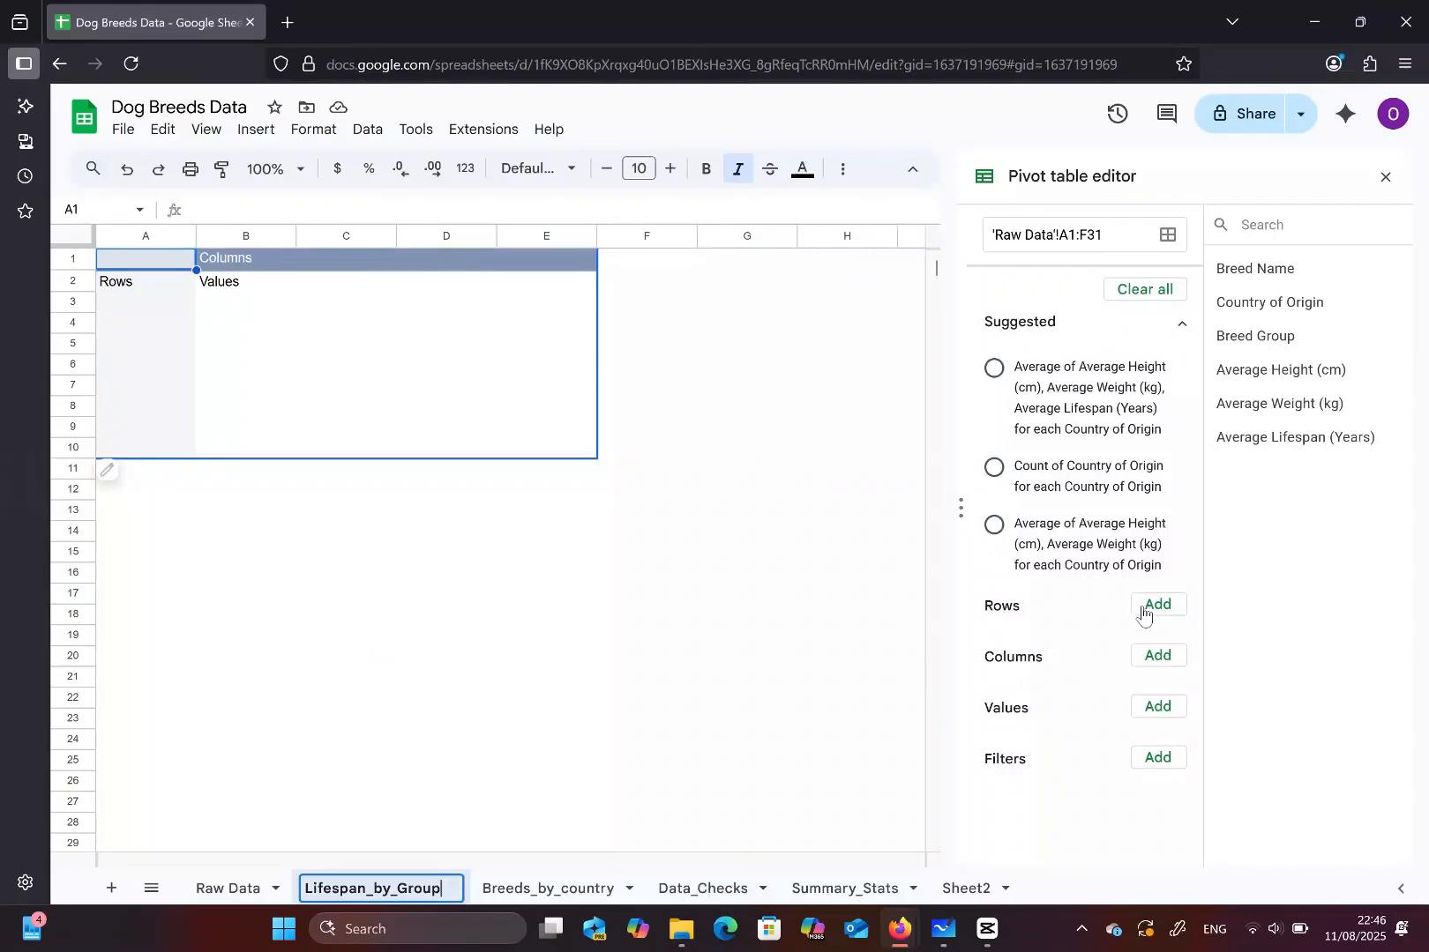
# - Add Breed Group as the pivot table's rows and Average Lifespan (Years) as its values
pyautogui.click(1145, 613)
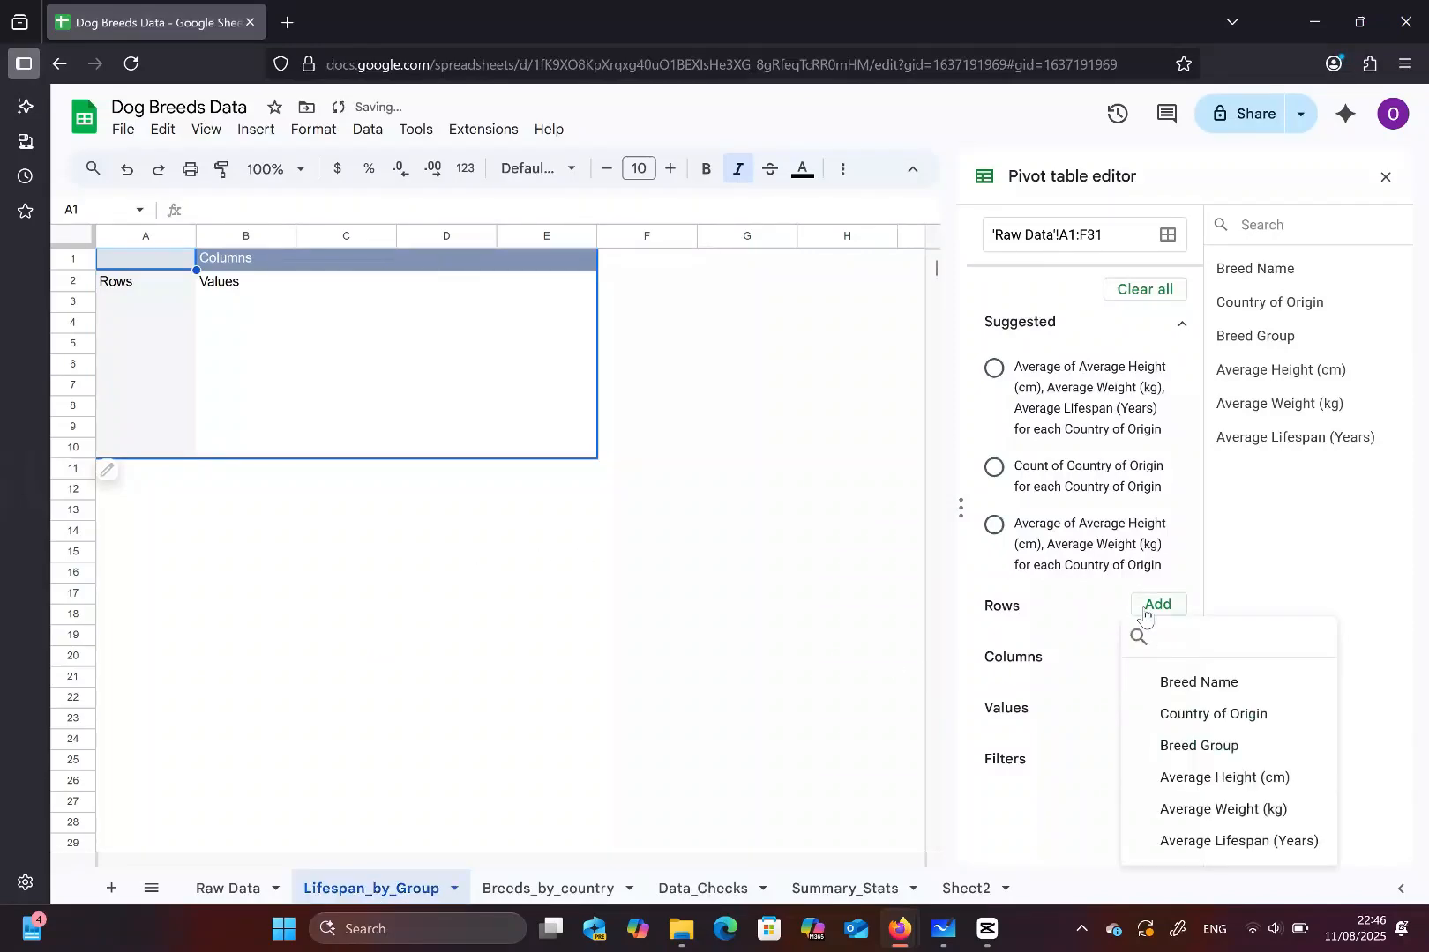
pyautogui.click(1221, 746)
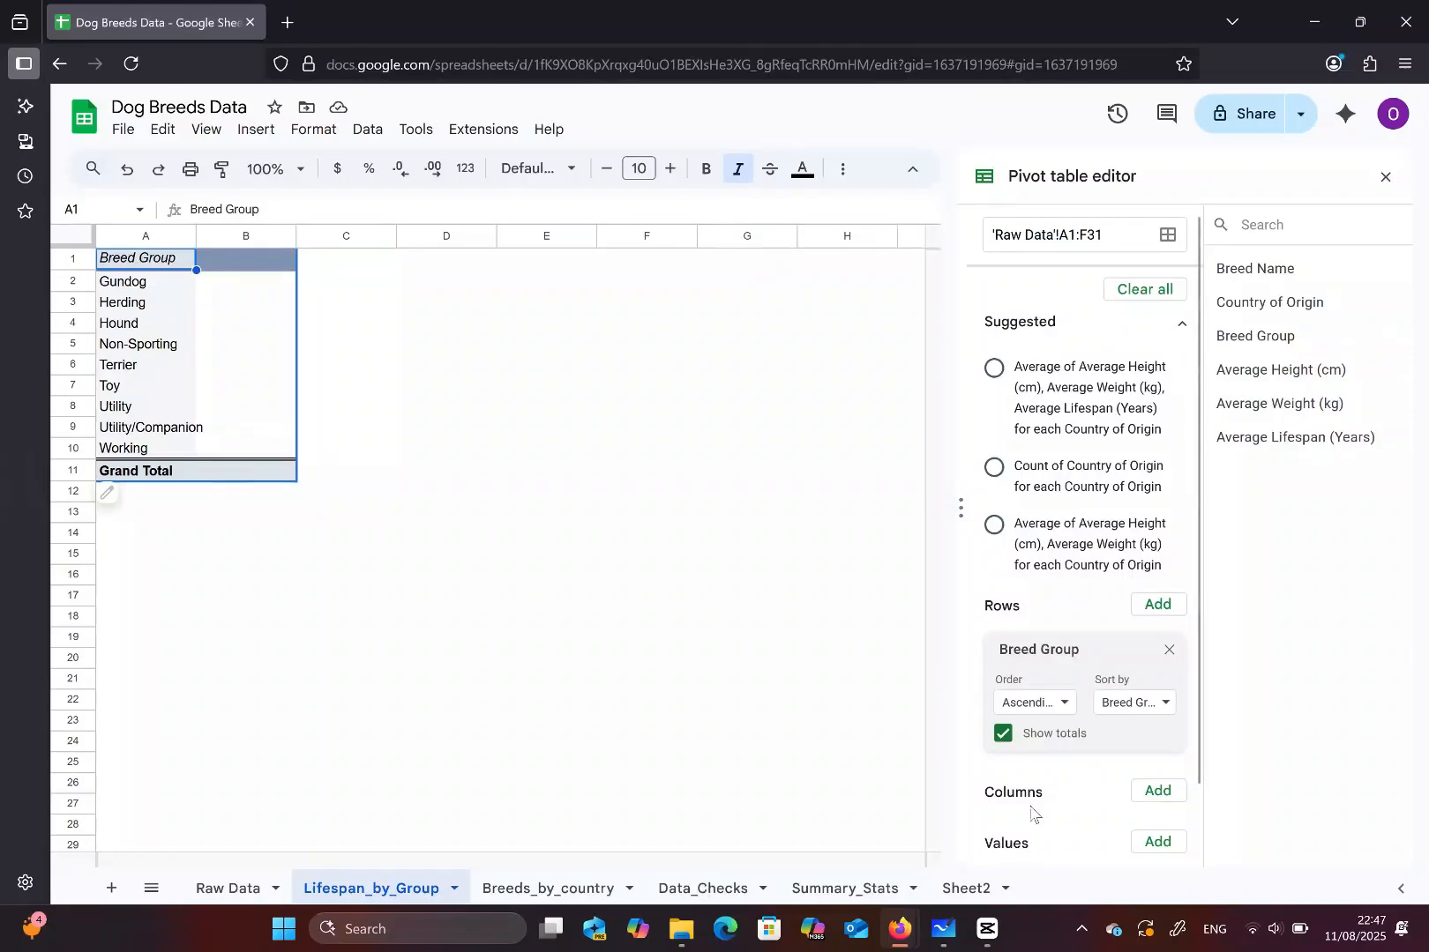
pyautogui.scroll(-1, 1052, 771)
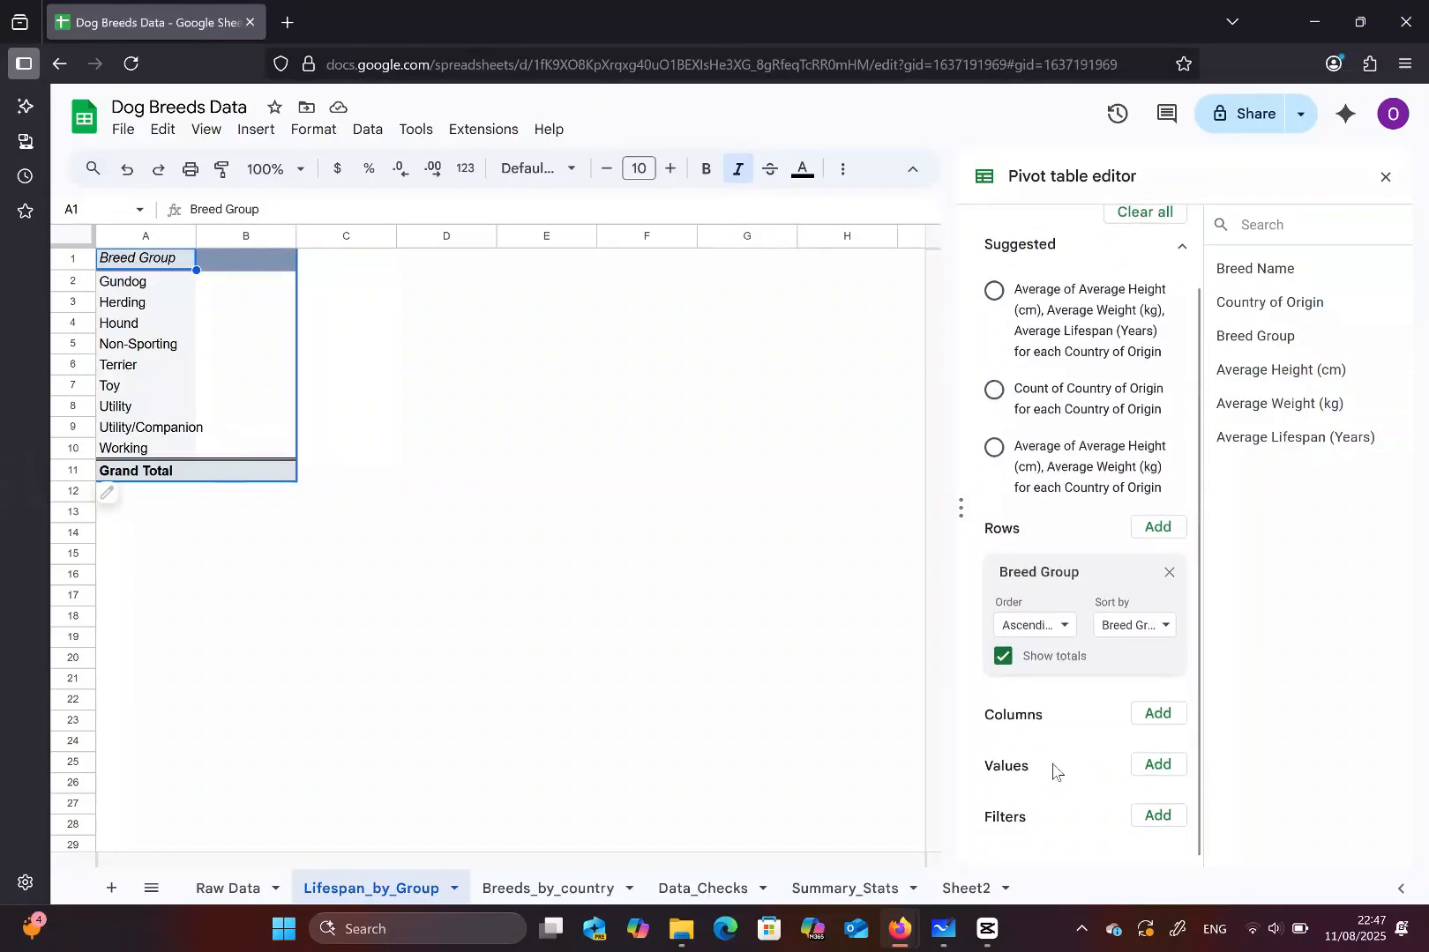
pyautogui.click(1146, 773)
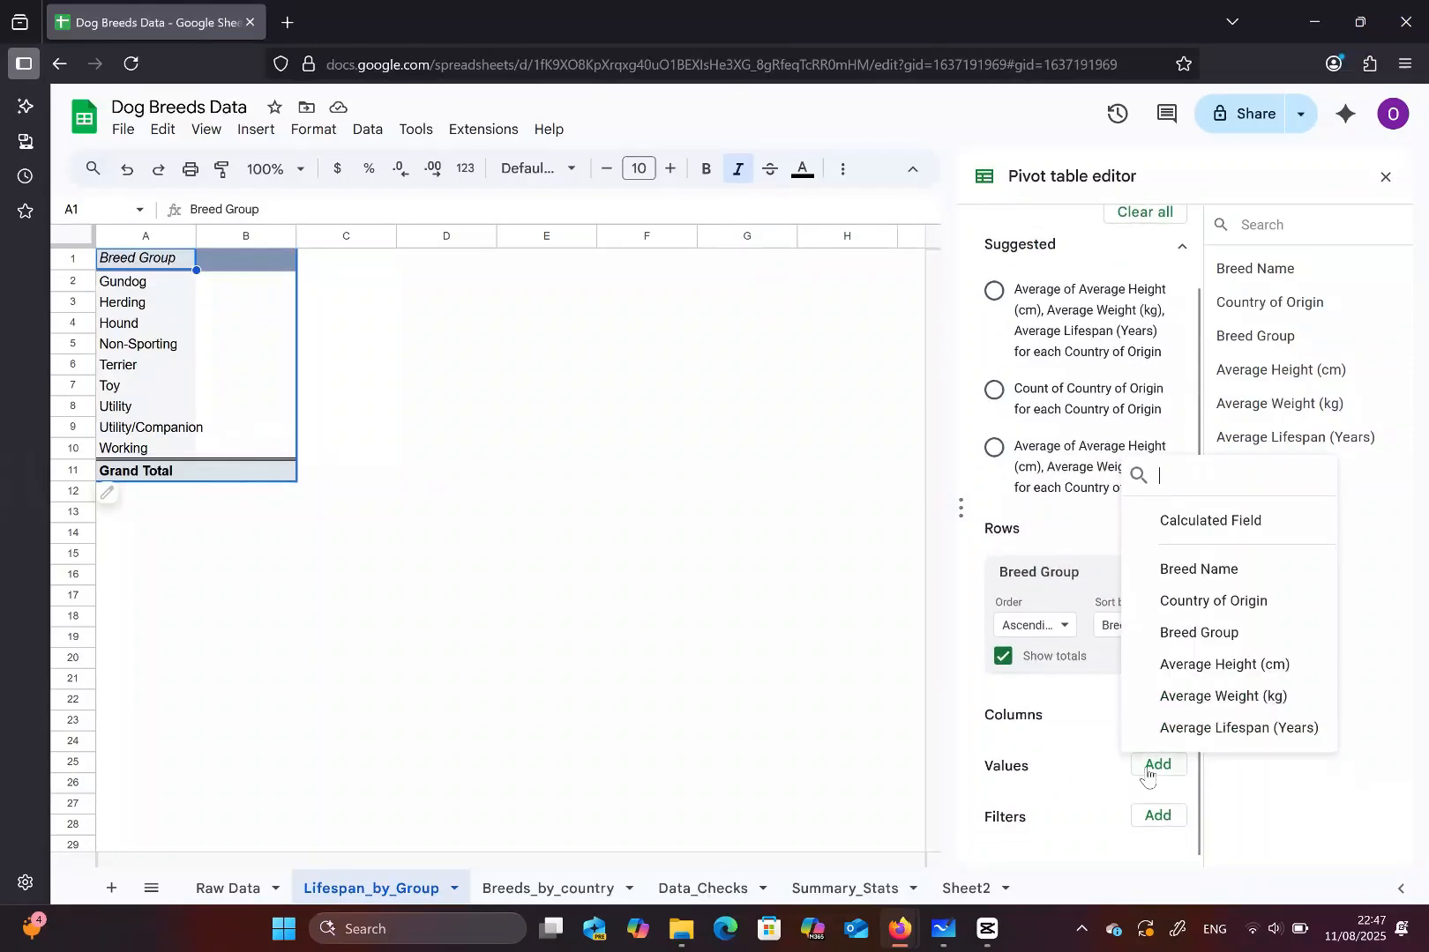
pyautogui.click(1171, 732)
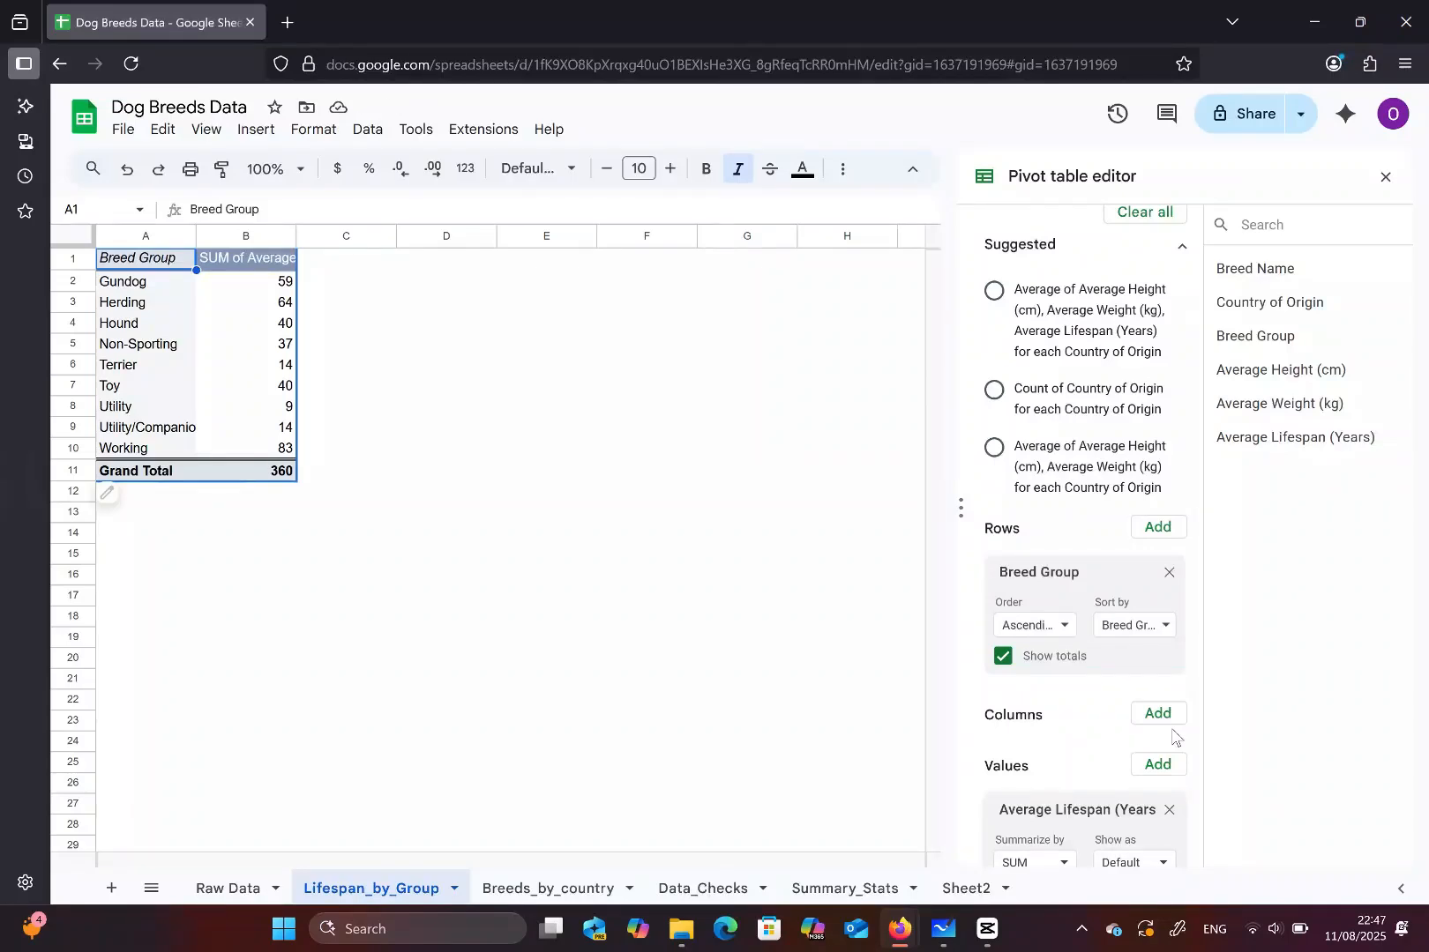
# - Summarize the pivot table's Average Lifespan (Years) values by AVERAGE
pyautogui.scroll(-1, 1172, 736)
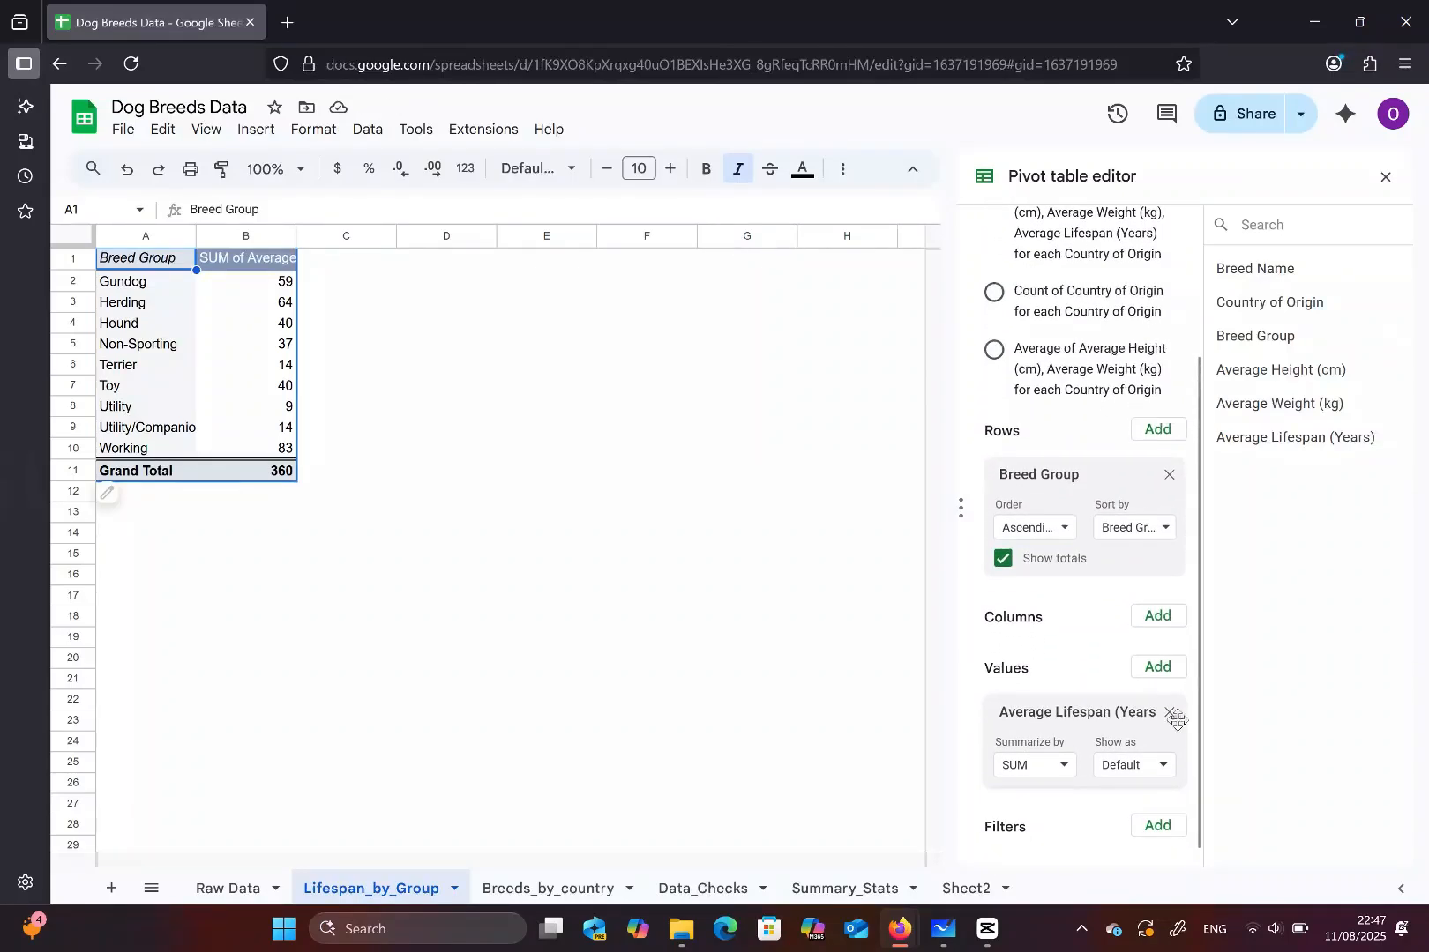
pyautogui.click(1053, 755)
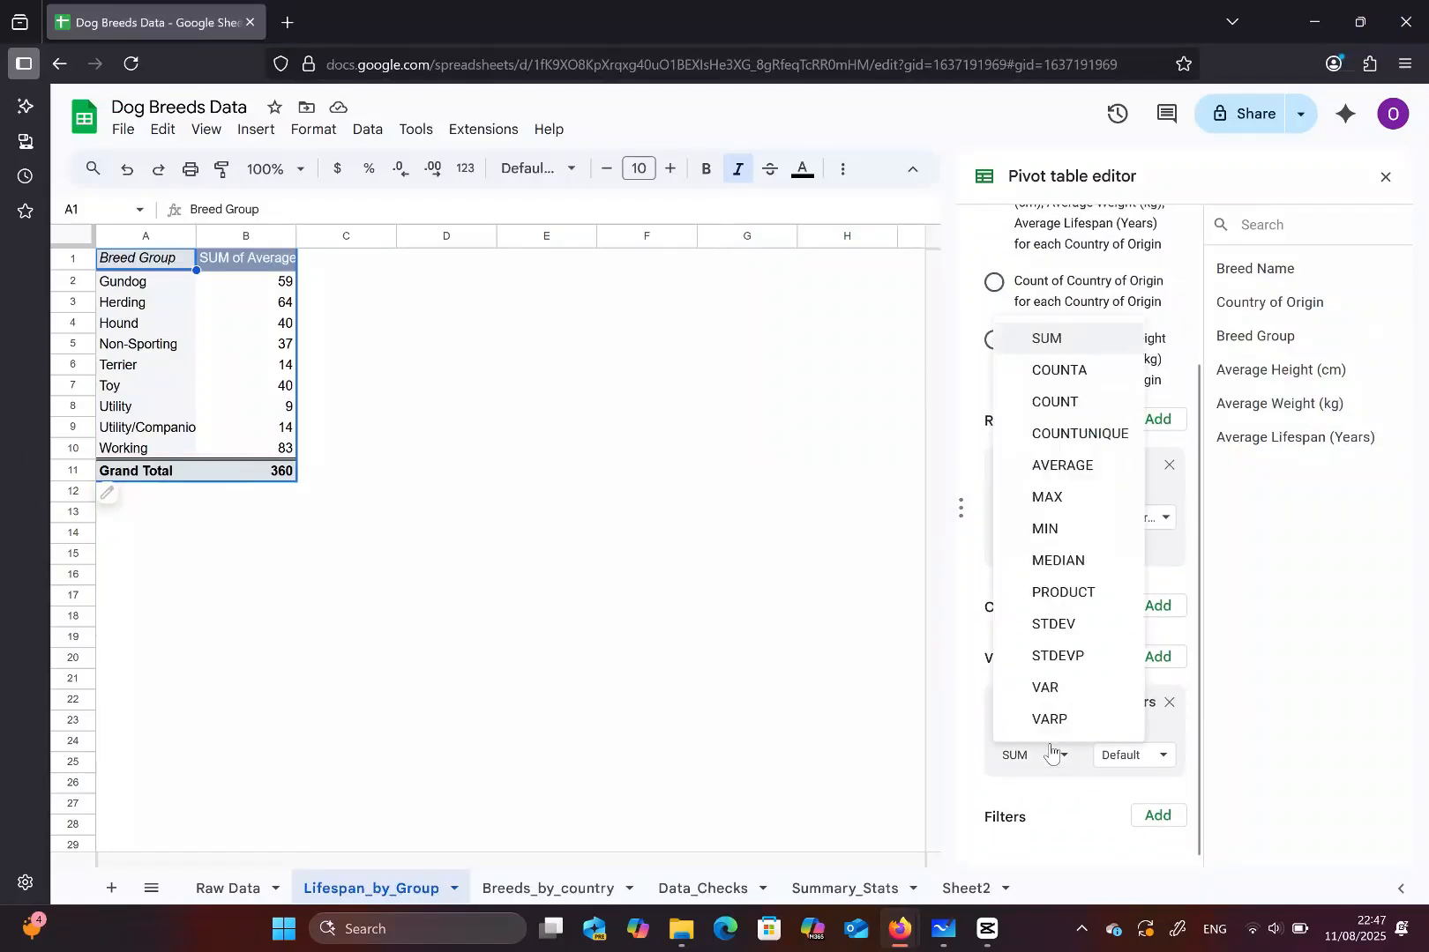
pyautogui.click(1064, 465)
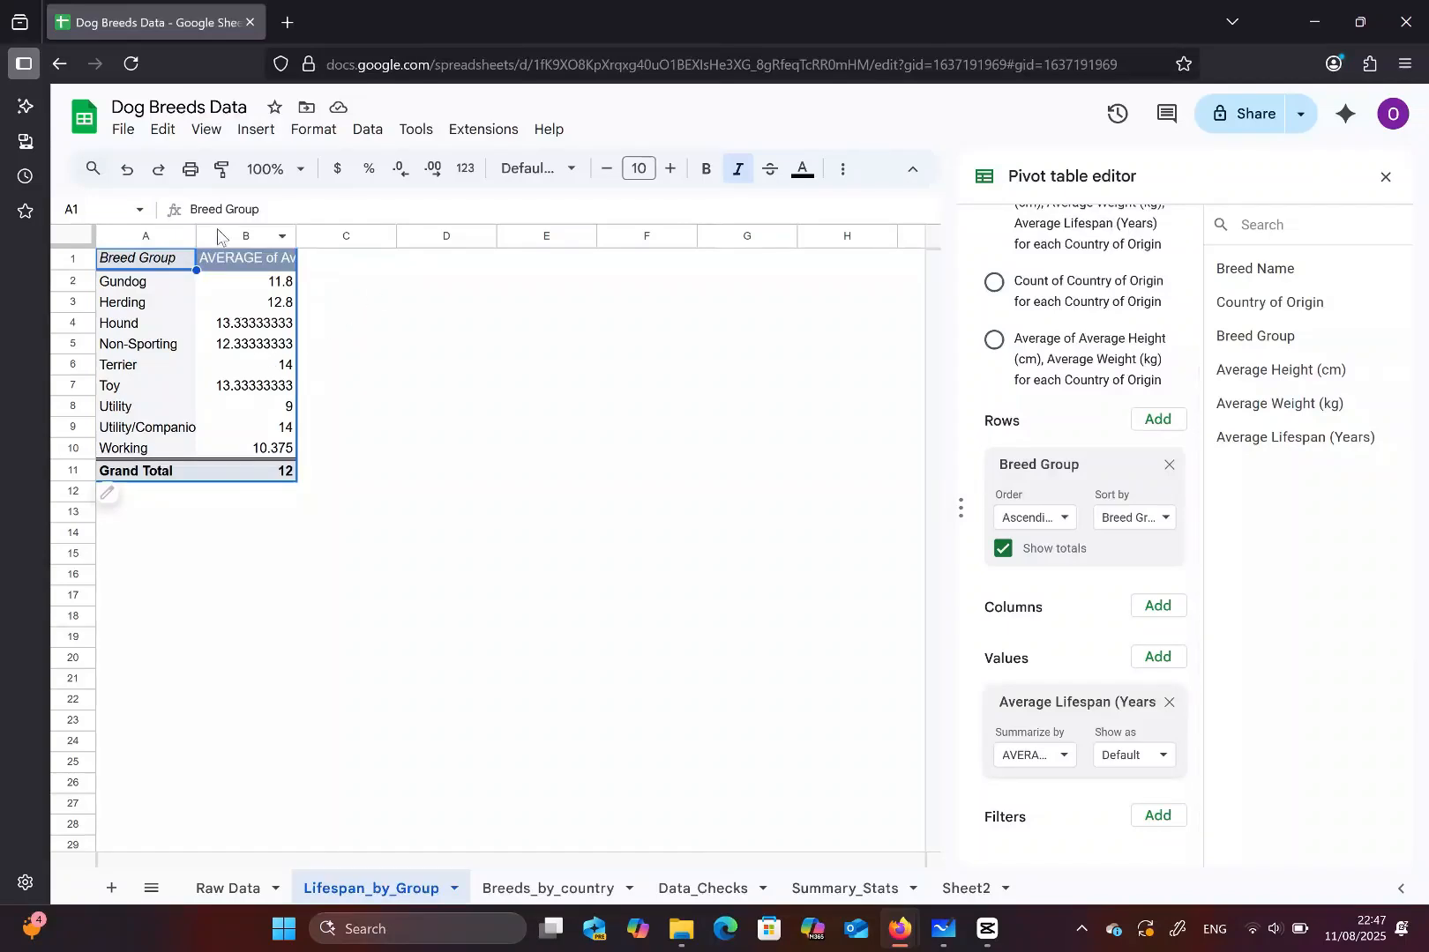
# - Insert a column chart of average lifespan by breed group from the pivot table and look through the available chart types
pyautogui.click(269, 135)
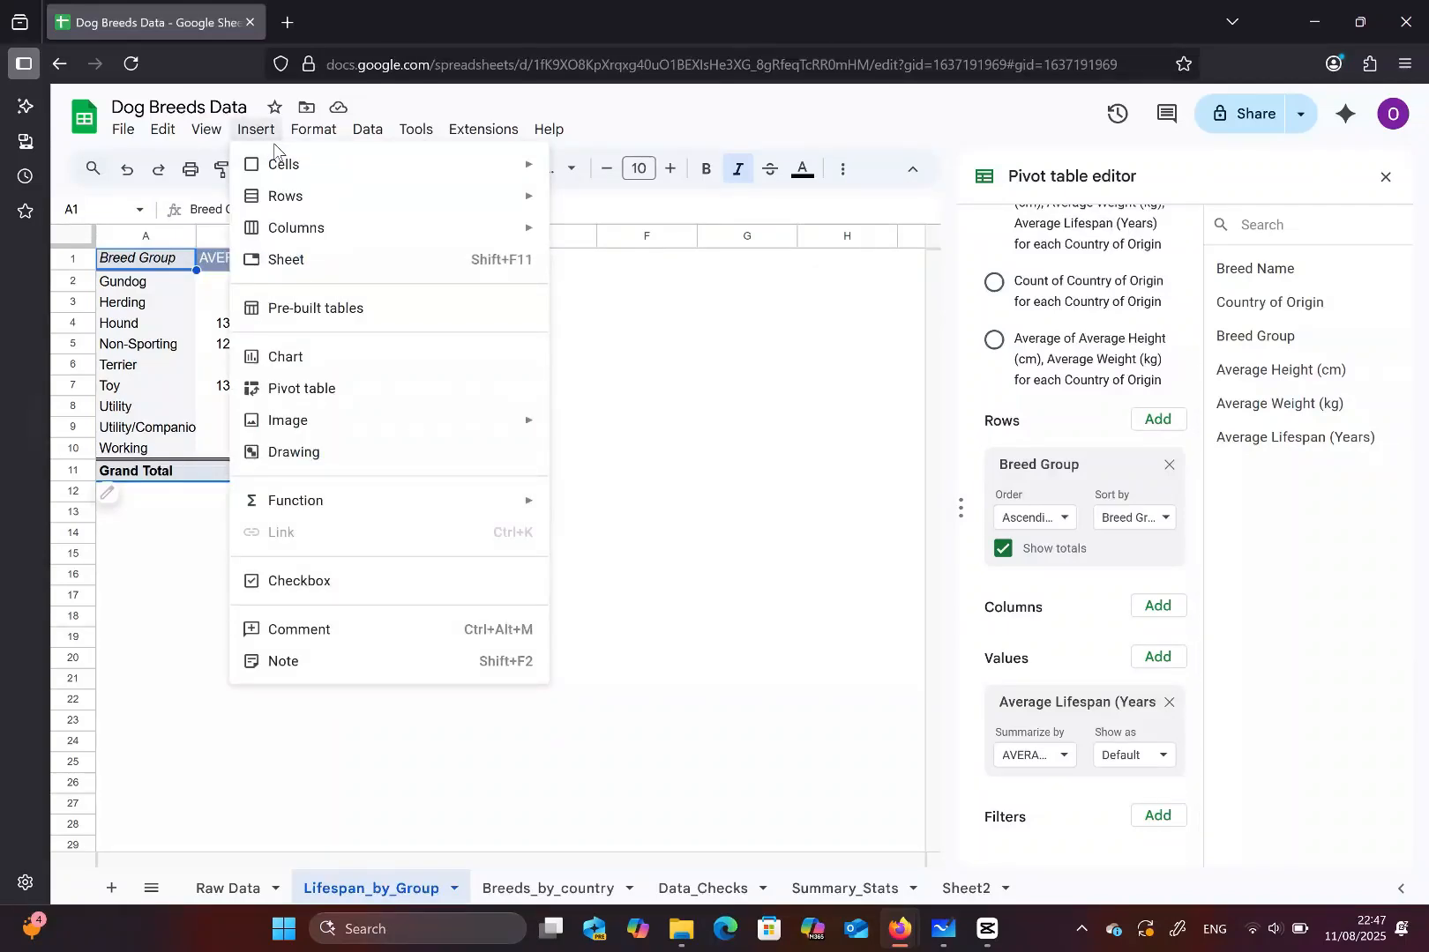
pyautogui.click(283, 357)
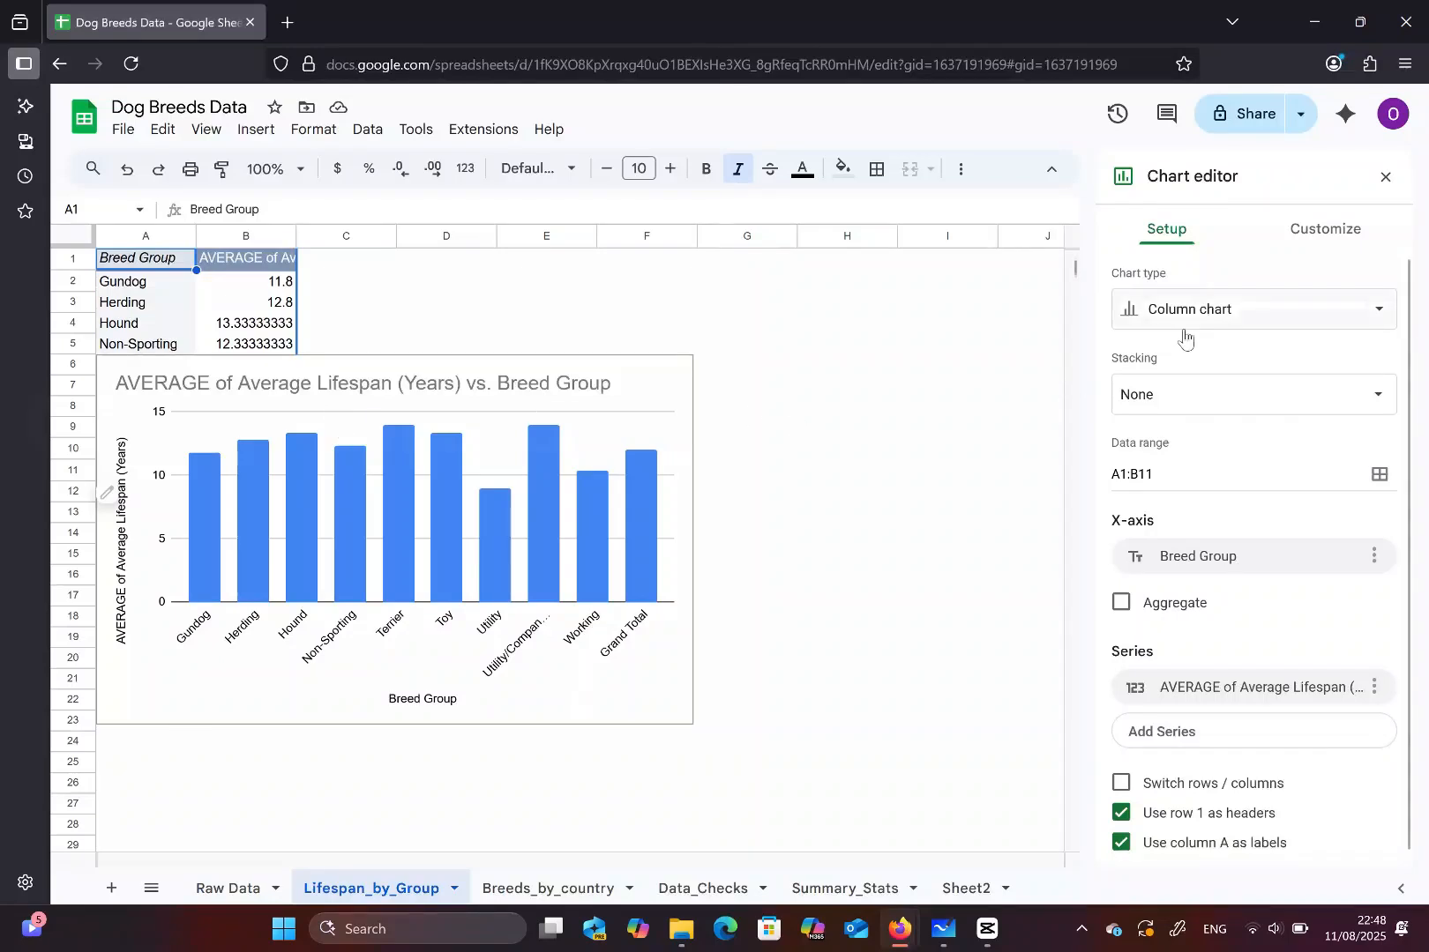
pyautogui.click(1210, 322)
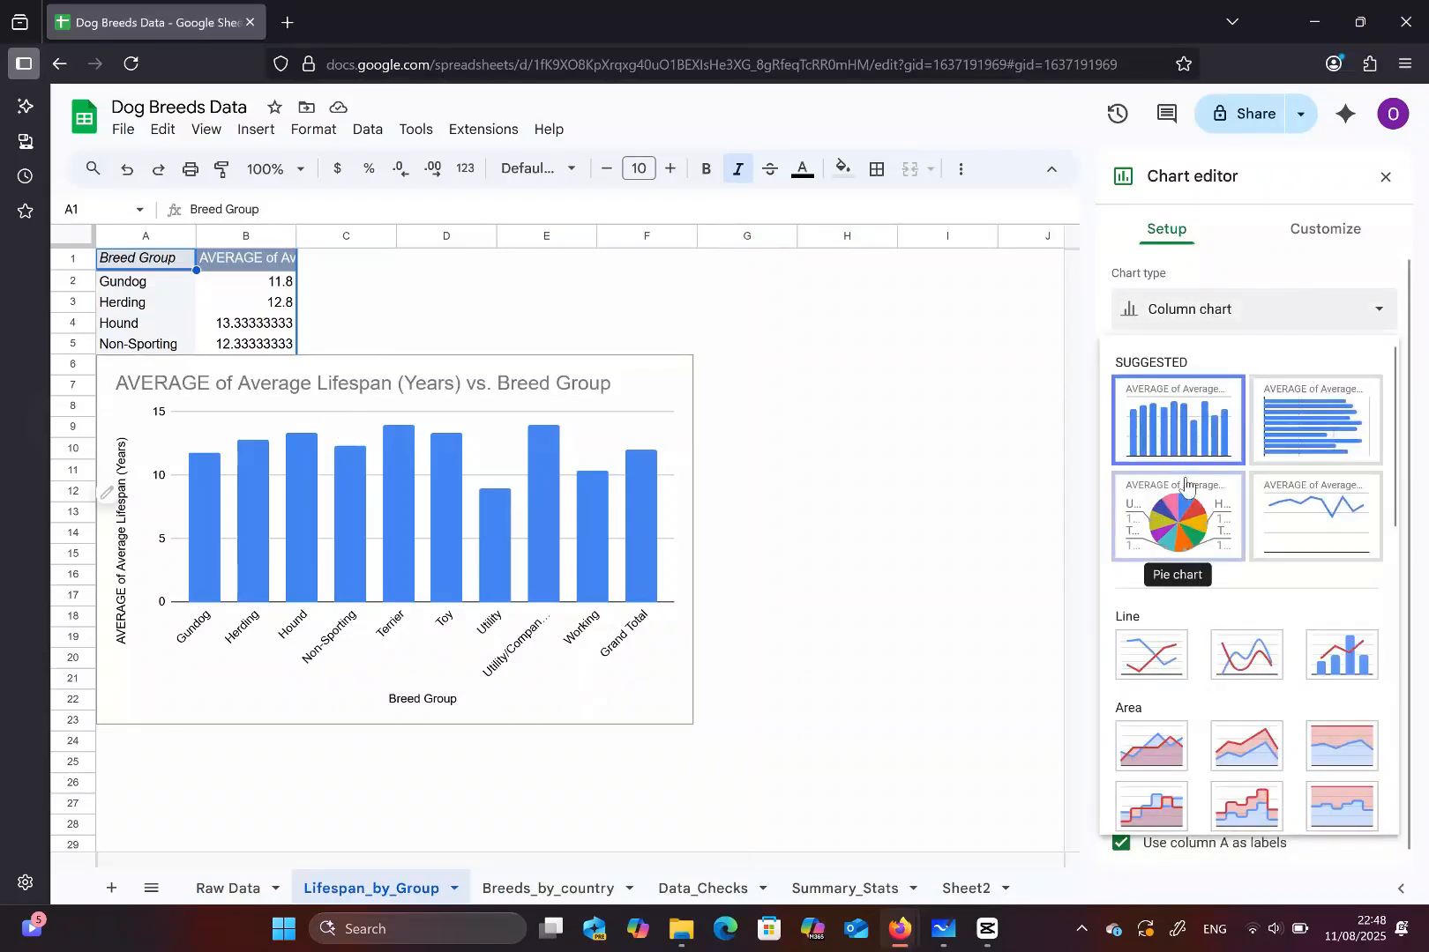
pyautogui.scroll(-4, 1186, 483)
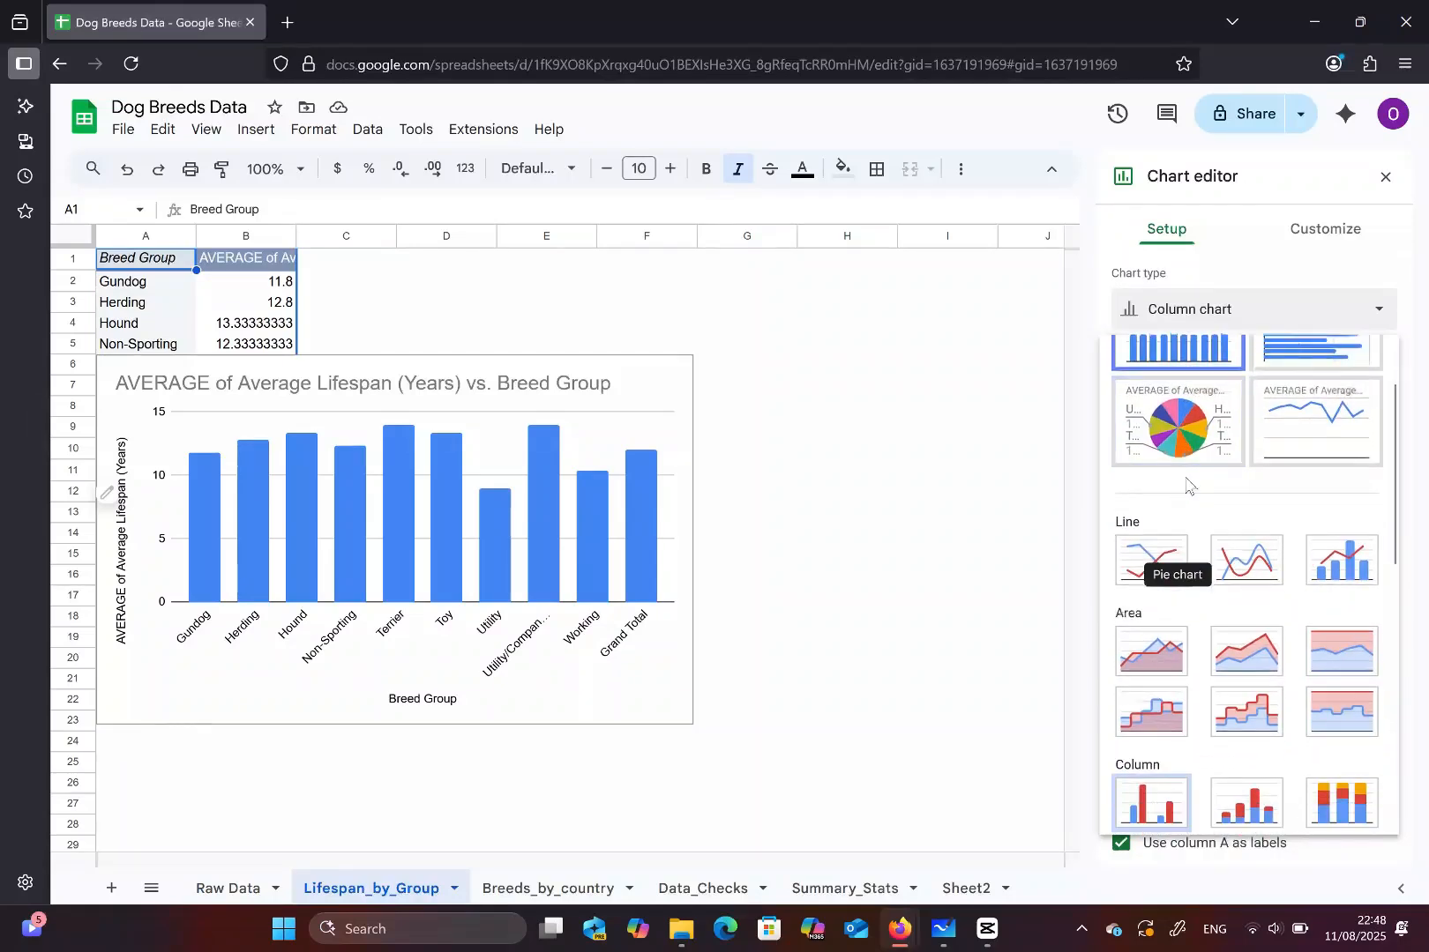
pyautogui.scroll(-4, 1186, 483)
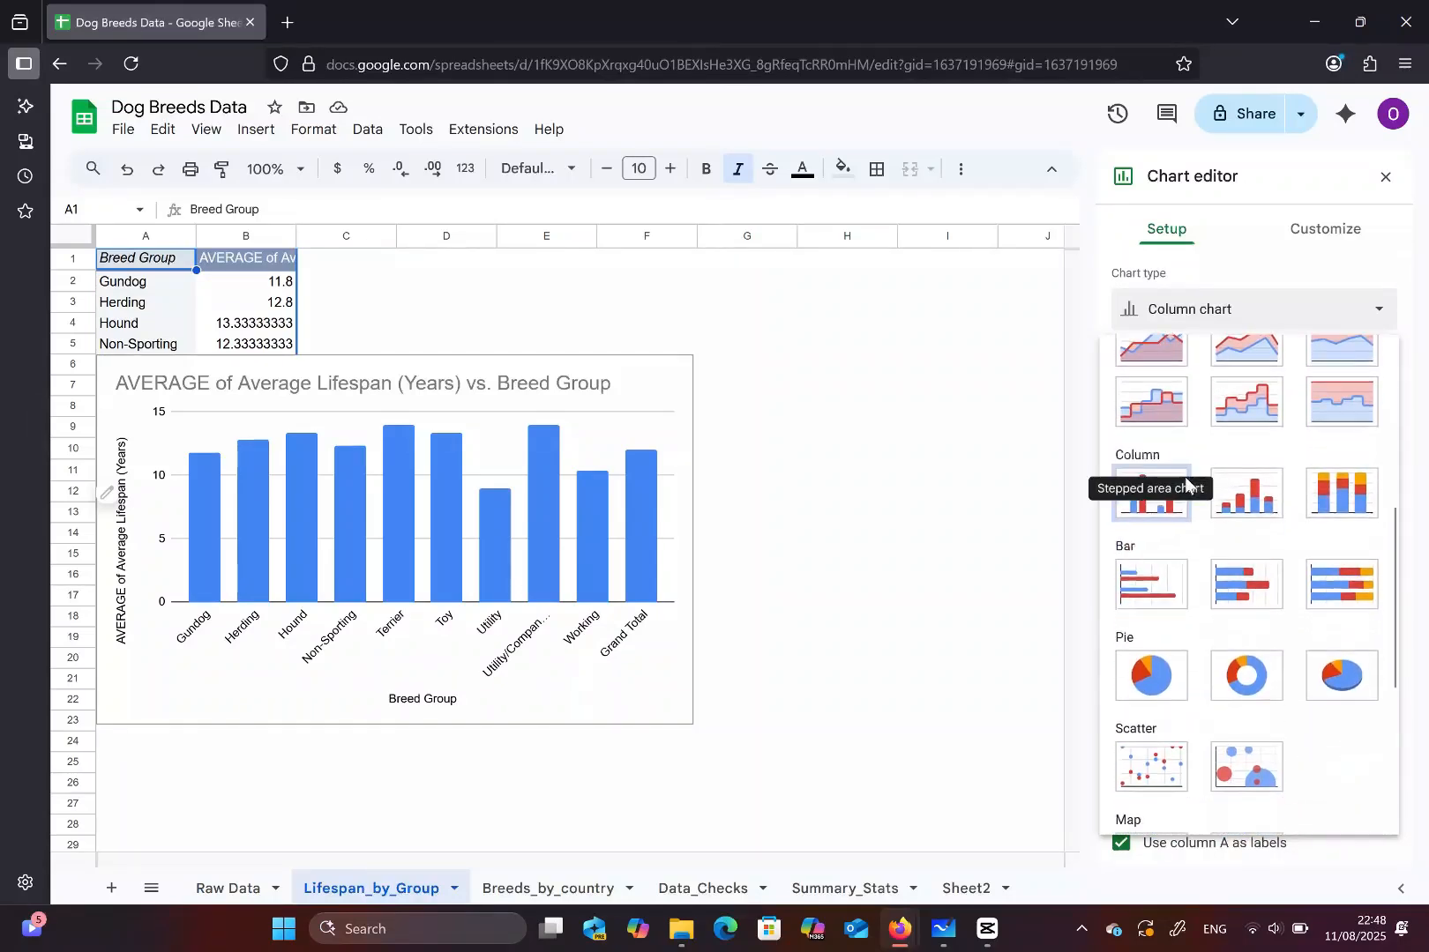
pyautogui.scroll(1, 1186, 483)
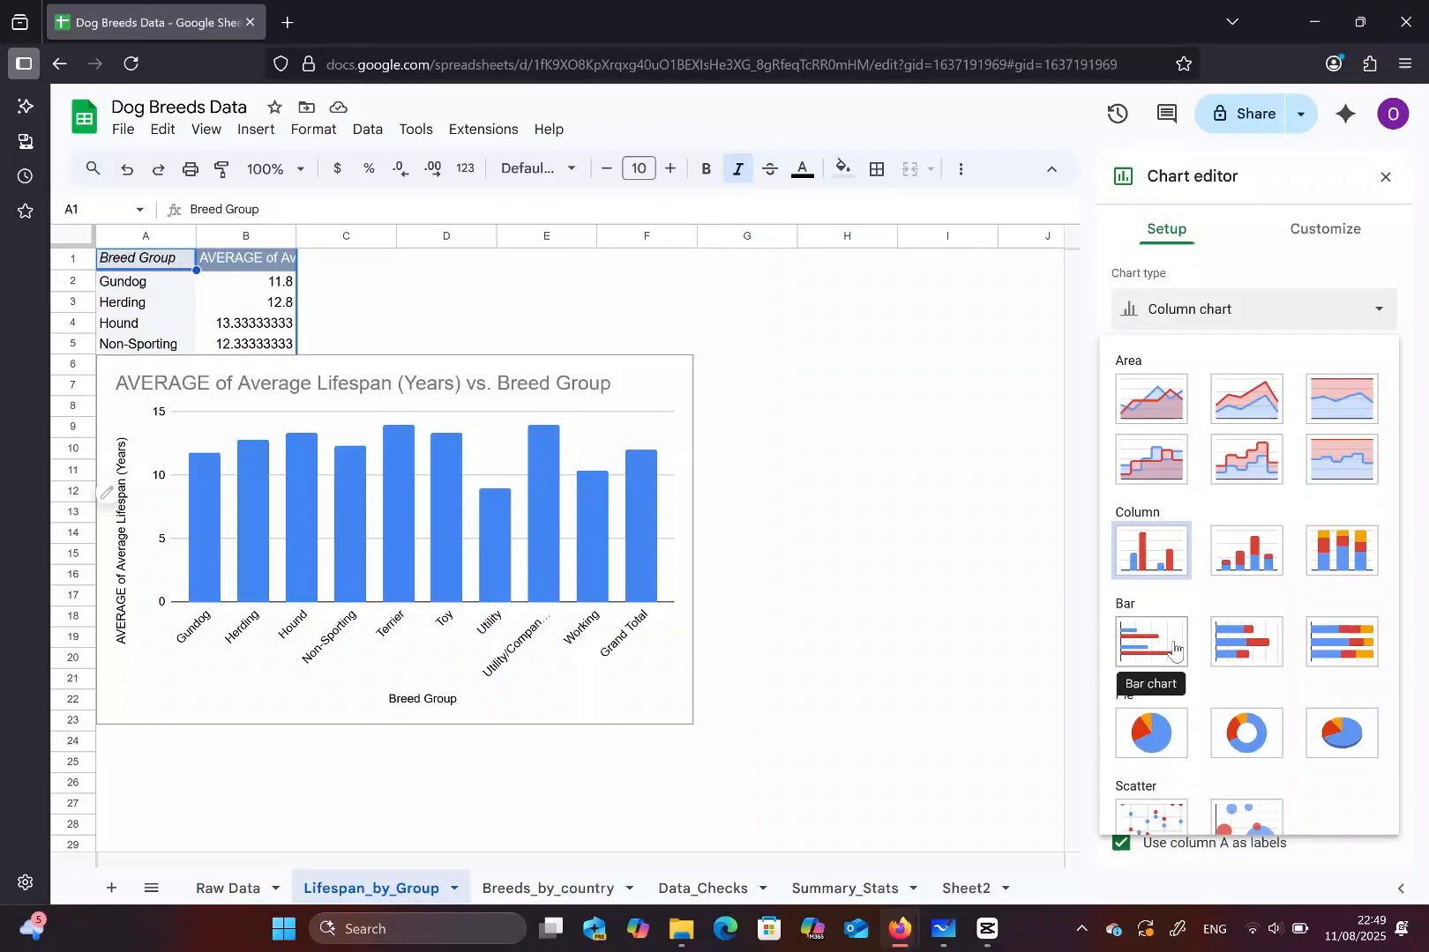
pyautogui.scroll(6, 1173, 648)
pyautogui.scroll(-1, 1176, 652)
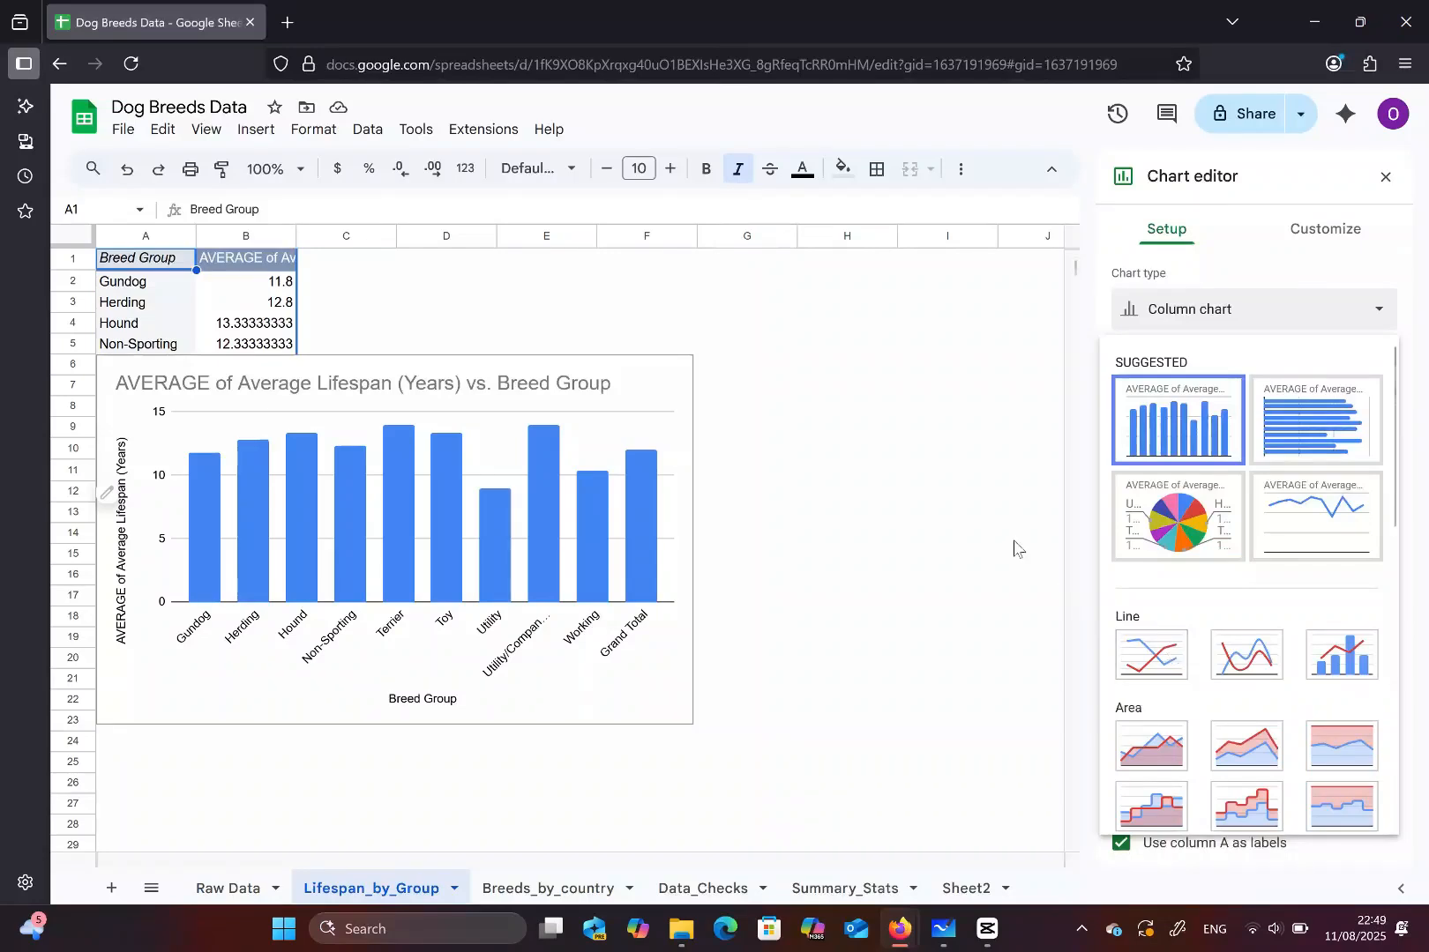
# - Keep the column chart type and move the chart clear of the pivot table, beside and slightly below it
pyautogui.click(533, 381)
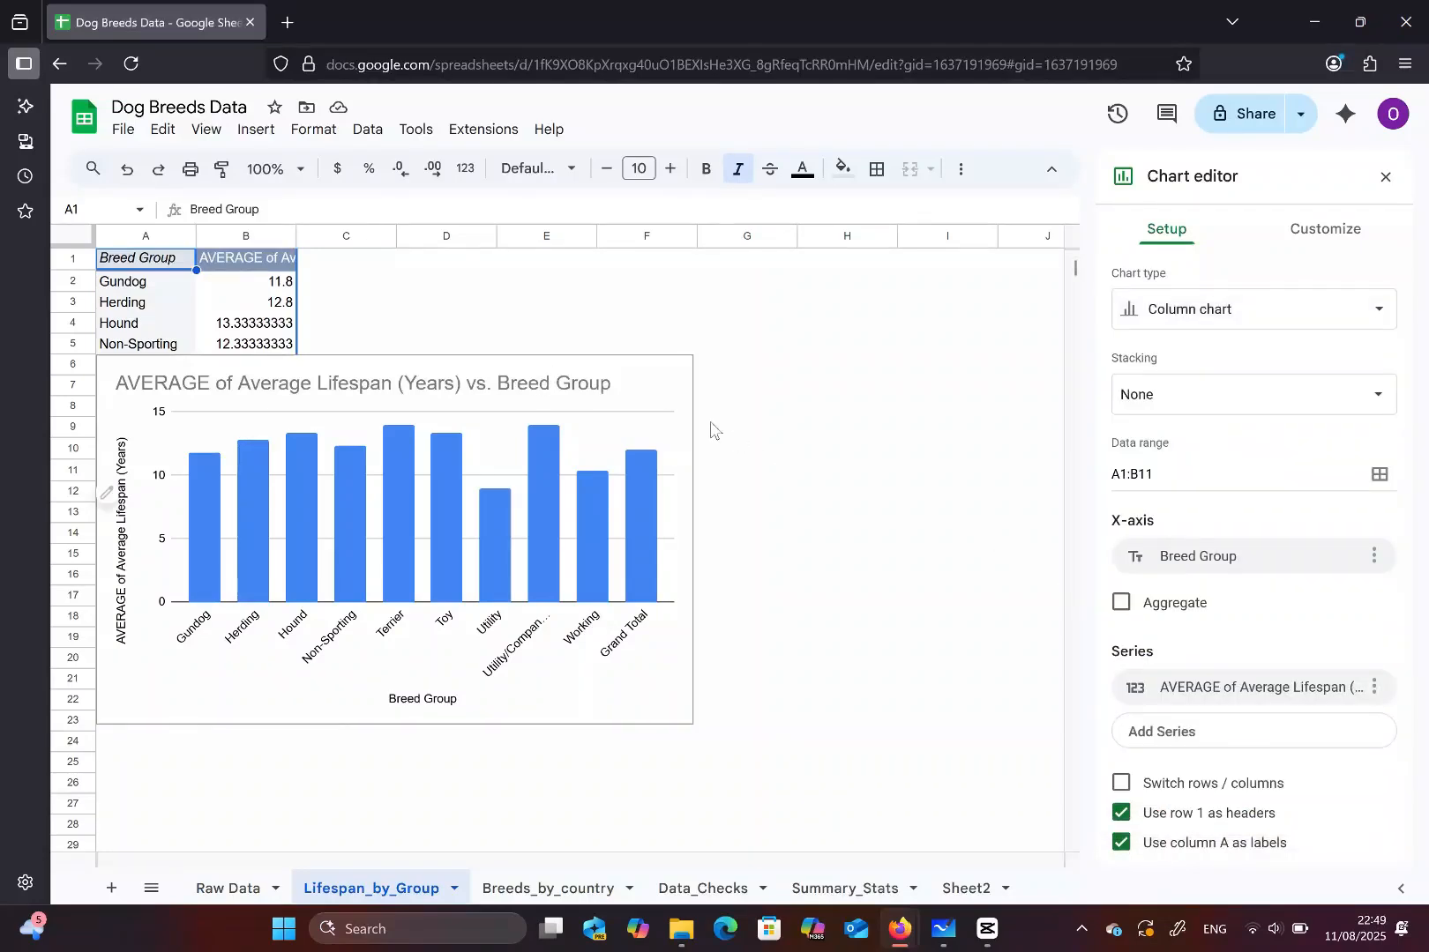
pyautogui.click(561, 414)
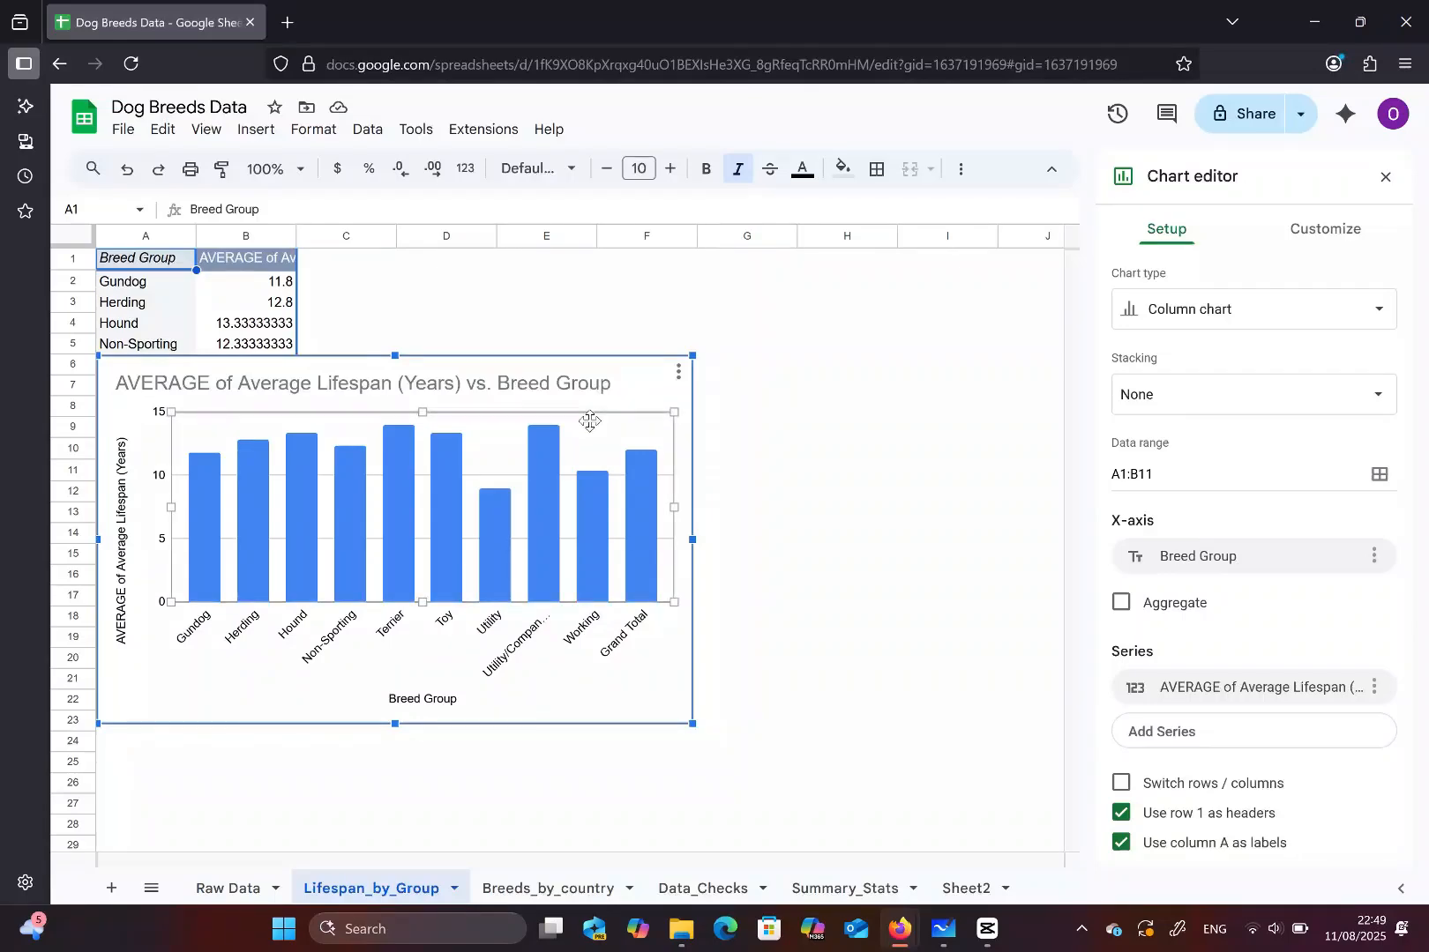
pyautogui.moveTo(612, 361); pyautogui.dragTo(841, 413)
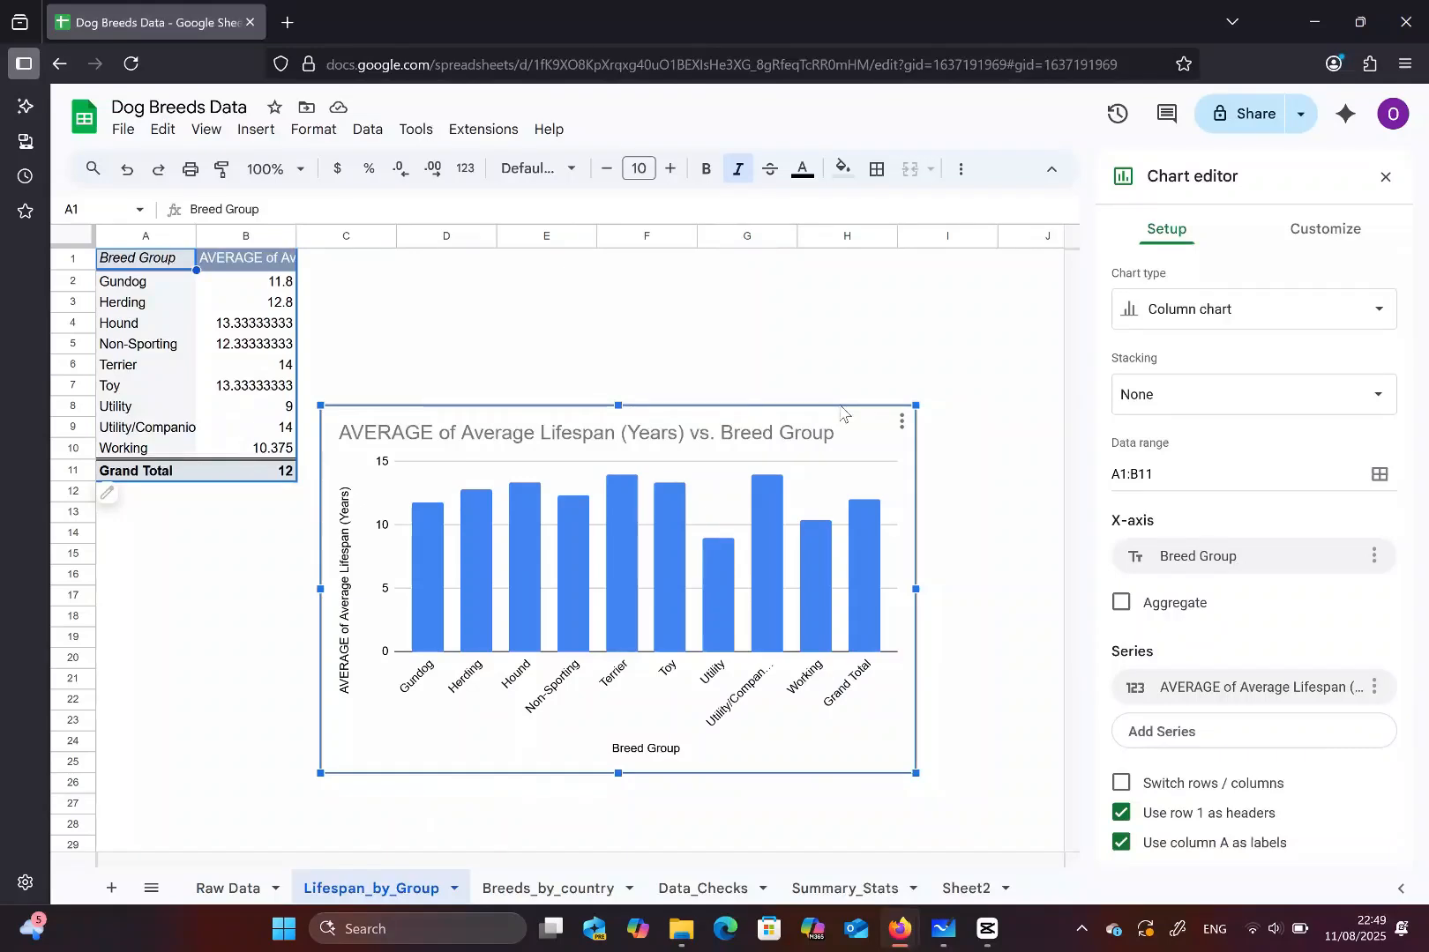
# - Remove the leading "AVERAGE of" from the chart title so it reads "Average Lifespan (Years) vs. Breed Group"
pyautogui.doubleClick(820, 432)
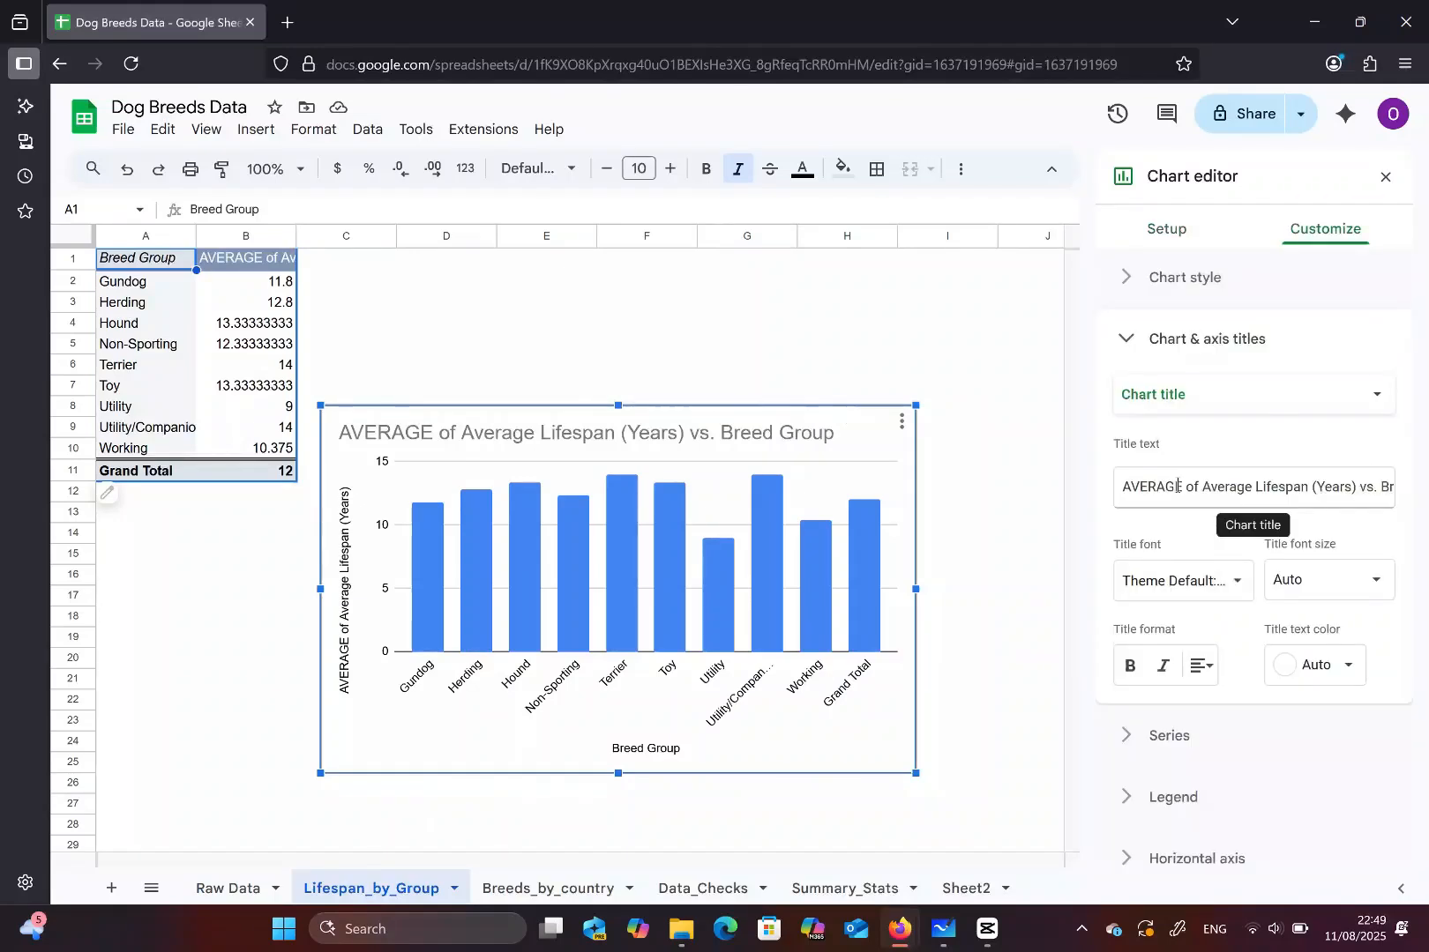
pyautogui.click(1202, 485)
pyautogui.press('BackSpace')
pyautogui.press('BackSpace')
pyautogui.press('BackSpace')
pyautogui.press('BackSpace')
pyautogui.press('BackSpace')
pyautogui.press('BackSpace')
pyautogui.press('BackSpace')
pyautogui.press('BackSpace')
pyautogui.press('BackSpace')
pyautogui.press('BackSpace')
pyautogui.press('BackSpace')
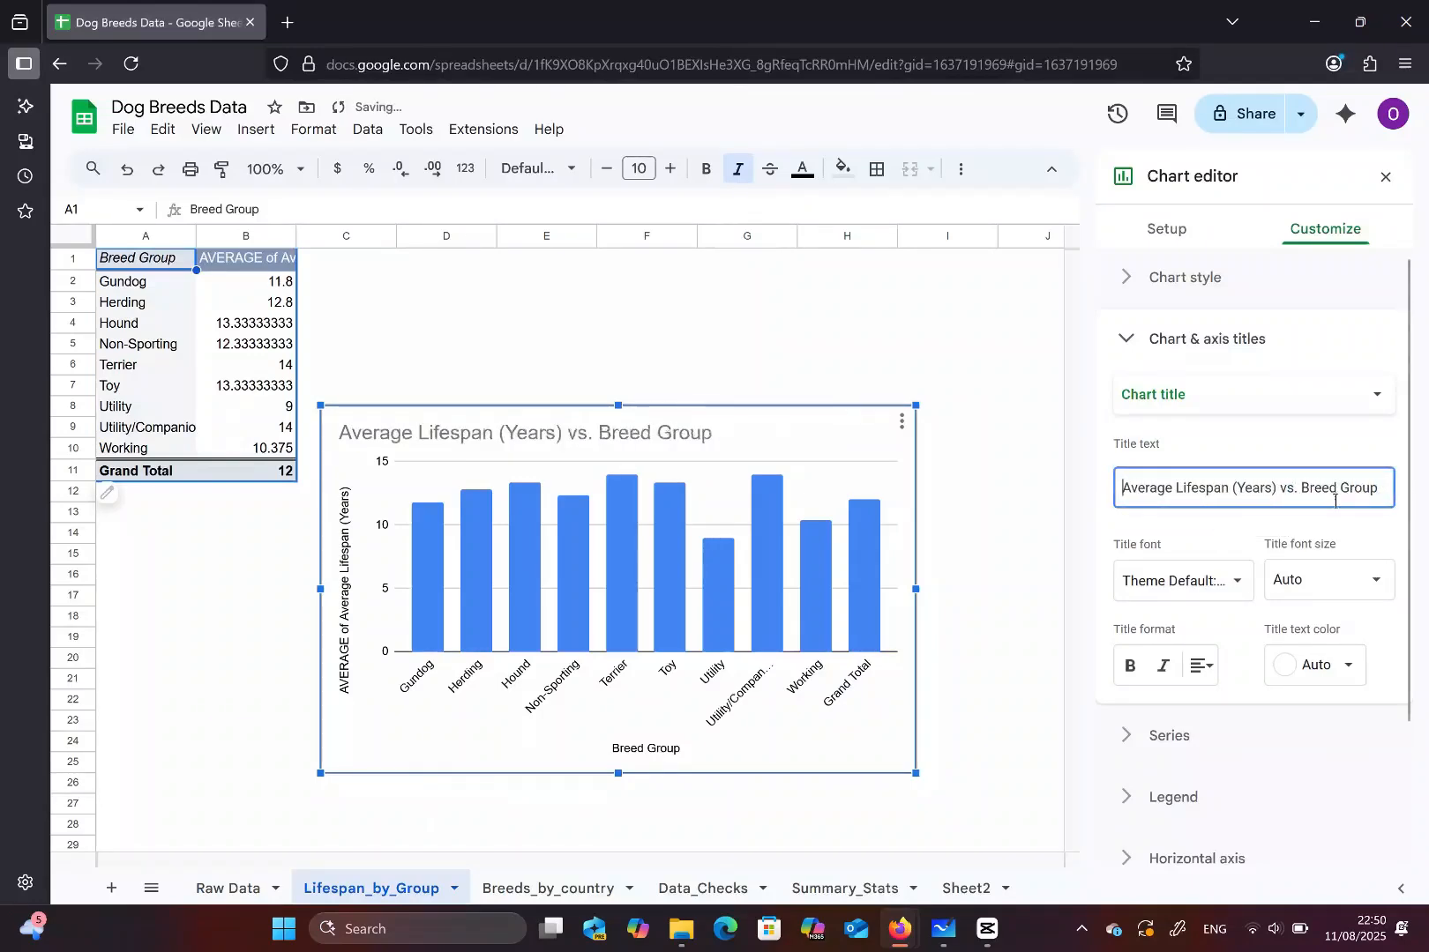
# - Replace "(Years) vs." in the chart title with "by", giving "Average Lifespan by Breed Group"
pyautogui.click(1277, 483)
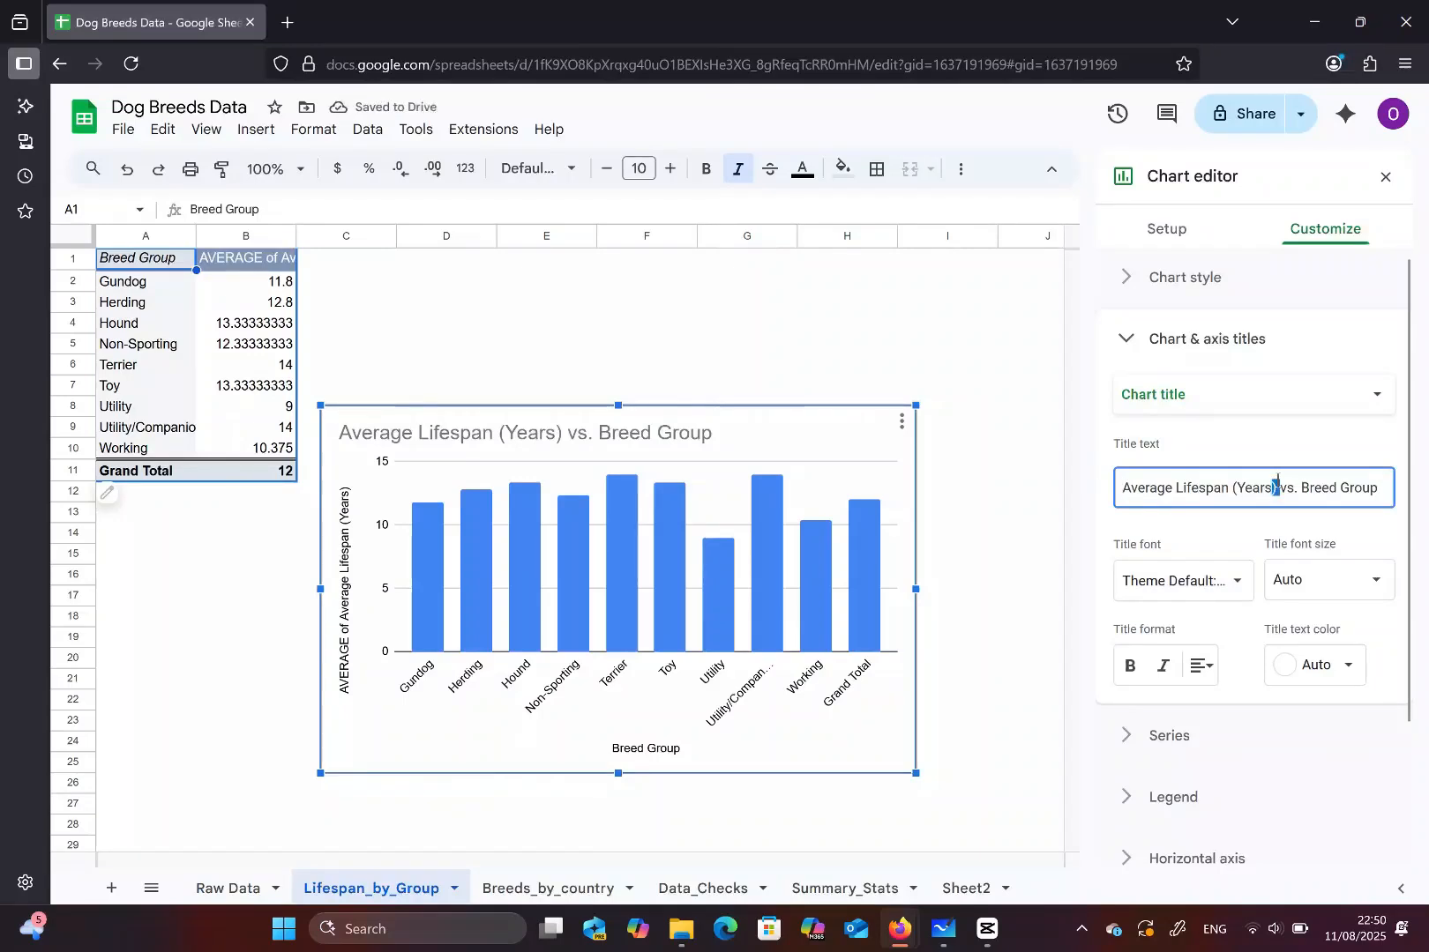
pyautogui.press('BackSpace')
pyautogui.press('BackSpace')
pyautogui.press('BackSpace')
pyautogui.press('BackSpace')
pyautogui.press('BackSpace')
pyautogui.press('BackSpace')
pyautogui.press('BackSpace')
pyautogui.press('BackSpace')
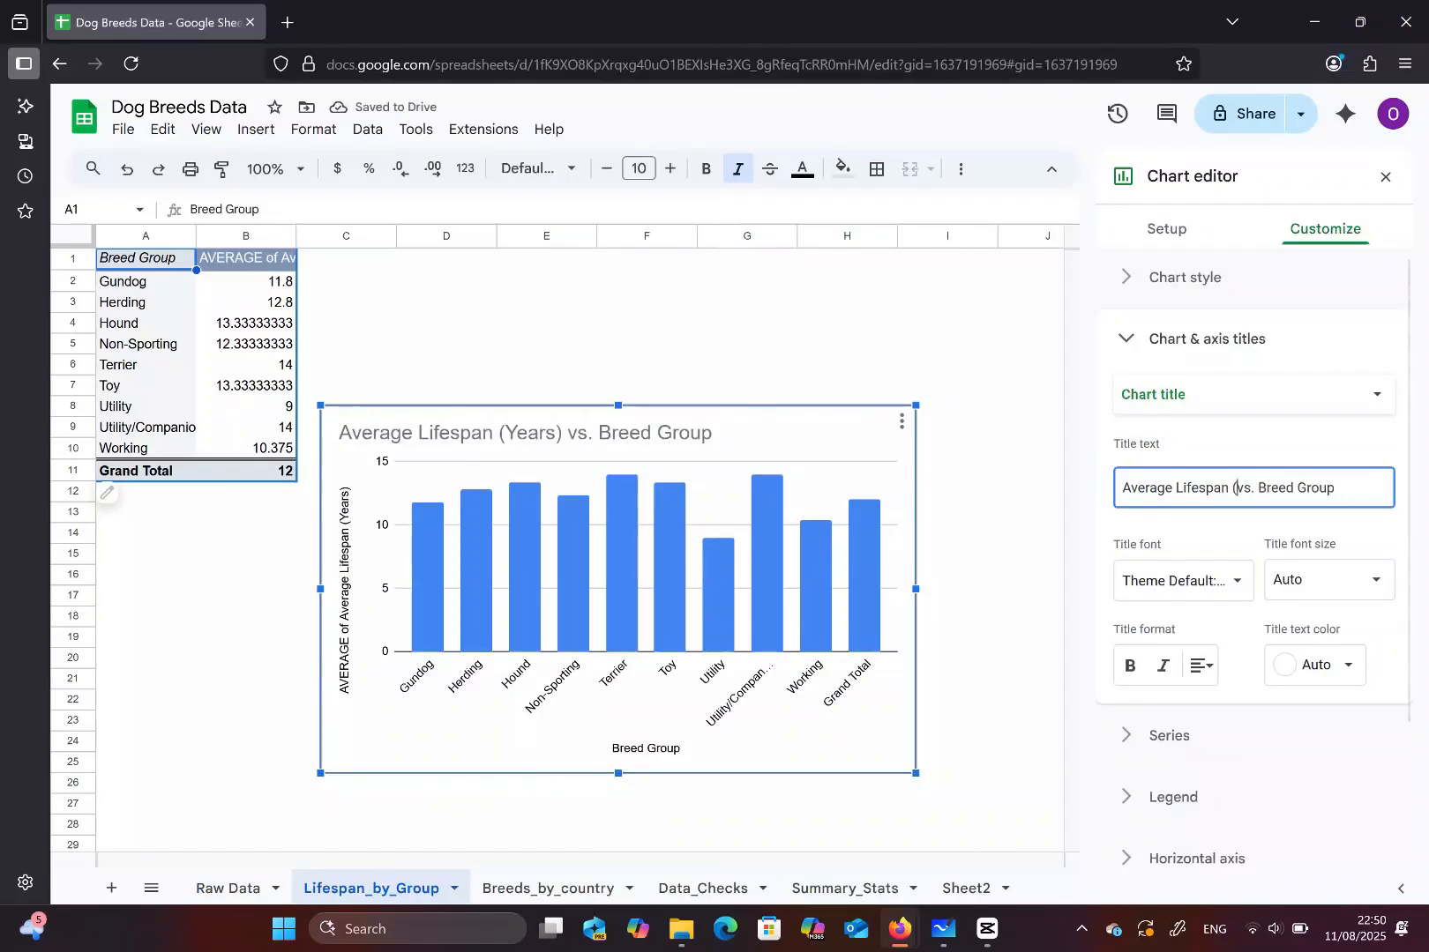
pyautogui.press('Right')
pyautogui.press('Right')
pyautogui.press('BackSpace')
pyautogui.press('BackSpace')
pyautogui.press('BackSpace')
pyautogui.press('BackSpace')
pyautogui.write('by')
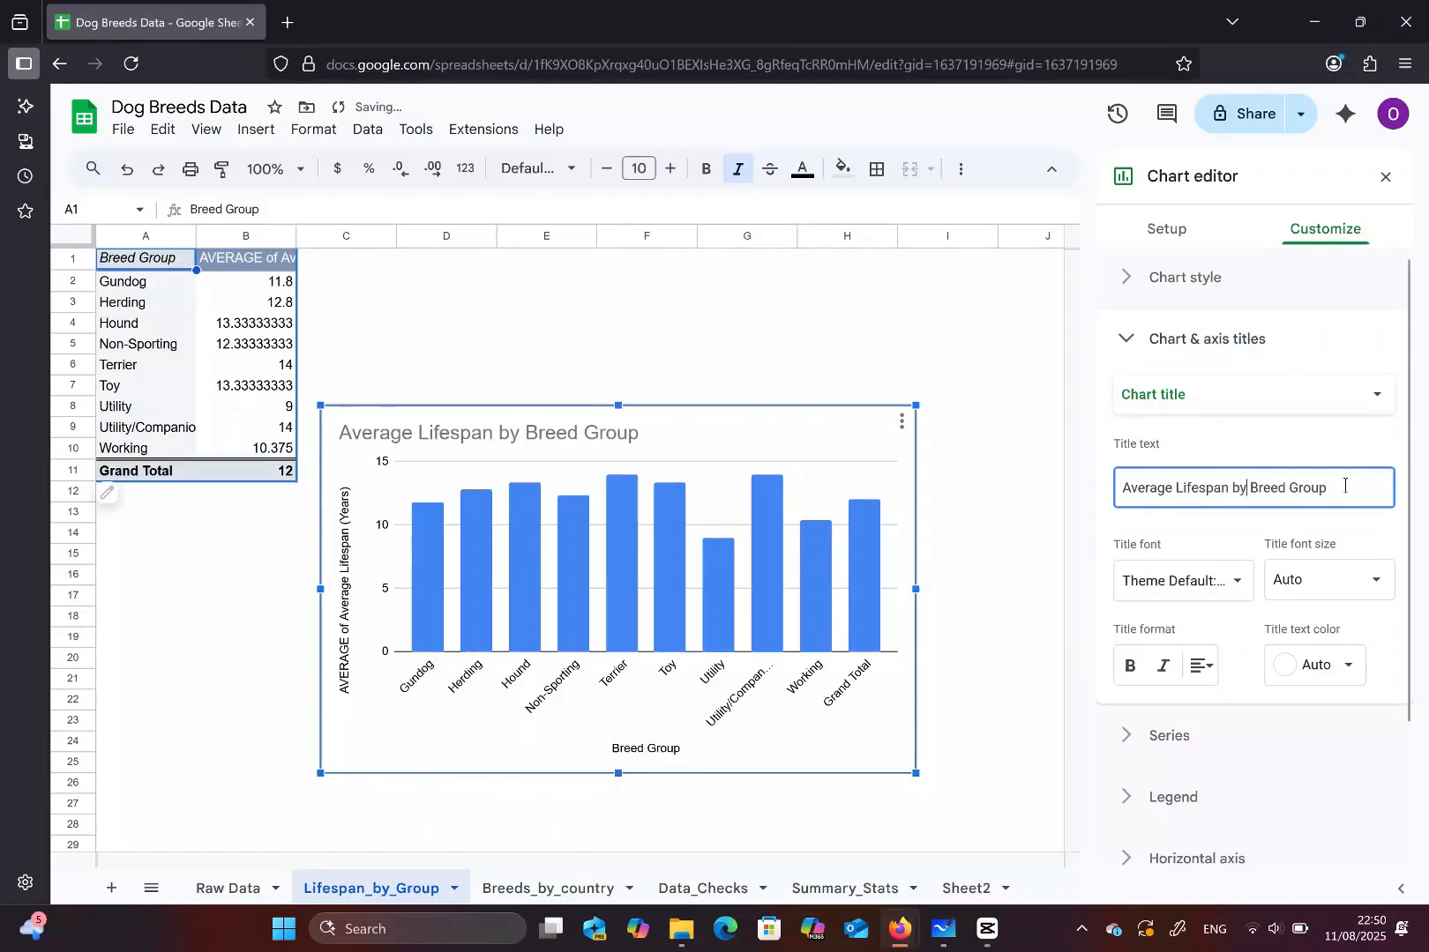
# - Reword the end of the chart title so it reads "Average Lifespan by Dog Breed"
pyautogui.doubleClick(1312, 488)
pyautogui.press('BackSpace')
pyautogui.press('BackSpace')
pyautogui.press('BackSpace')
pyautogui.press('BackSpace')
pyautogui.press('BackSpace')
pyautogui.press('BackSpace')
pyautogui.press('BackSpace')
pyautogui.write('Dog Breed')
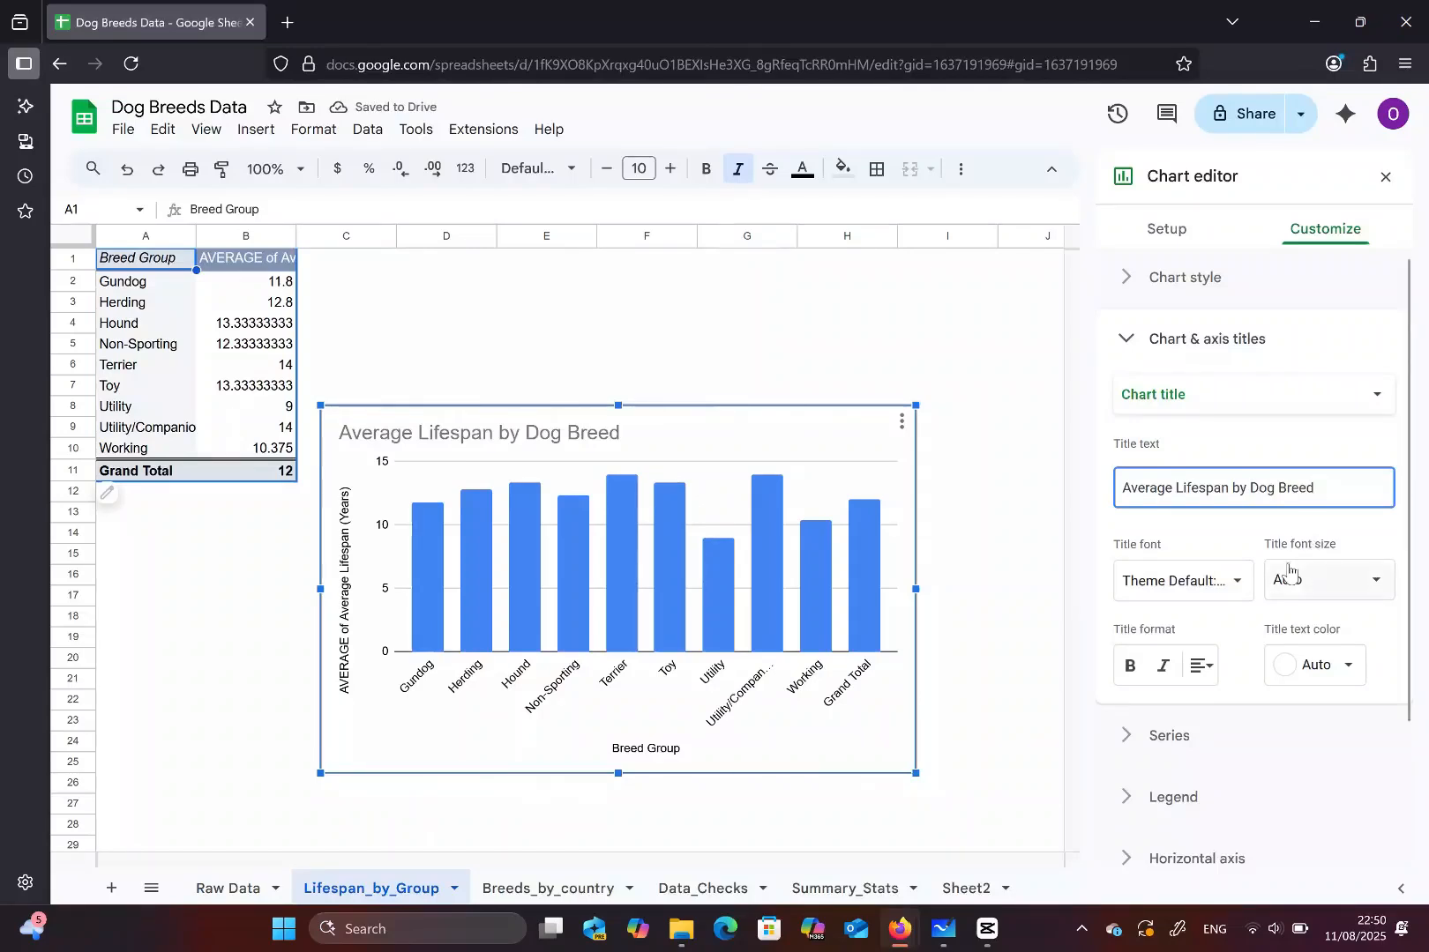
pyautogui.click(1123, 855)
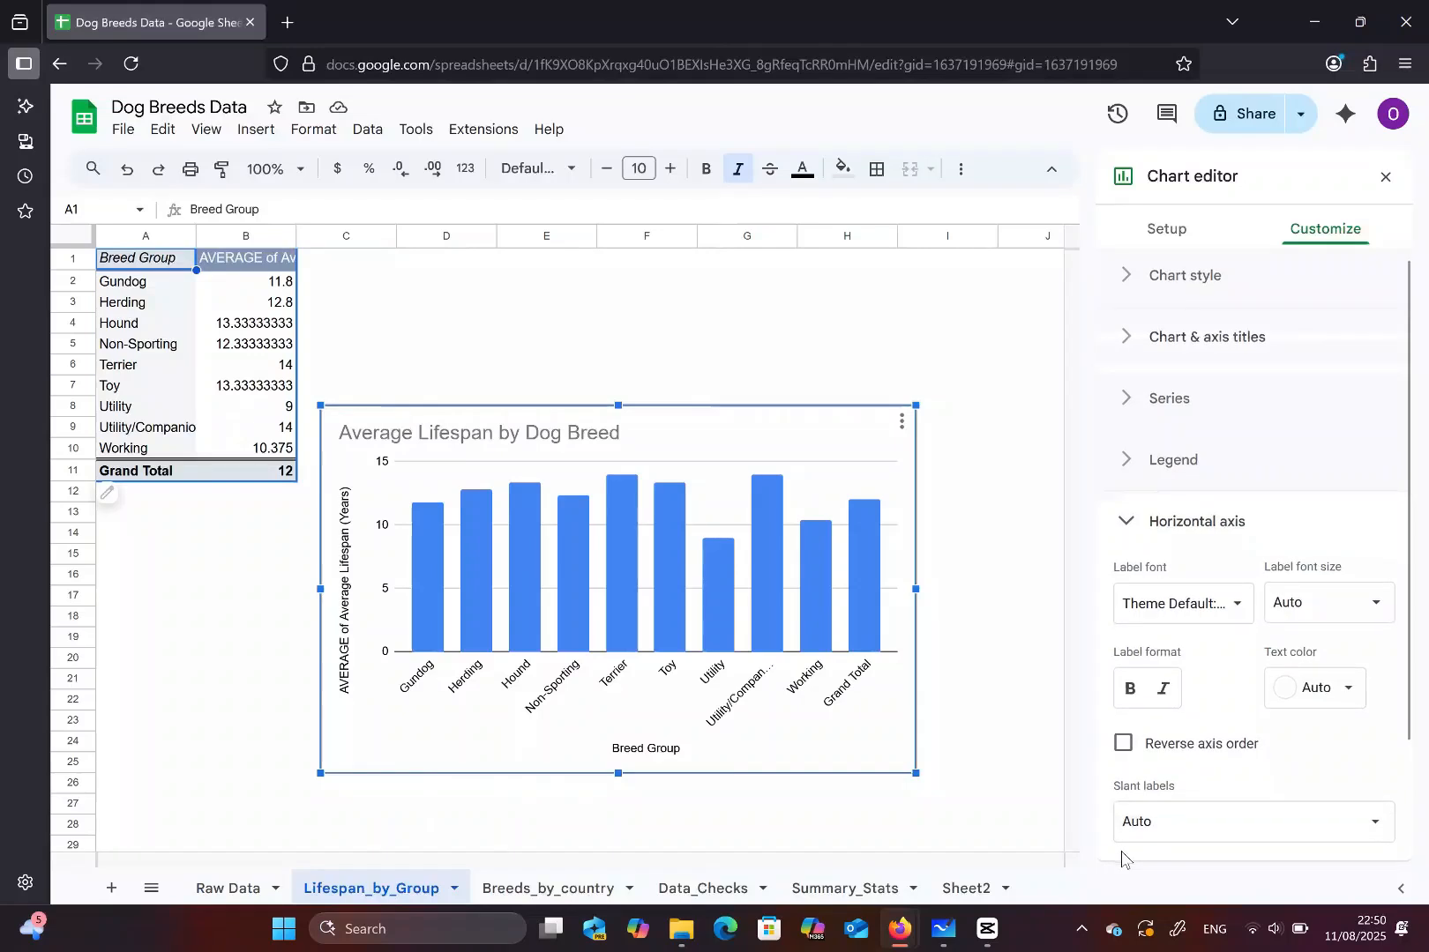
pyautogui.scroll(-3, 1158, 785)
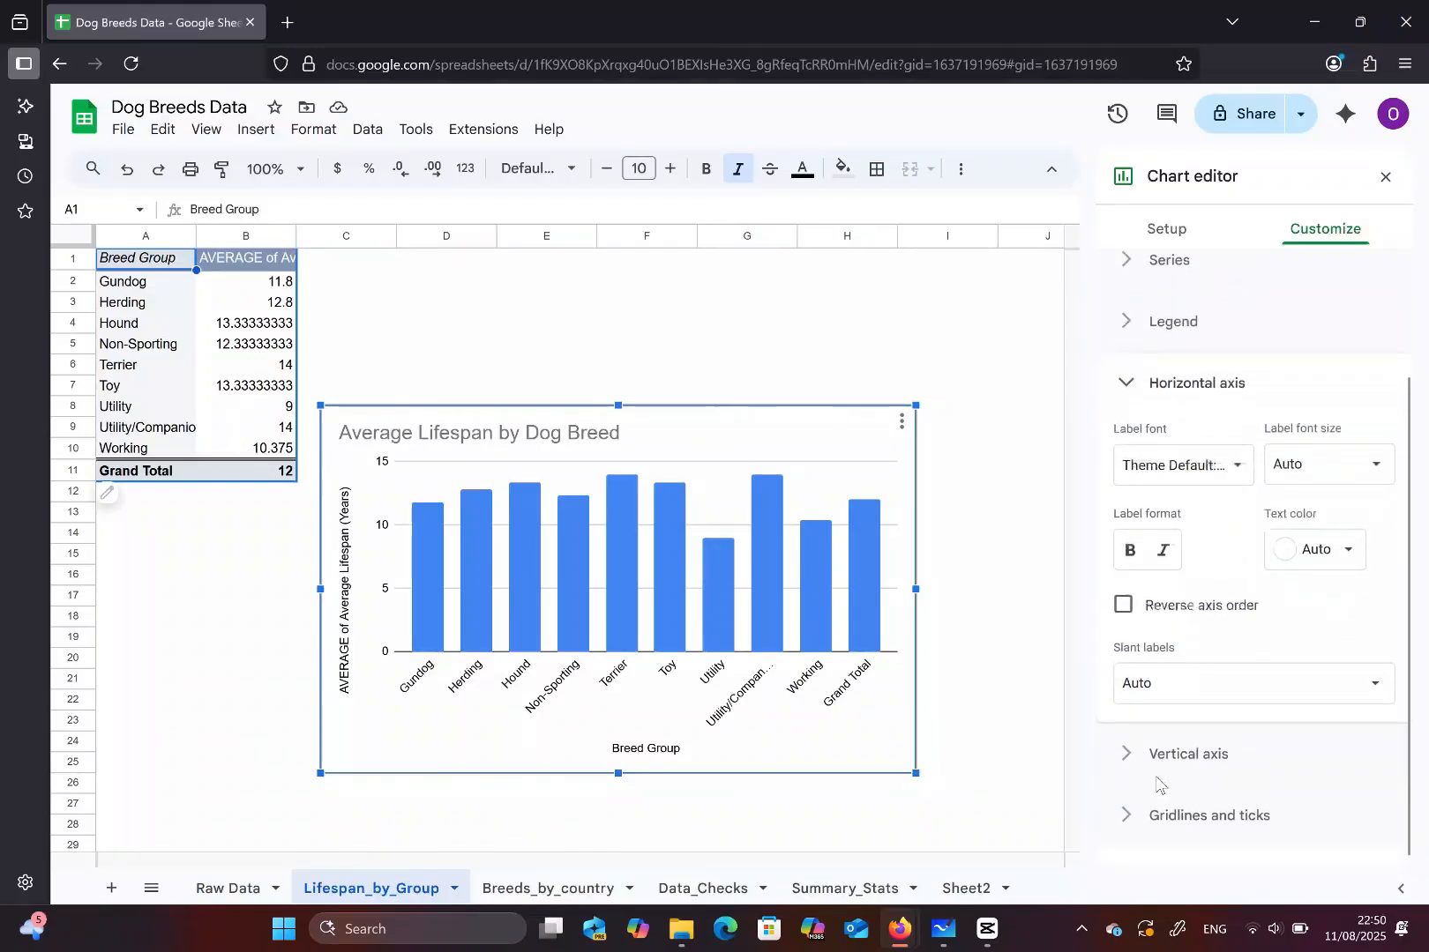
pyautogui.scroll(3, 1161, 748)
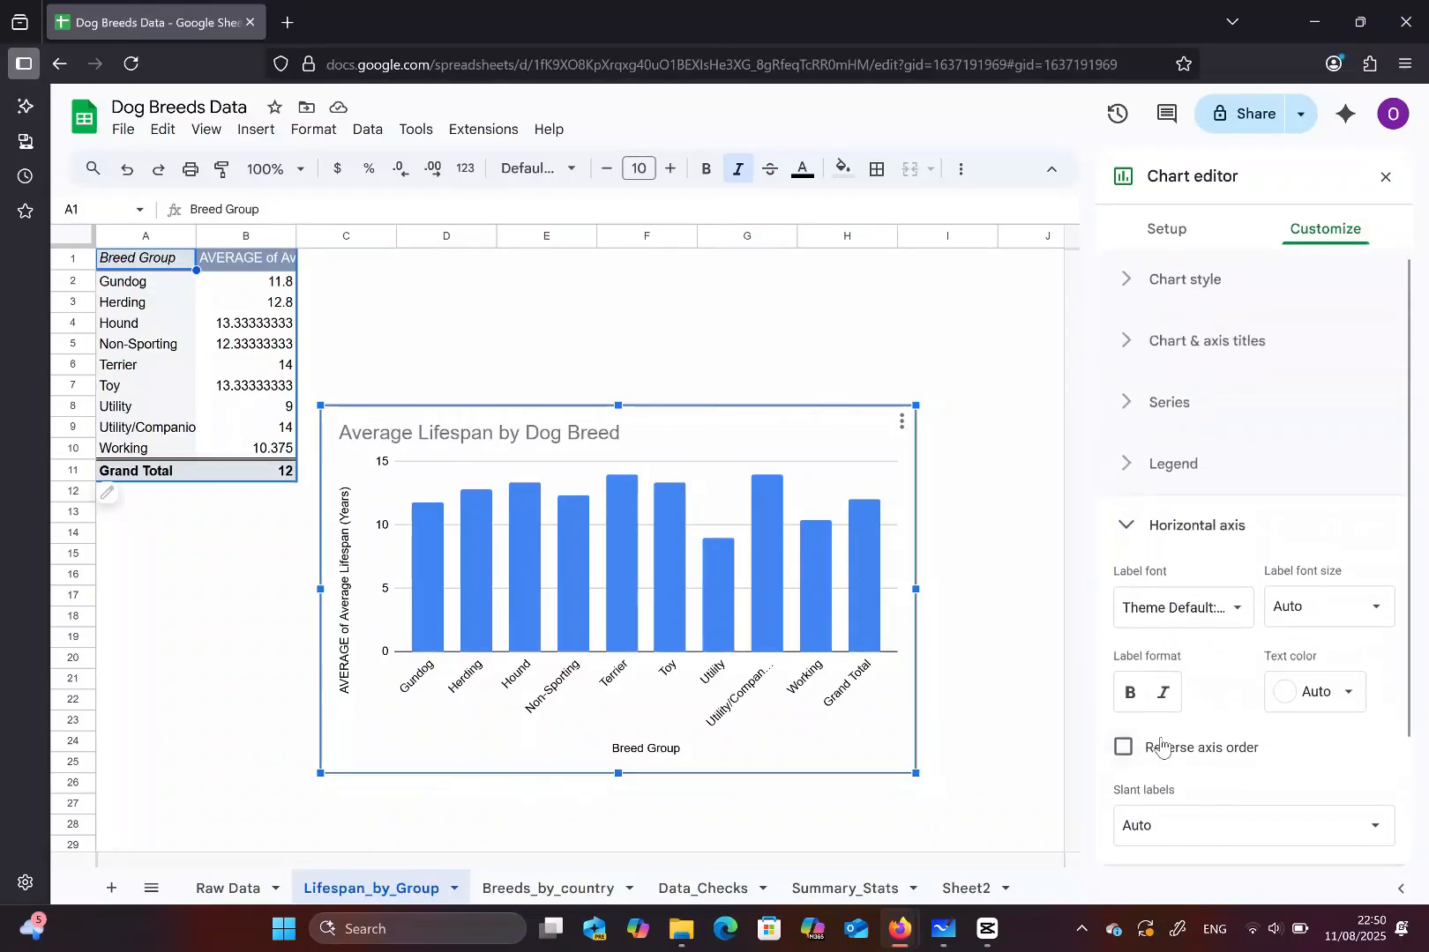
pyautogui.click(1121, 366)
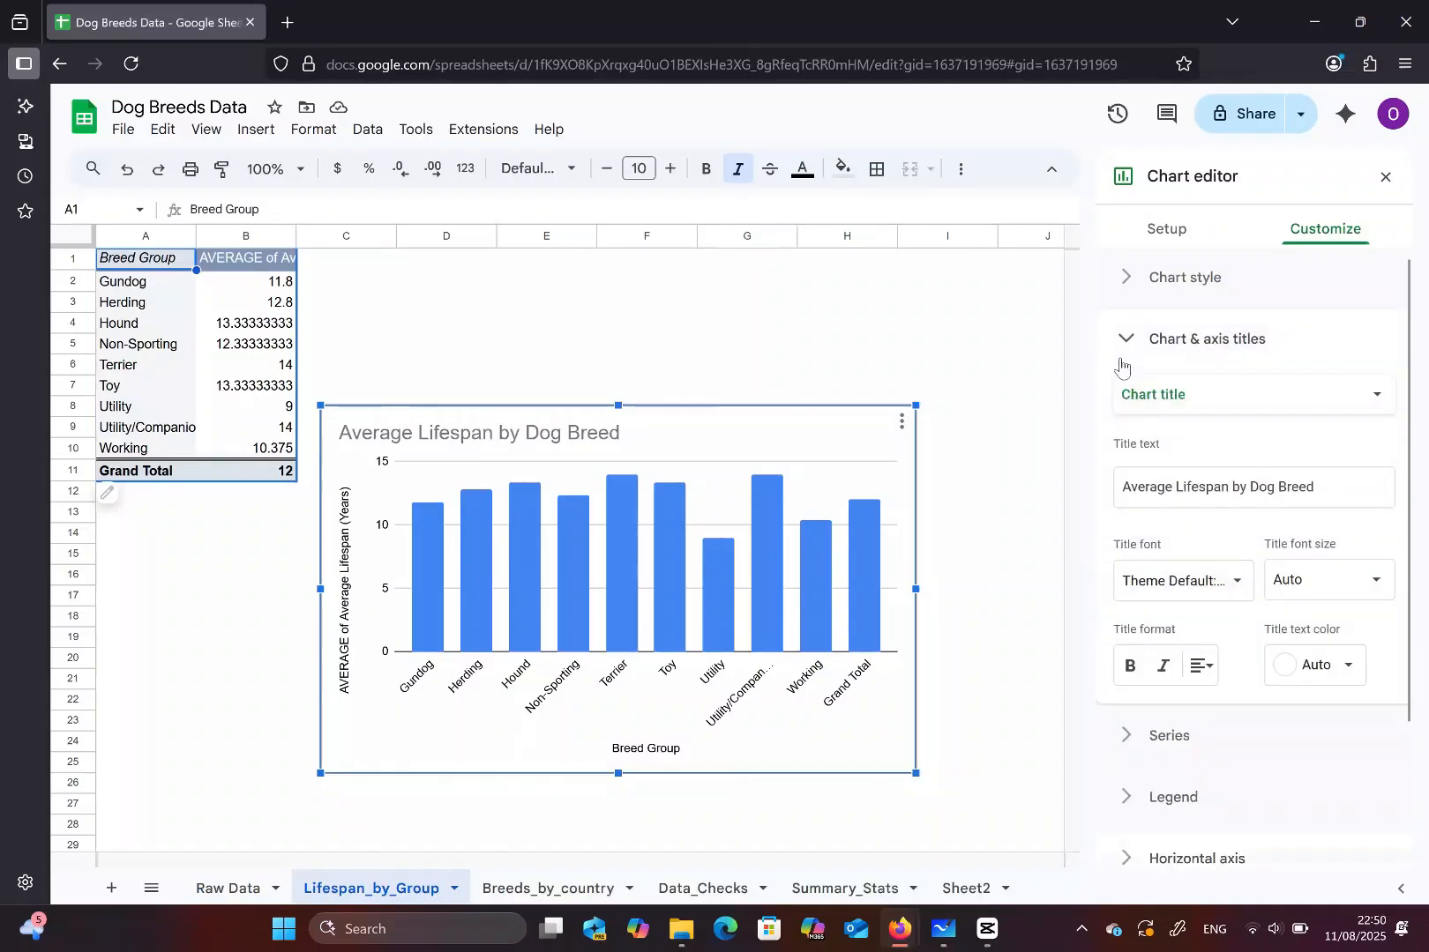
pyautogui.click(1122, 362)
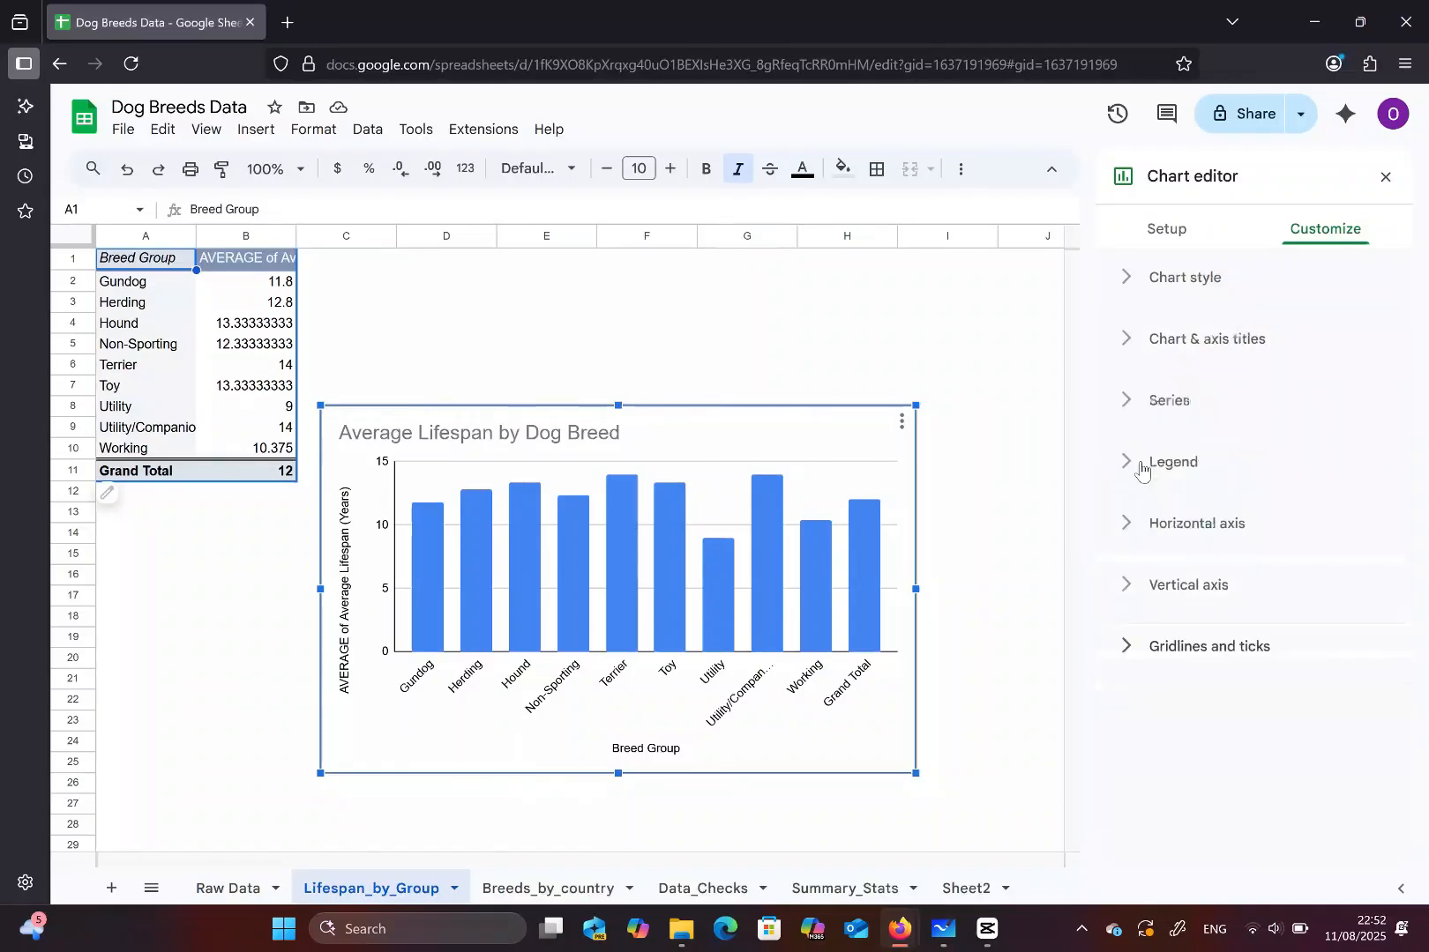
# - Shorten the chart's vertical axis title to "Average Lifespan (Years)"
pyautogui.click(1129, 339)
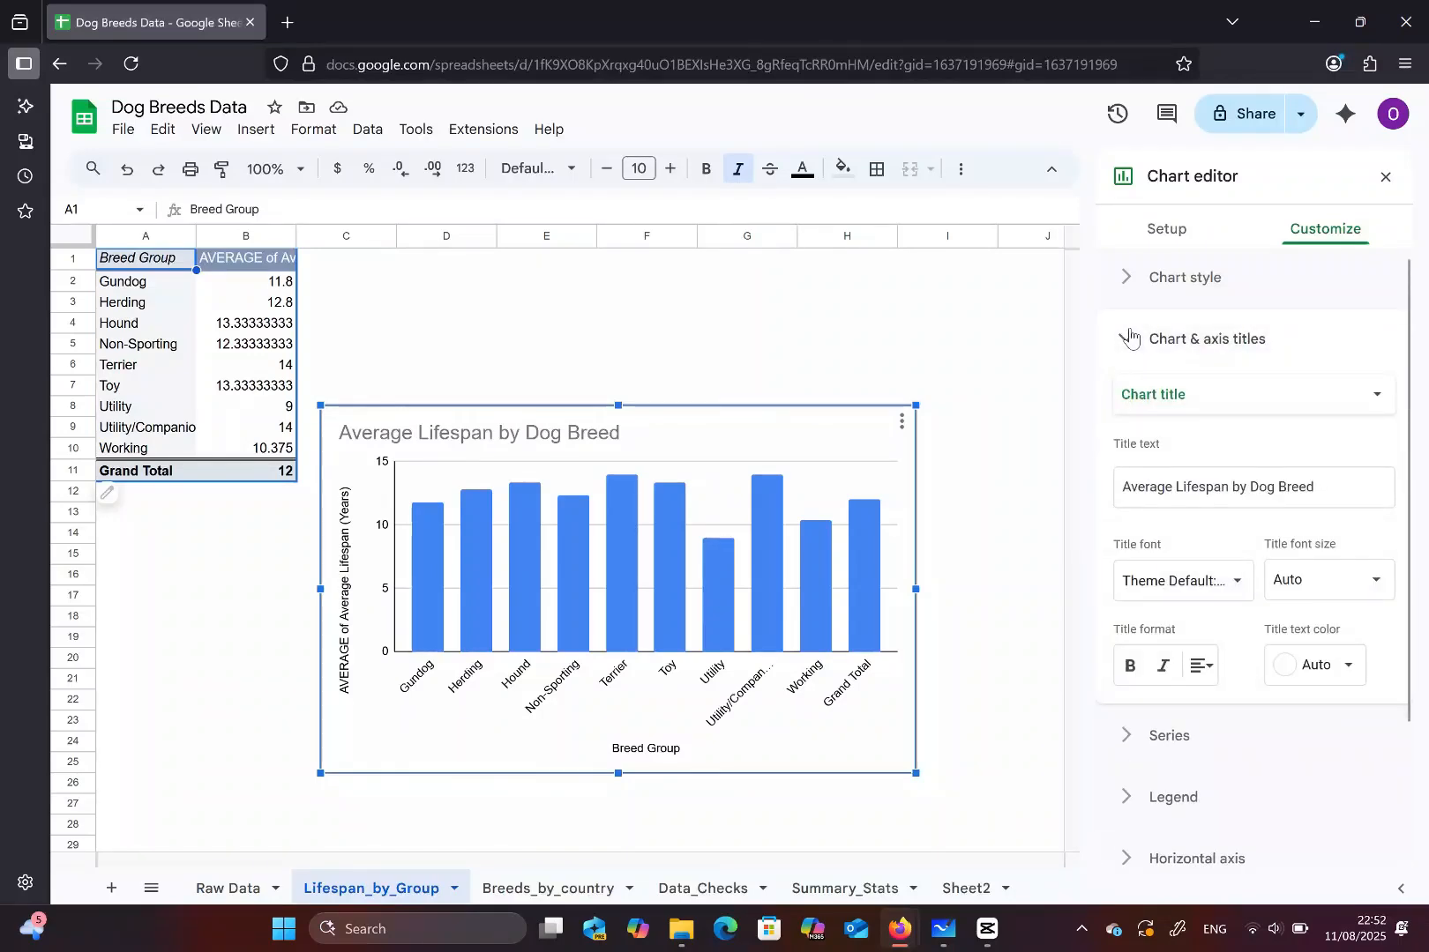
pyautogui.click(1157, 401)
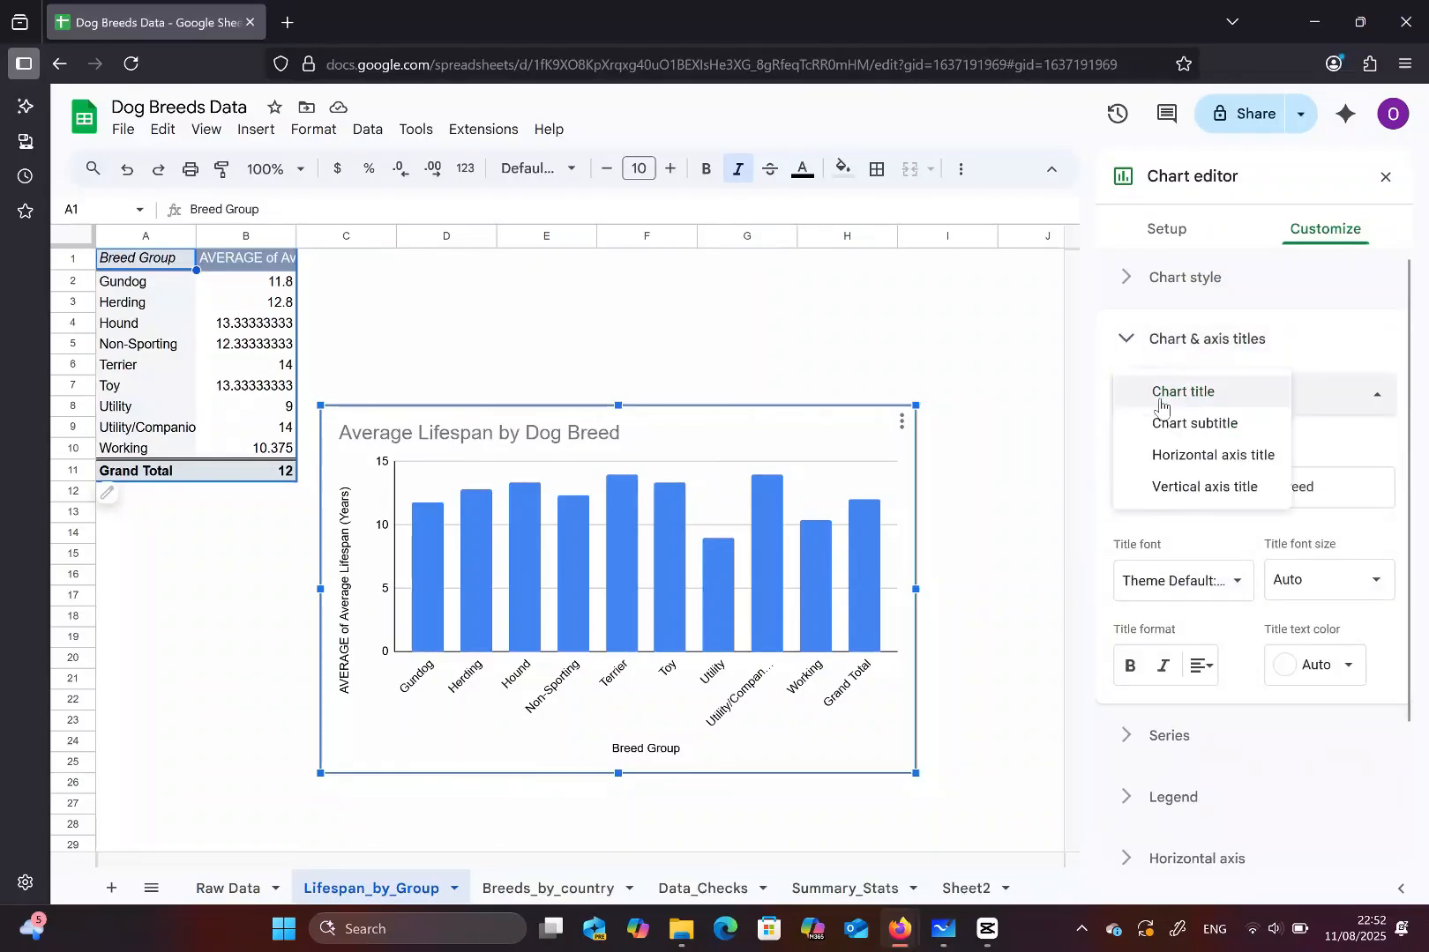
pyautogui.click(1157, 459)
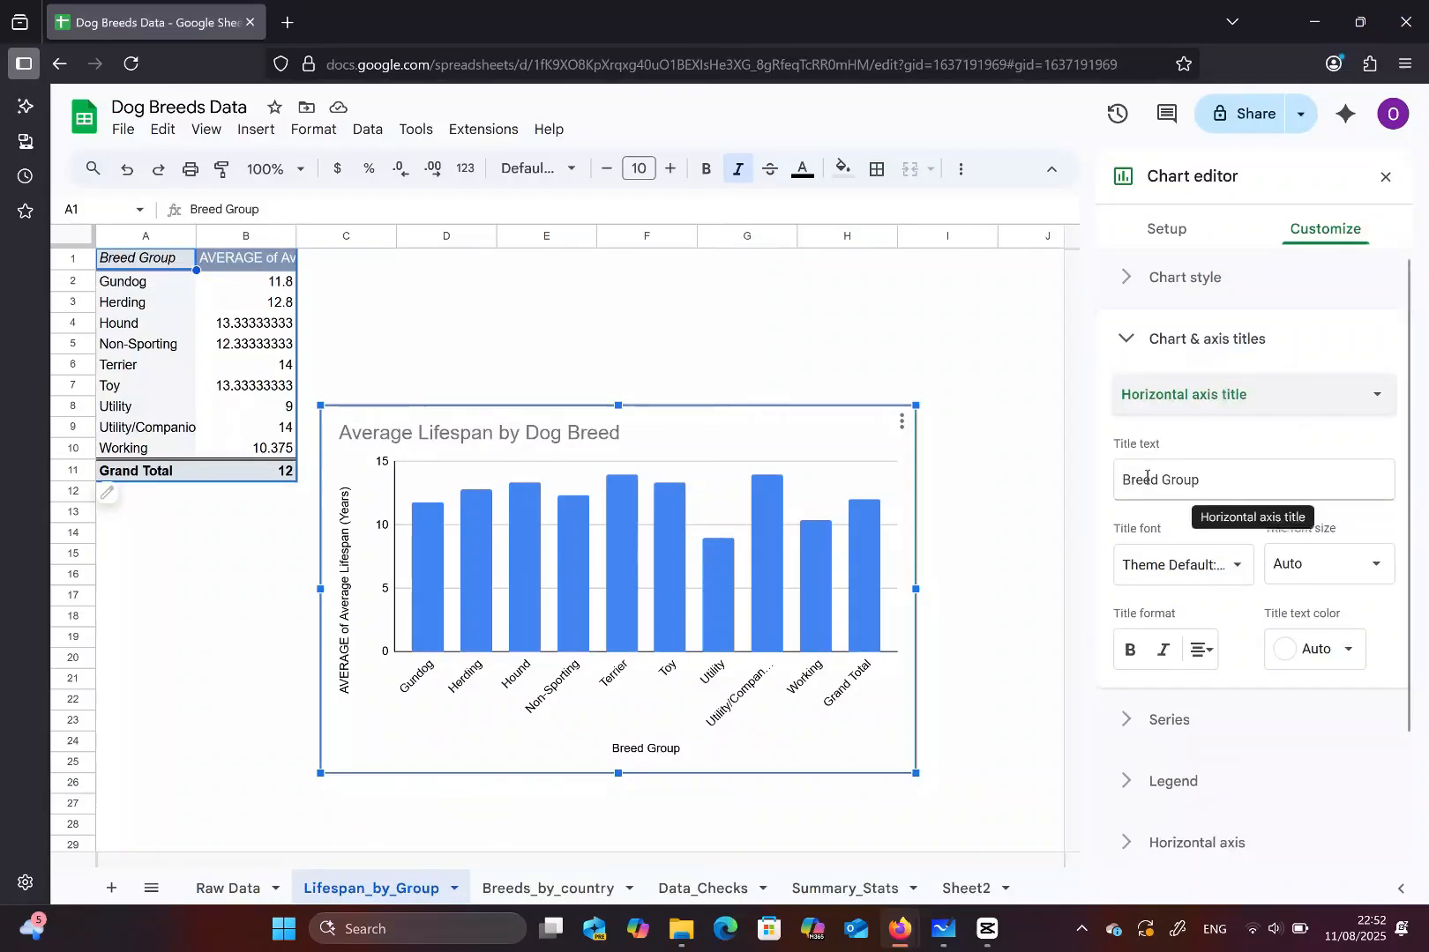
pyautogui.click(1183, 408)
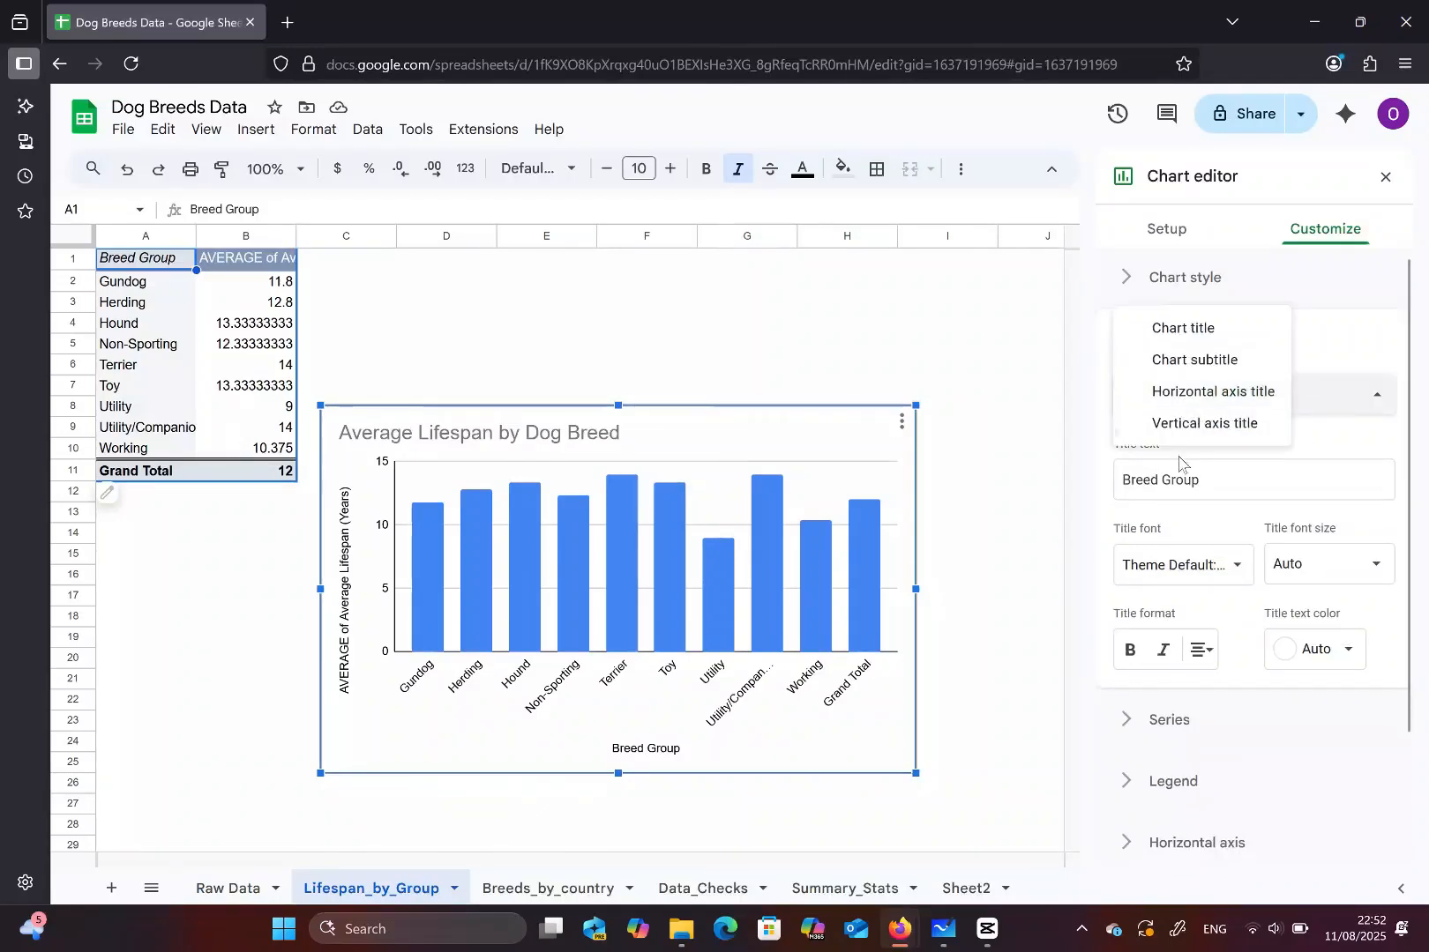
pyautogui.click(1179, 426)
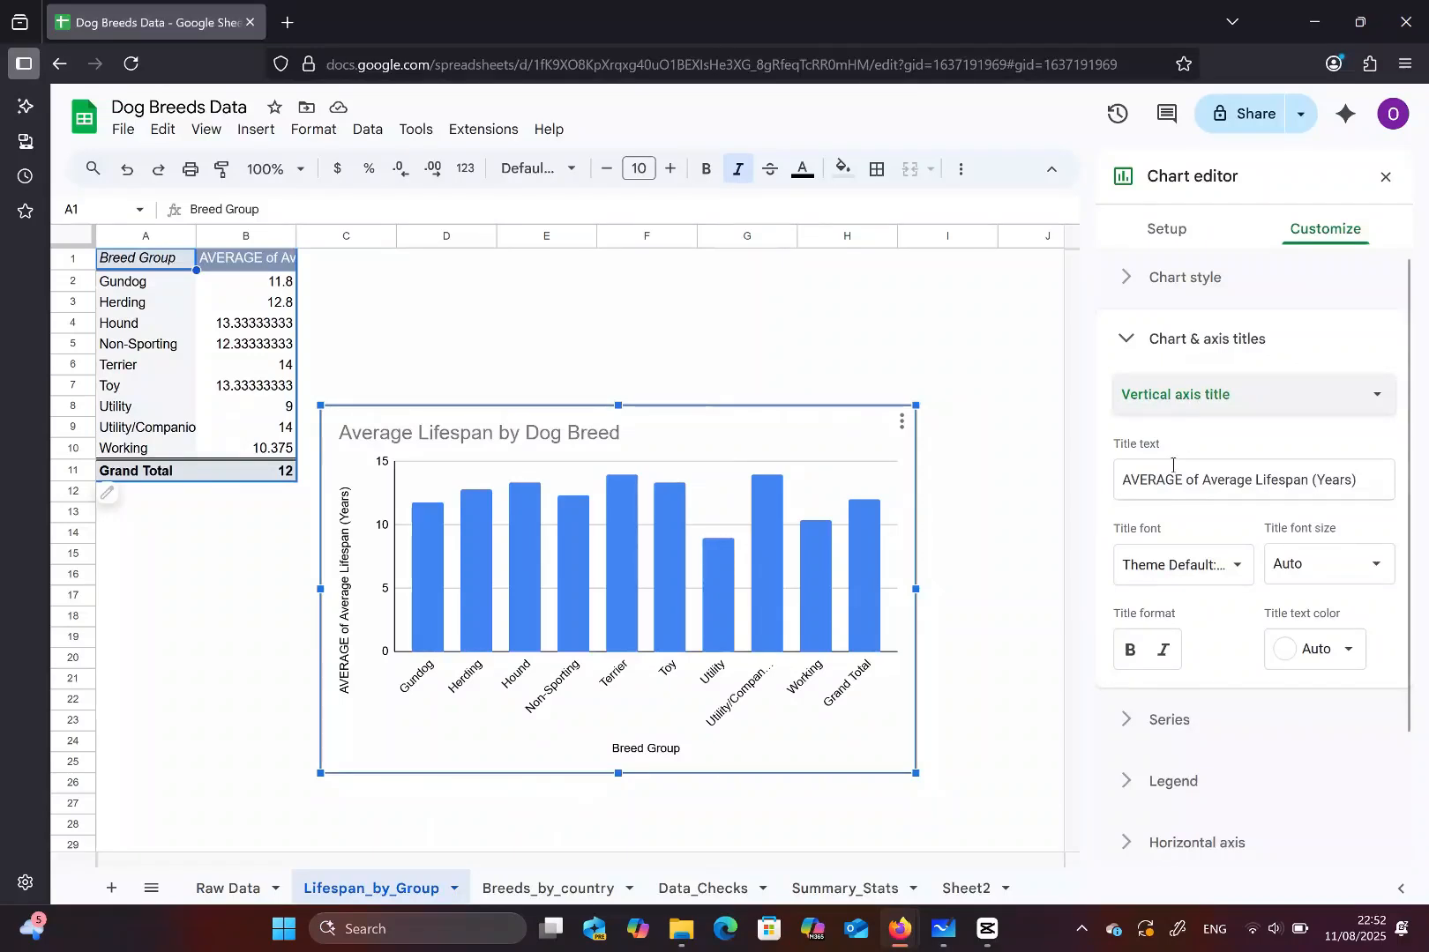
pyautogui.click(1202, 480)
pyautogui.press('BackSpace')
pyautogui.press('BackSpace')
pyautogui.press('BackSpace')
pyautogui.press('BackSpace')
pyautogui.press('BackSpace')
pyautogui.press('BackSpace')
pyautogui.press('BackSpace')
pyautogui.press('BackSpace')
pyautogui.press('BackSpace')
pyautogui.press('BackSpace')
pyautogui.press('BackSpace')
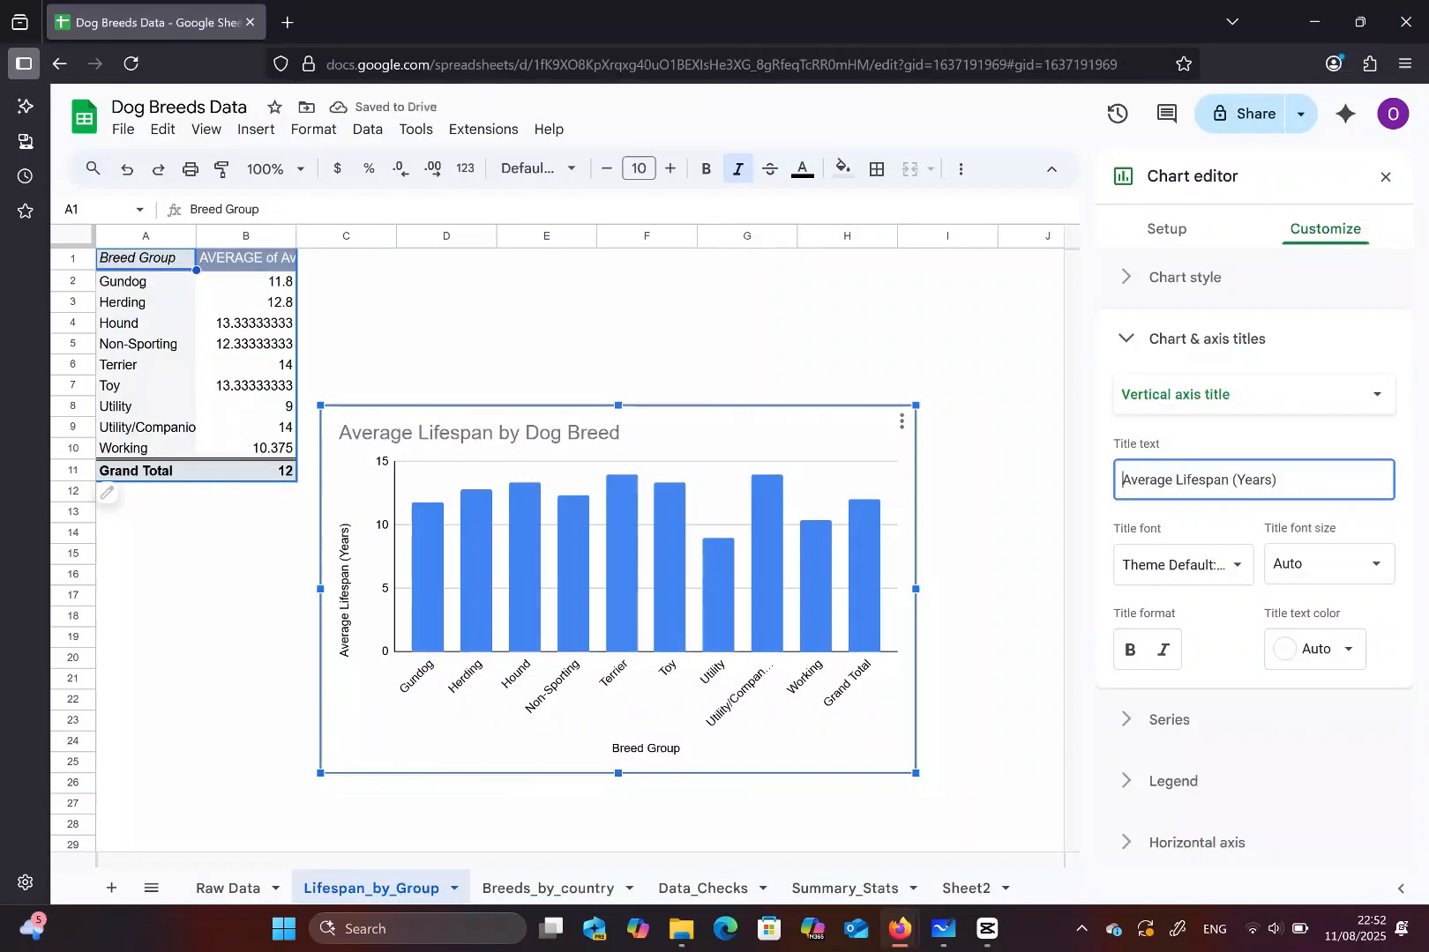
pyautogui.click(1128, 344)
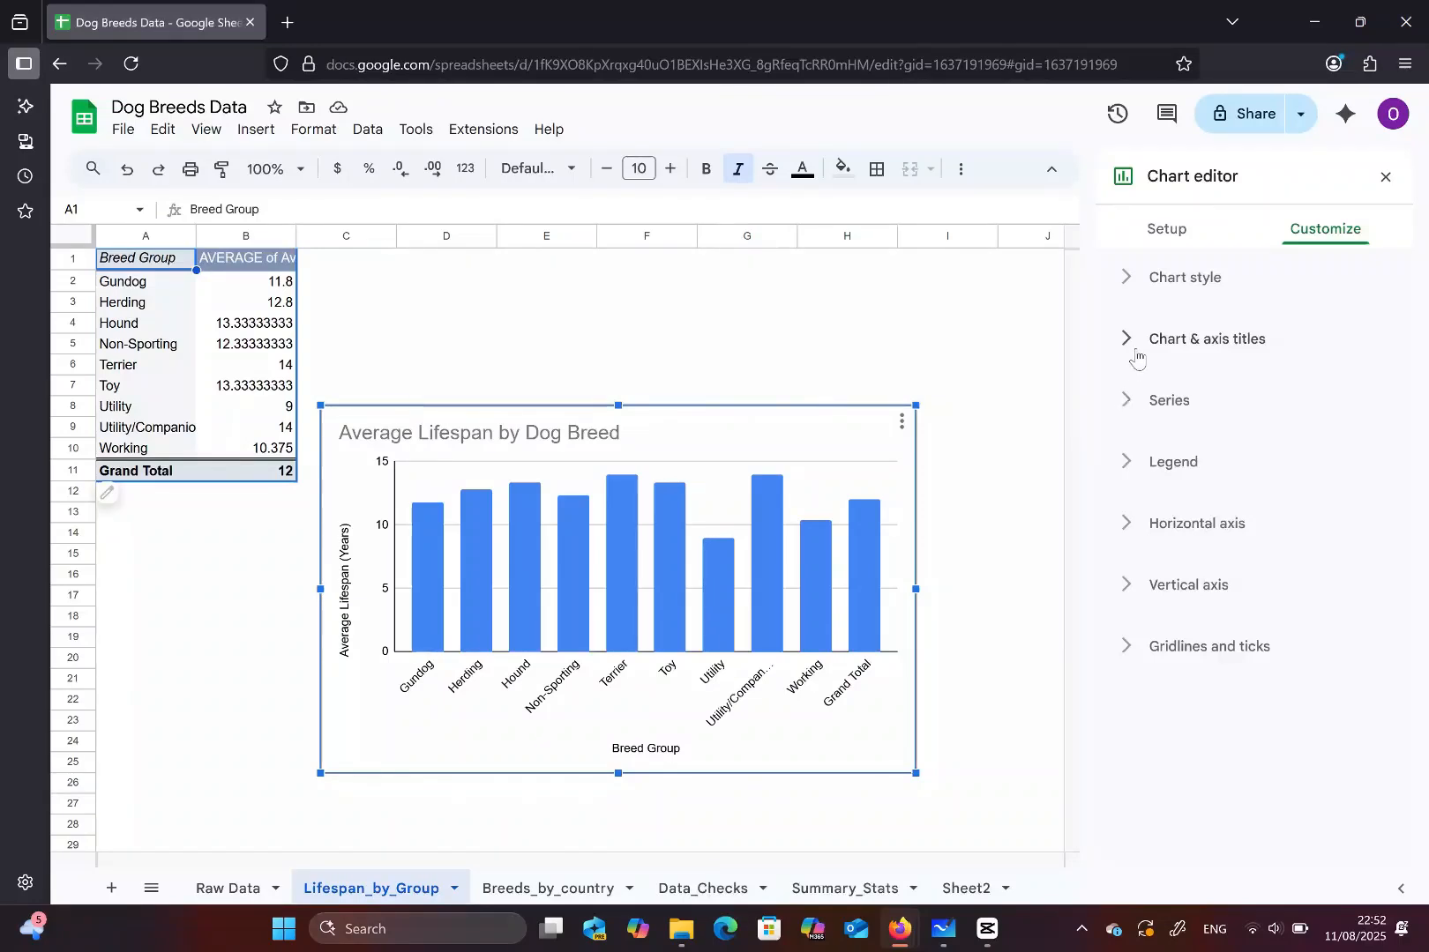
pyautogui.click(1135, 345)
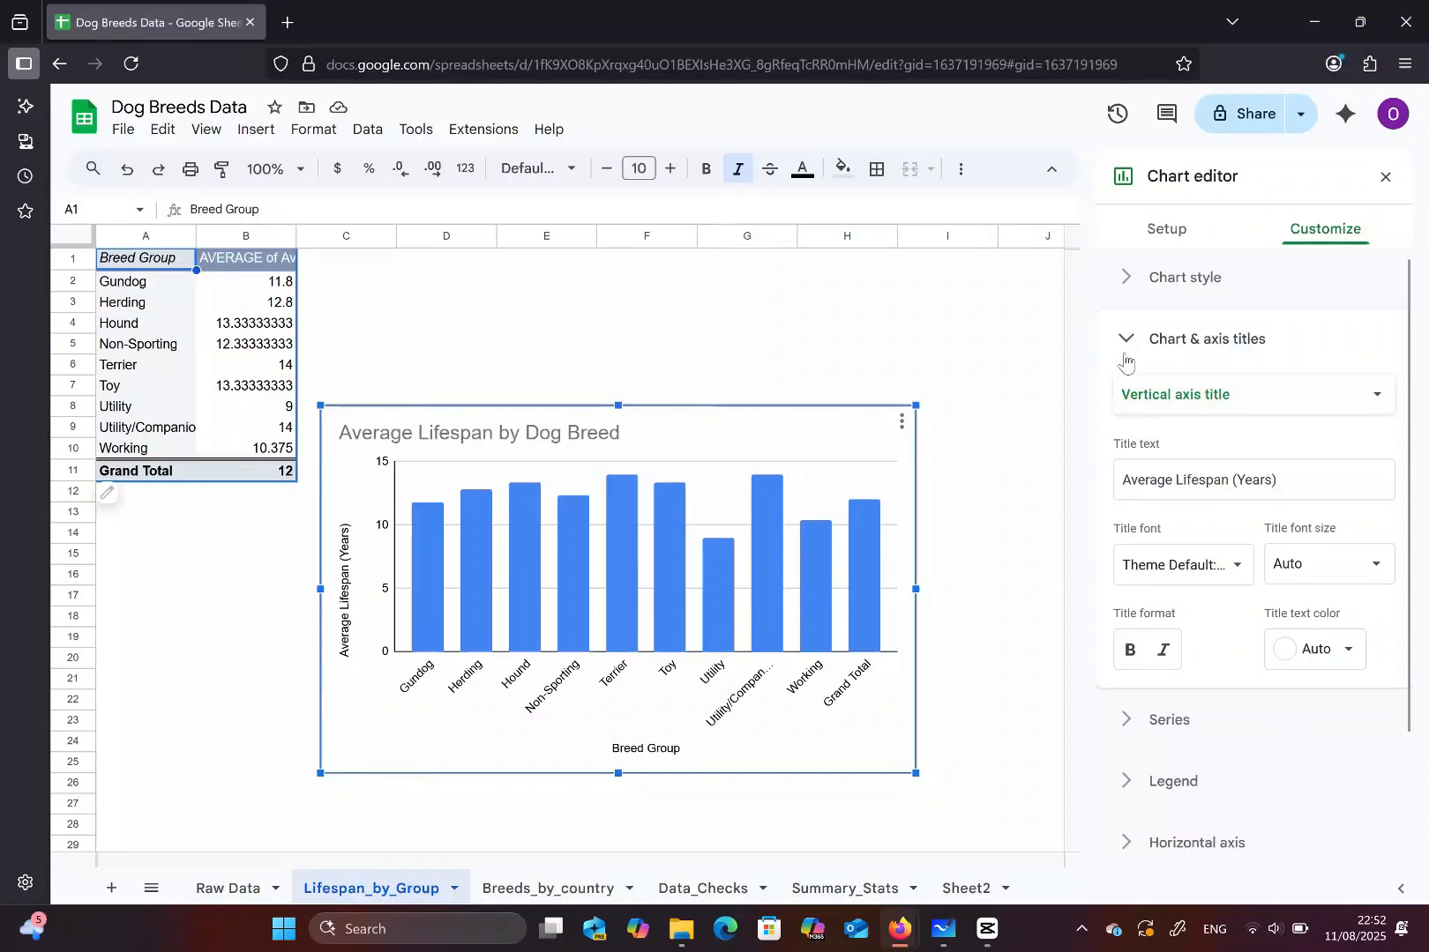
pyautogui.click(1125, 339)
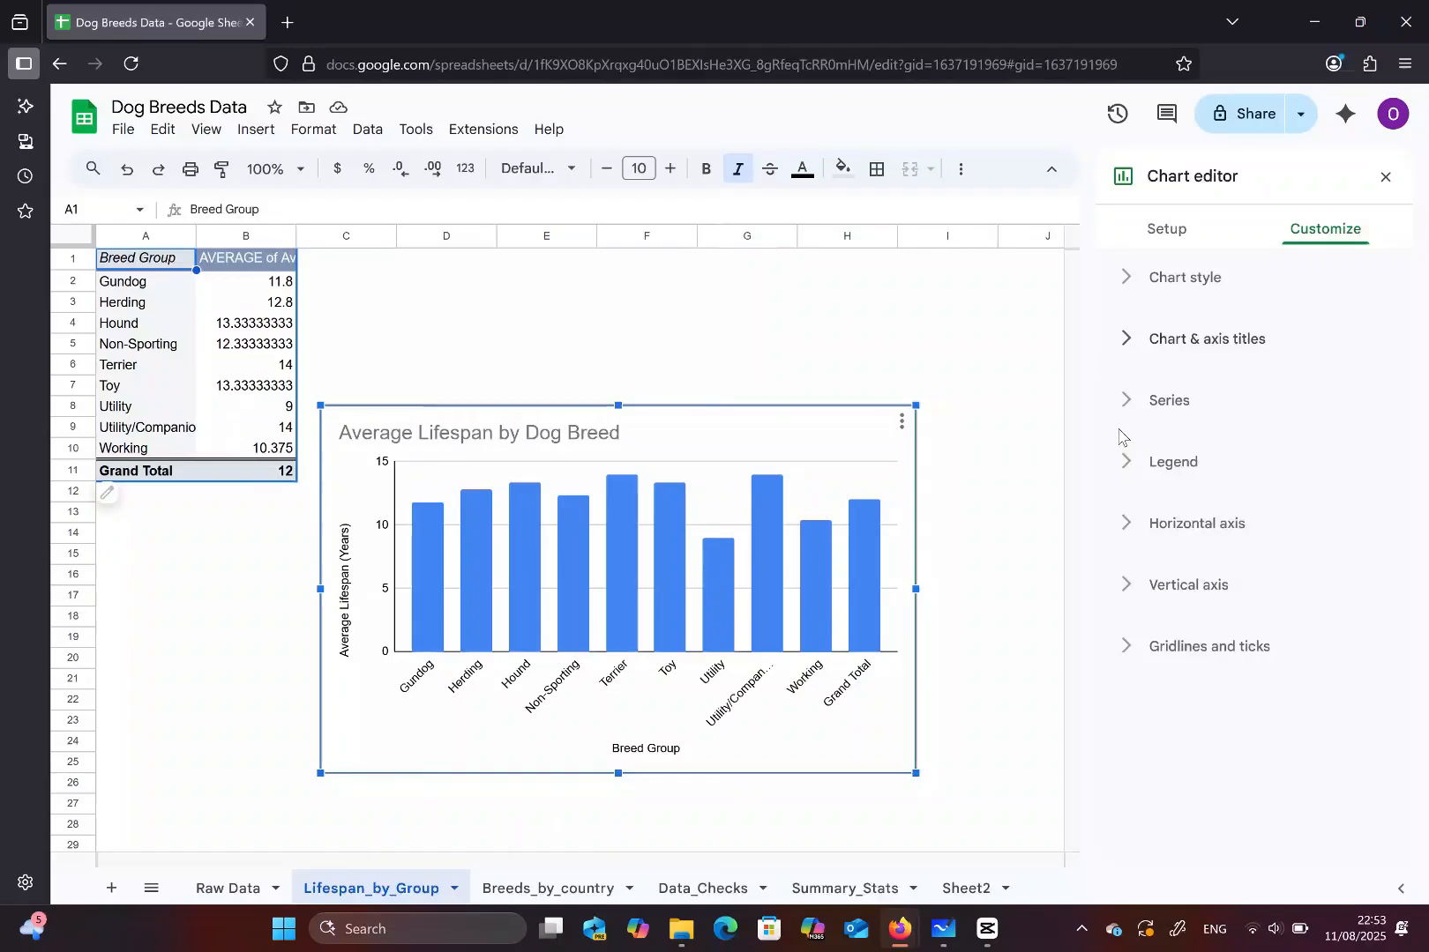
pyautogui.click(1120, 467)
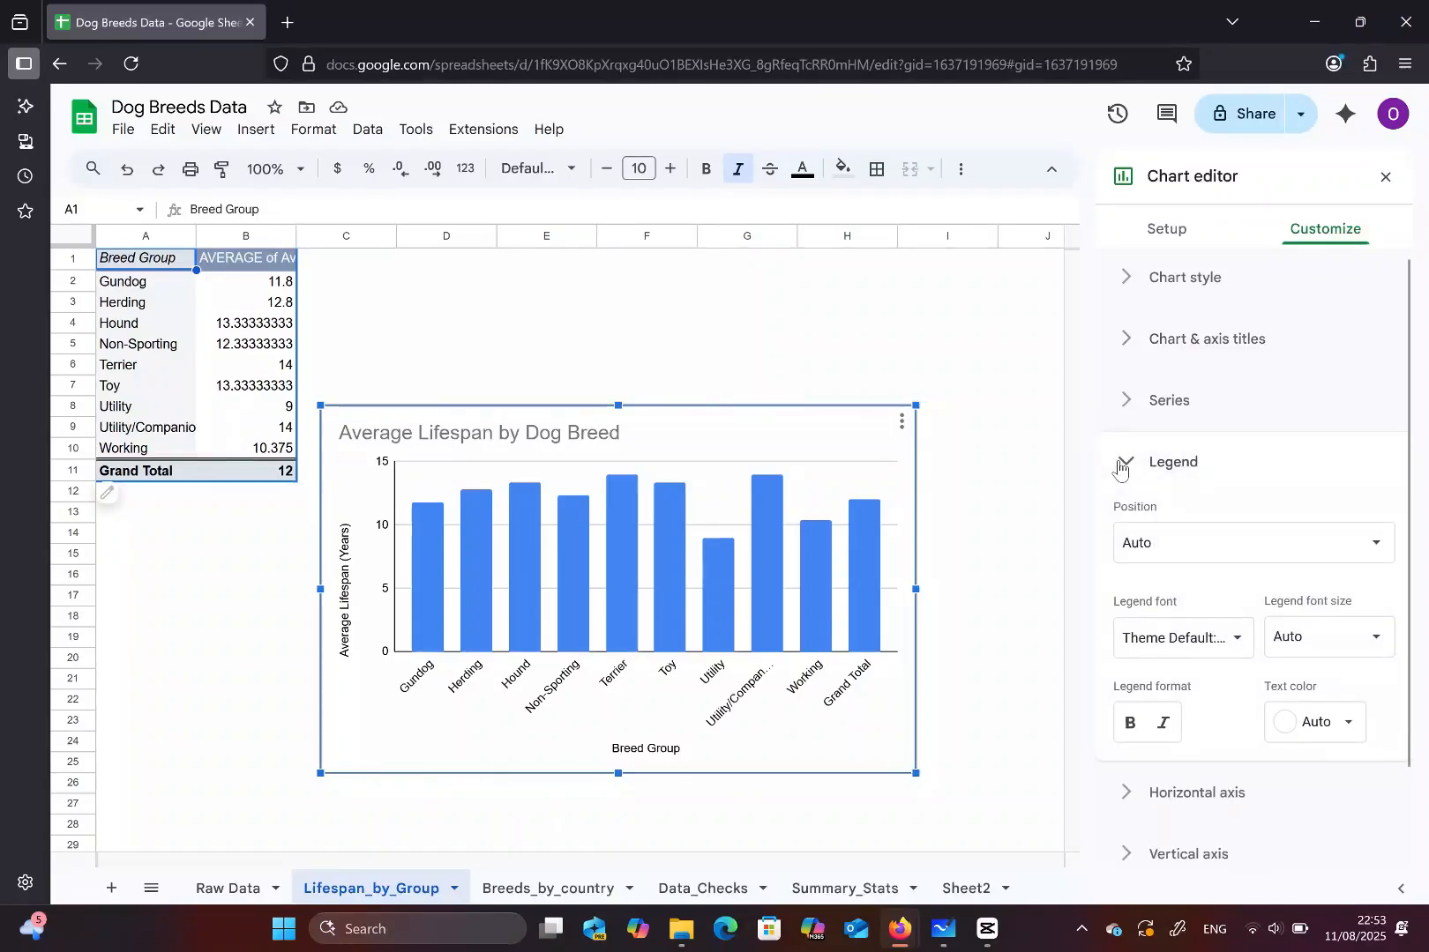
pyautogui.click(1120, 465)
pyautogui.click(1121, 280)
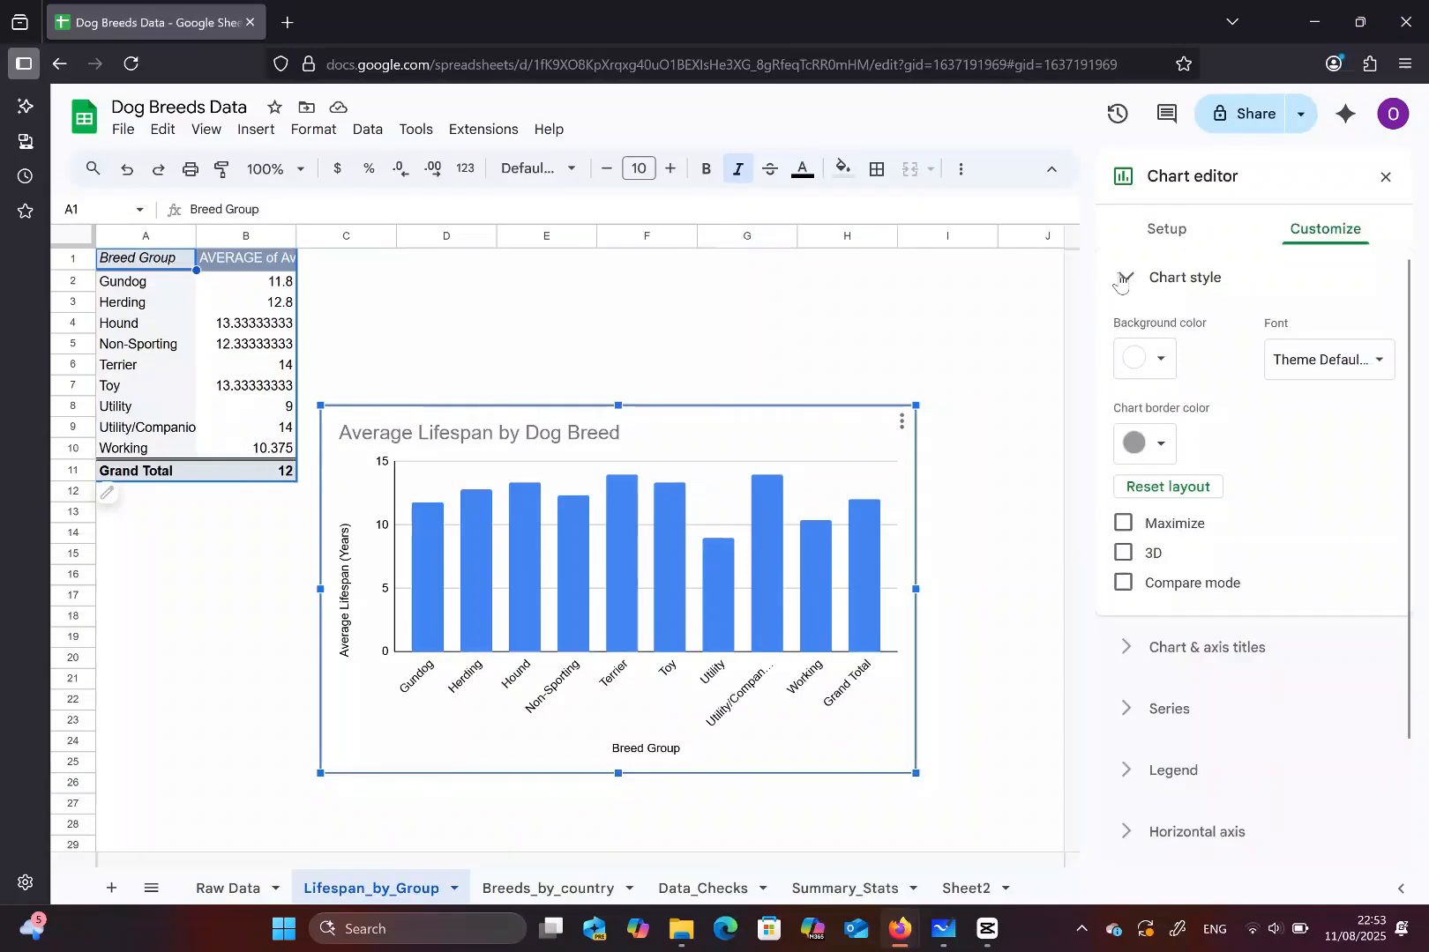
pyautogui.click(1121, 279)
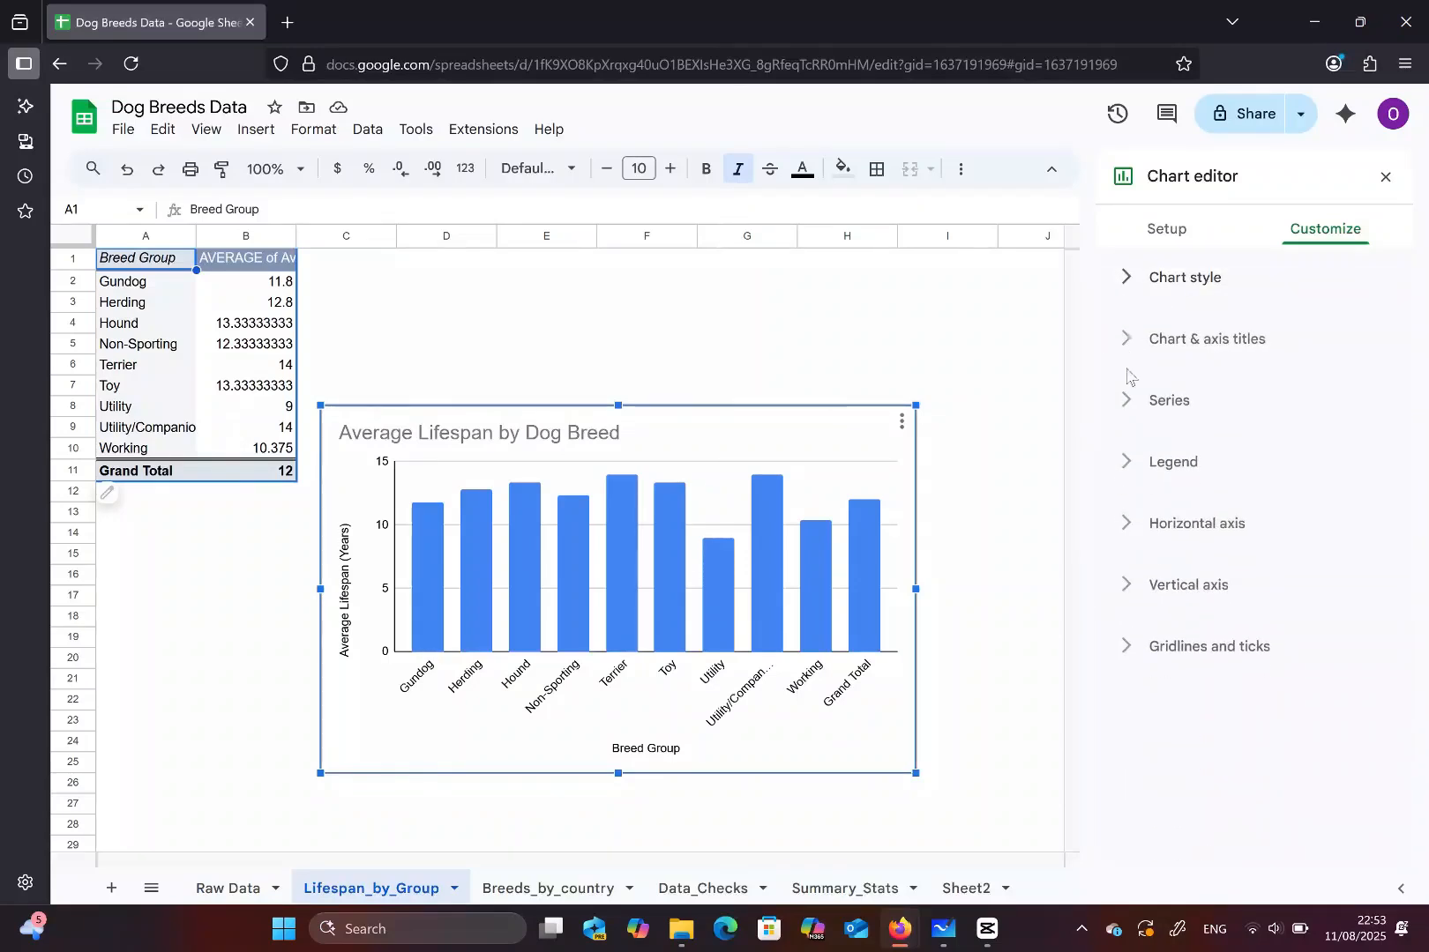
# - Add data labels of type Value to the average lifespan series and make the labels bold
pyautogui.click(1124, 396)
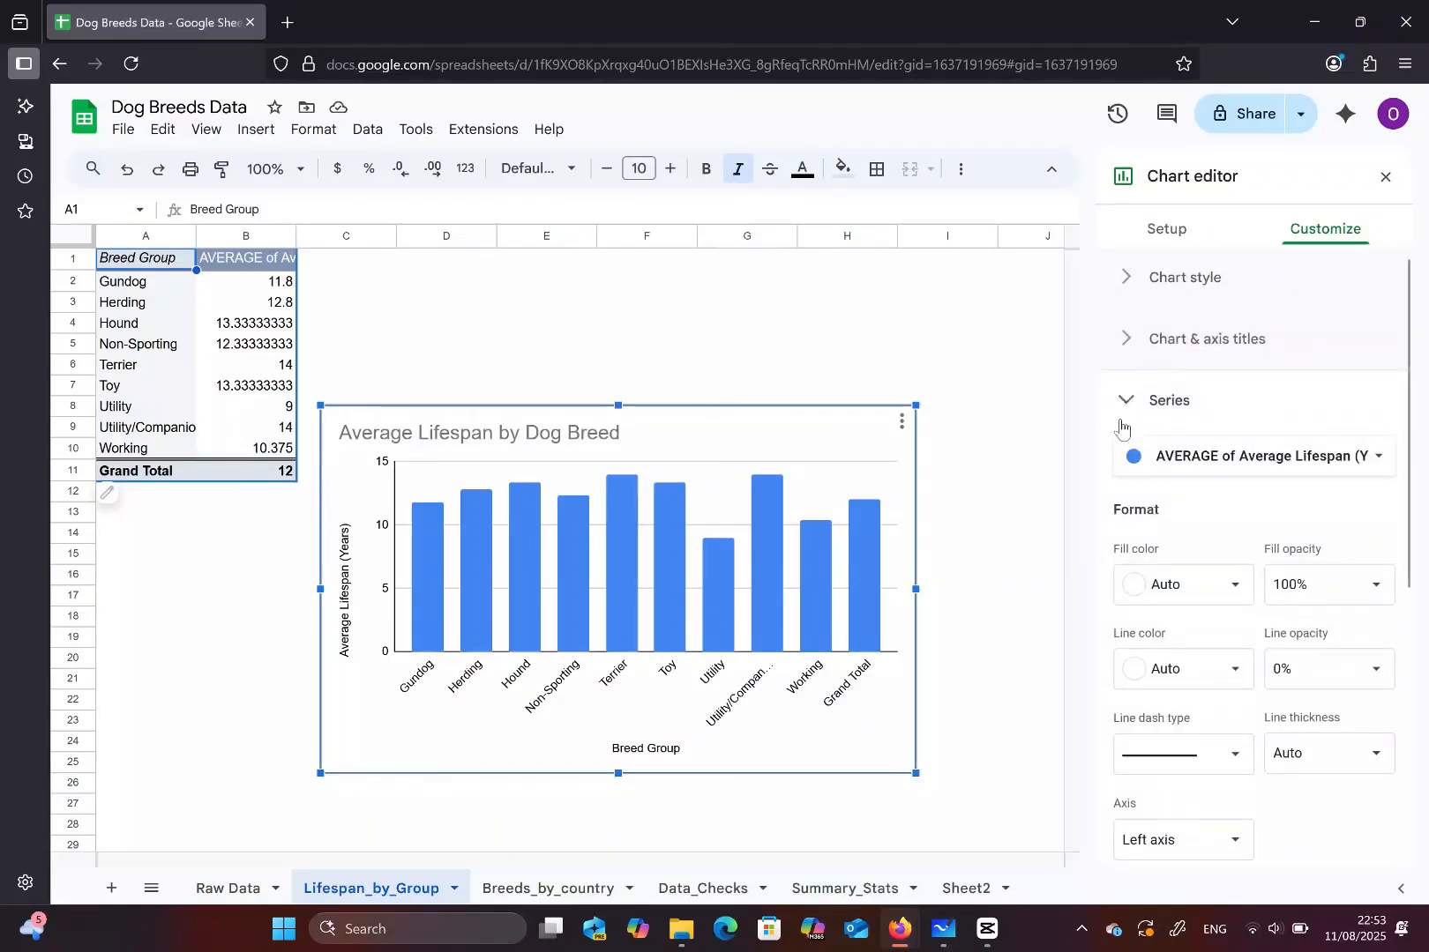
pyautogui.scroll(-2, 1138, 429)
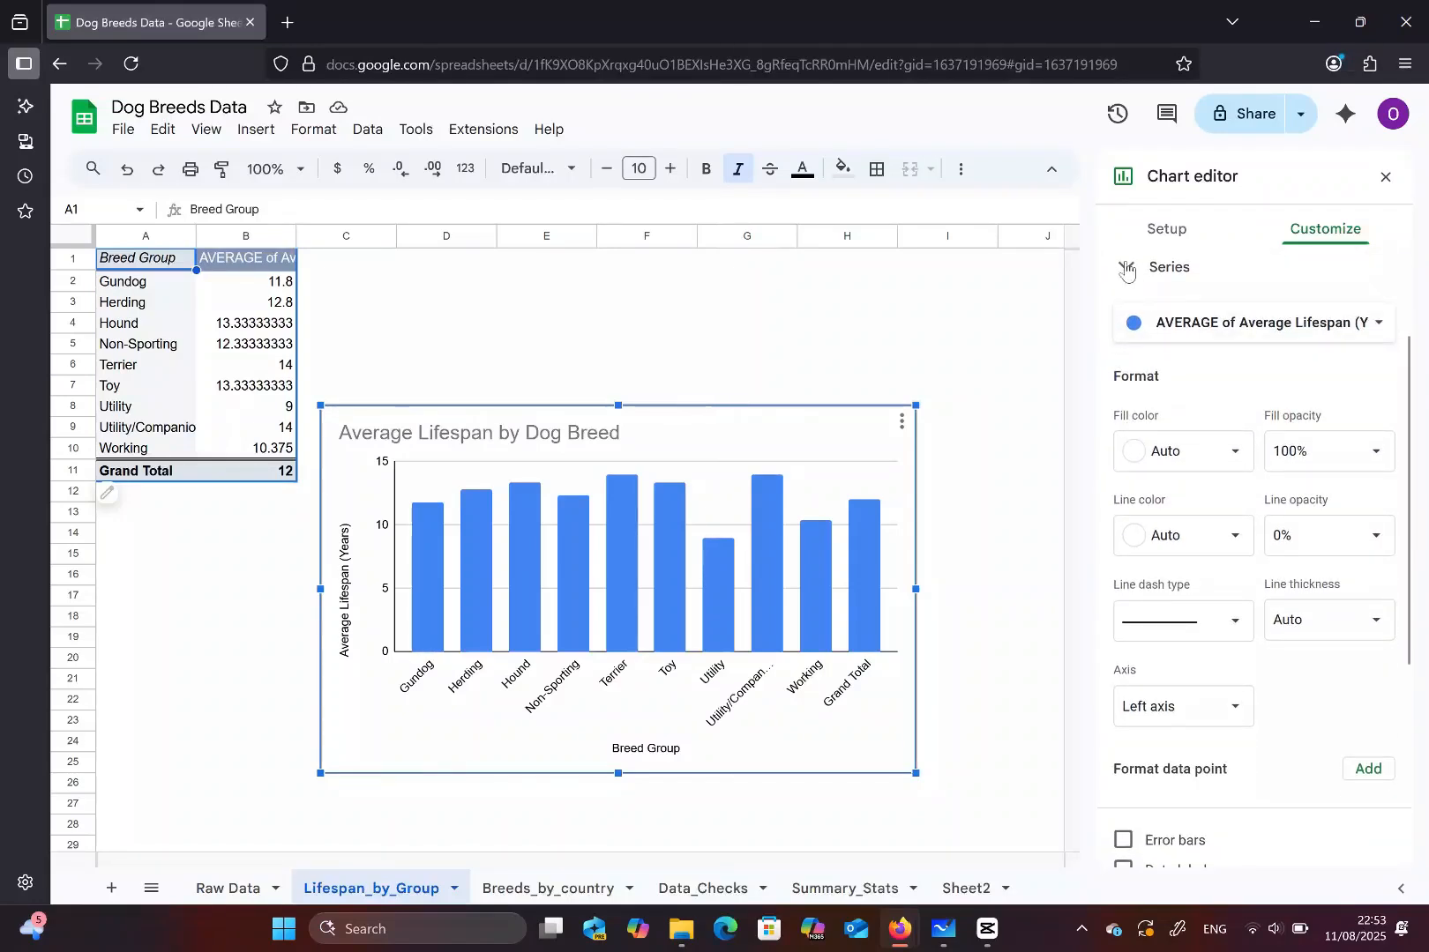
pyautogui.scroll(-3, 1134, 280)
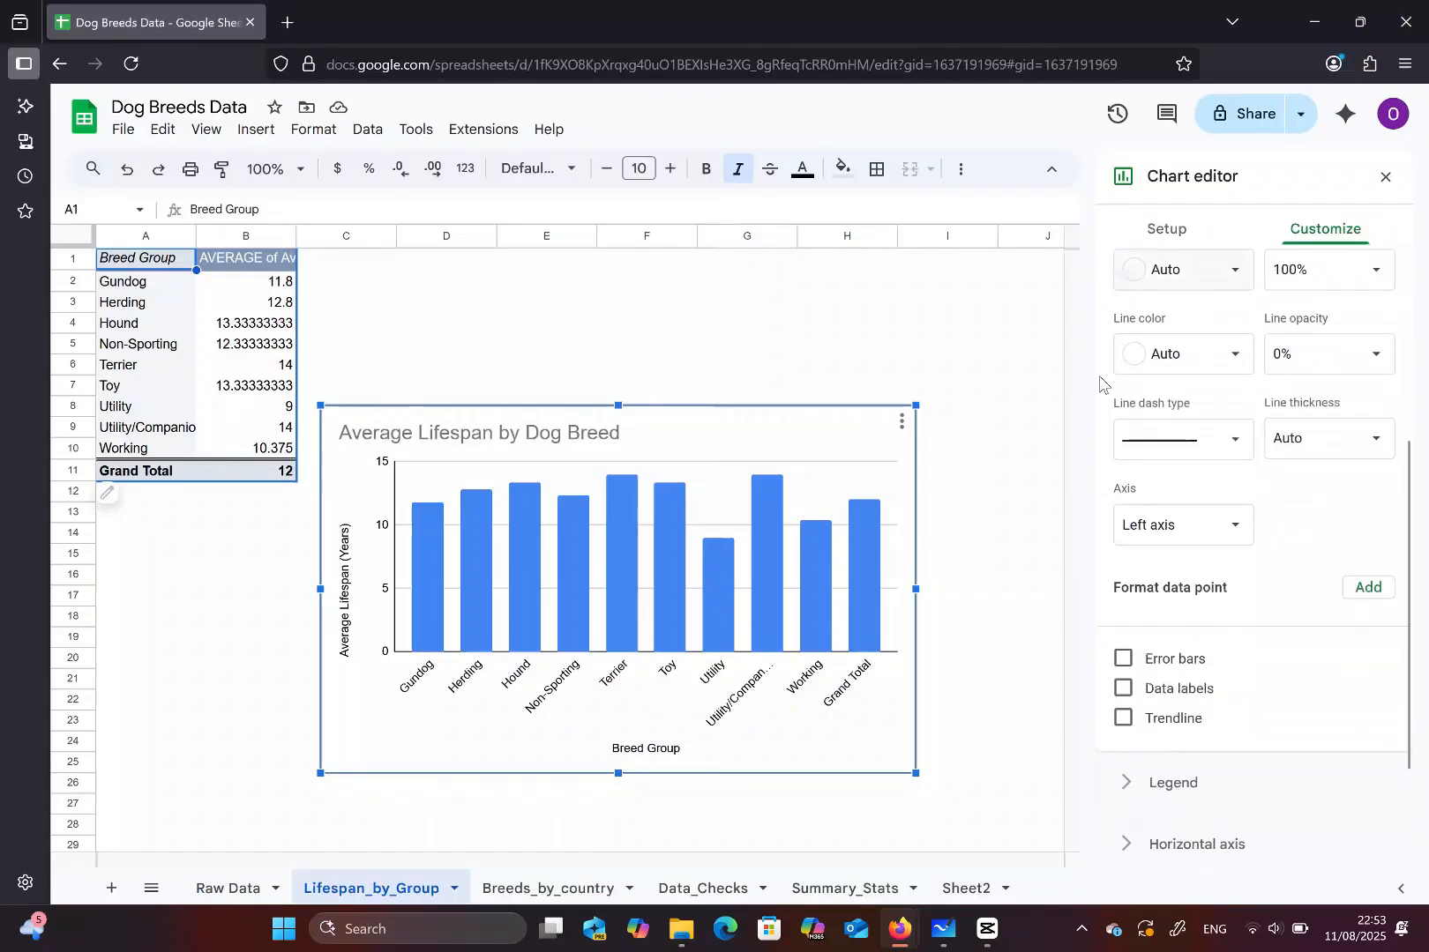
pyautogui.click(1122, 689)
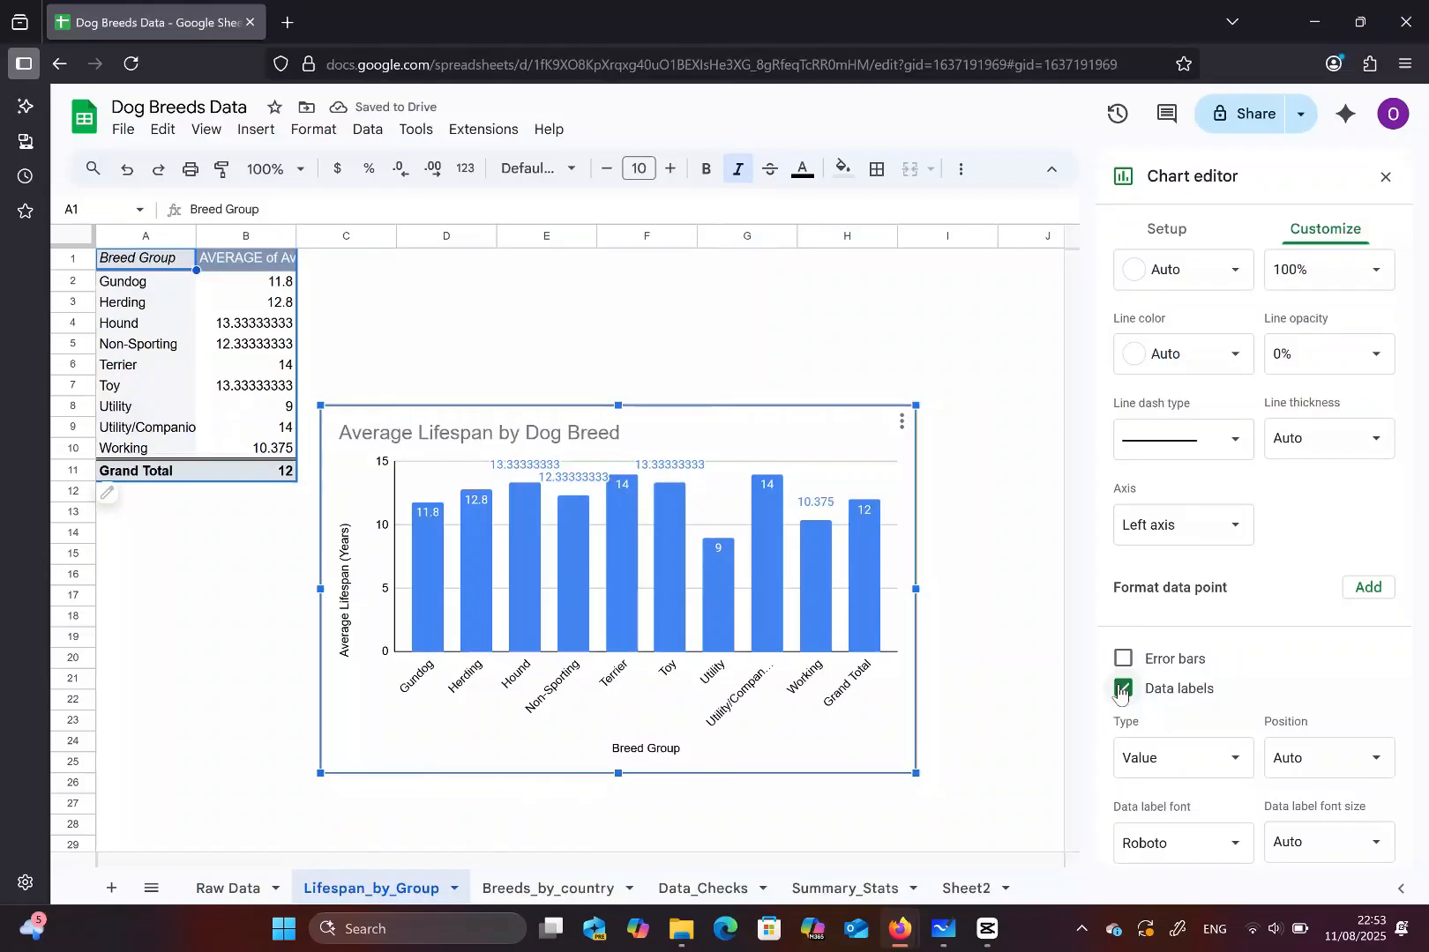
pyautogui.click(1148, 762)
pyautogui.click(1161, 757)
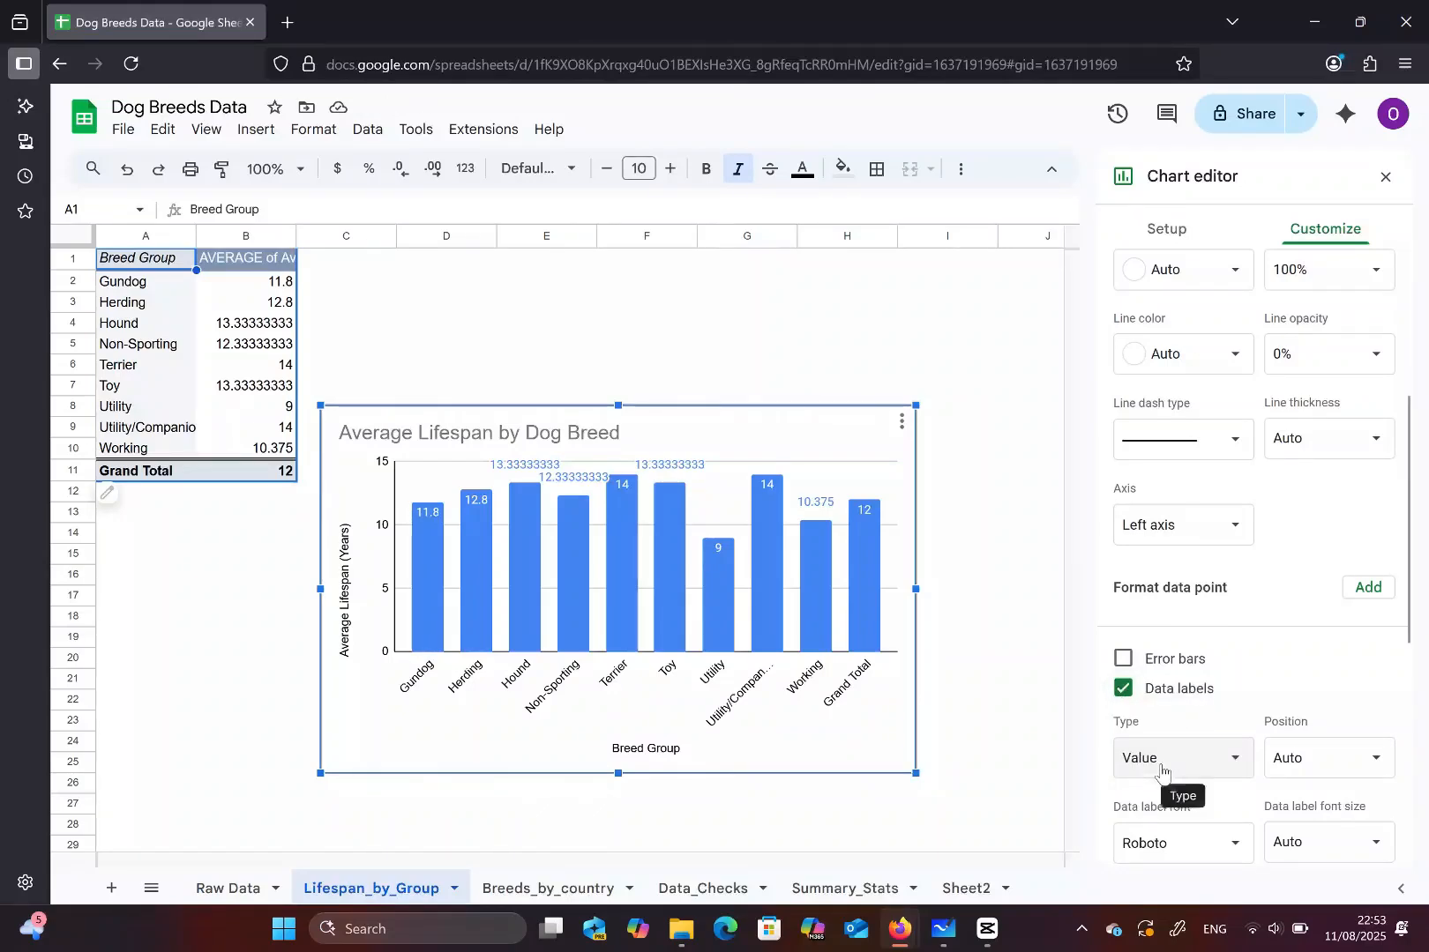
pyautogui.scroll(-1, 1161, 769)
pyautogui.scroll(-3, 1161, 769)
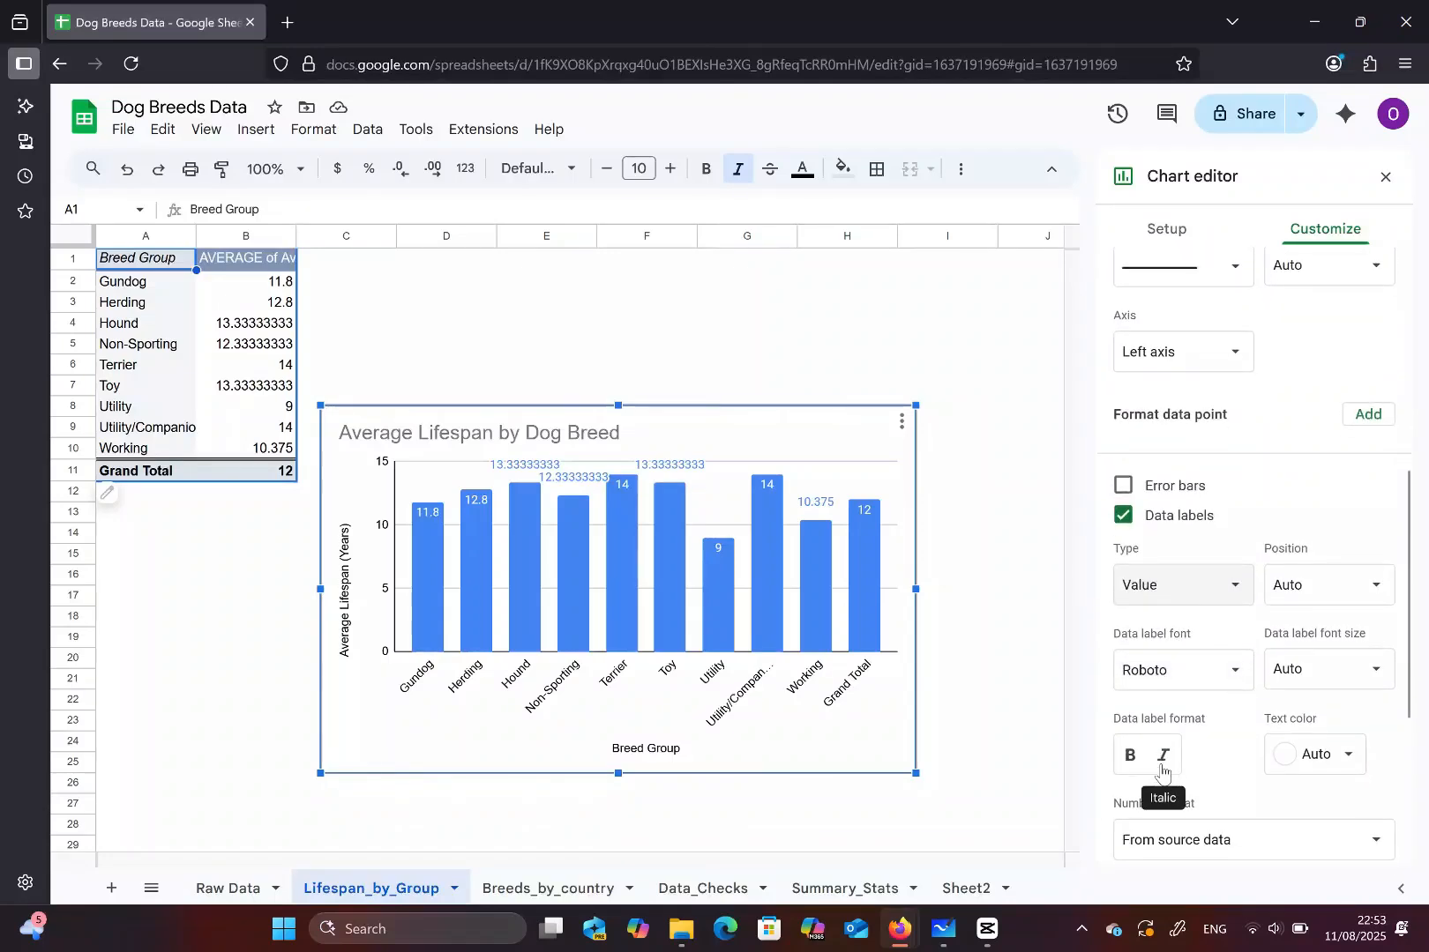
pyautogui.click(1132, 760)
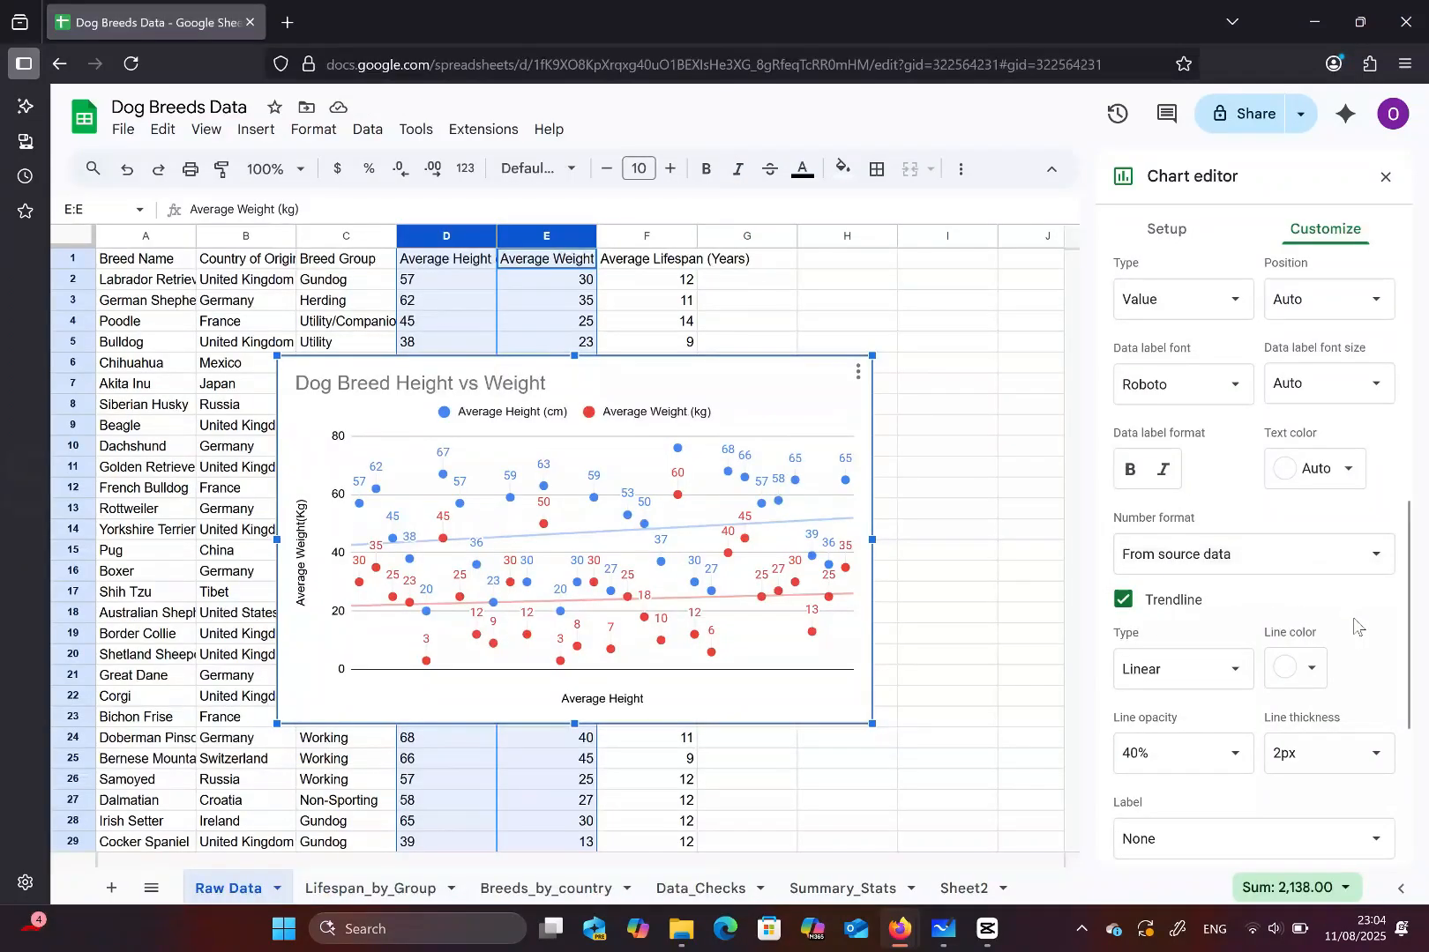
pyautogui.scroll(-3, 1351, 624)
pyautogui.scroll(-1, 1354, 626)
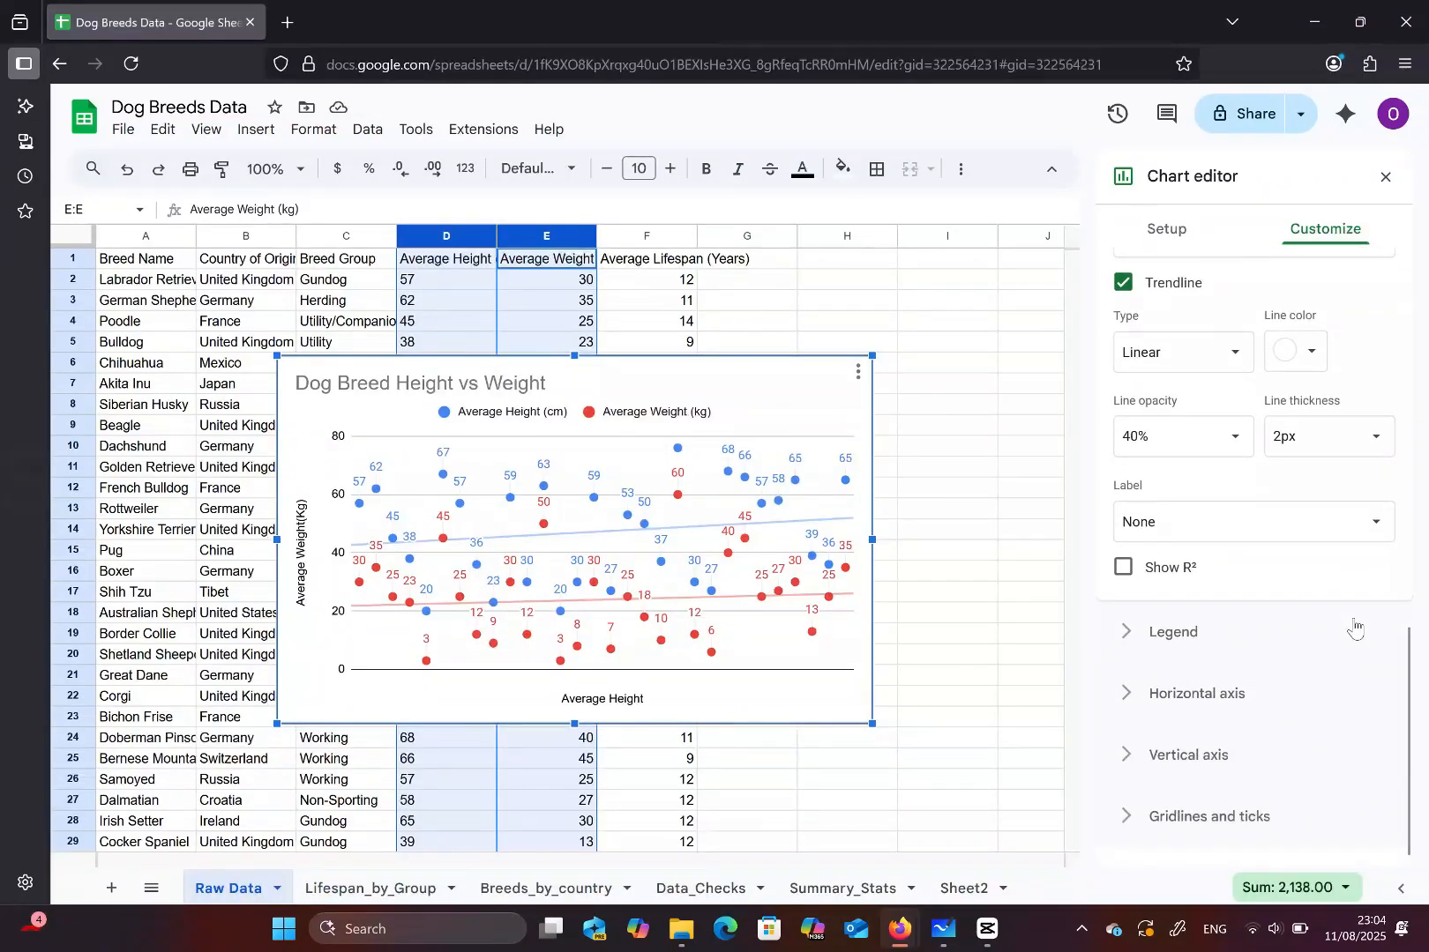
pyautogui.scroll(5, 1352, 626)
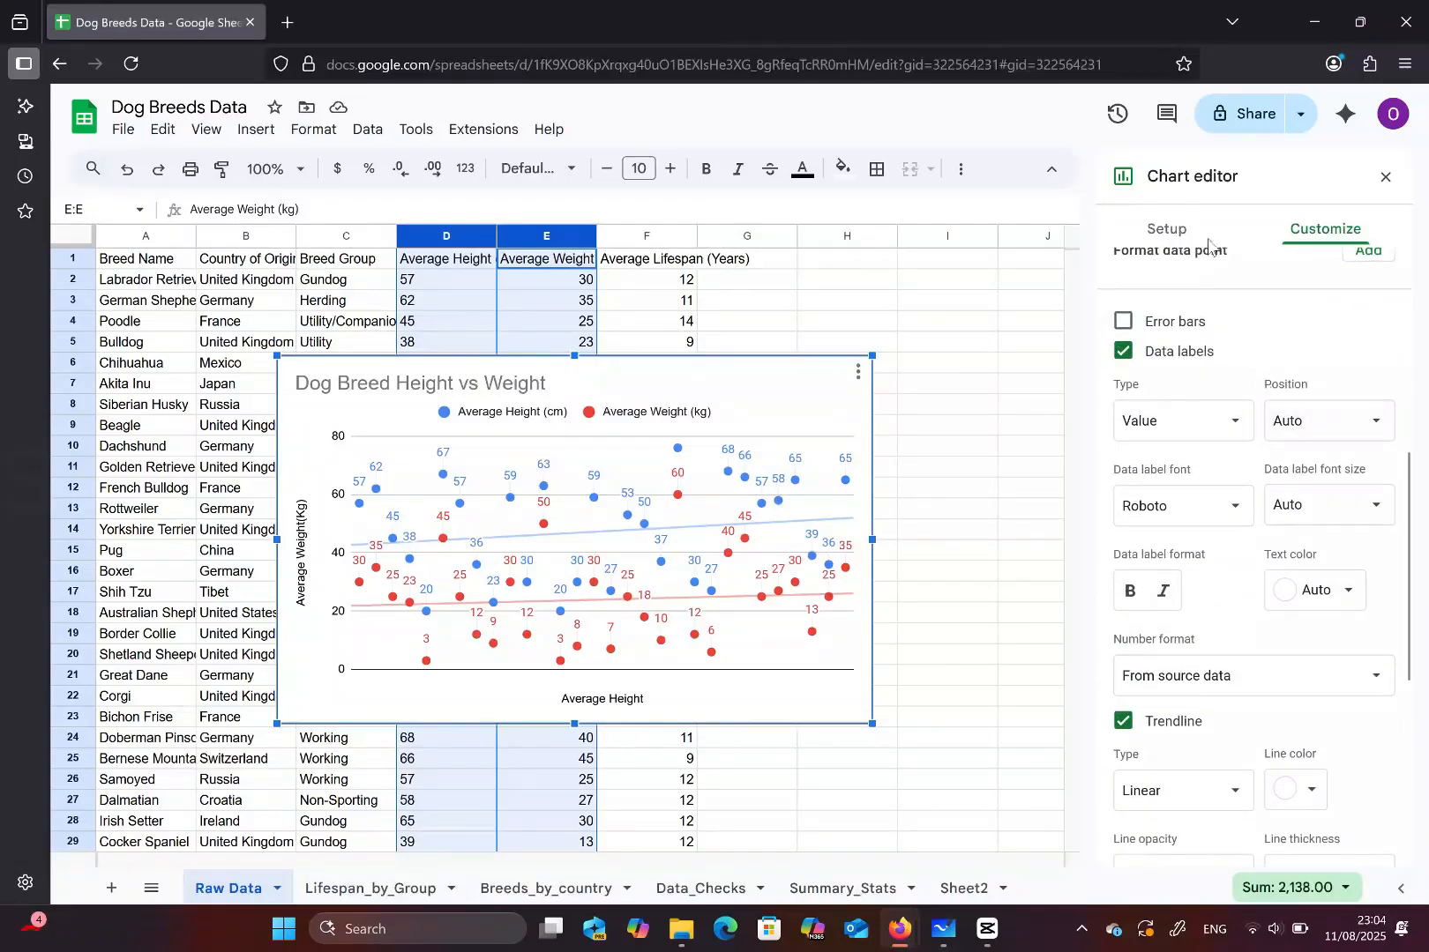
# - Examine the setup, series, chart style and title settings of the height versus weight scatter chart
pyautogui.click(1187, 229)
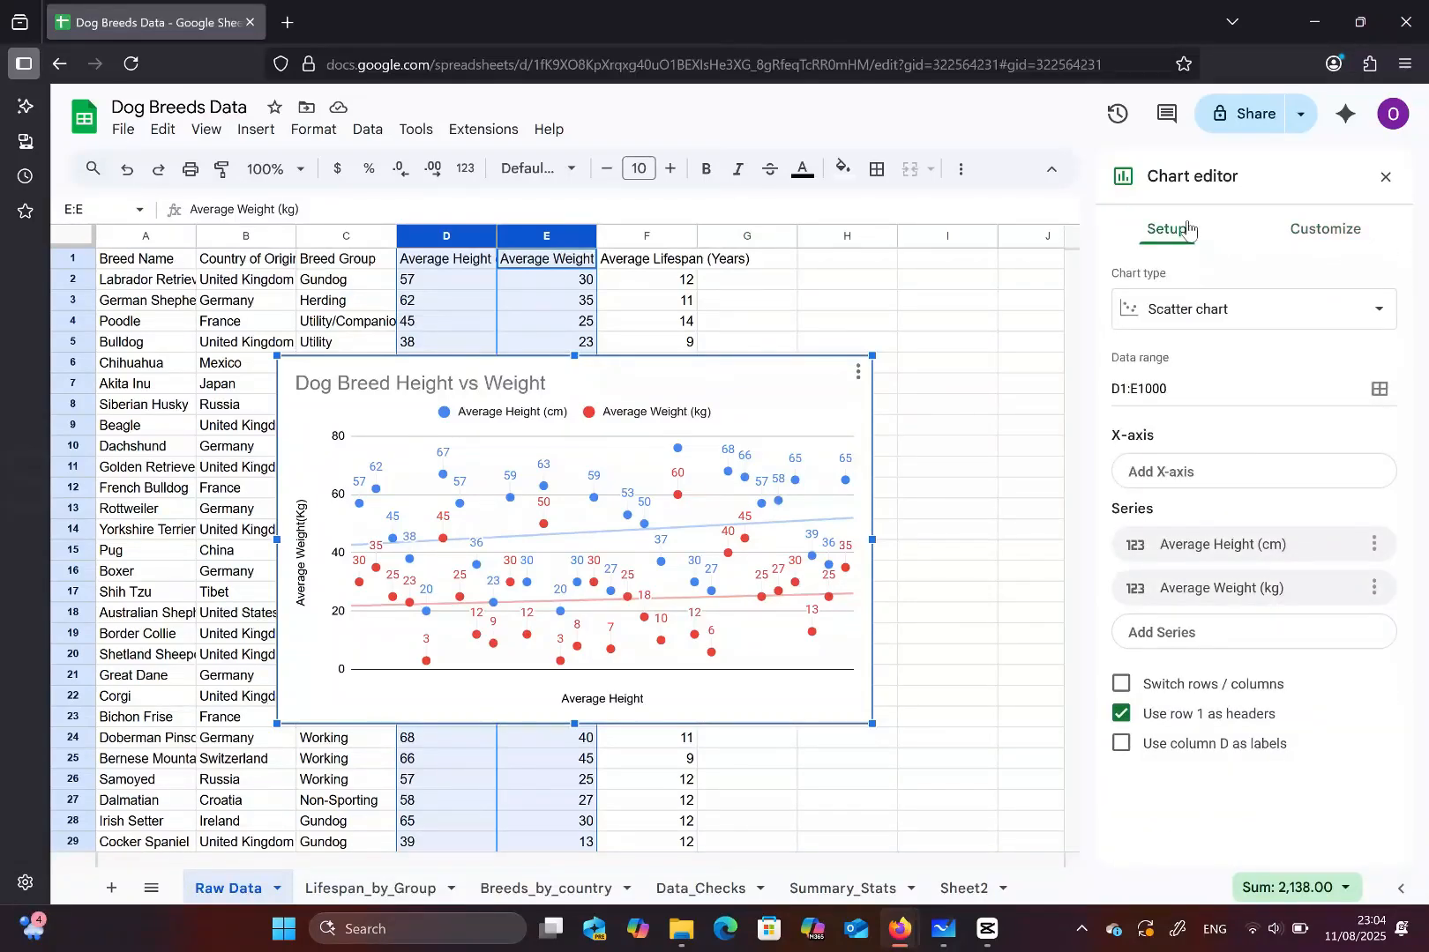
pyautogui.click(1302, 231)
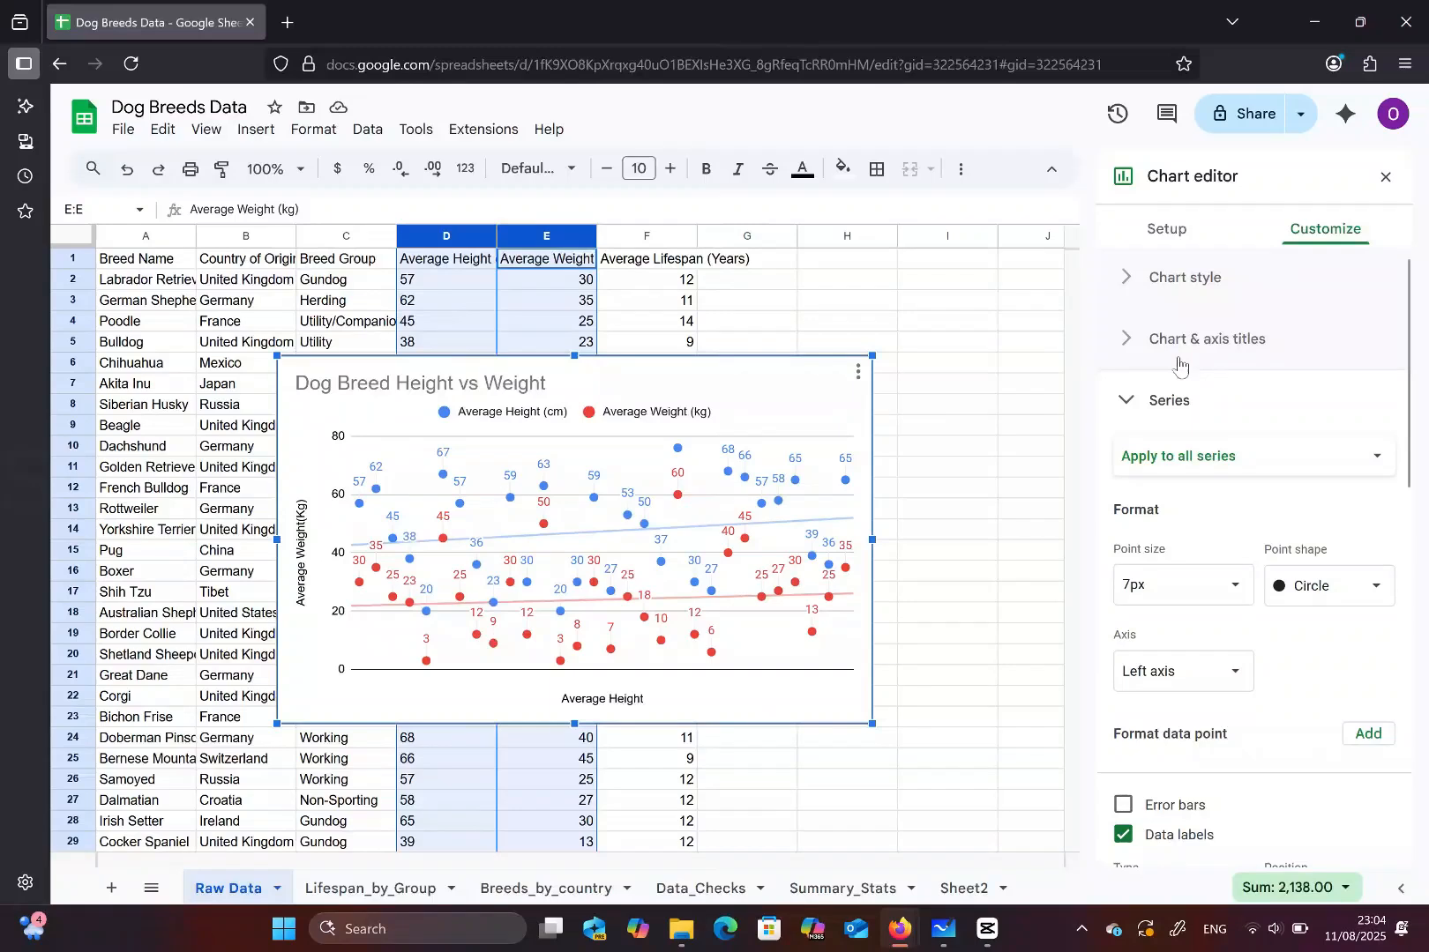
pyautogui.click(1157, 394)
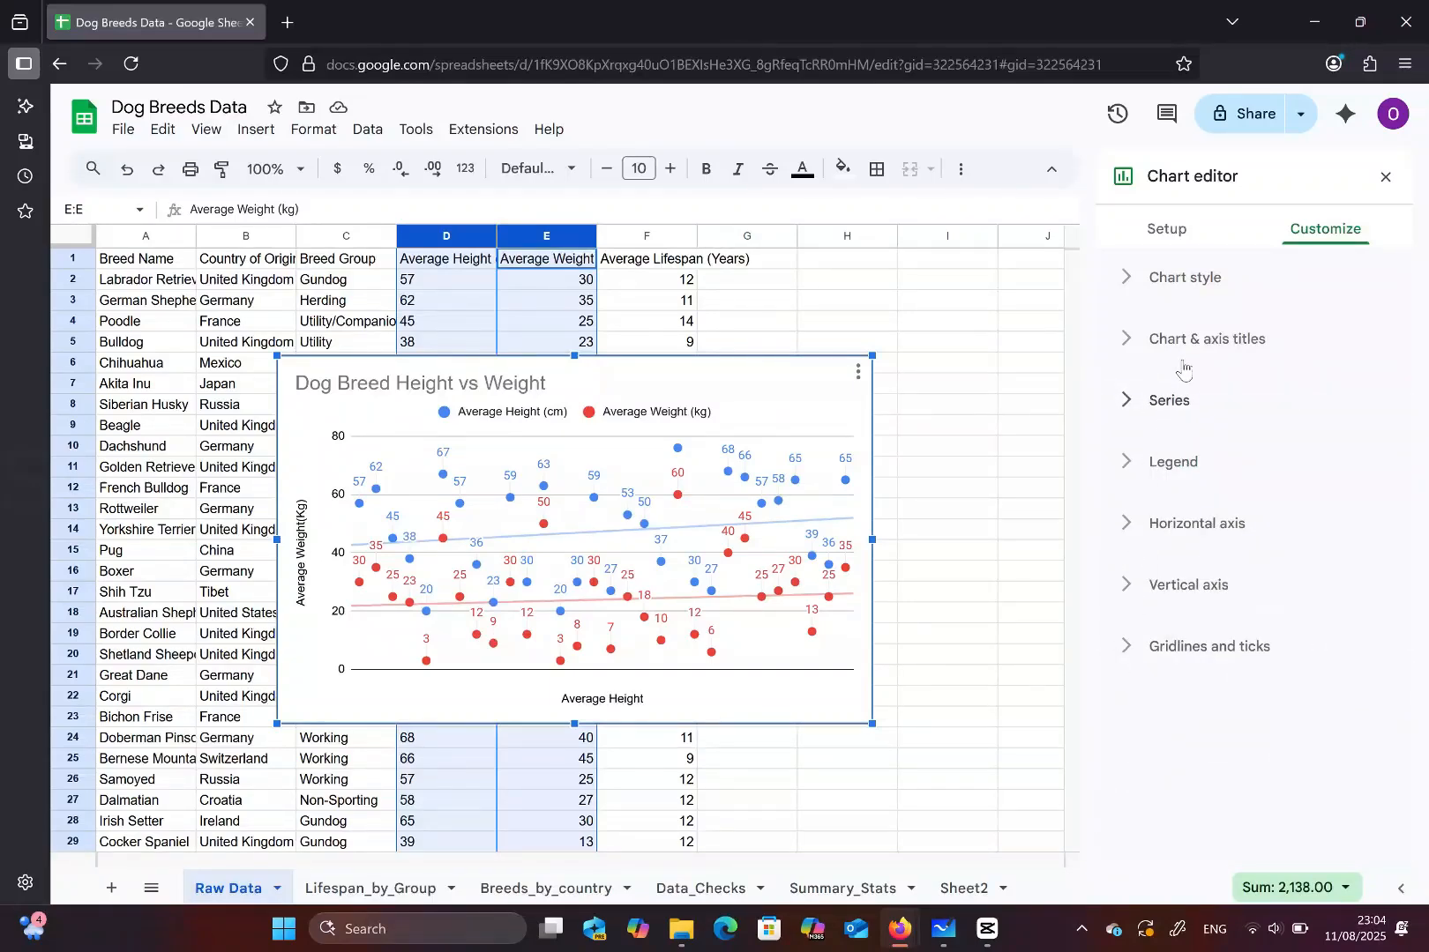
pyautogui.click(1186, 281)
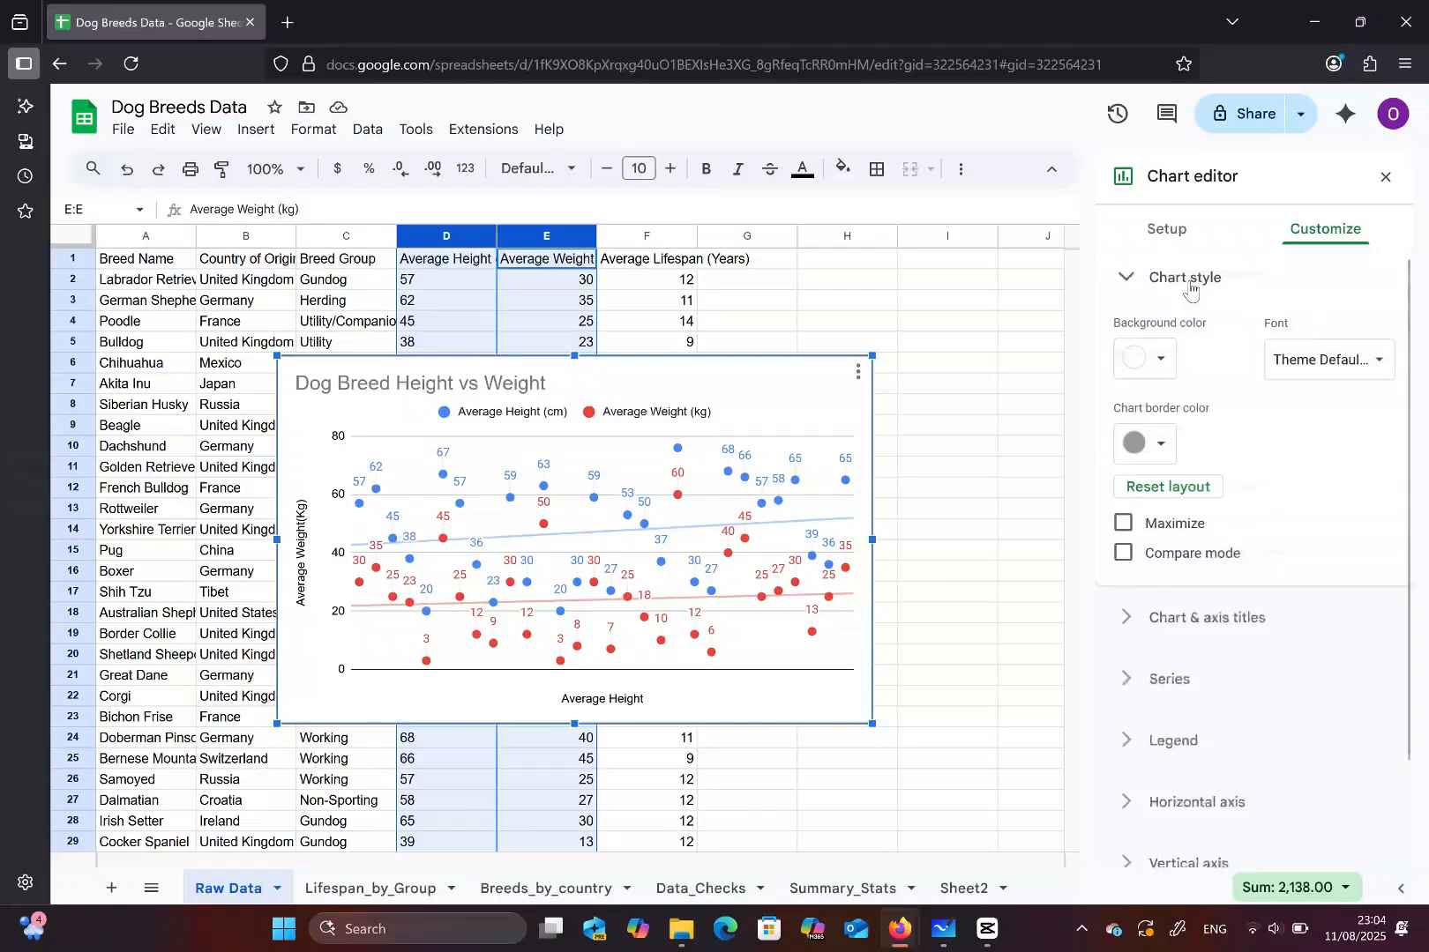
pyautogui.click(1189, 280)
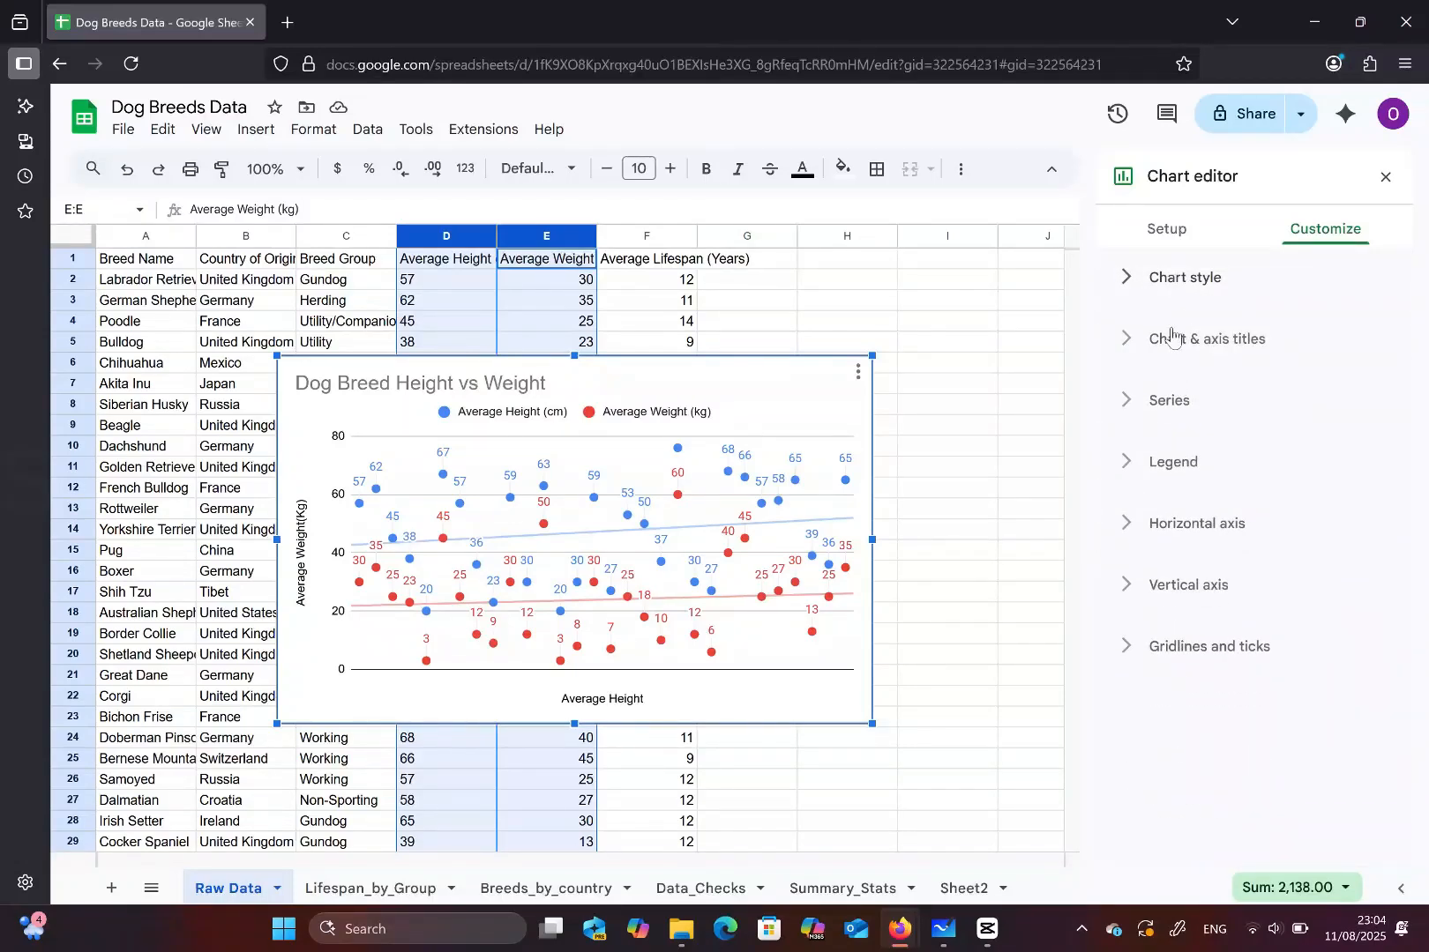
pyautogui.click(1173, 337)
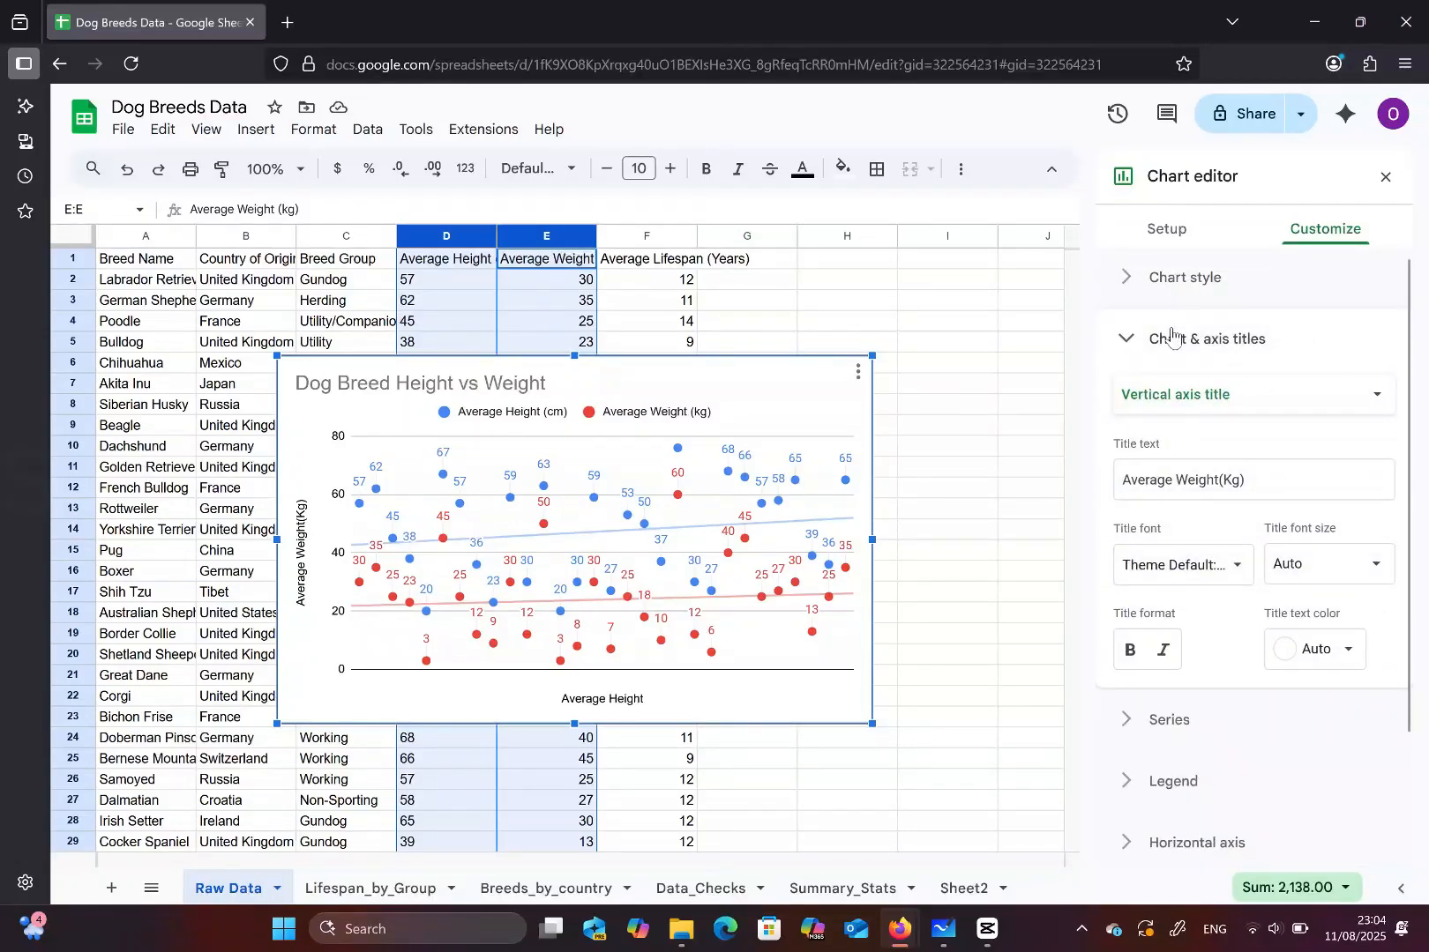
pyautogui.click(1171, 338)
pyautogui.click(1157, 408)
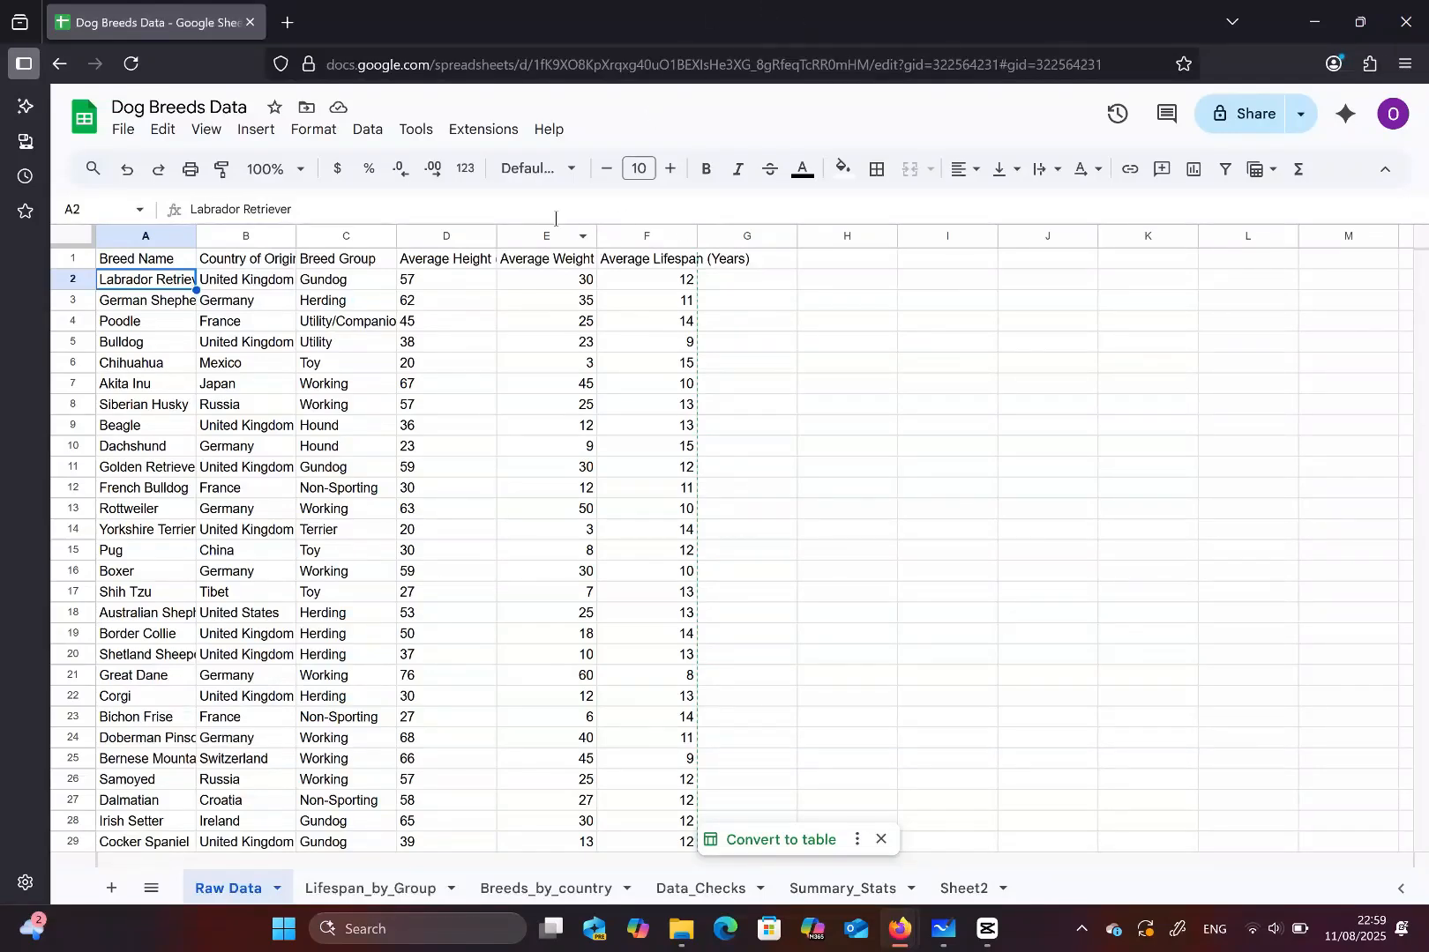
# - Insert a chart from the Average Height and Average Weight columns of the Raw Data sheet
pyautogui.click(453, 235)
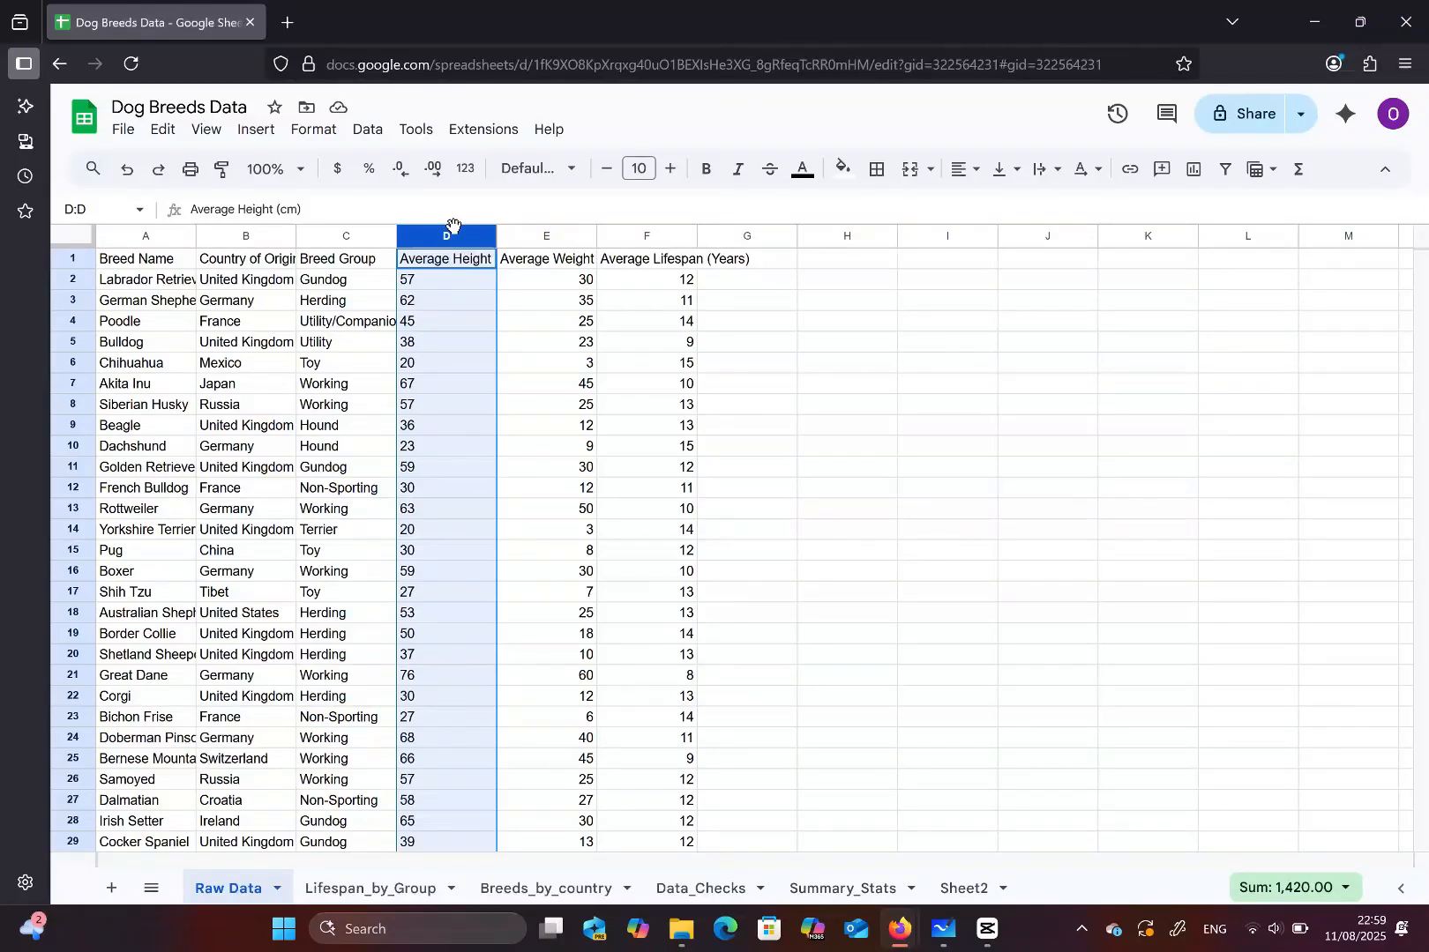
pyautogui.keyDown('ctrl'); pyautogui.click(523, 233); pyautogui.keyUp('ctrl')
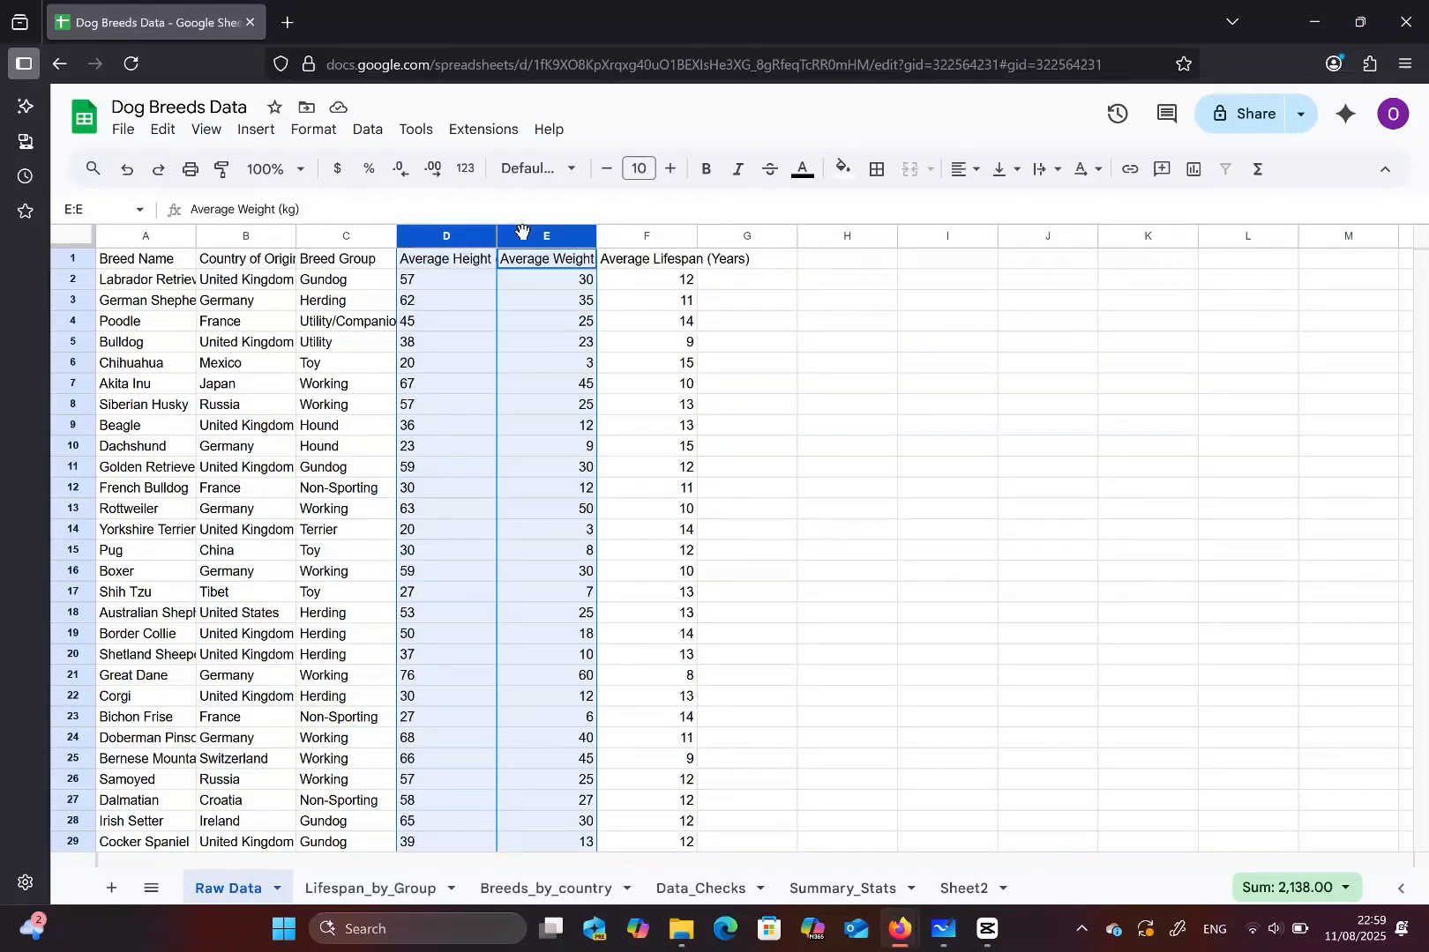
pyautogui.click(248, 132)
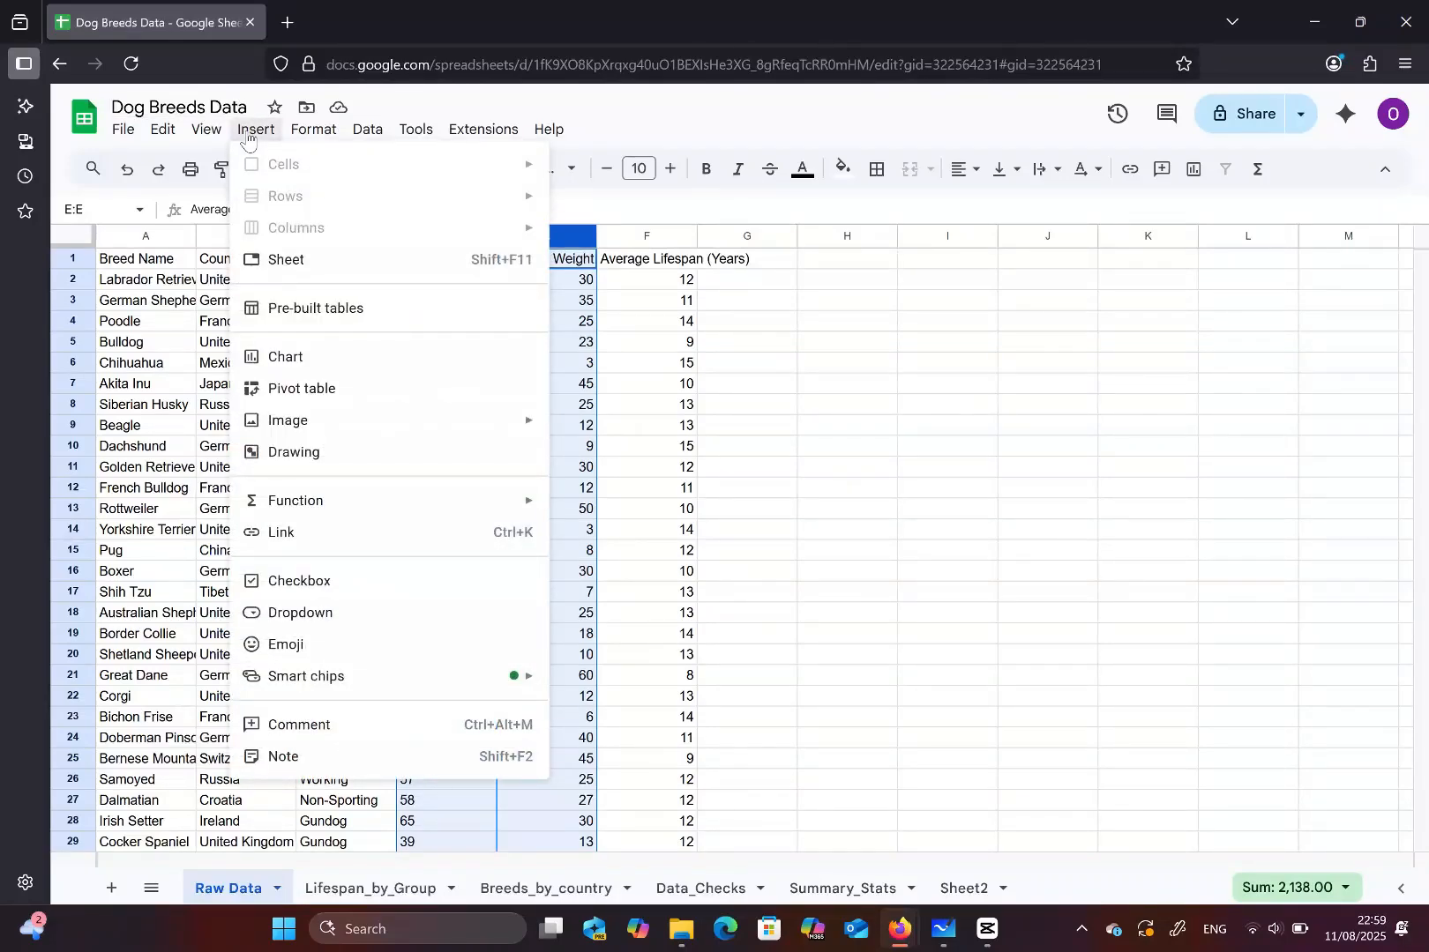
pyautogui.click(282, 352)
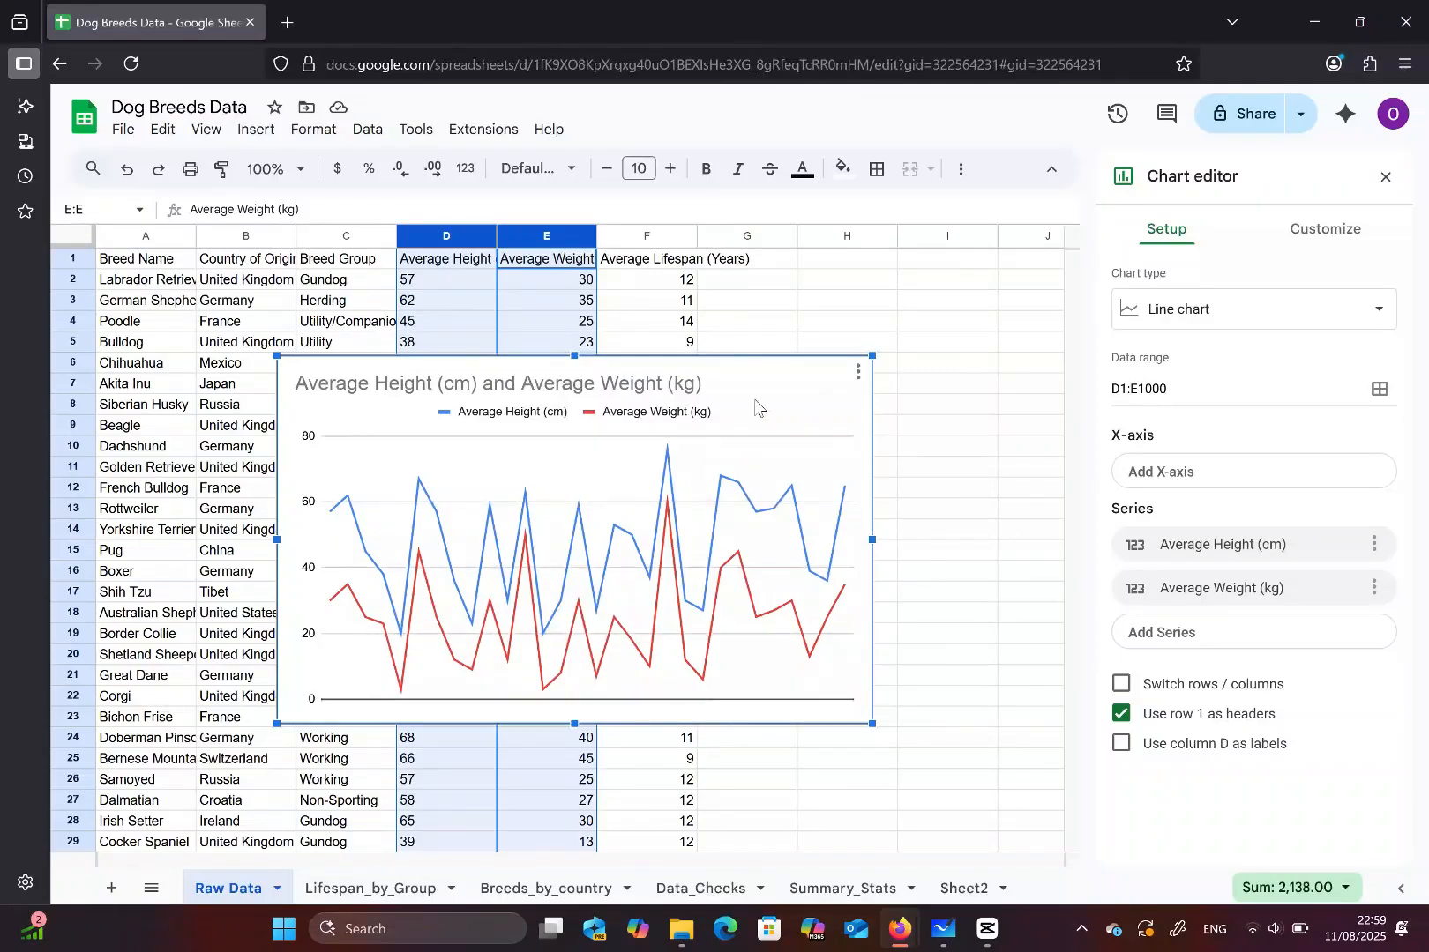
# - Change the height and weight chart's type to Scatter chart
pyautogui.click(1203, 310)
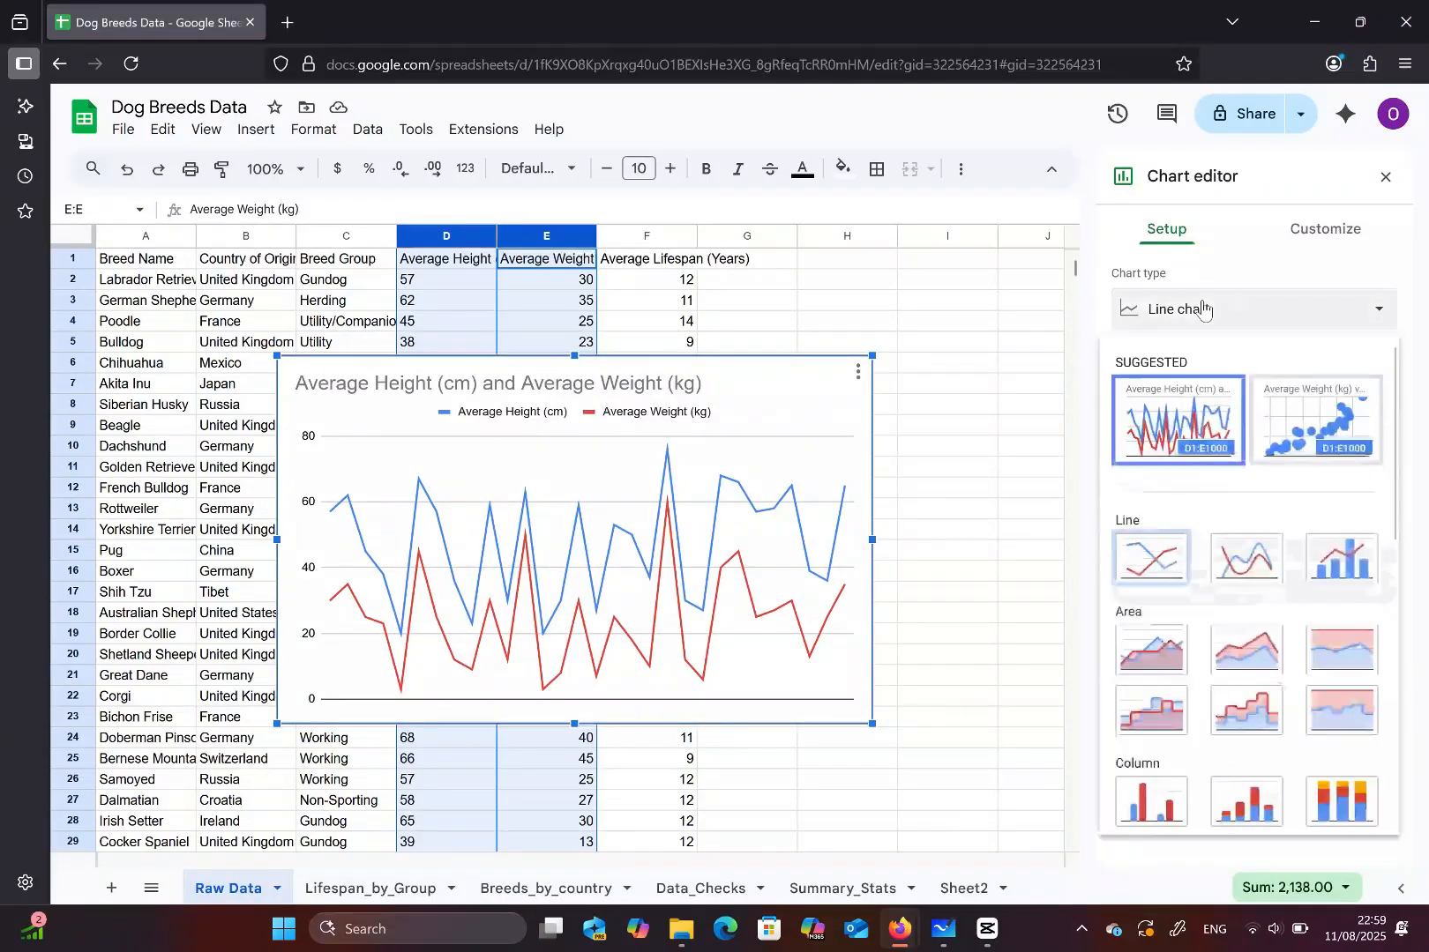
pyautogui.scroll(-4, 1174, 528)
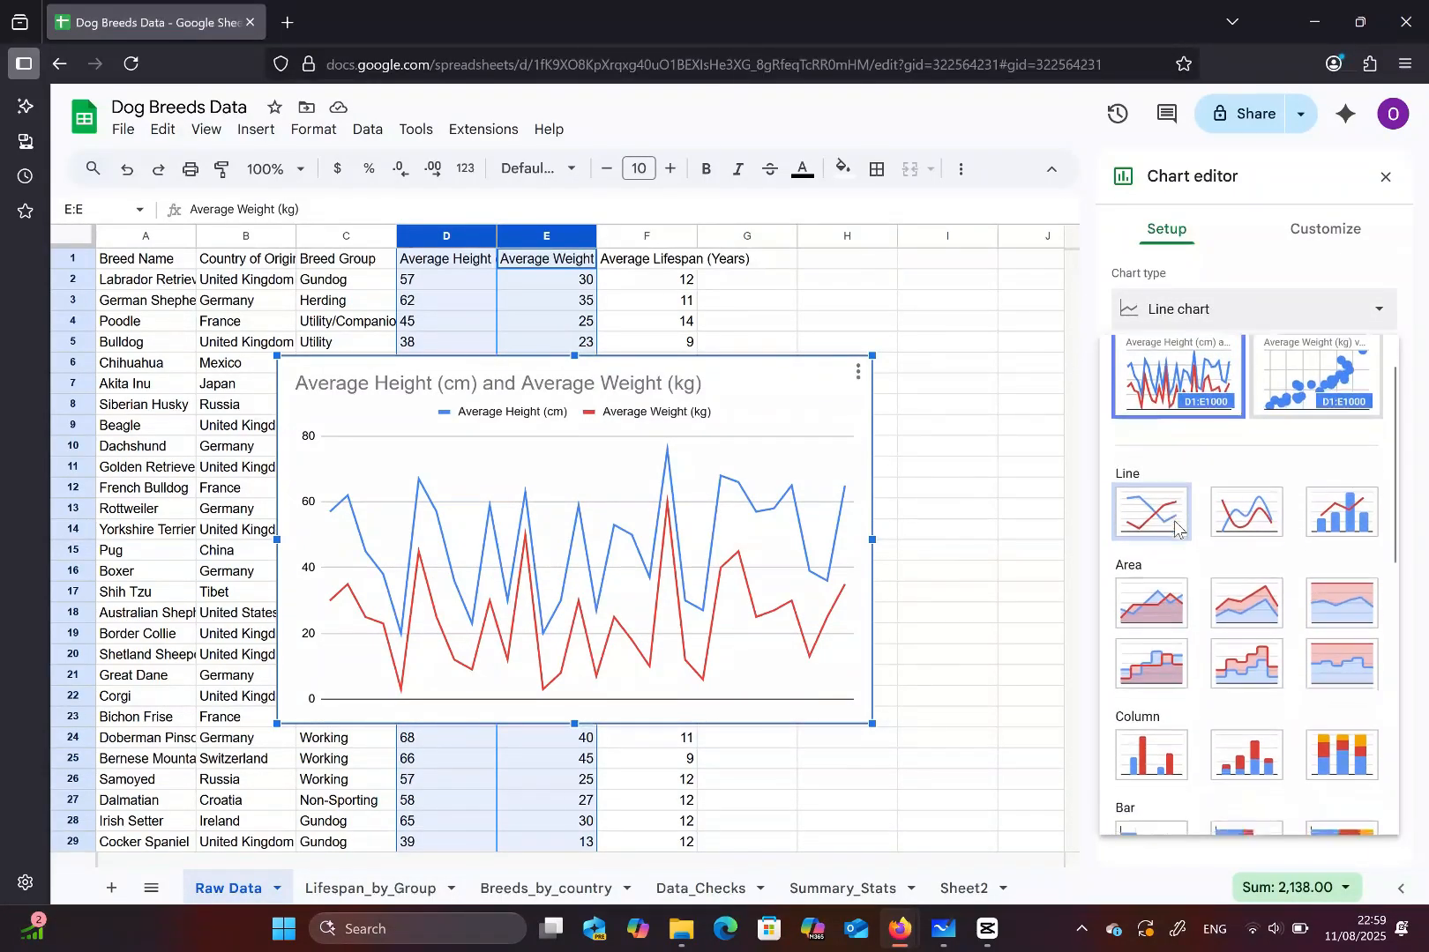
pyautogui.scroll(-1, 1174, 527)
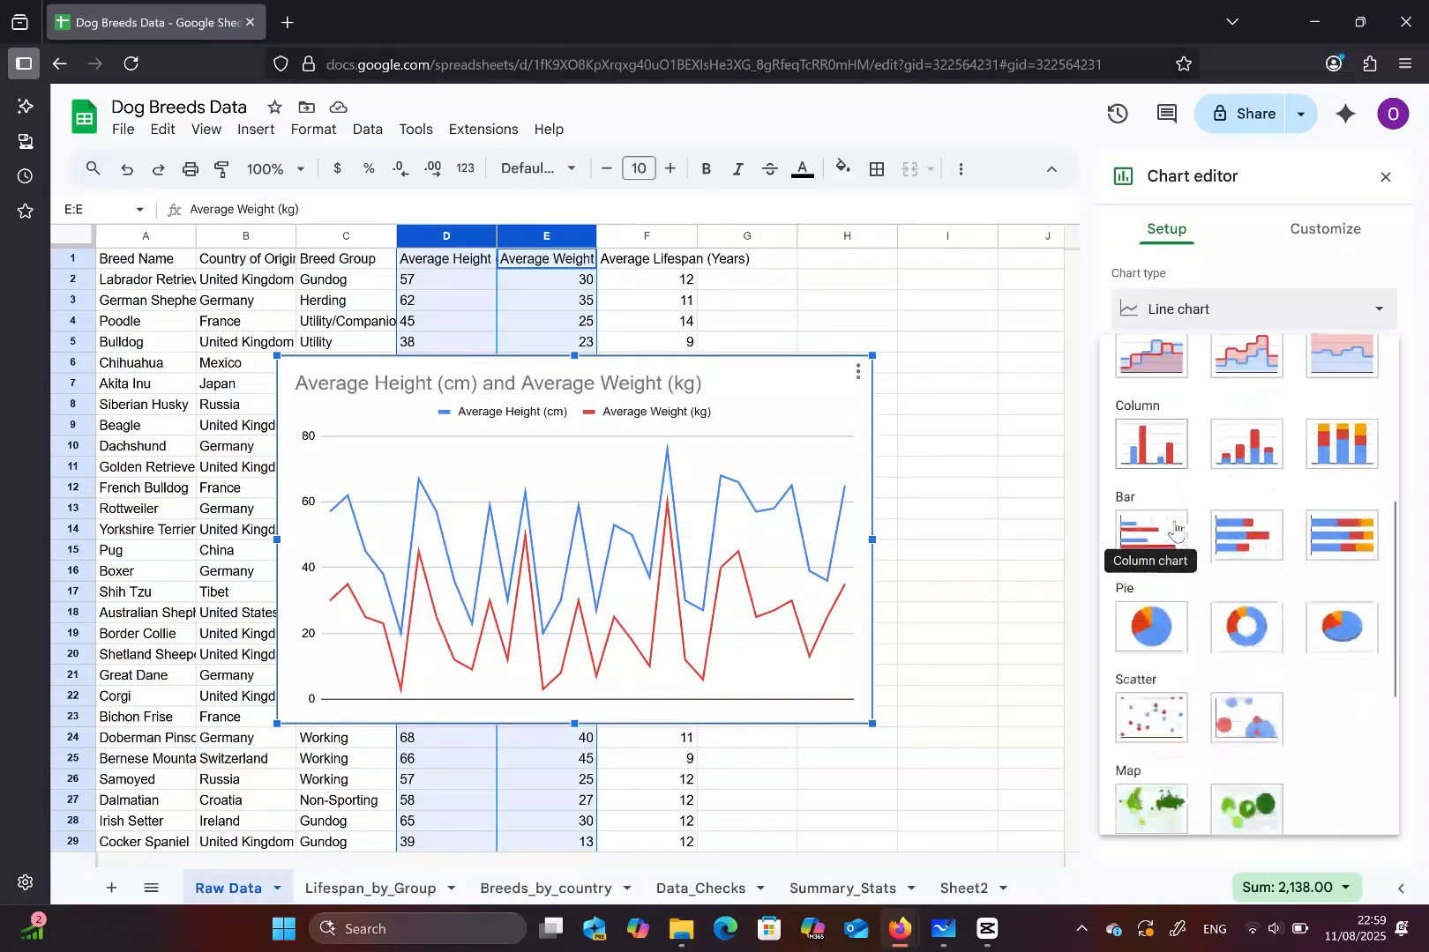
pyautogui.click(1151, 710)
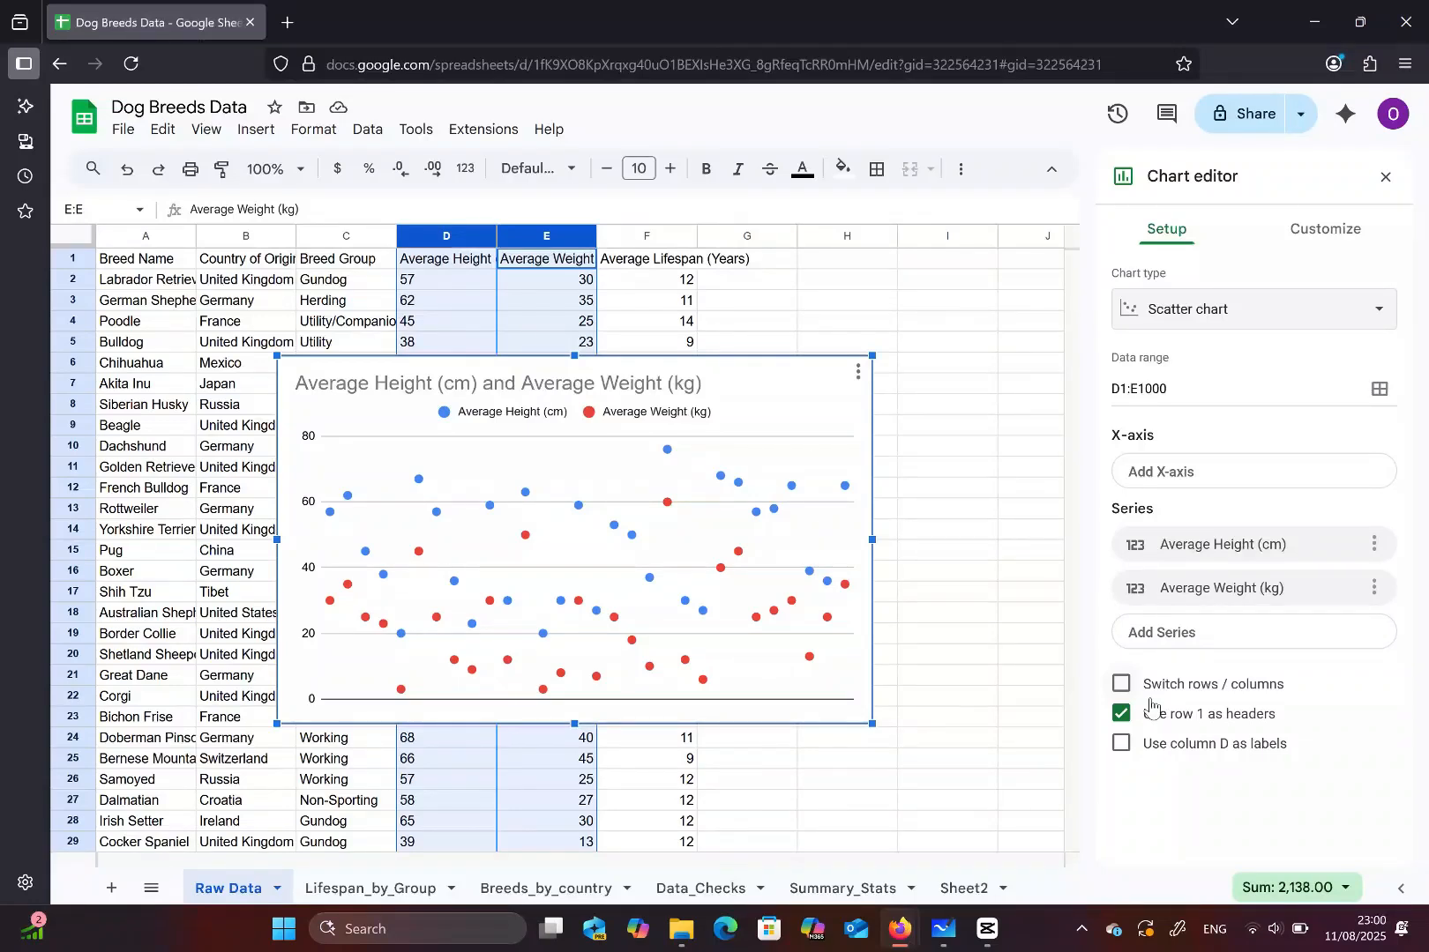
# - Set the scatter chart's vertical axis title to "Dog Breed Height vs Weight"
pyautogui.click(1344, 232)
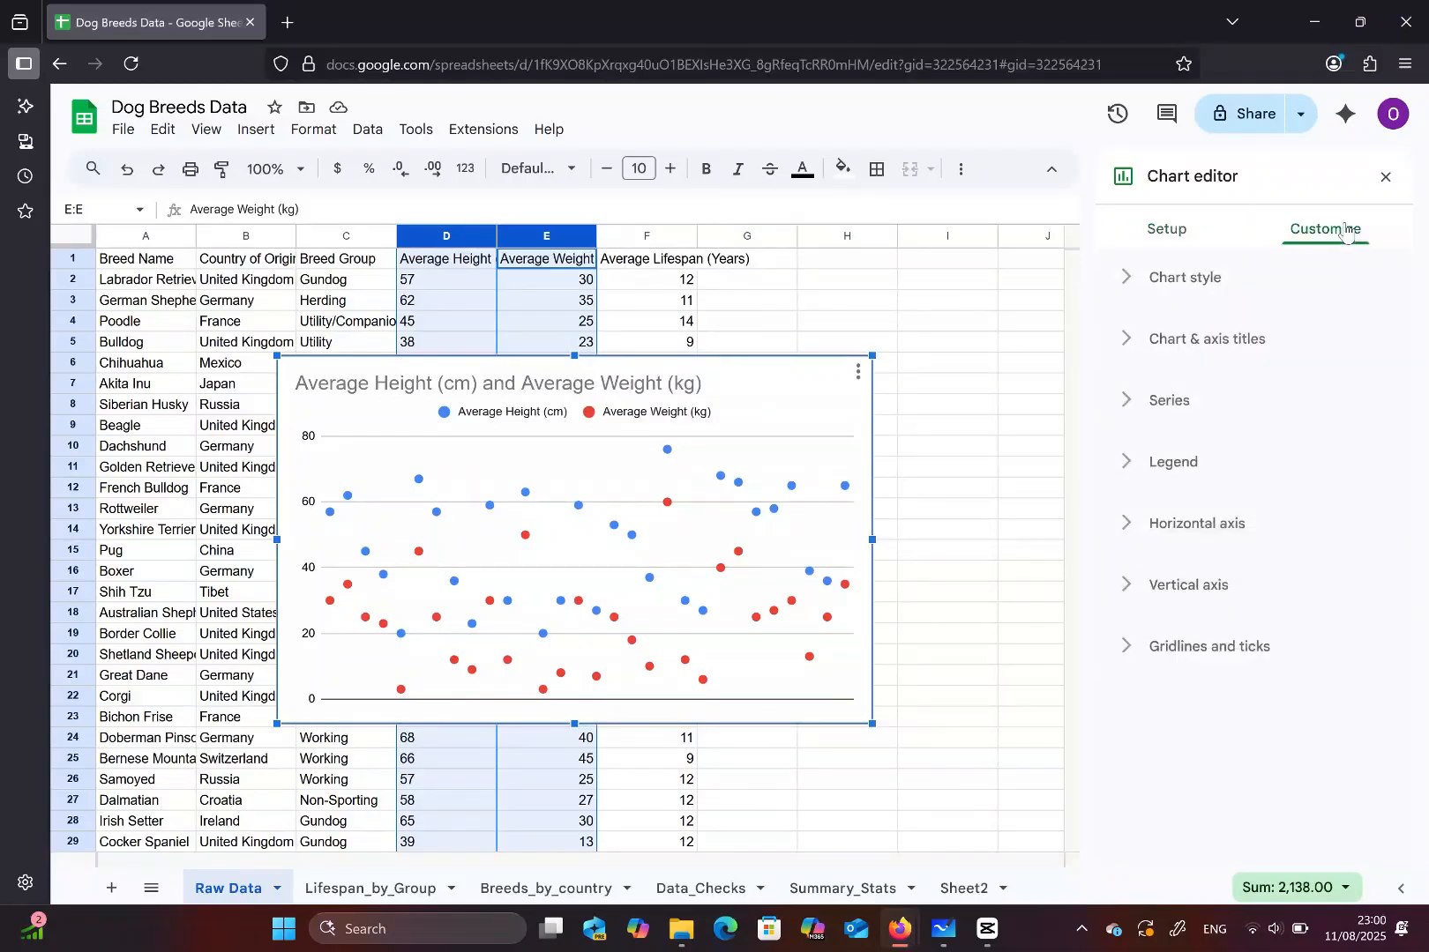
pyautogui.click(1134, 342)
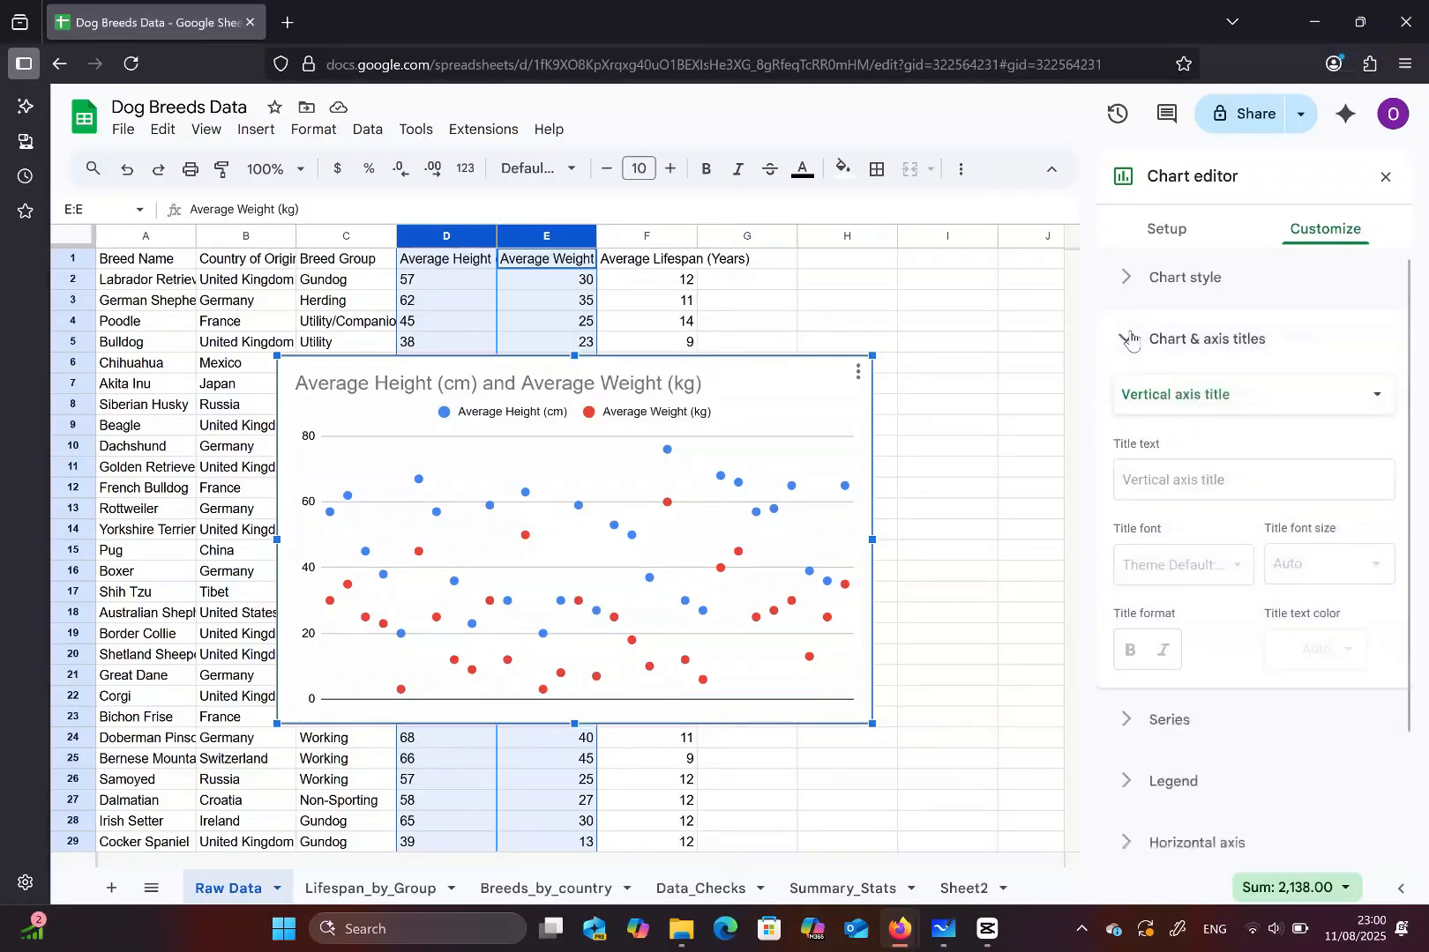
pyautogui.click(1167, 479)
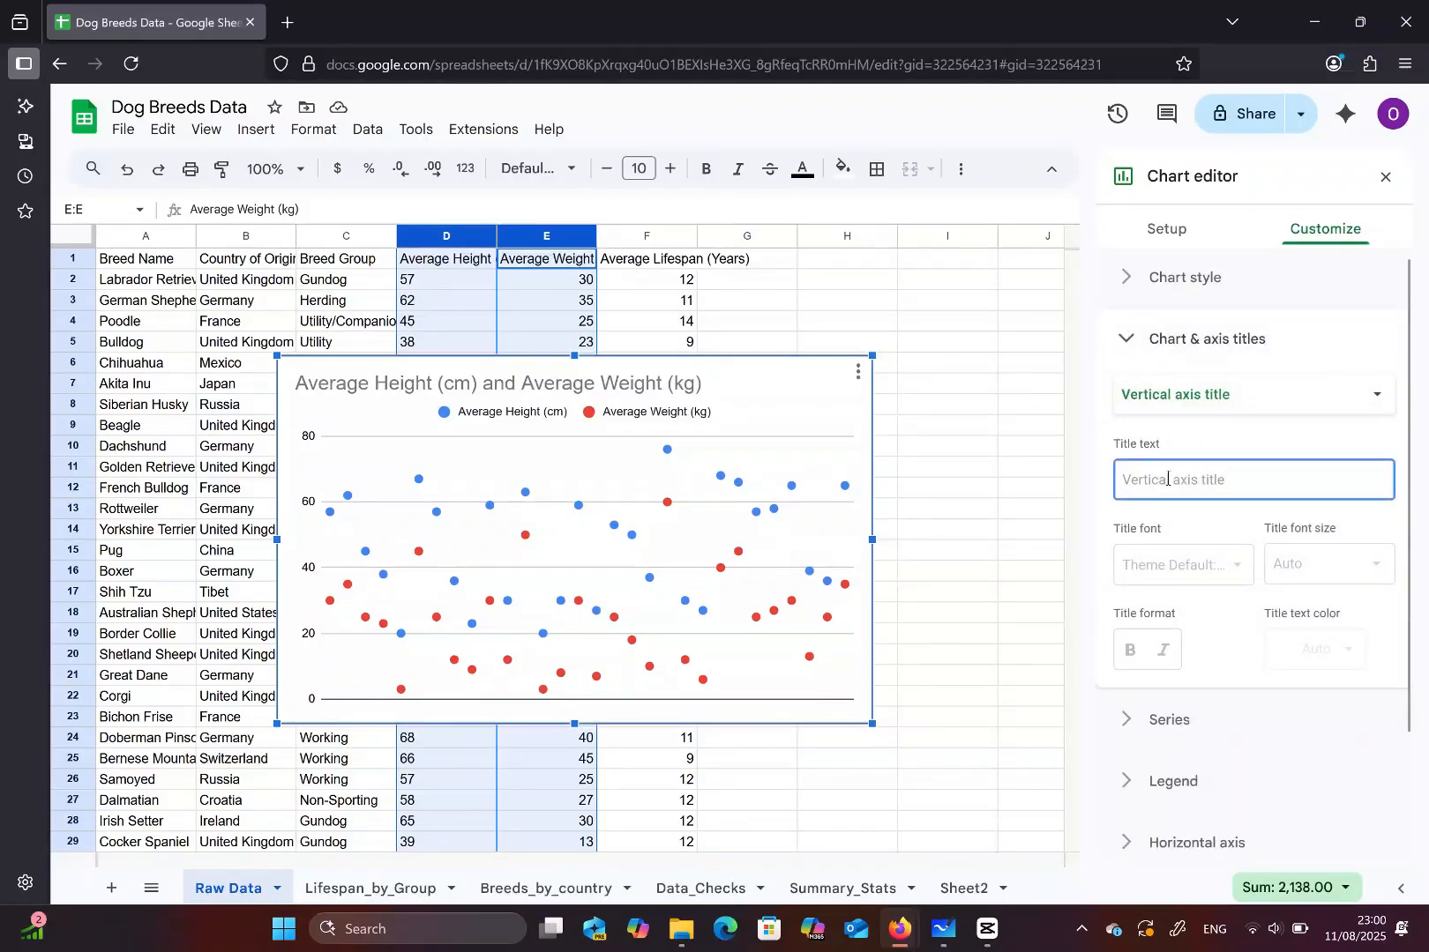
pyautogui.write('Dog')
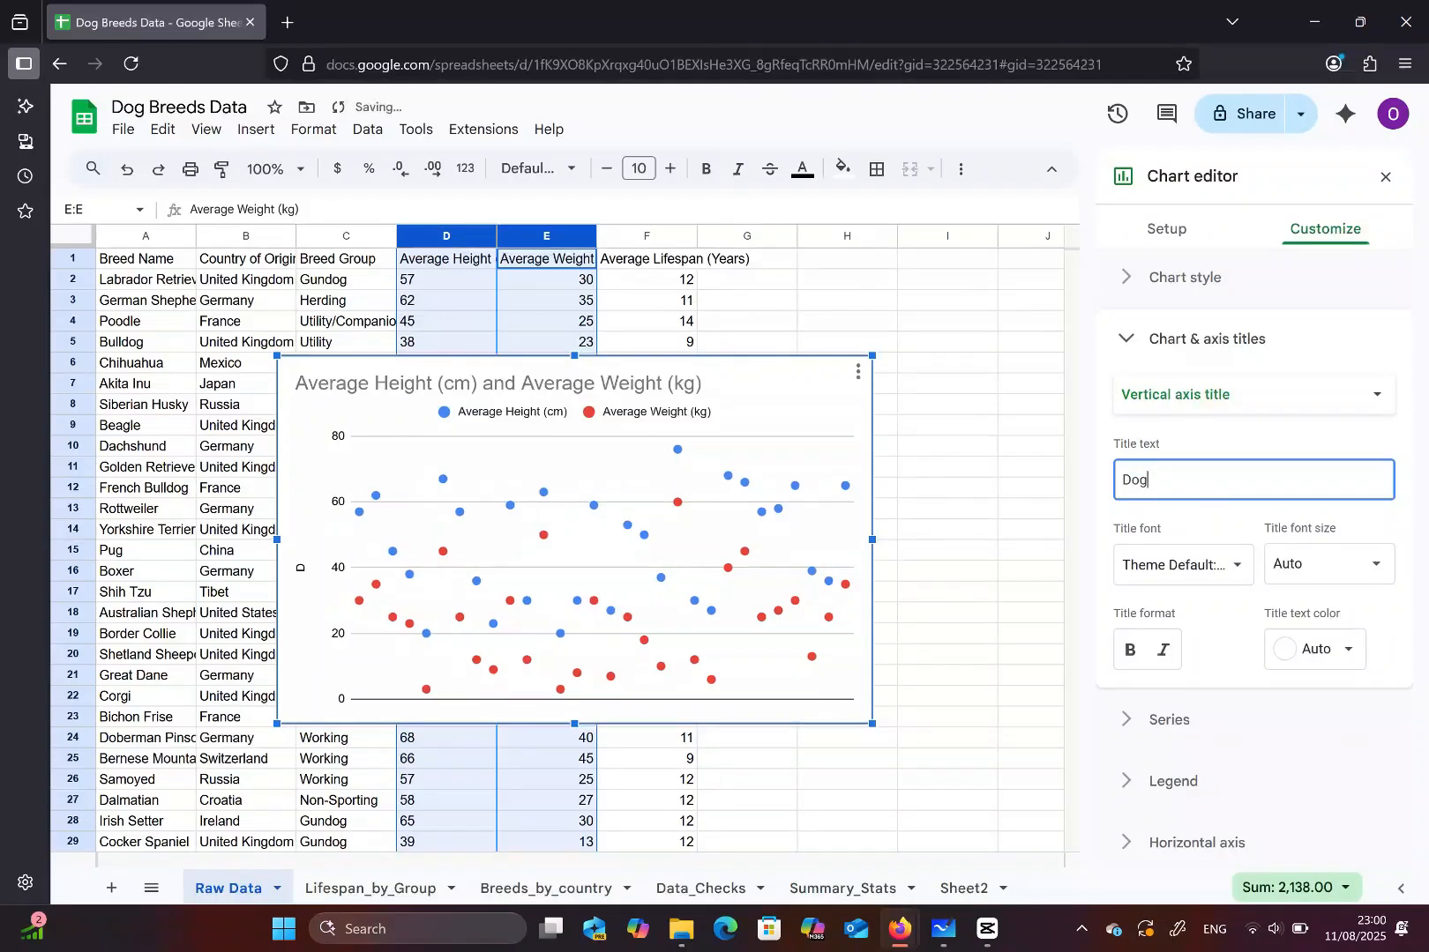
pyautogui.write(' Breed Height vs Weight')
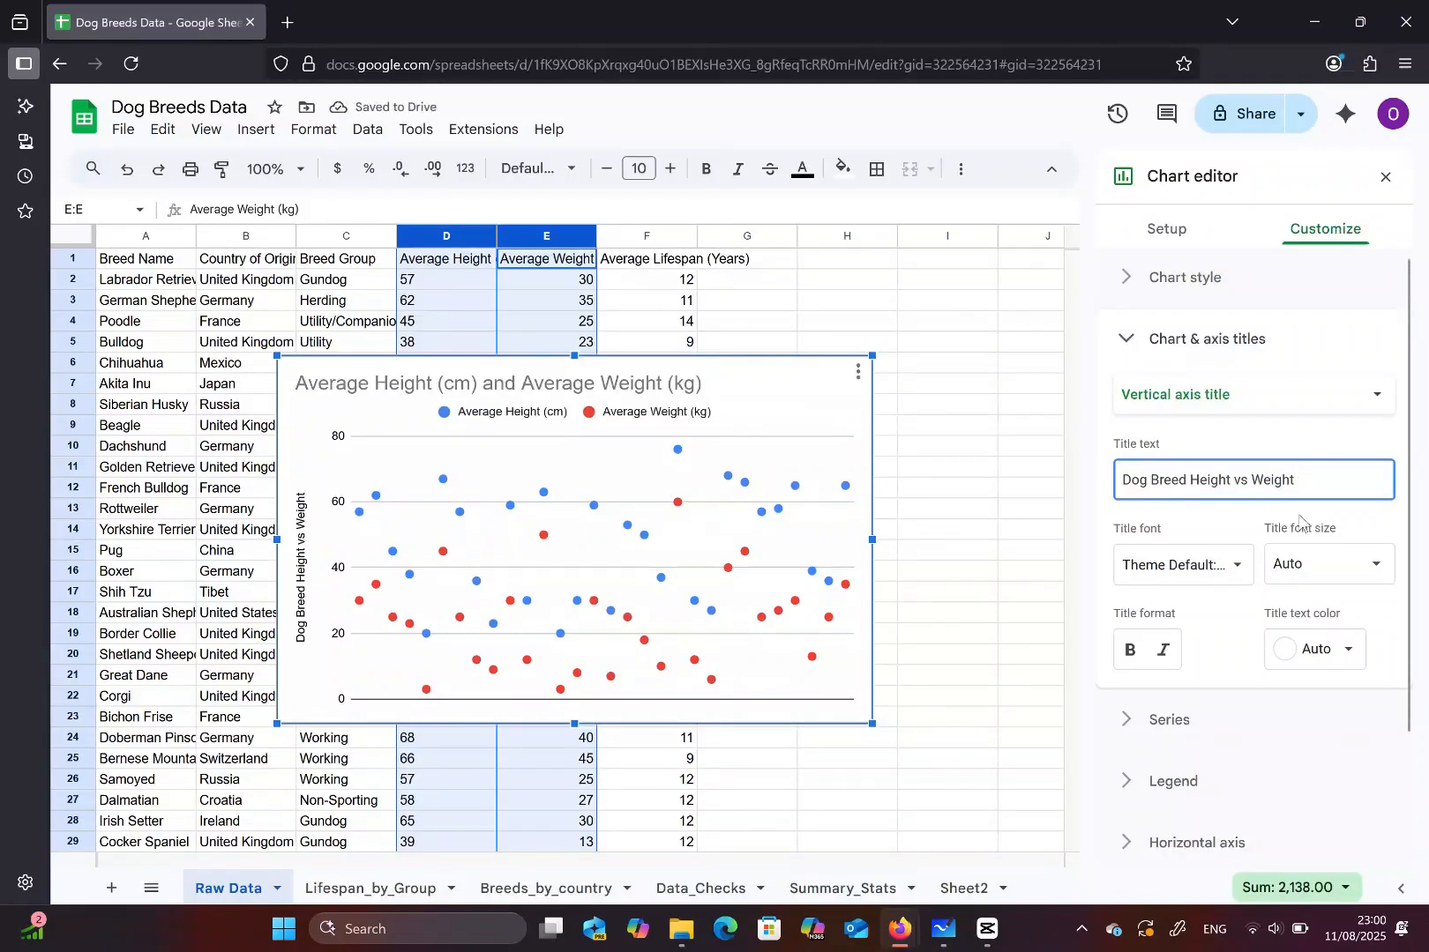
# - Clear the text of the scatter chart's vertical axis title
pyautogui.click(1175, 399)
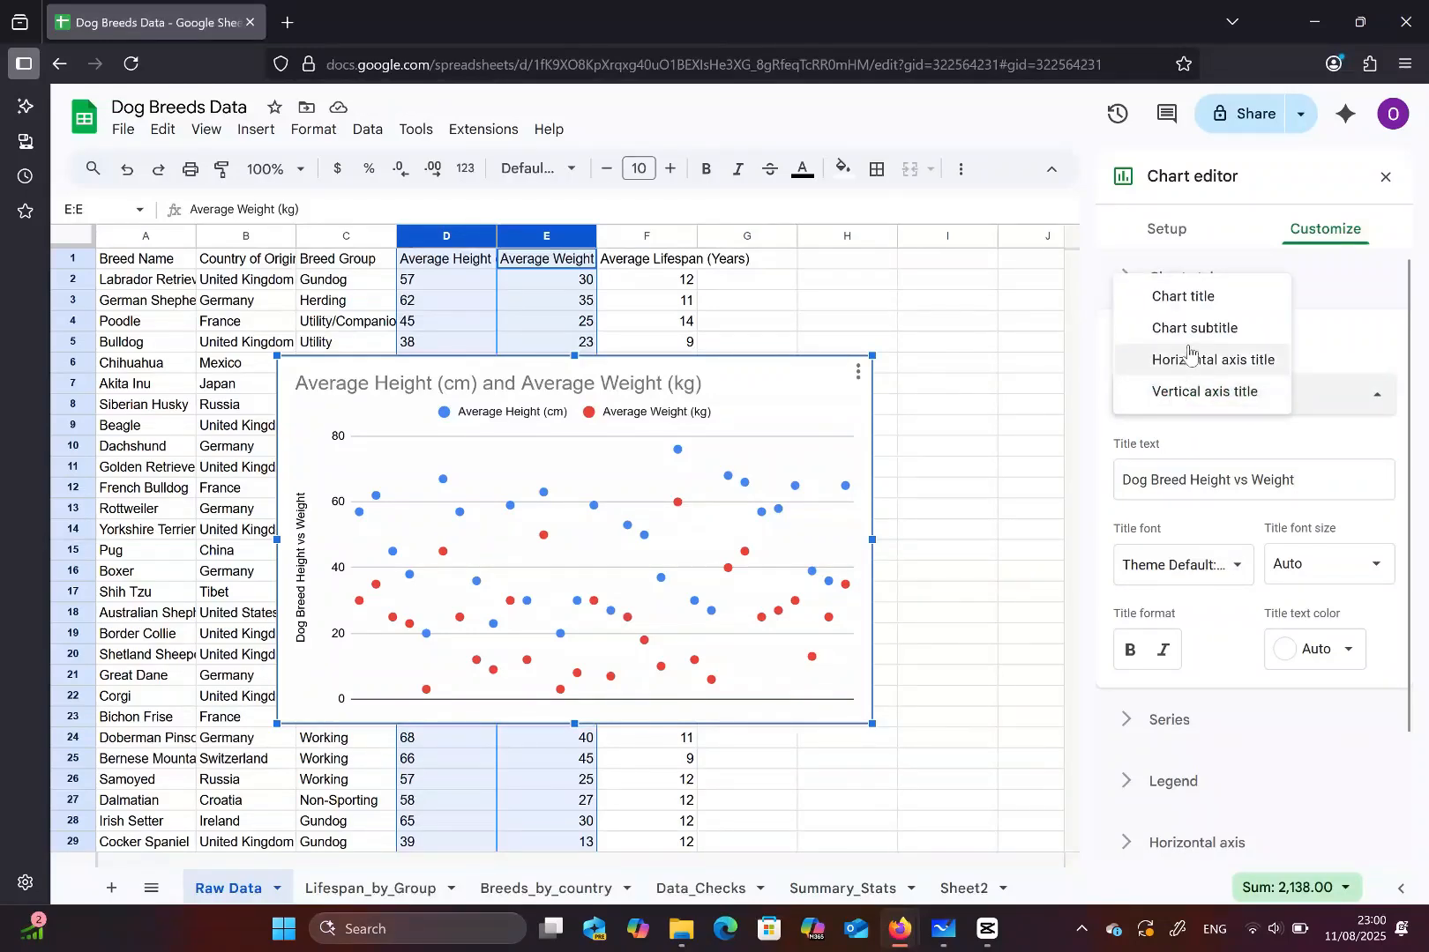
pyautogui.click(1298, 476)
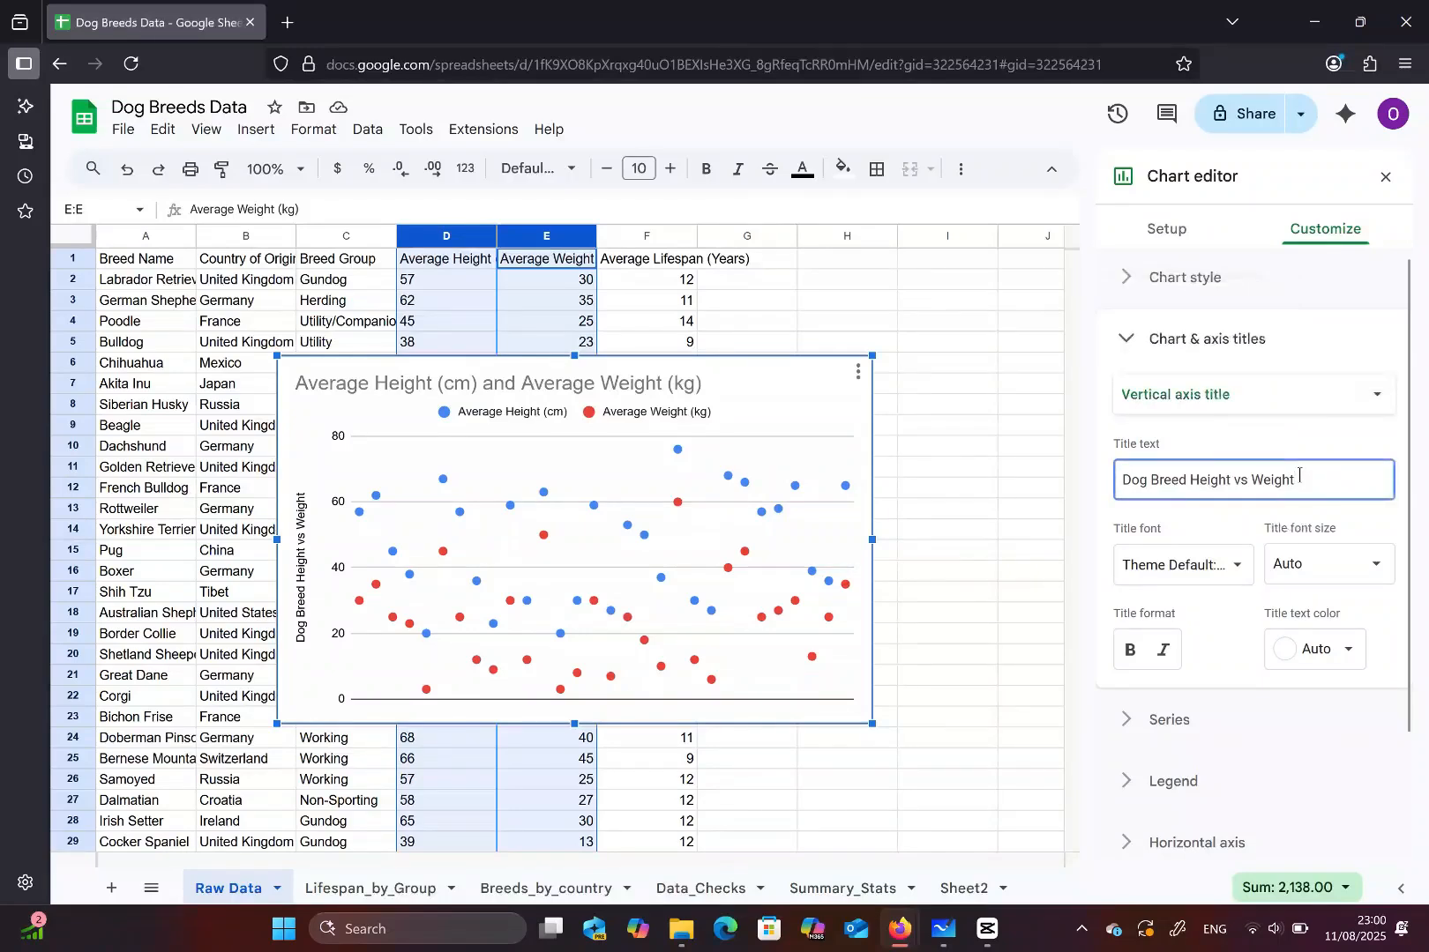
pyautogui.hotkey('ctrl', 'a')
pyautogui.press('BackSpace')
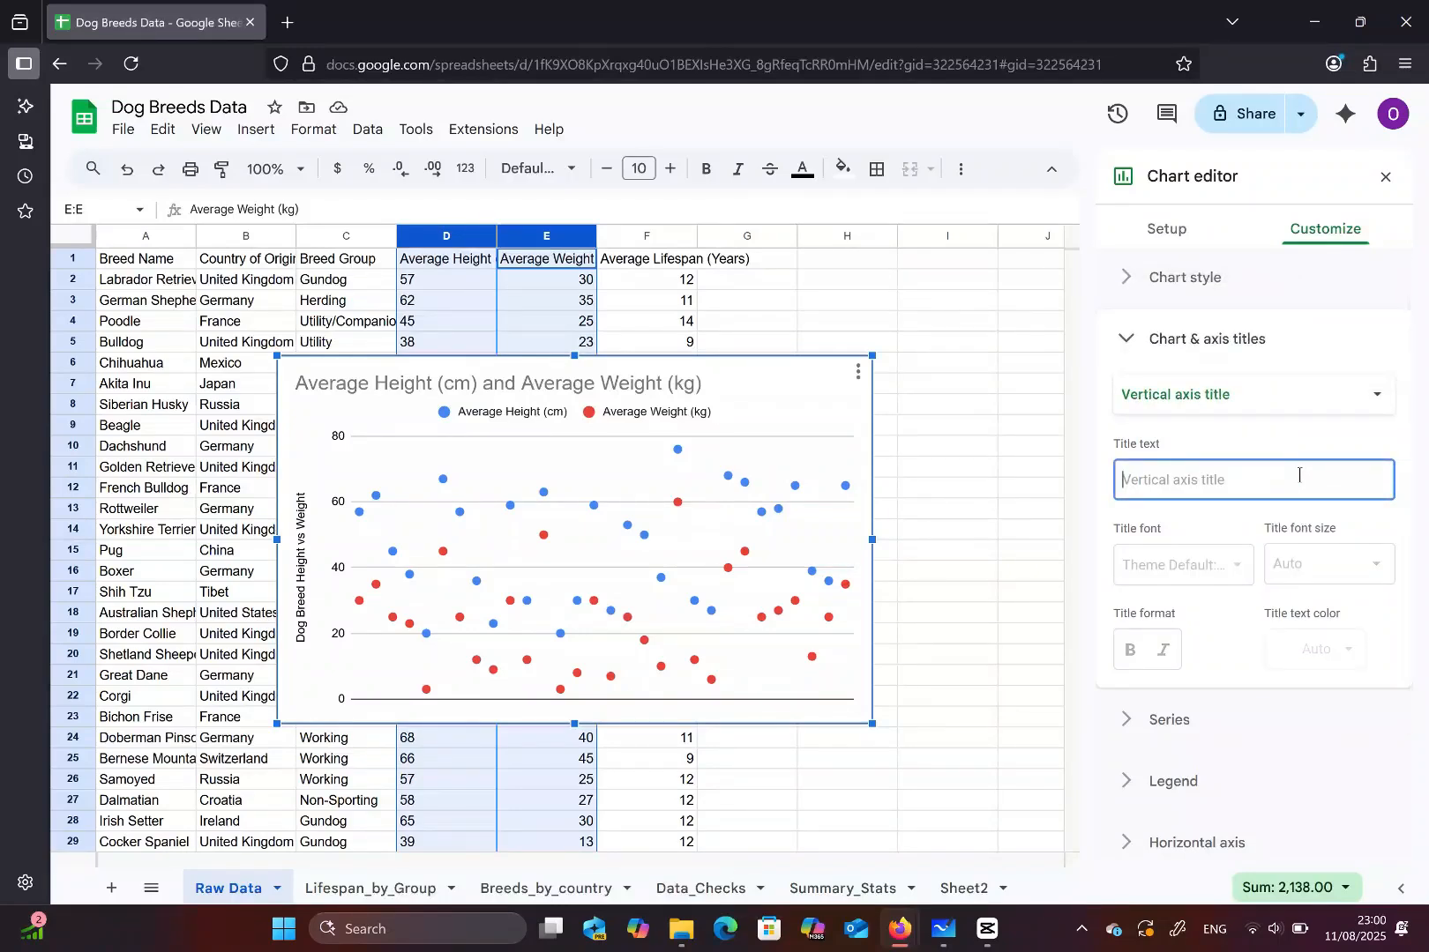
# - Replace the scatter chart's main title with "Dog Breed Height vs Weight"
pyautogui.click(1259, 393)
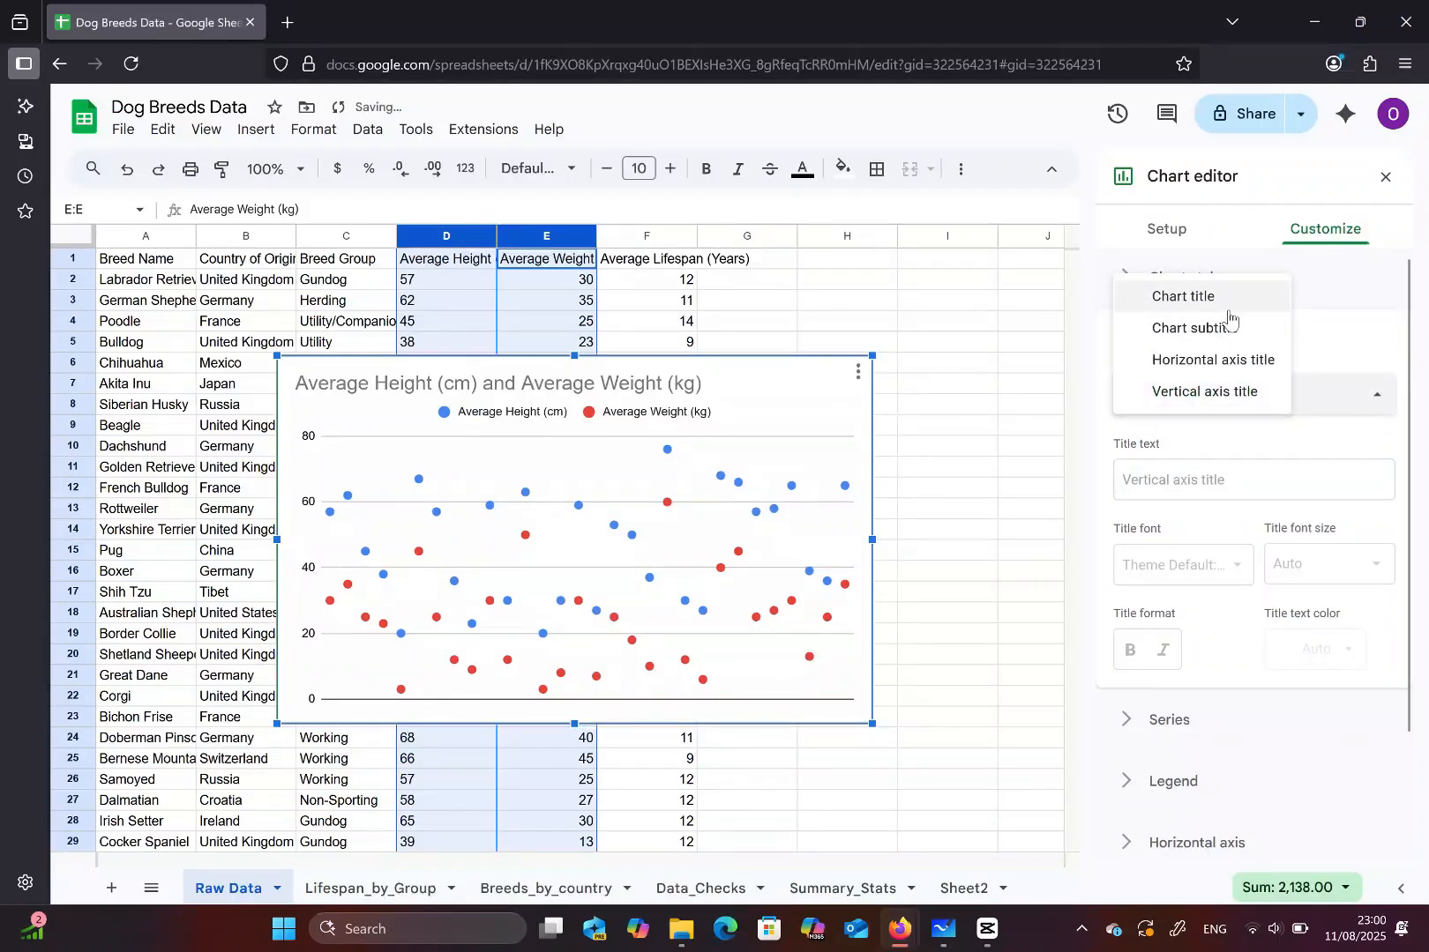
pyautogui.click(1227, 310)
pyautogui.click(1224, 476)
pyautogui.hotkey('ctrl', 'a')
pyautogui.write('Dog Breed Height vs Weight')
# - Set the scatter chart's horizontal axis title to "Average Height"
pyautogui.click(1216, 397)
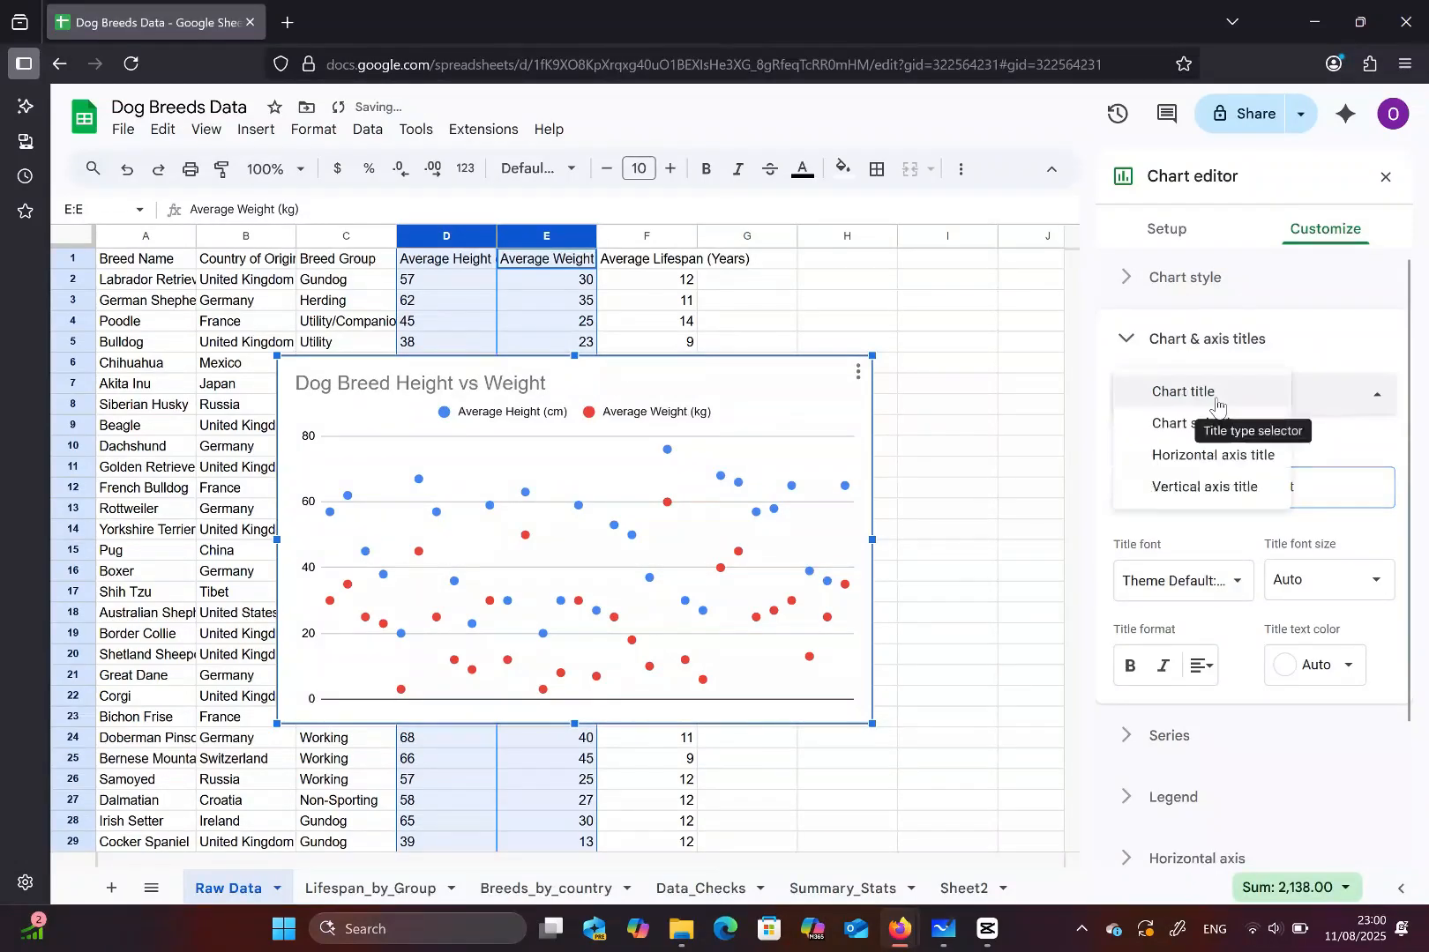
pyautogui.click(1202, 458)
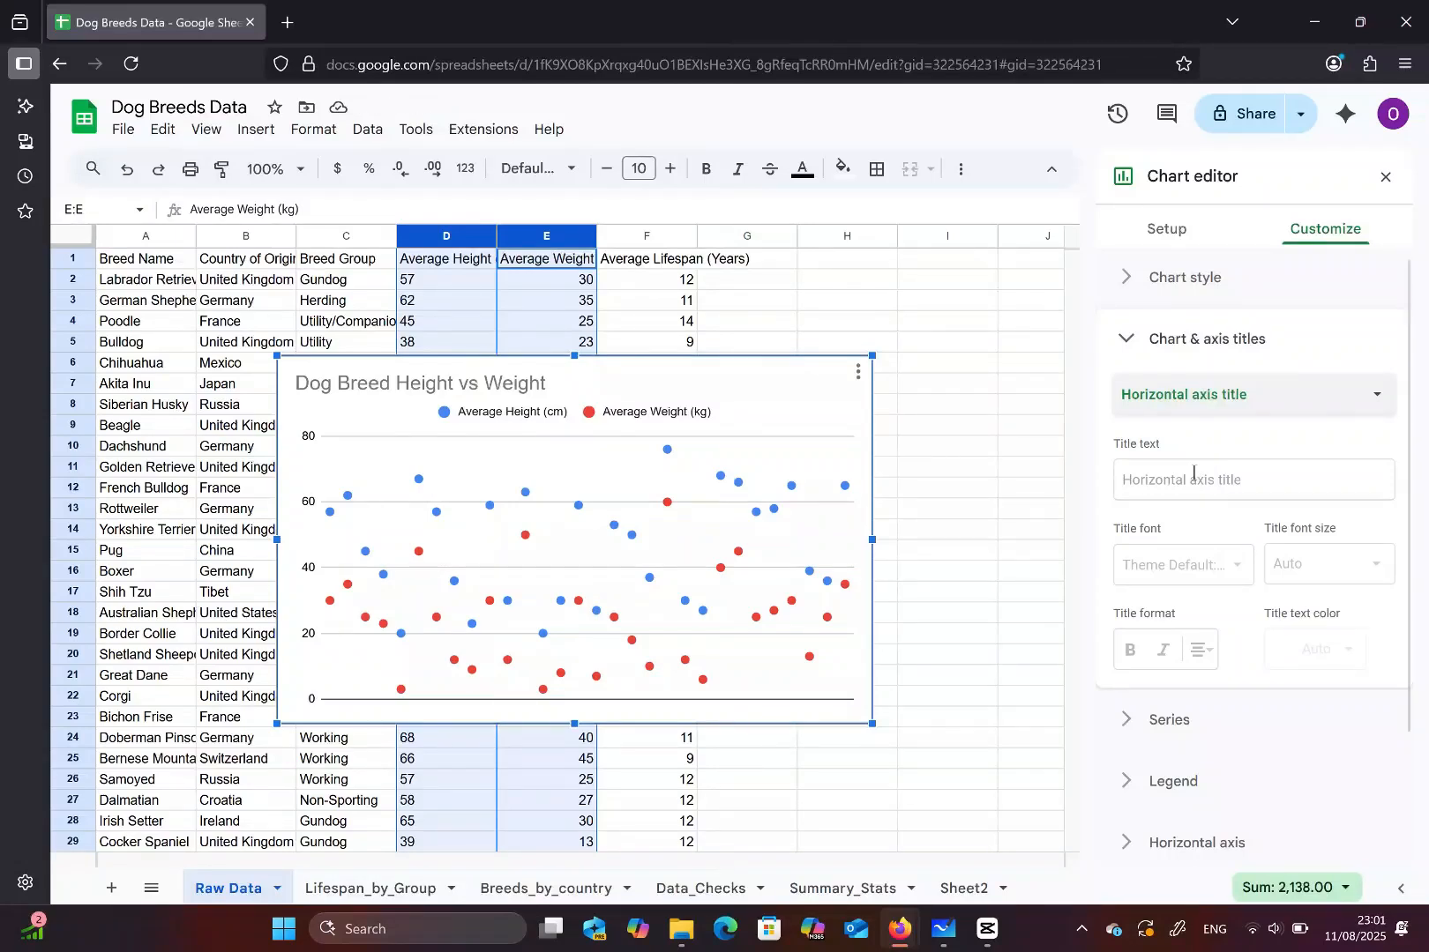
pyautogui.click(1193, 477)
pyautogui.write('Average ')
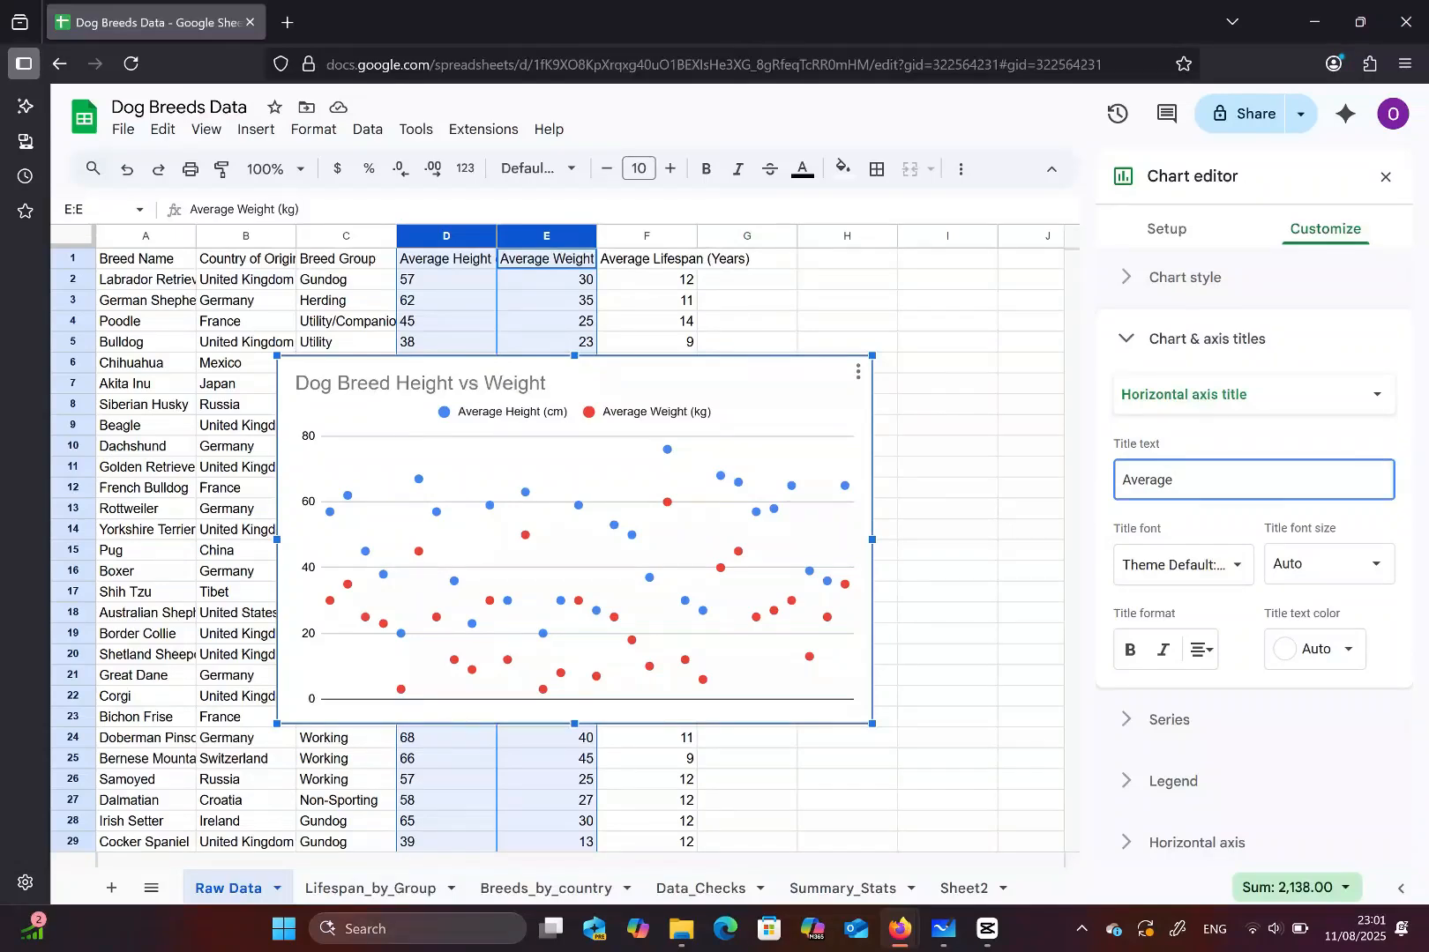
pyautogui.write('Height')
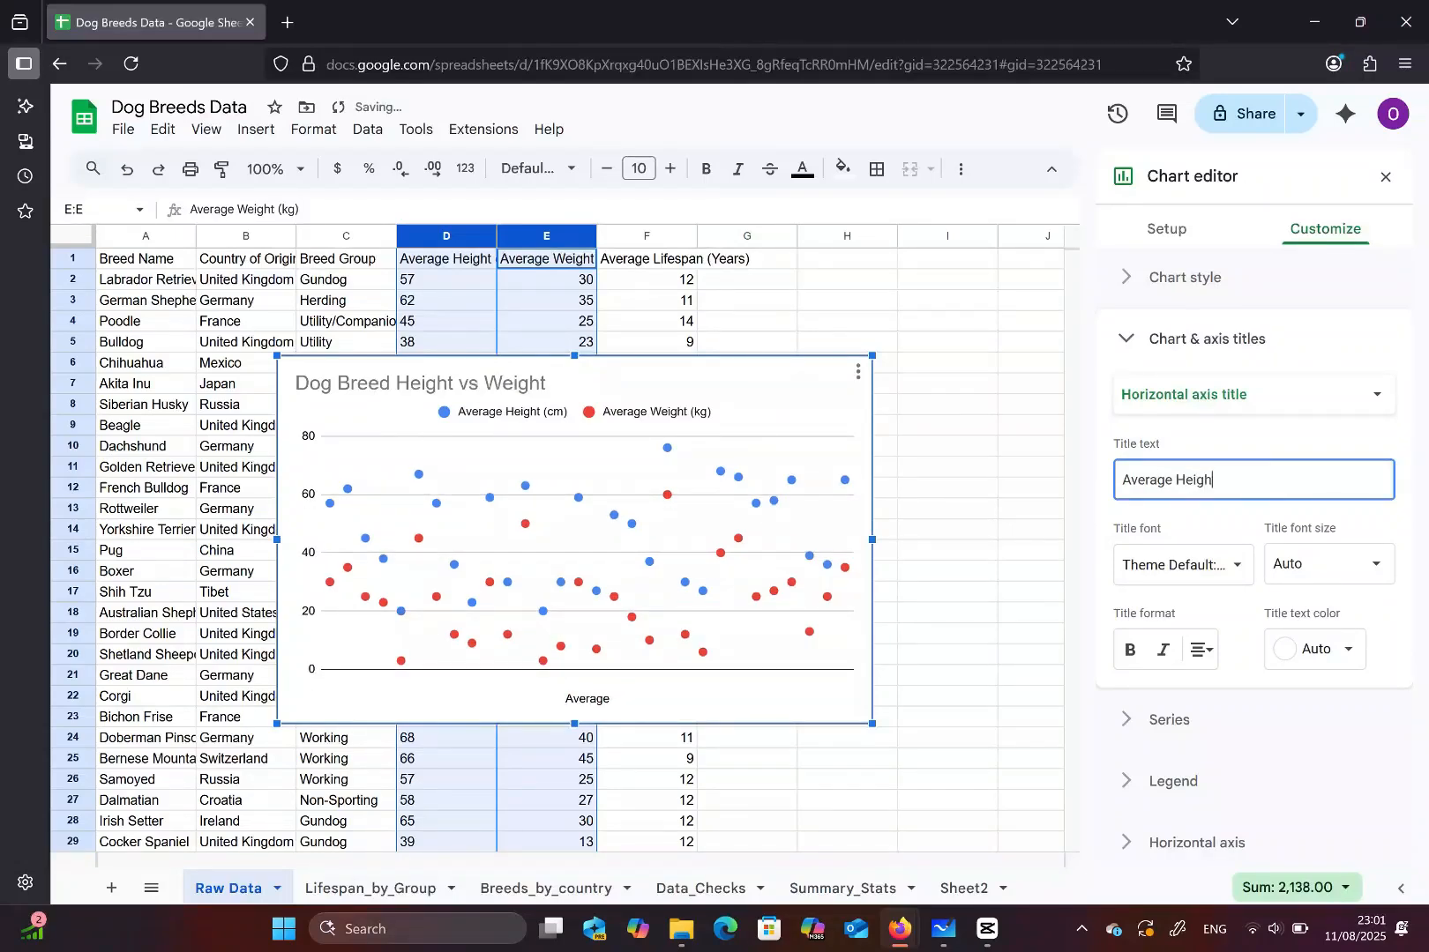
# - Set the scatter chart's vertical axis title to "Average Weight(Kg)"
pyautogui.click(1192, 398)
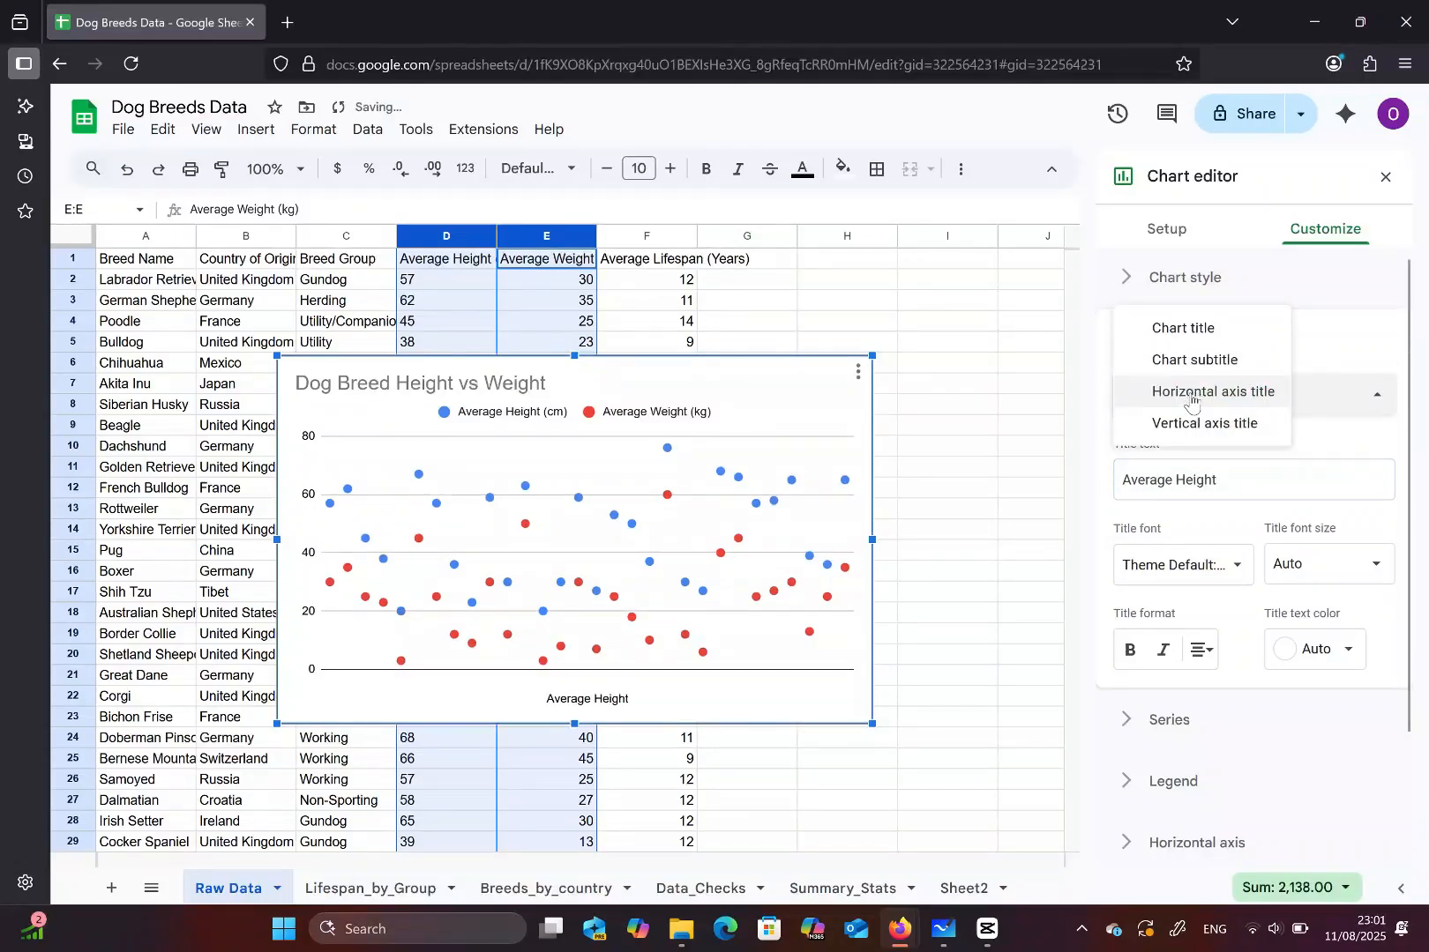
pyautogui.click(1186, 422)
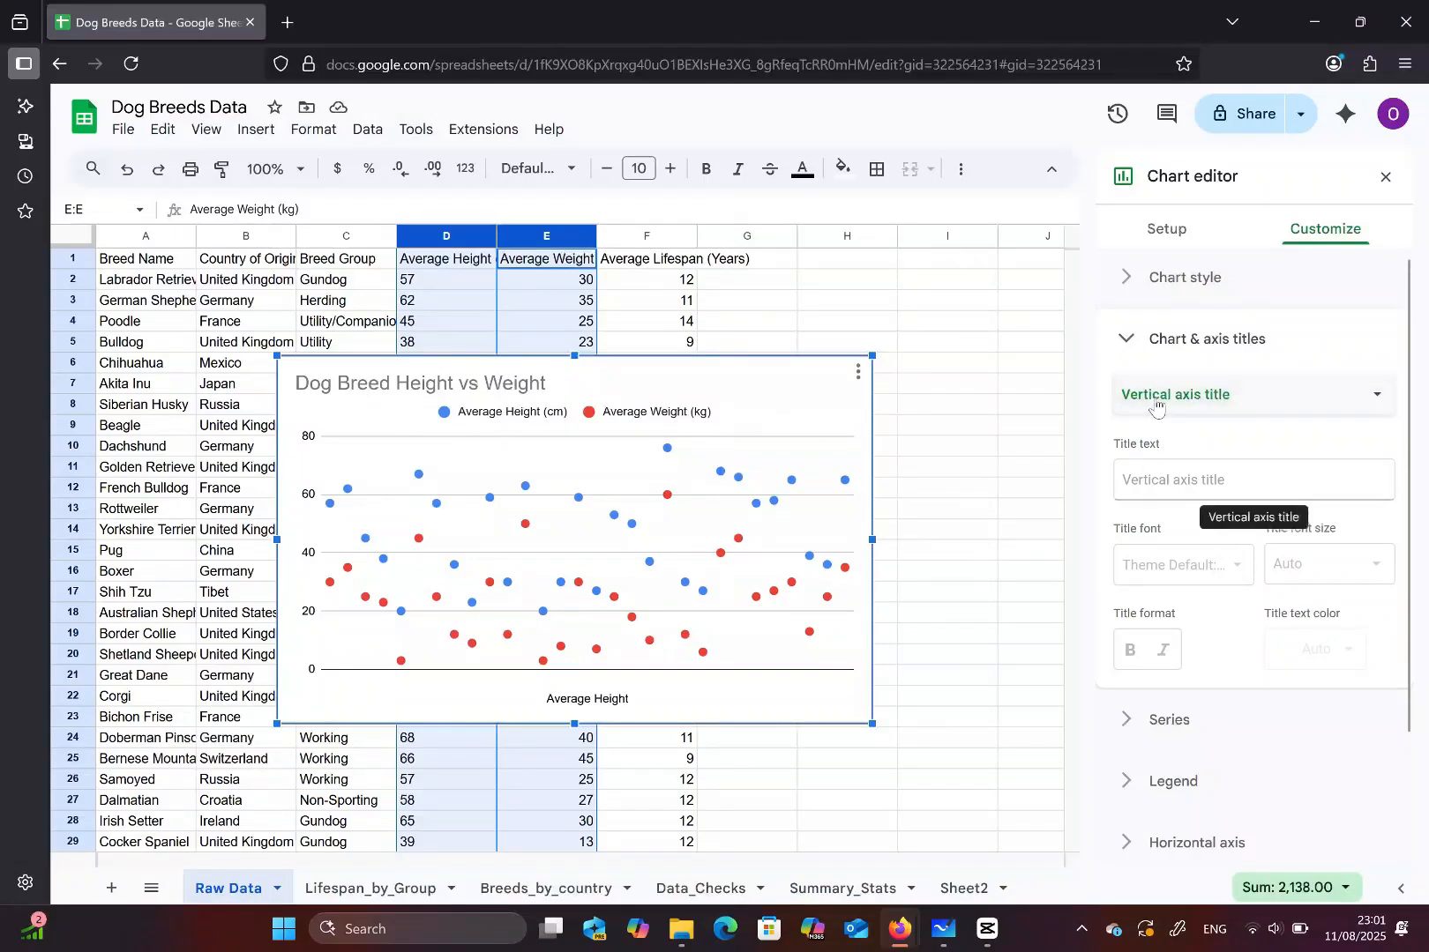
pyautogui.click(1150, 481)
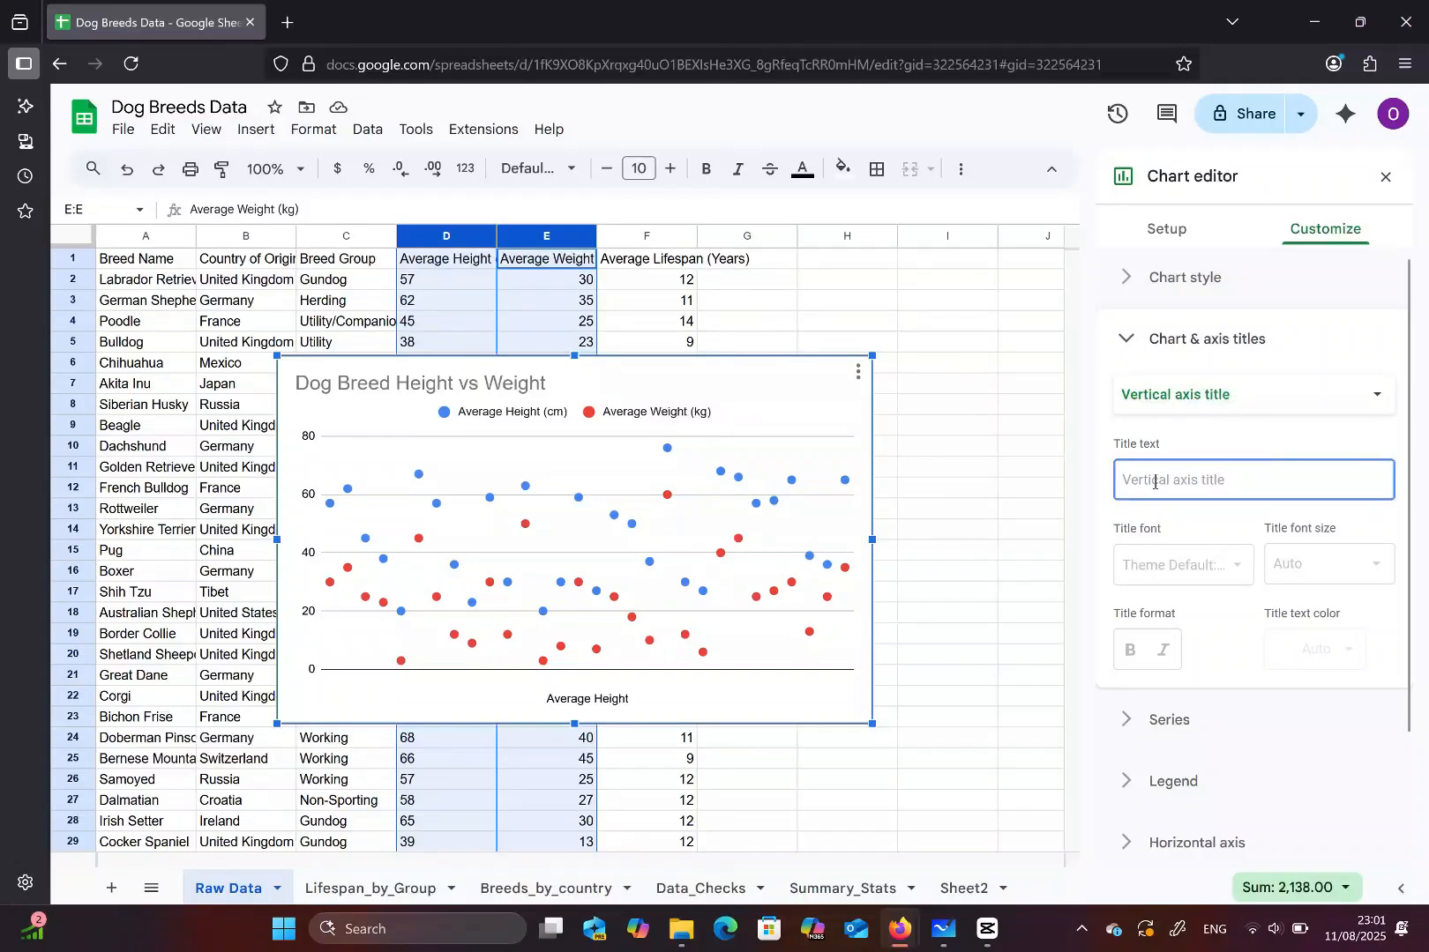
pyautogui.write('Average Weight(Kg)')
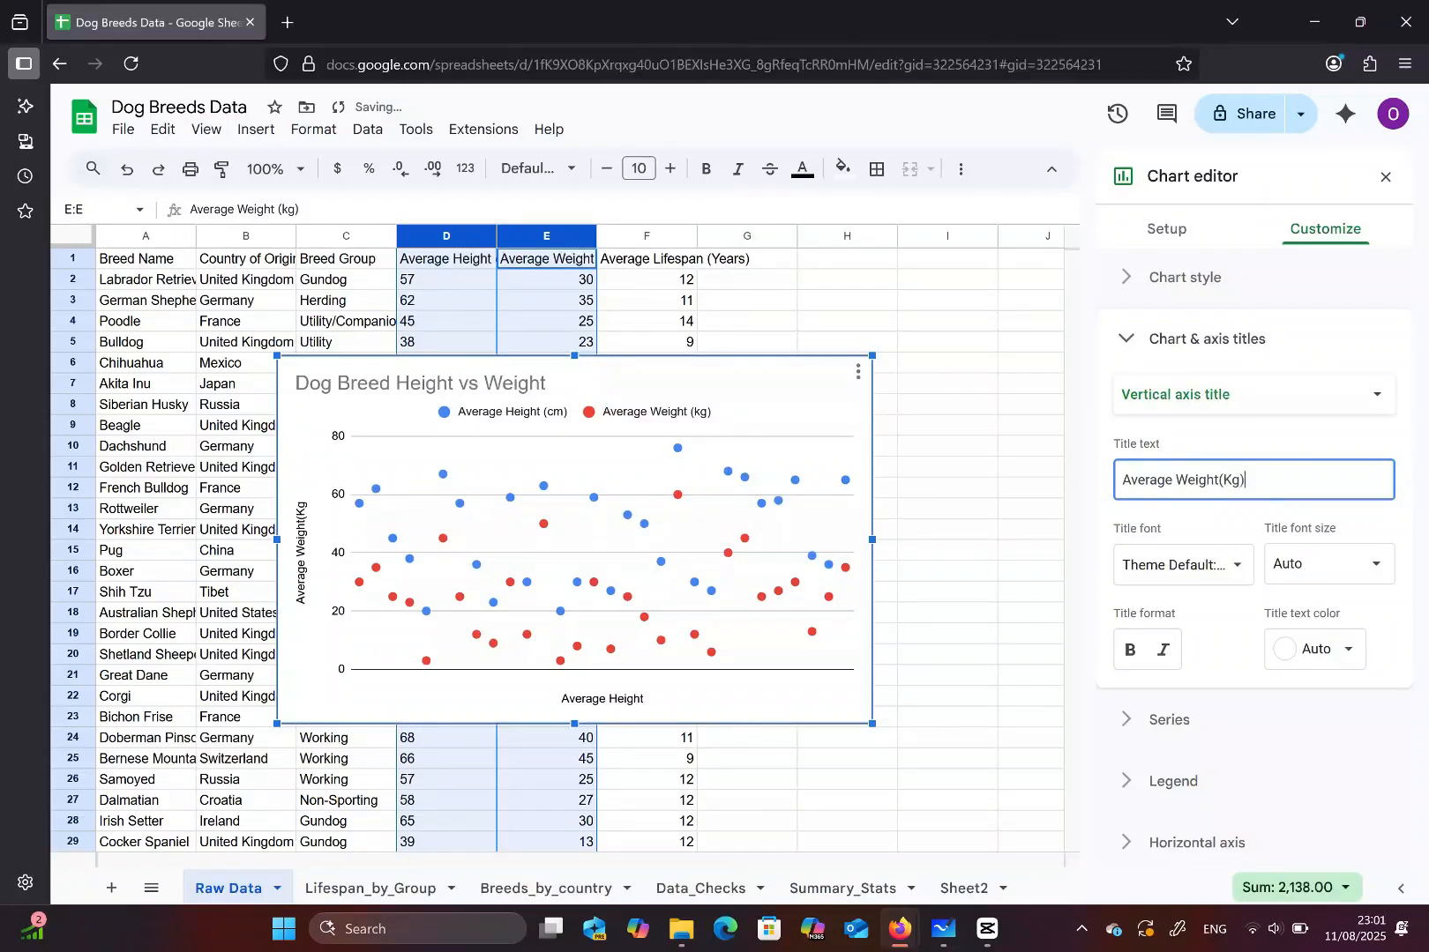
pyautogui.click(1155, 395)
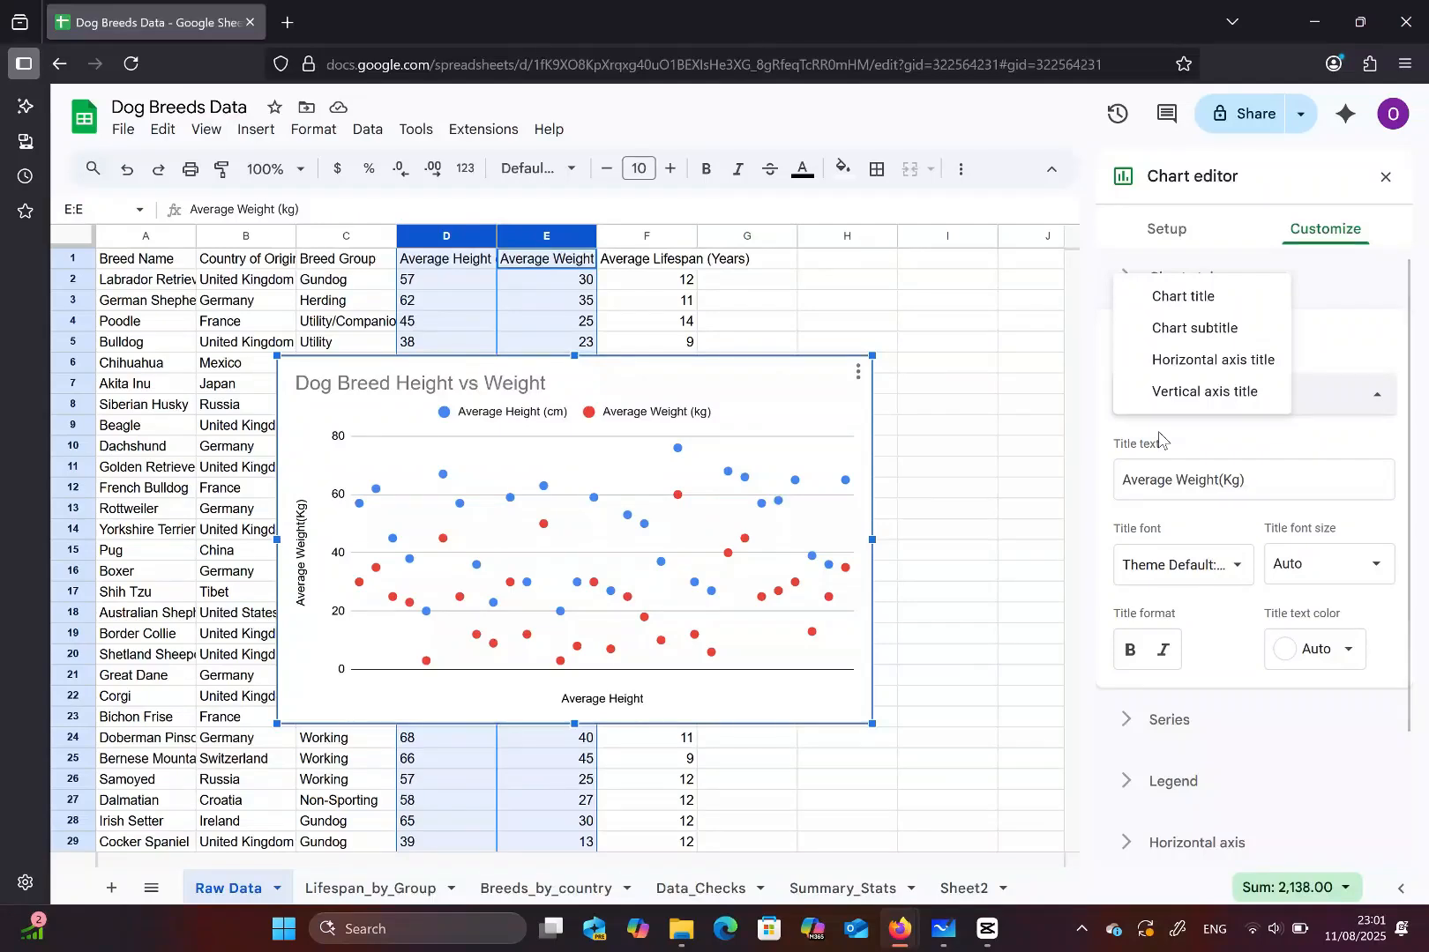
pyautogui.click(1264, 452)
# - Add a trendline to all series of the Dog Breed Height vs Weight scatter chart
pyautogui.click(1133, 351)
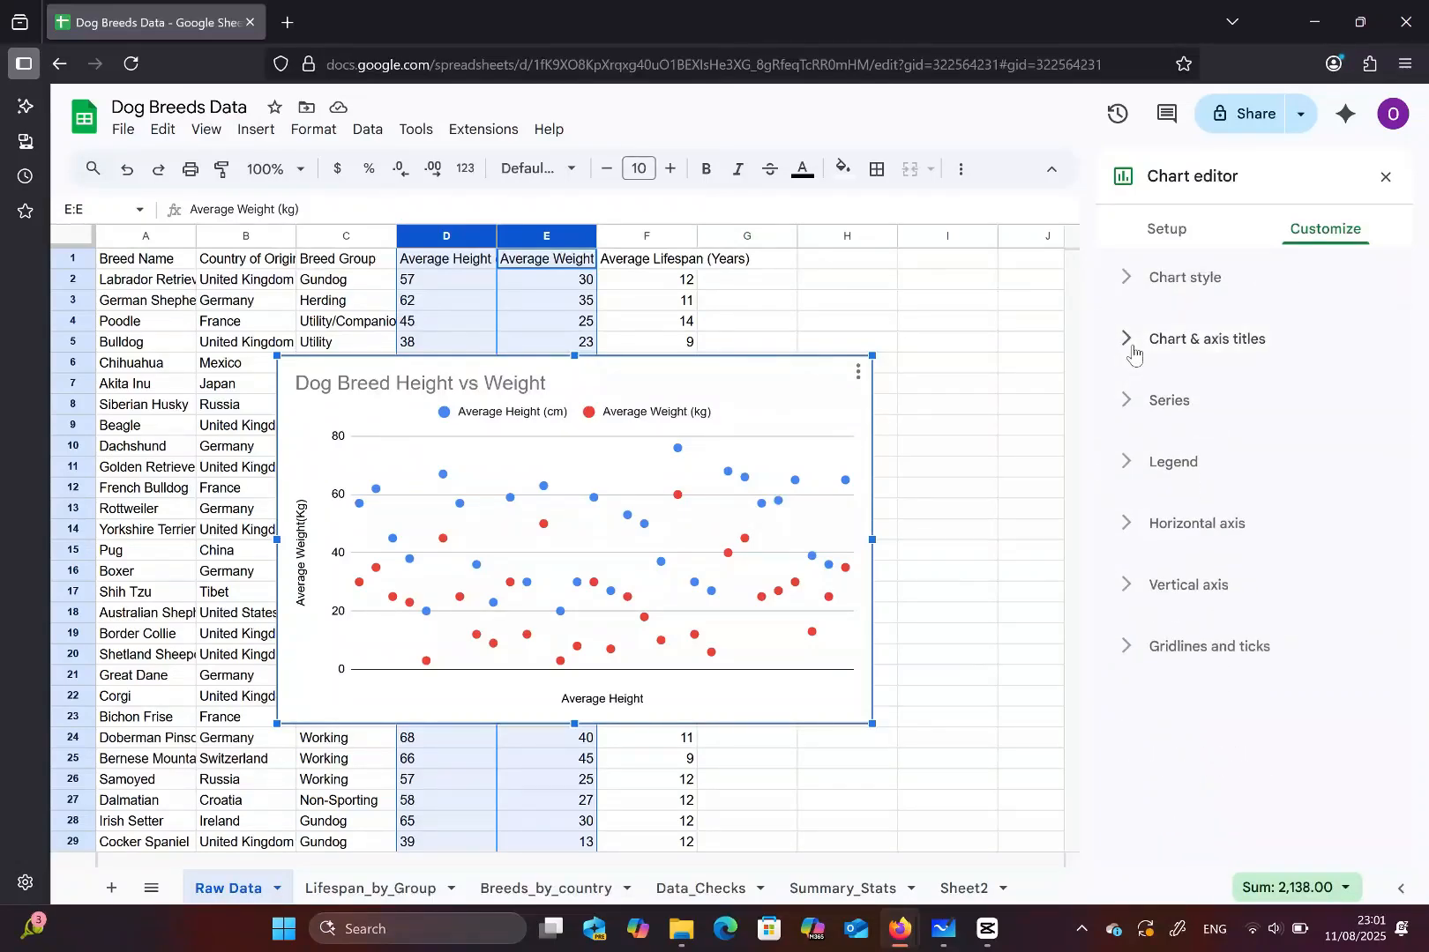
pyautogui.click(1128, 410)
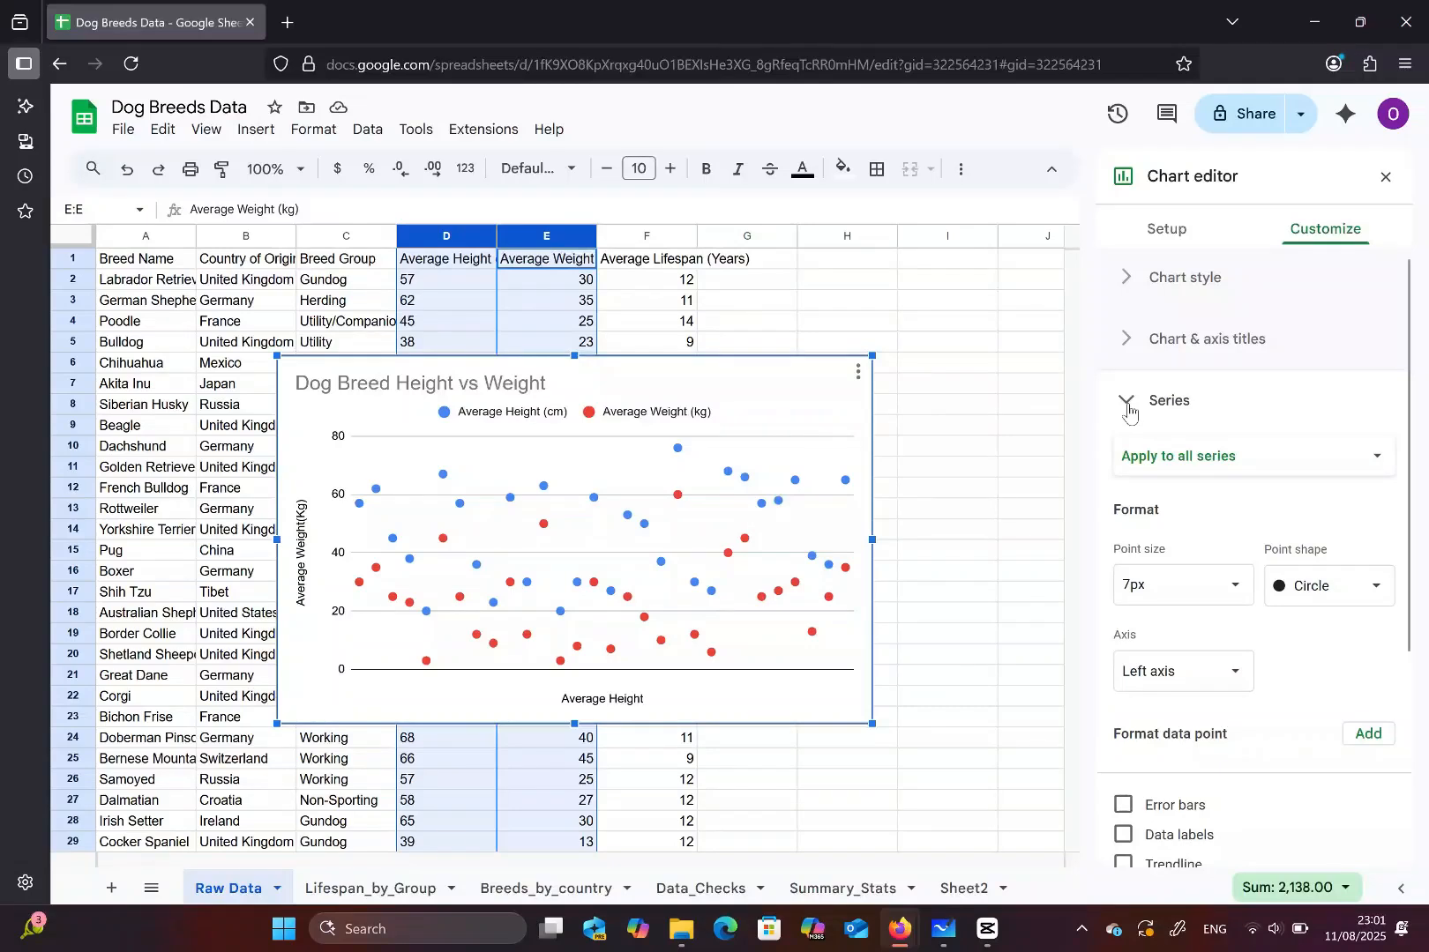
pyautogui.scroll(-1, 1141, 468)
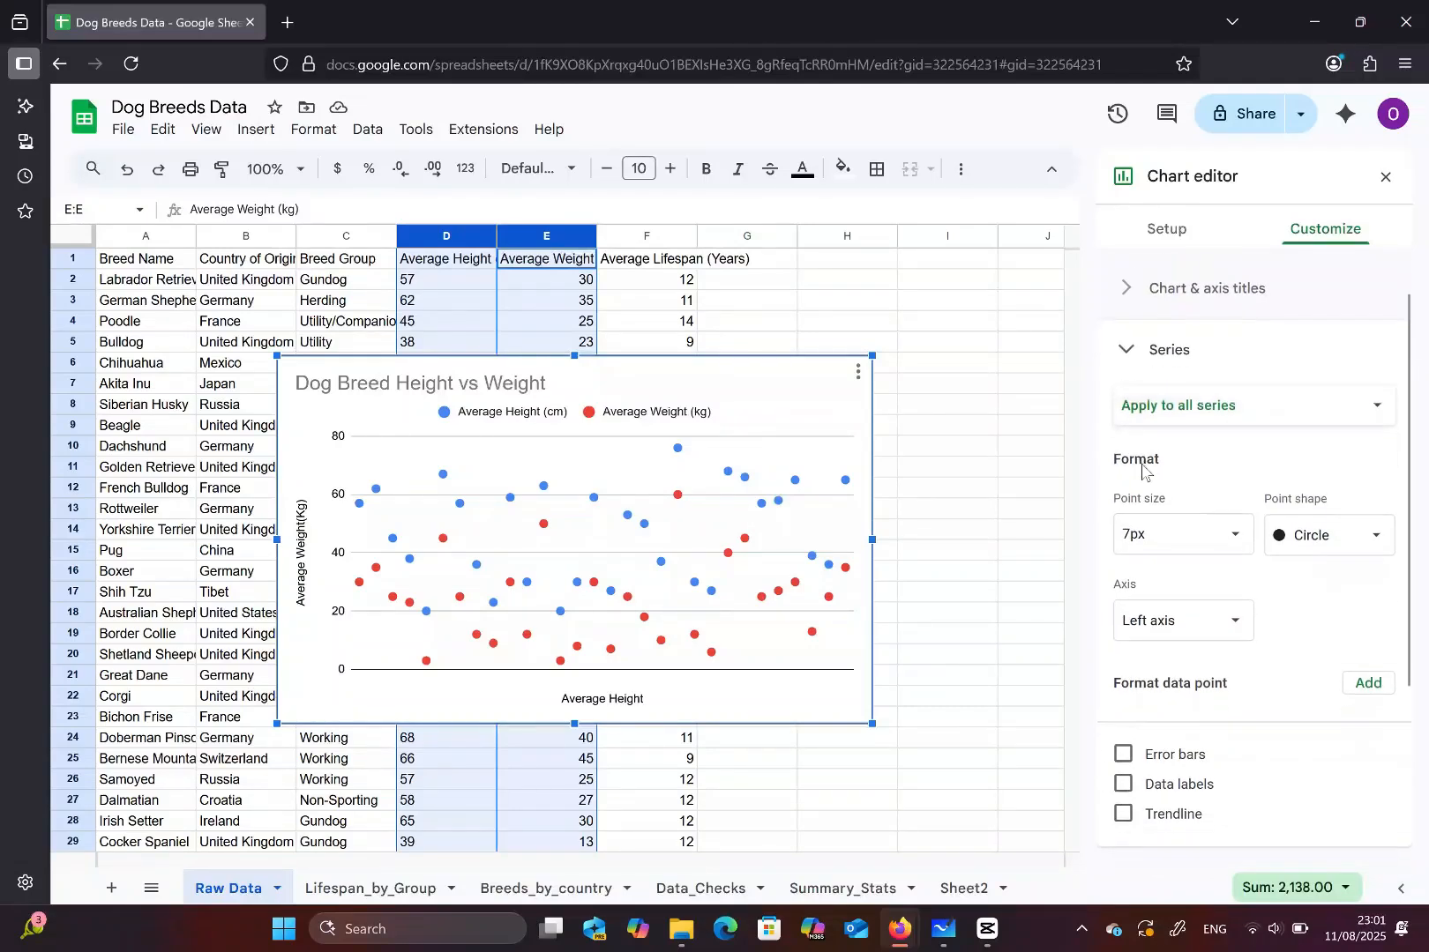
pyautogui.scroll(-1, 1147, 467)
pyautogui.click(1171, 392)
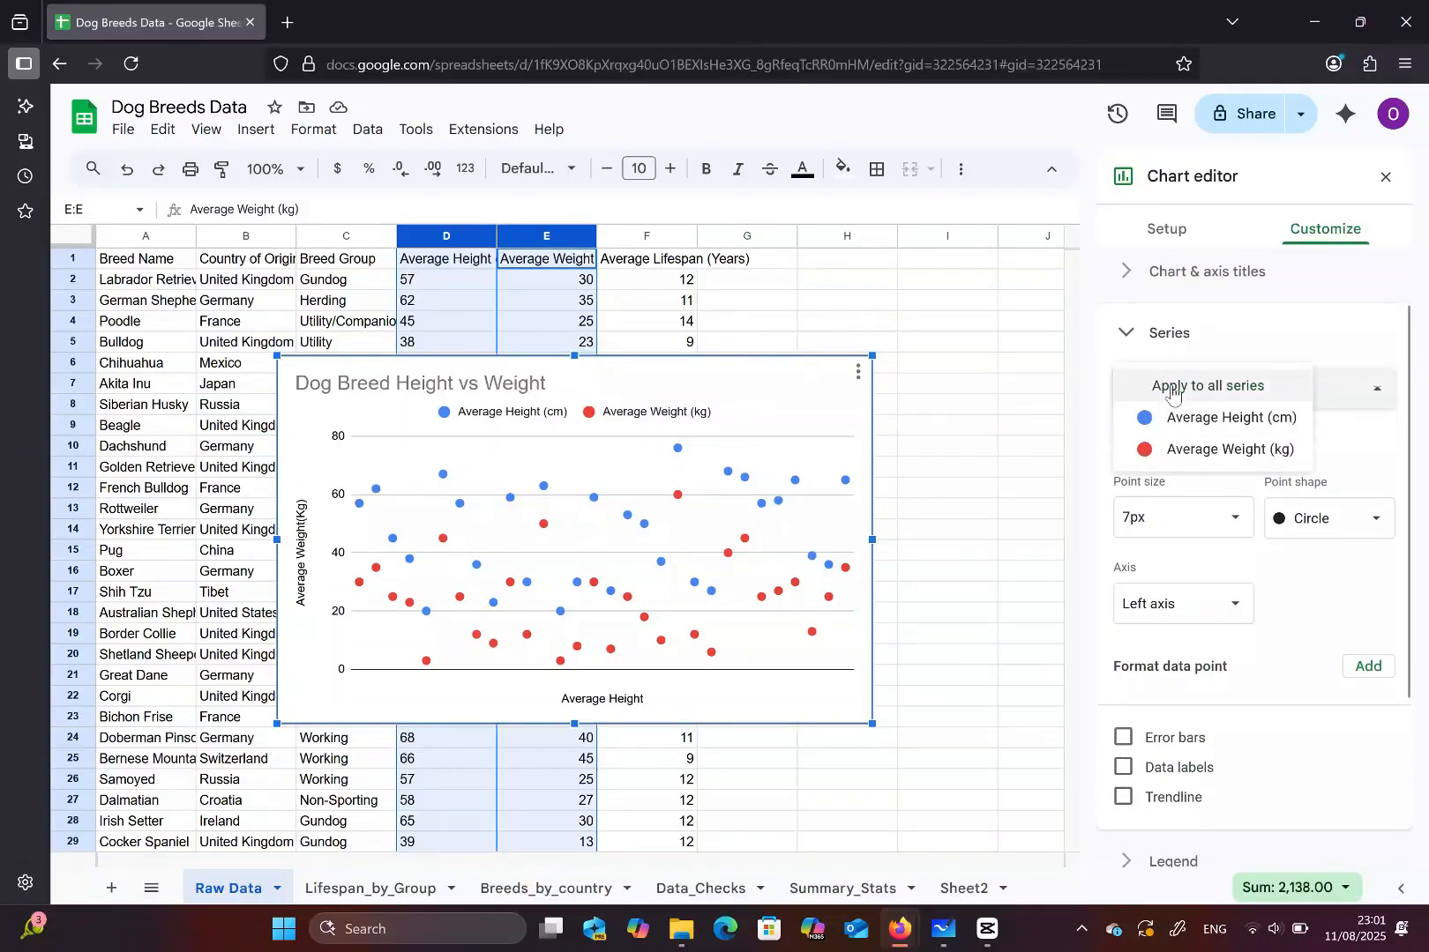
pyautogui.click(1171, 388)
pyautogui.scroll(-1, 1156, 459)
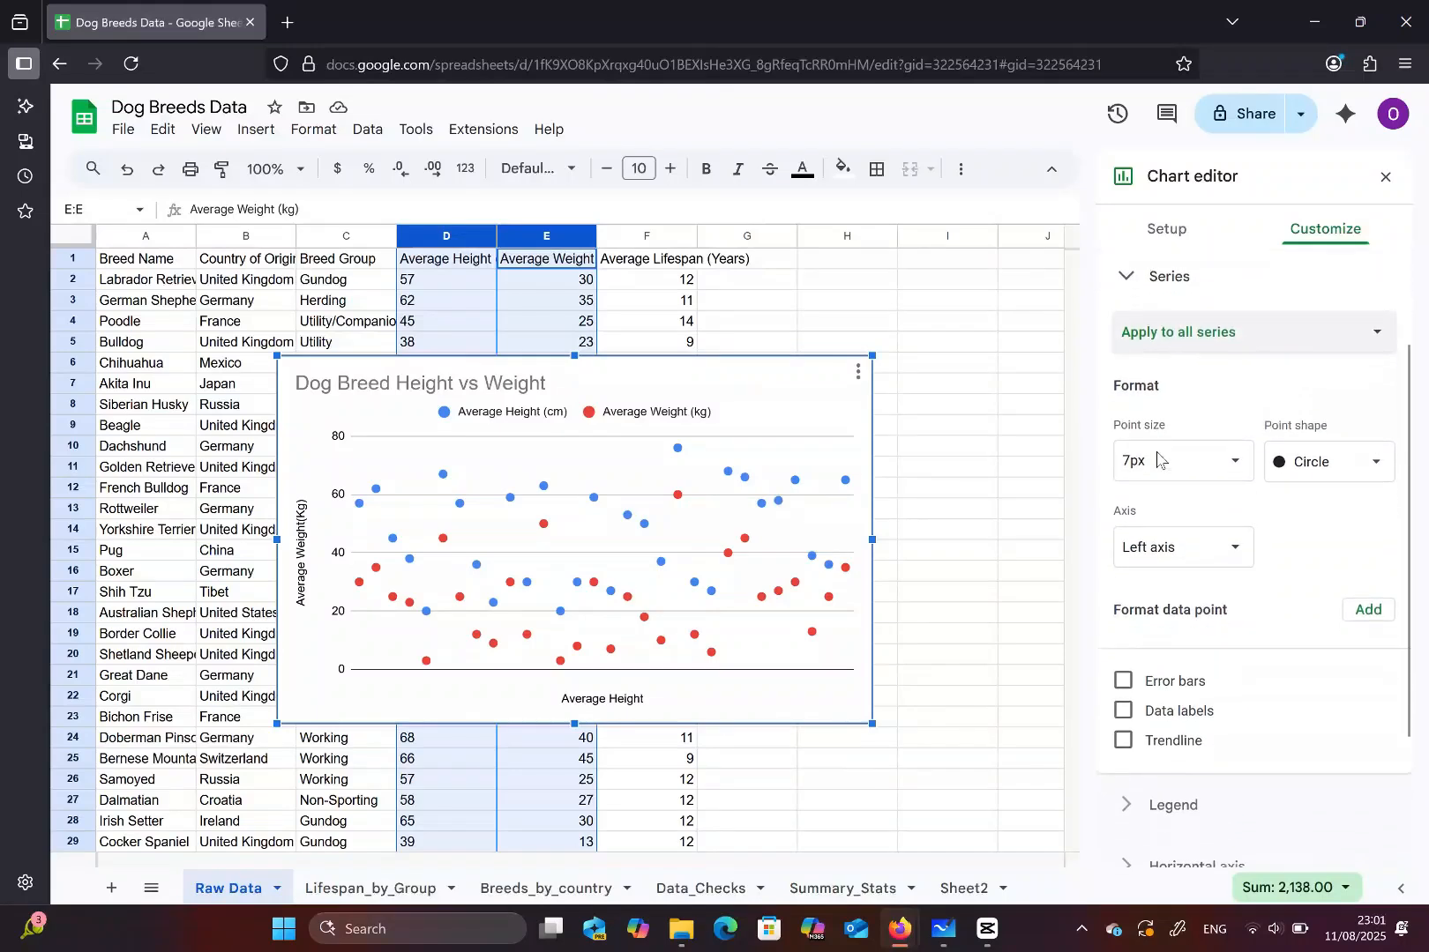
pyautogui.click(1125, 729)
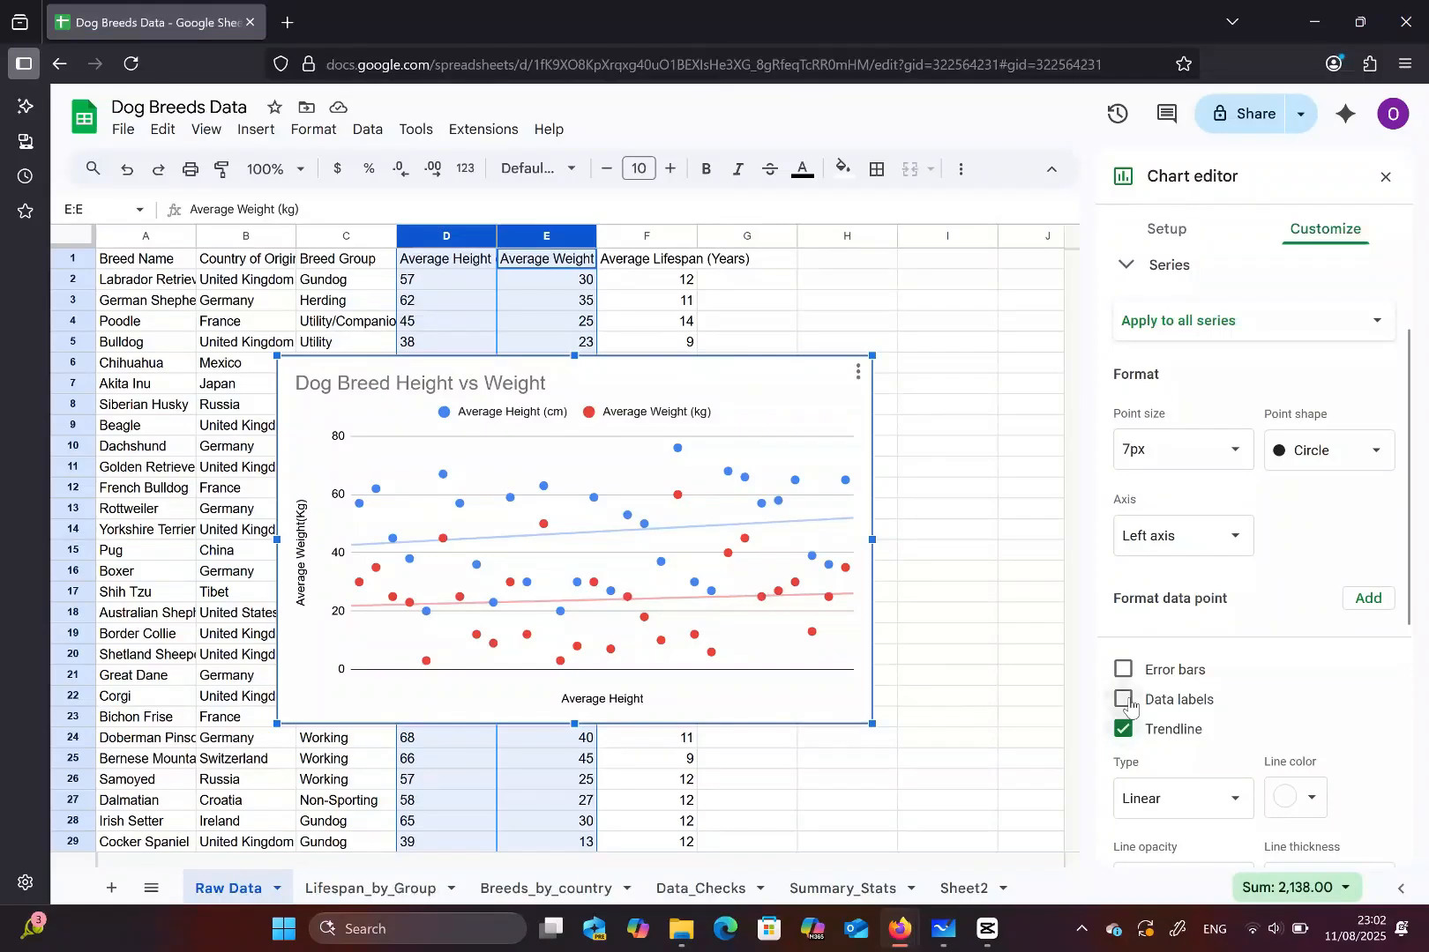
# - Show data labels on all series of the scatter chart, keeping Value as the label type
pyautogui.click(1124, 700)
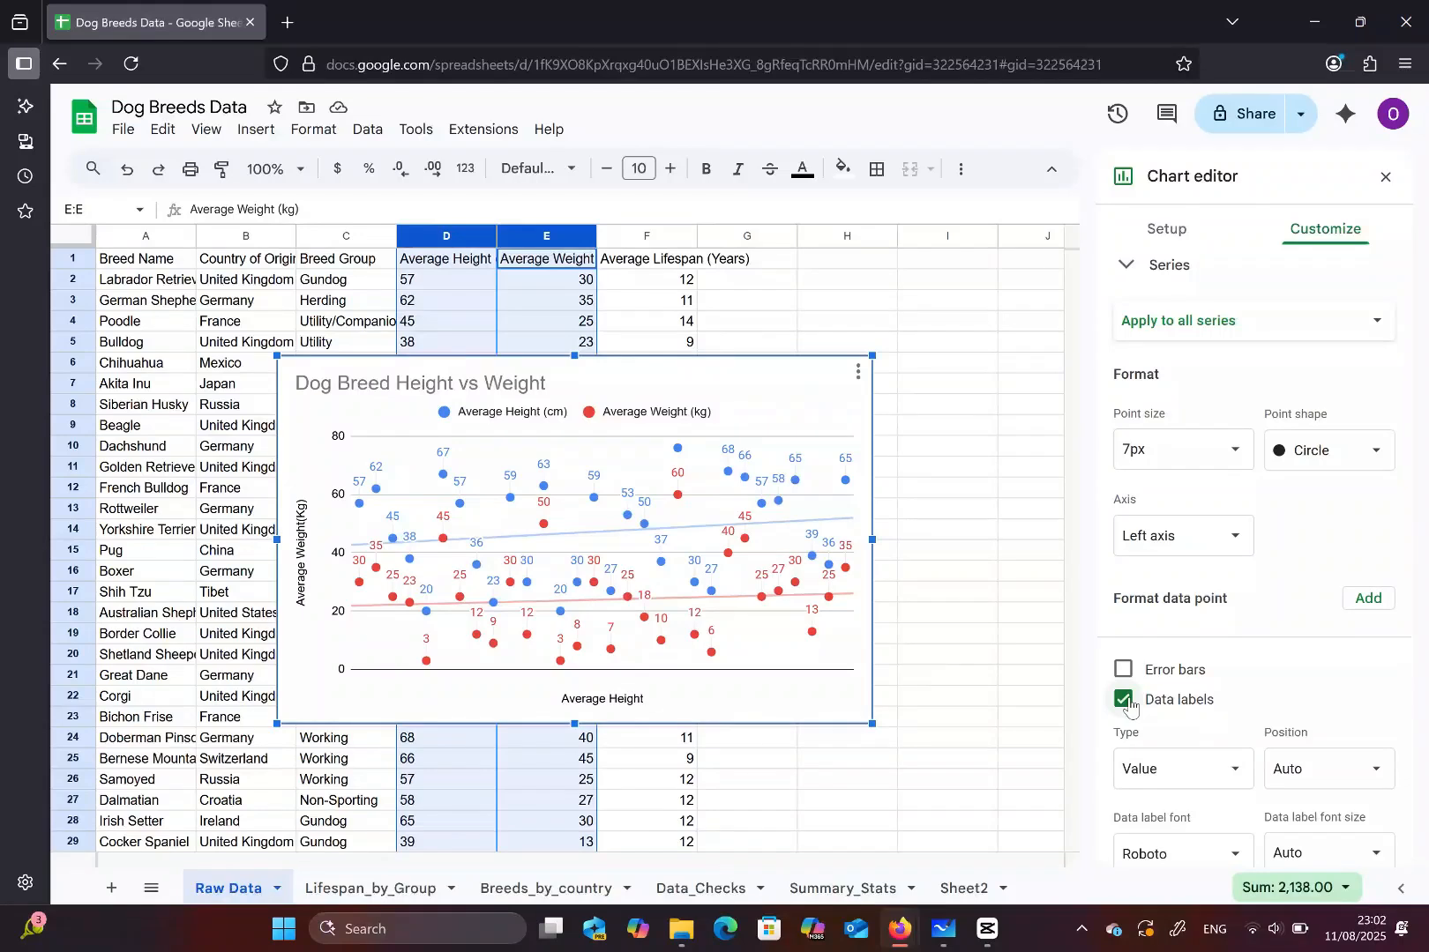
pyautogui.scroll(-3, 1129, 705)
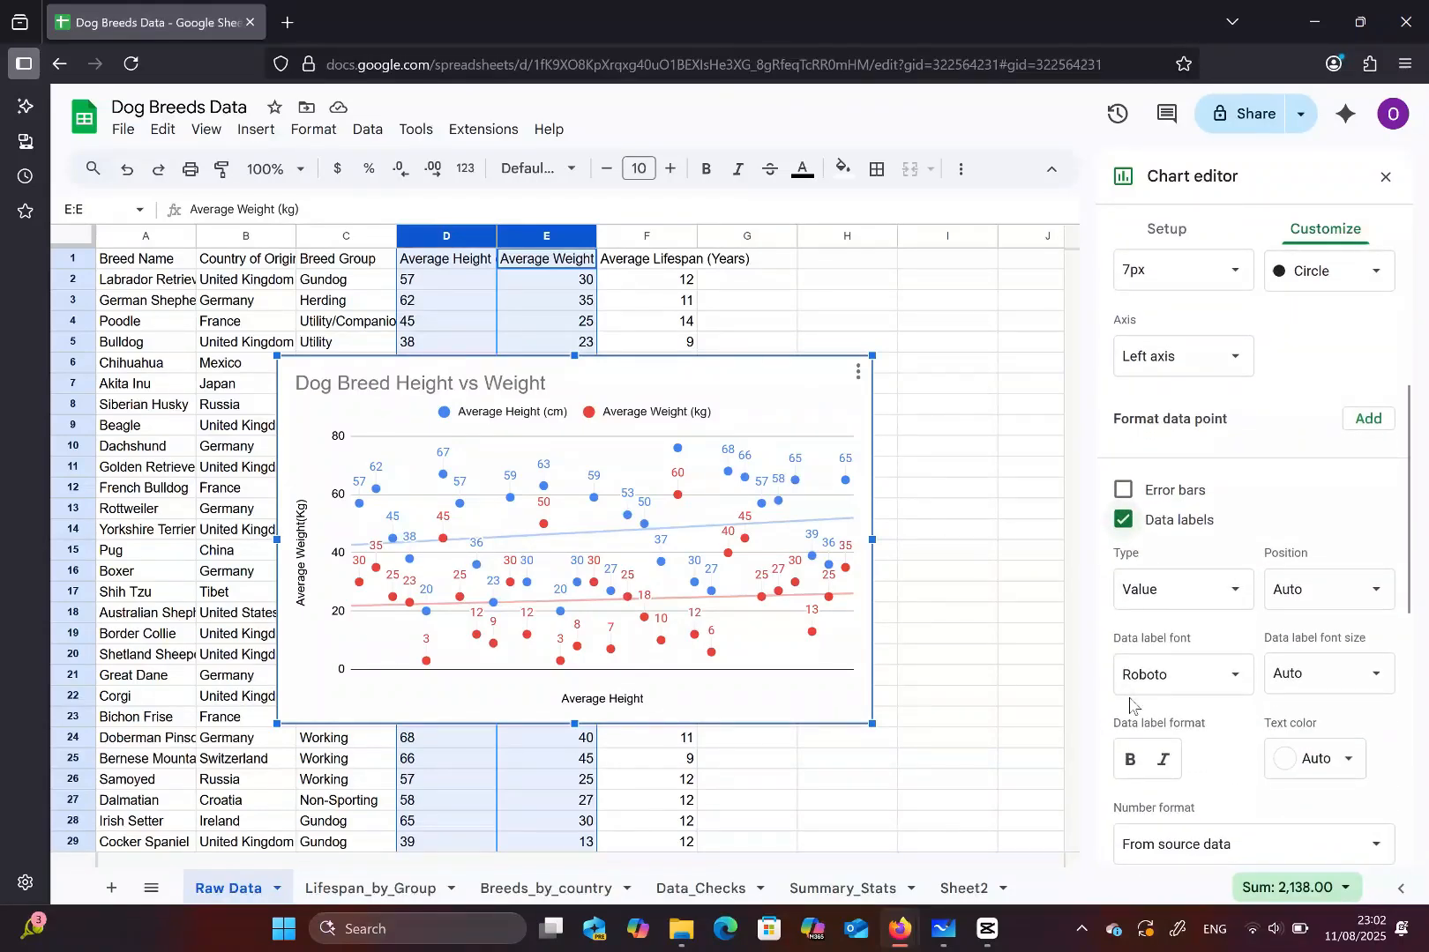
pyautogui.click(1160, 589)
pyautogui.click(1159, 587)
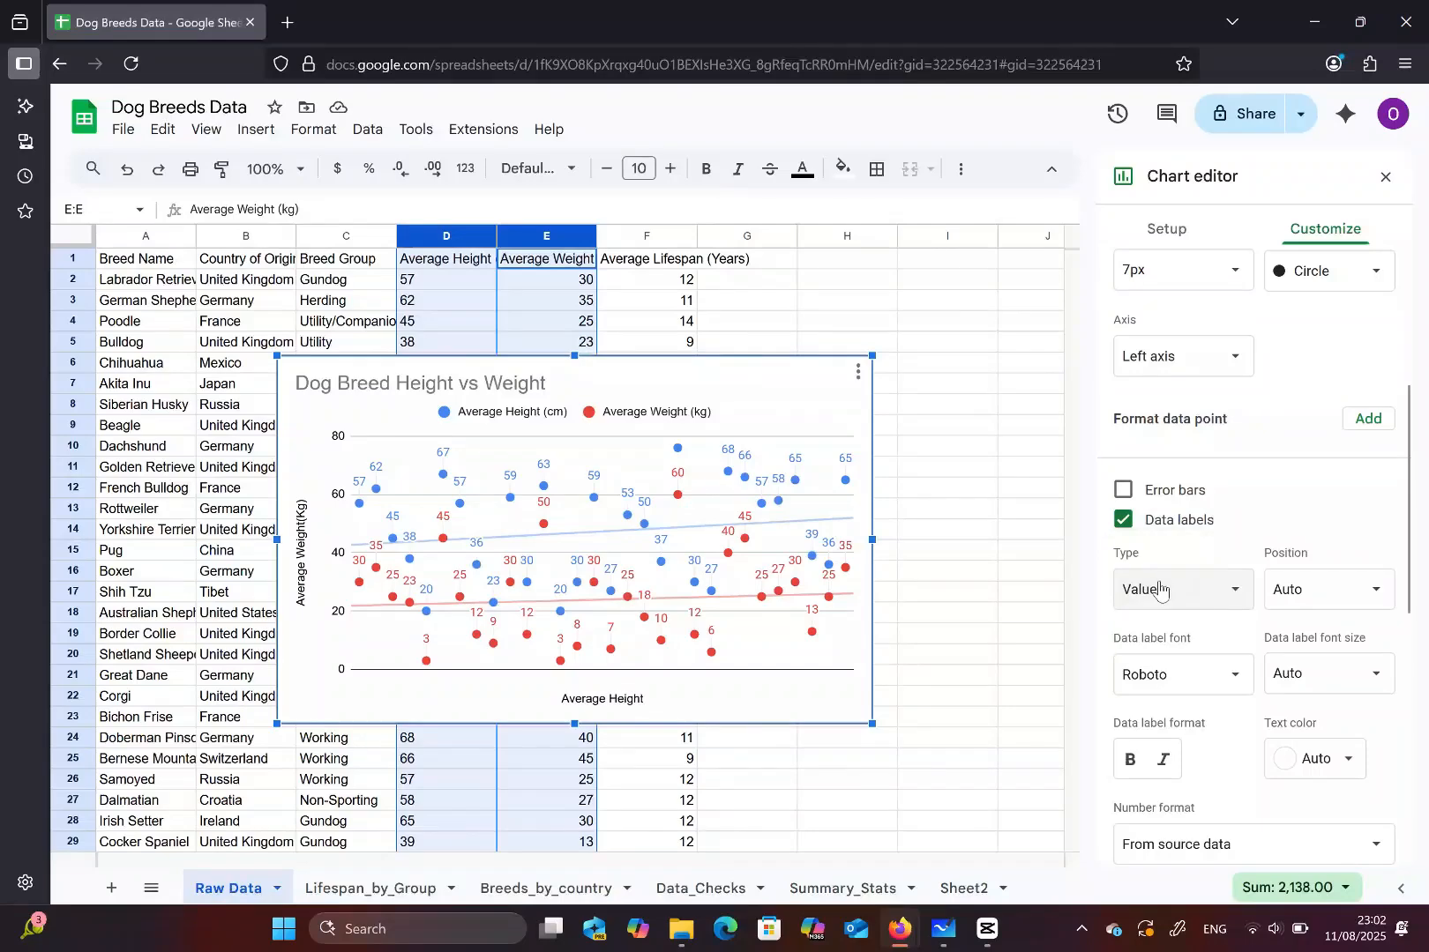
# - Examine the number format options of the data labels and the label options of the trendline
pyautogui.scroll(-3, 1160, 589)
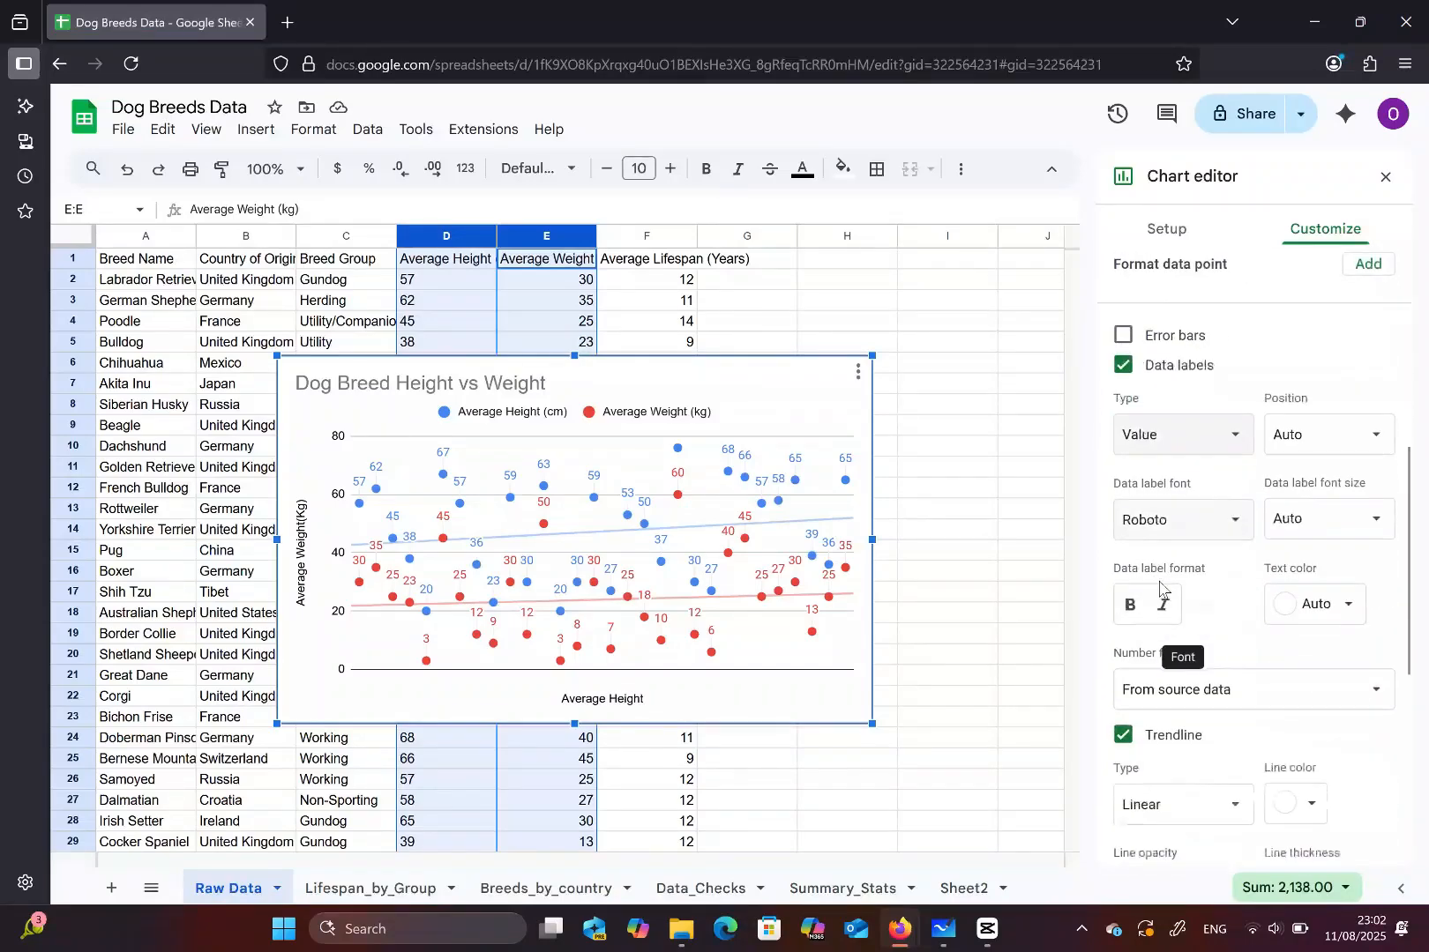
pyautogui.scroll(-1, 1160, 589)
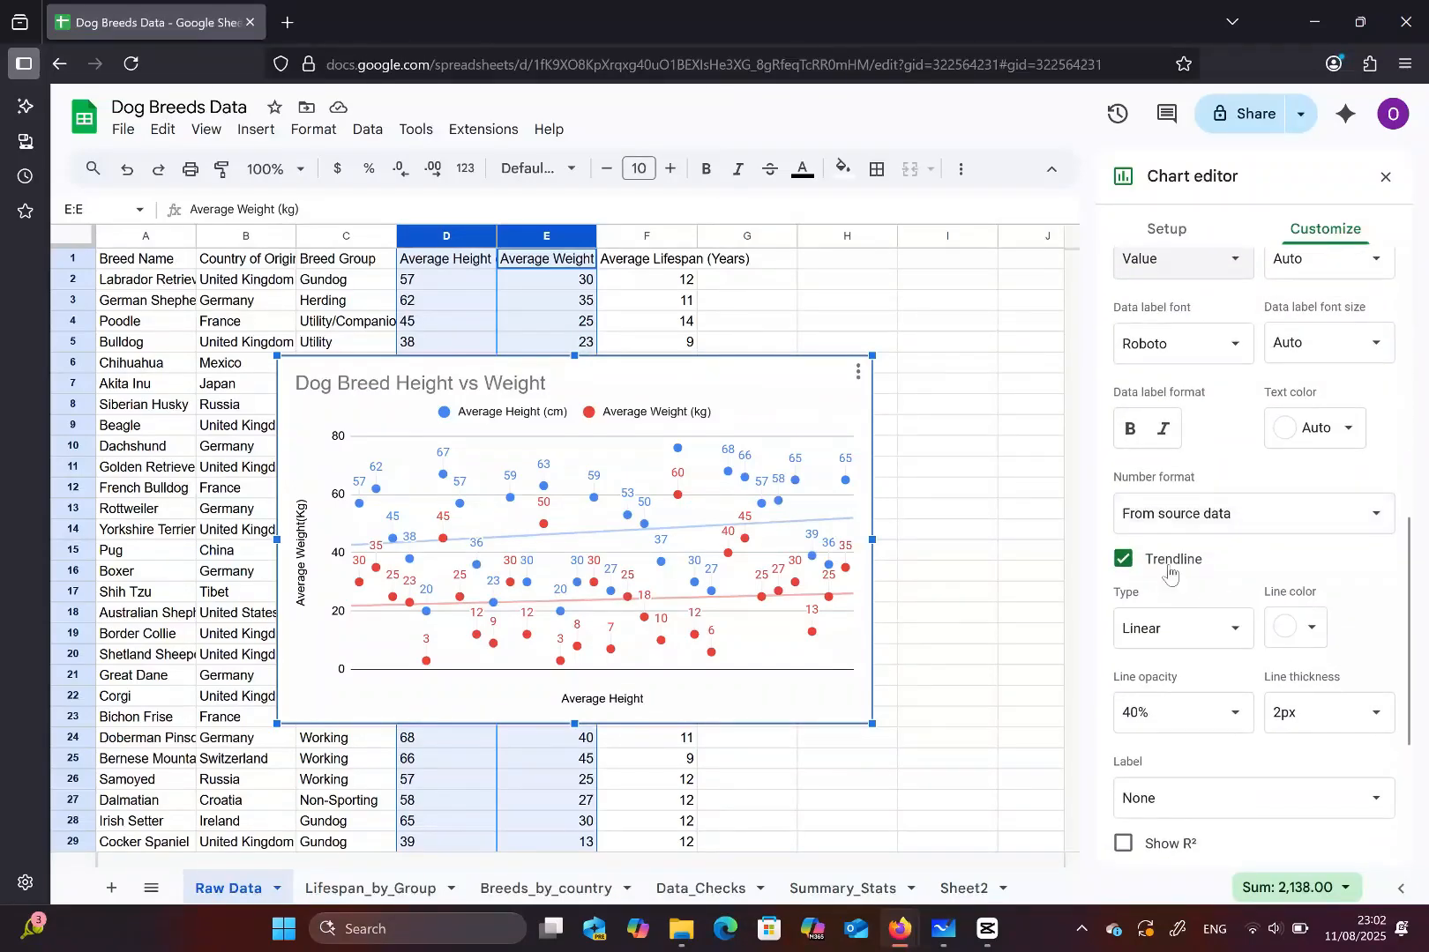
pyautogui.click(1204, 522)
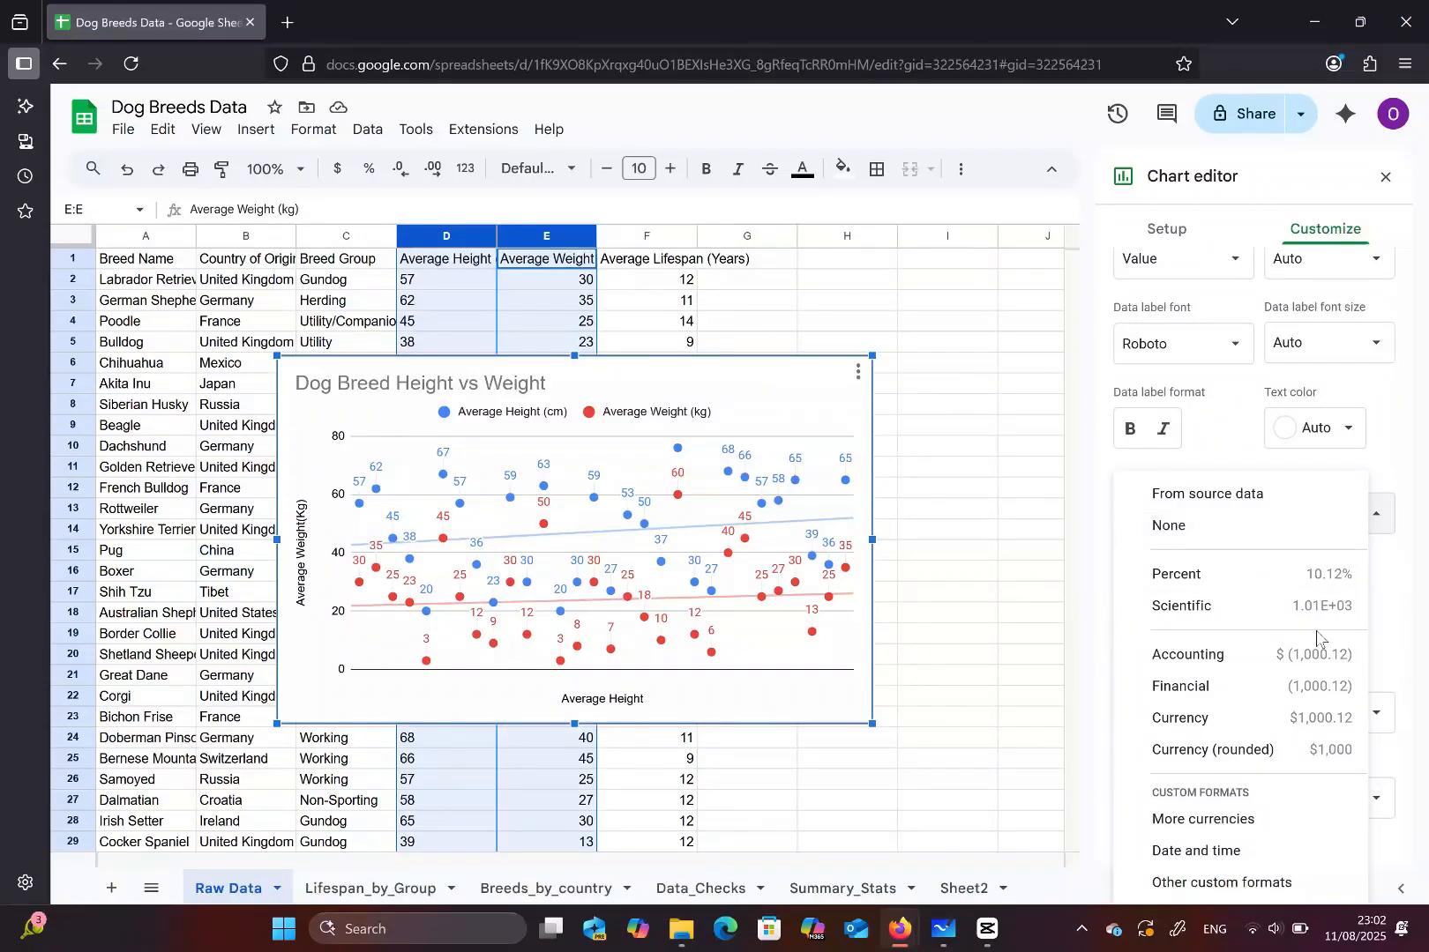
pyautogui.click(1380, 648)
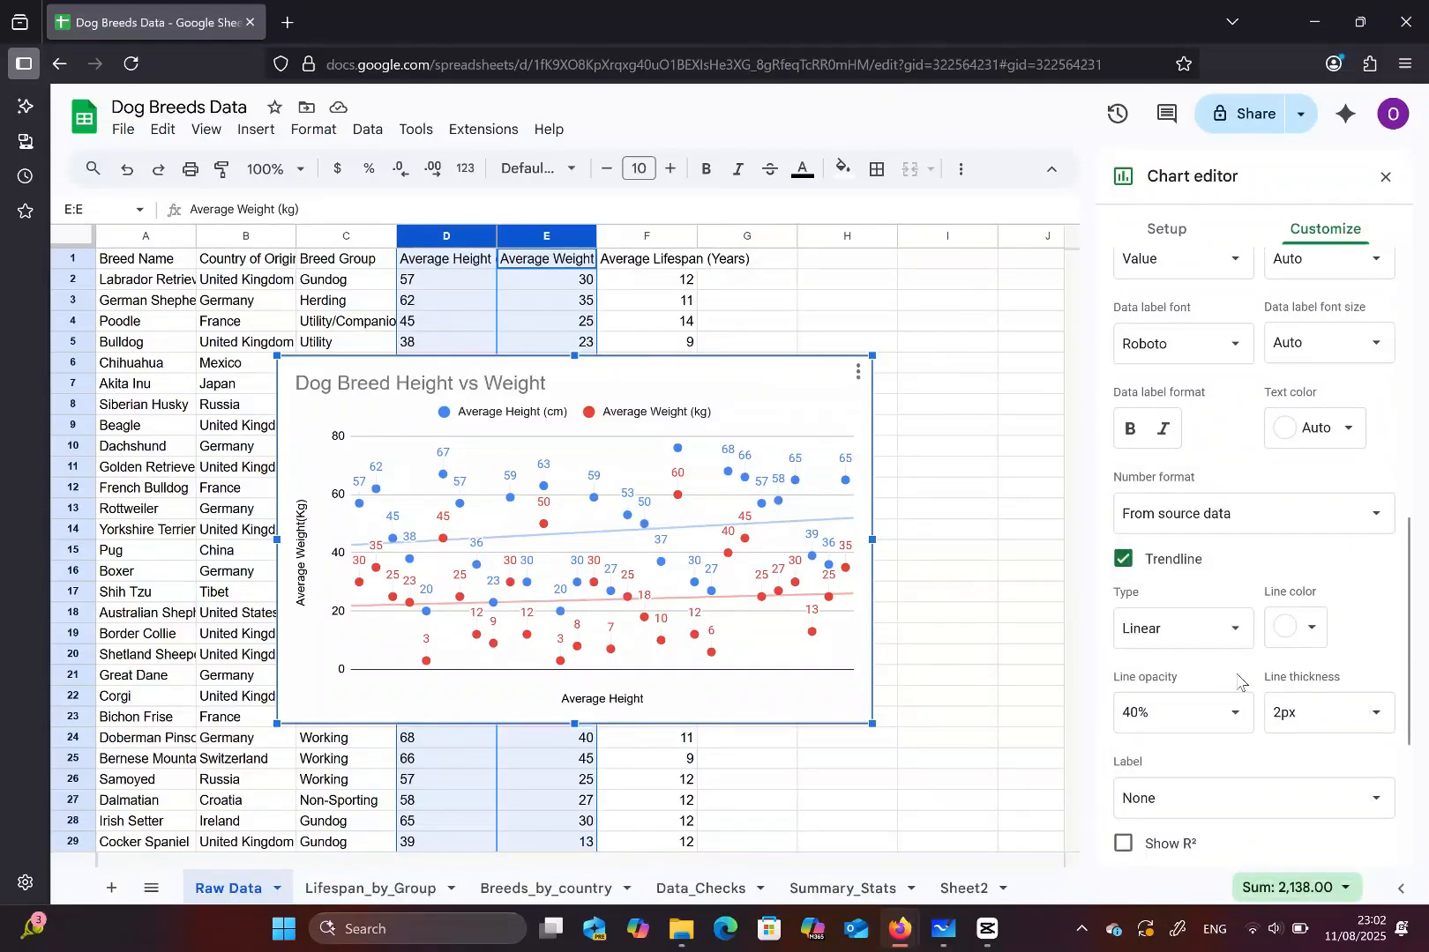
pyautogui.scroll(-1, 1237, 680)
pyautogui.scroll(-1, 1237, 681)
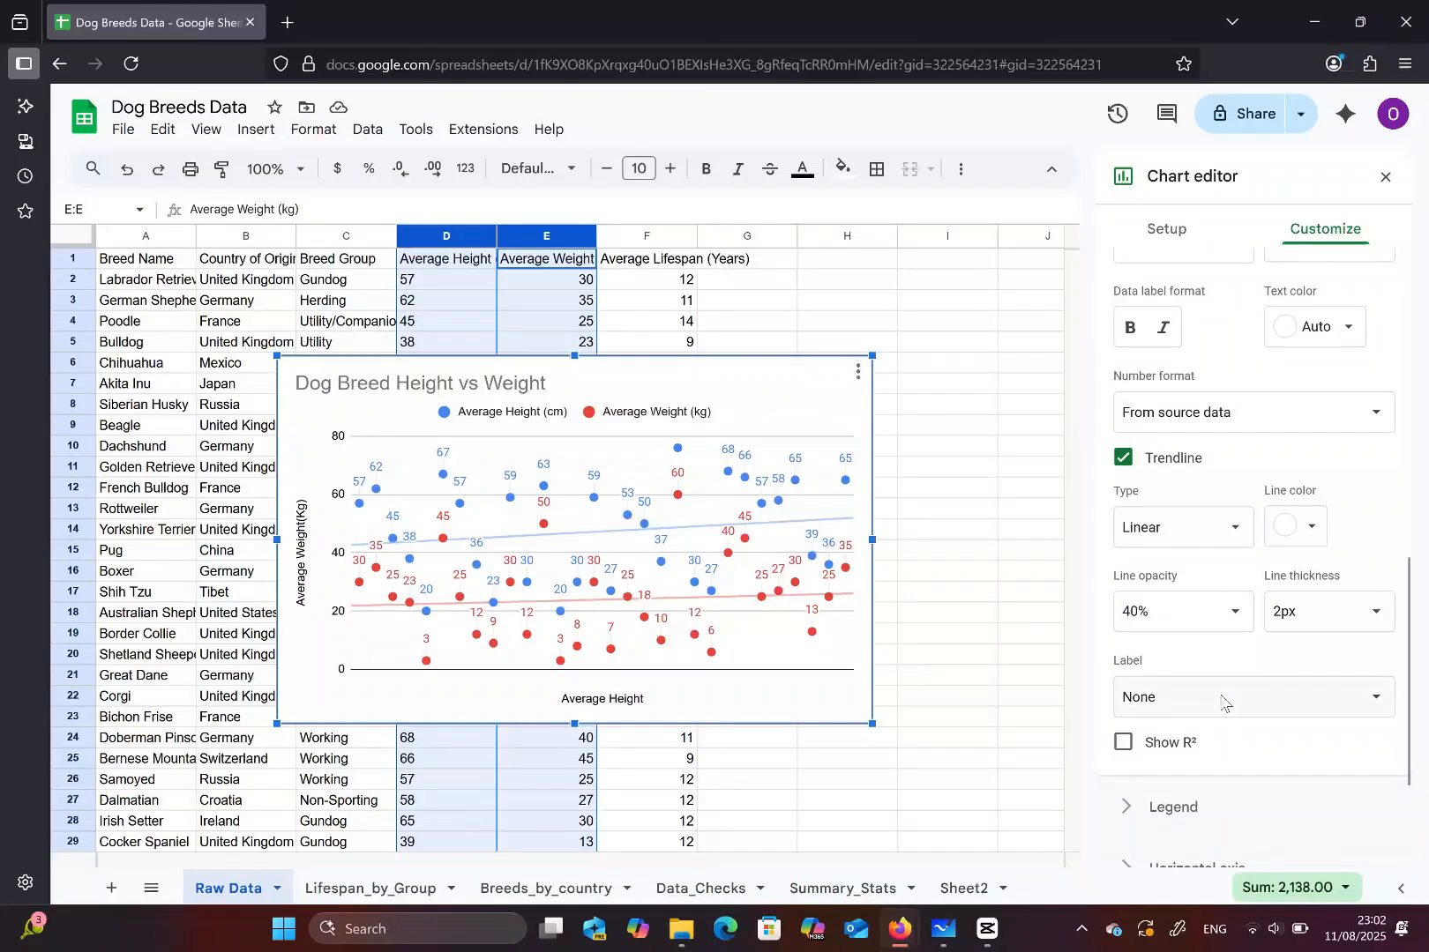
pyautogui.click(1221, 701)
pyautogui.click(1243, 697)
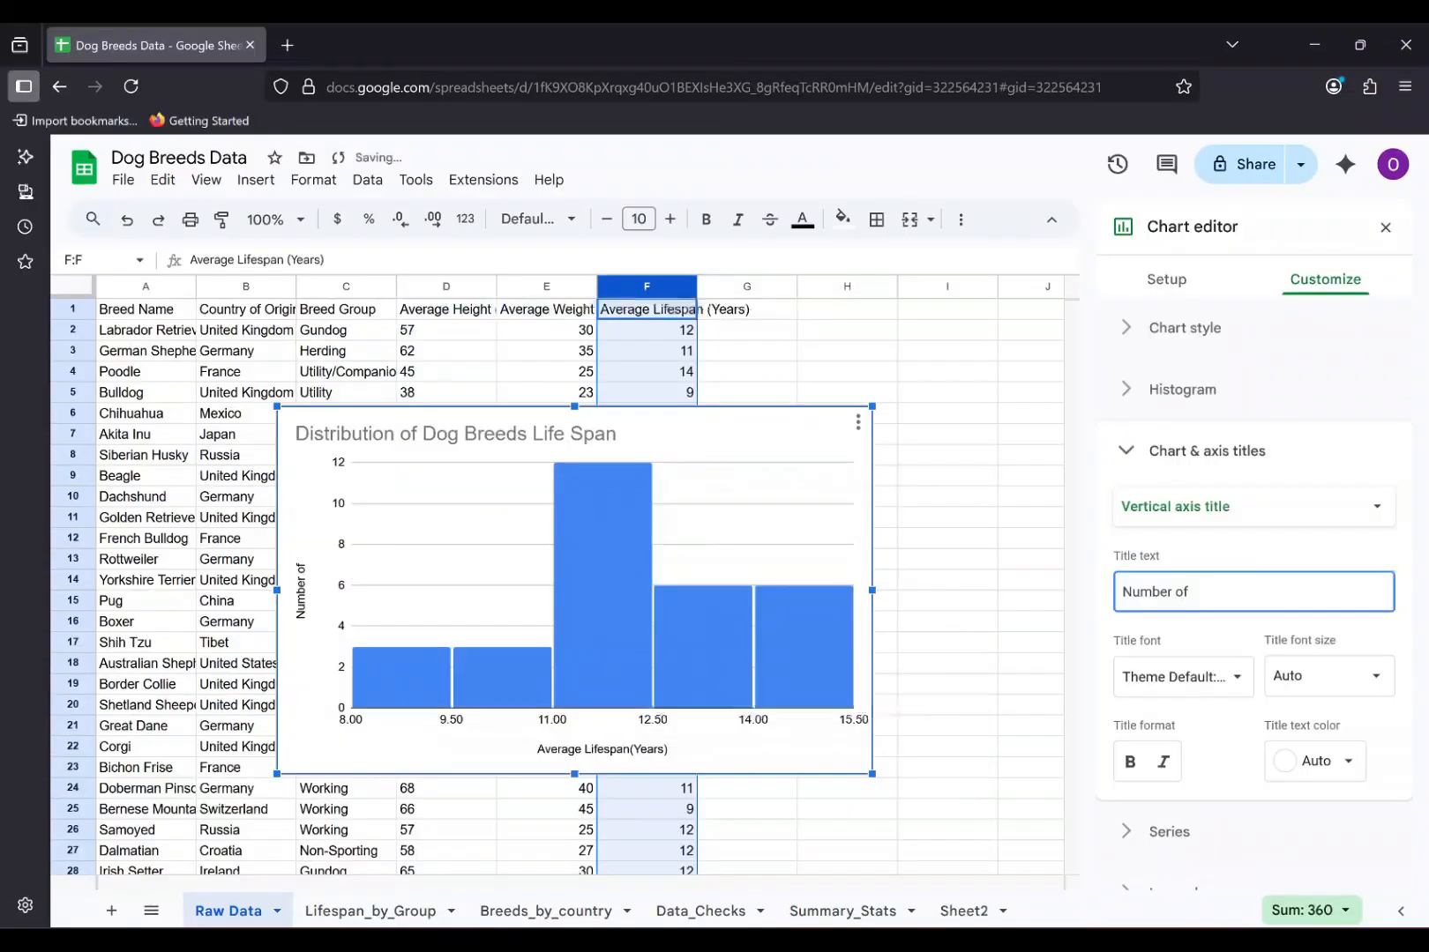
# - Complete the vertical axis title of the lifespan histogram as "Number of Breeds"
pyautogui.write('Breeds')
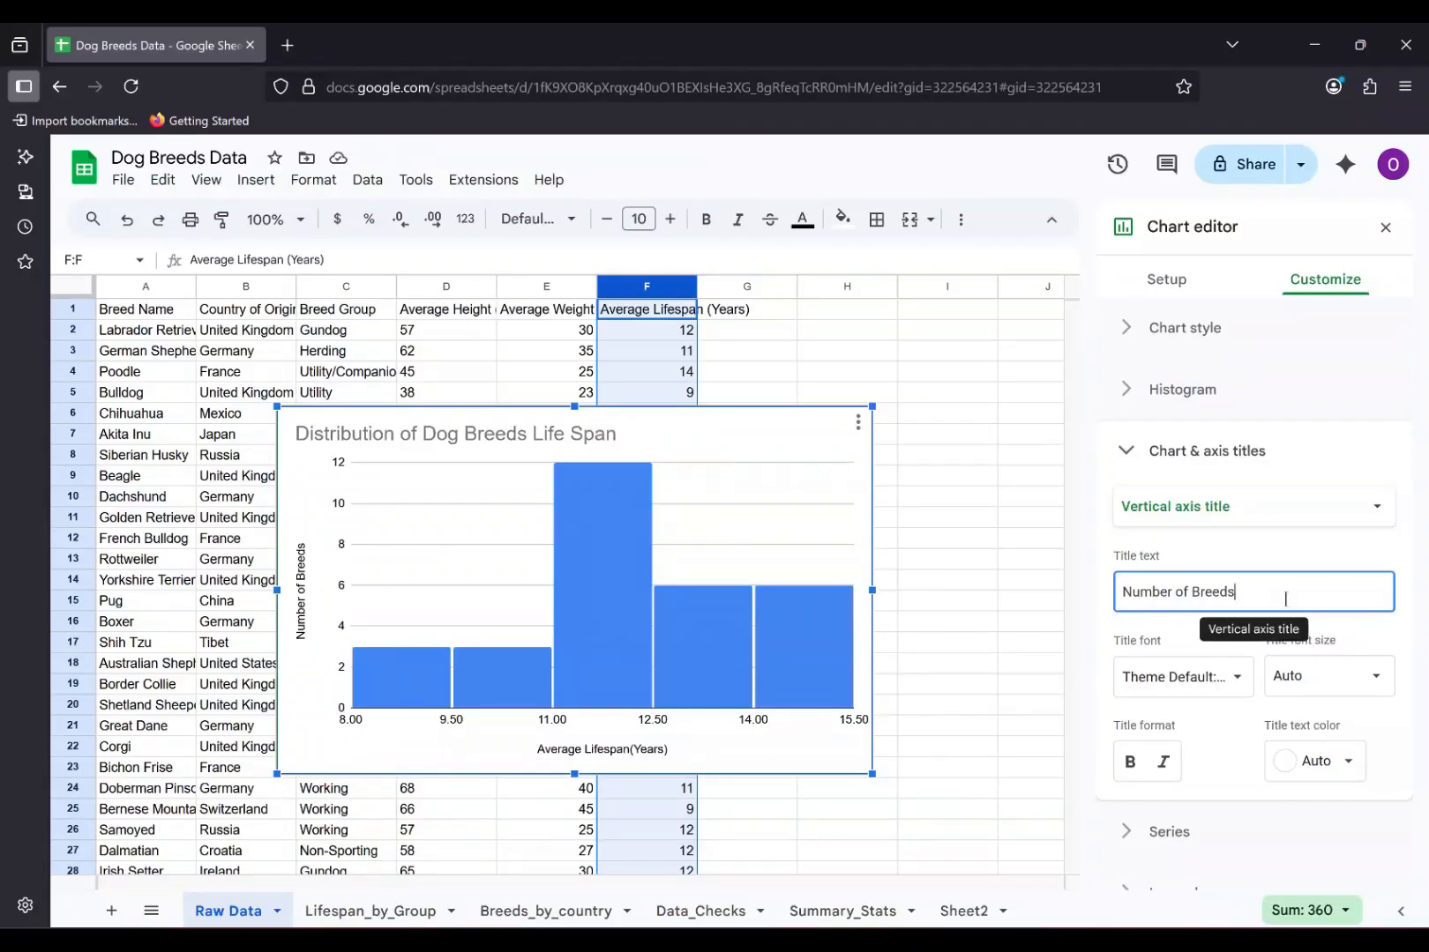
pyautogui.scroll(-3, 1285, 599)
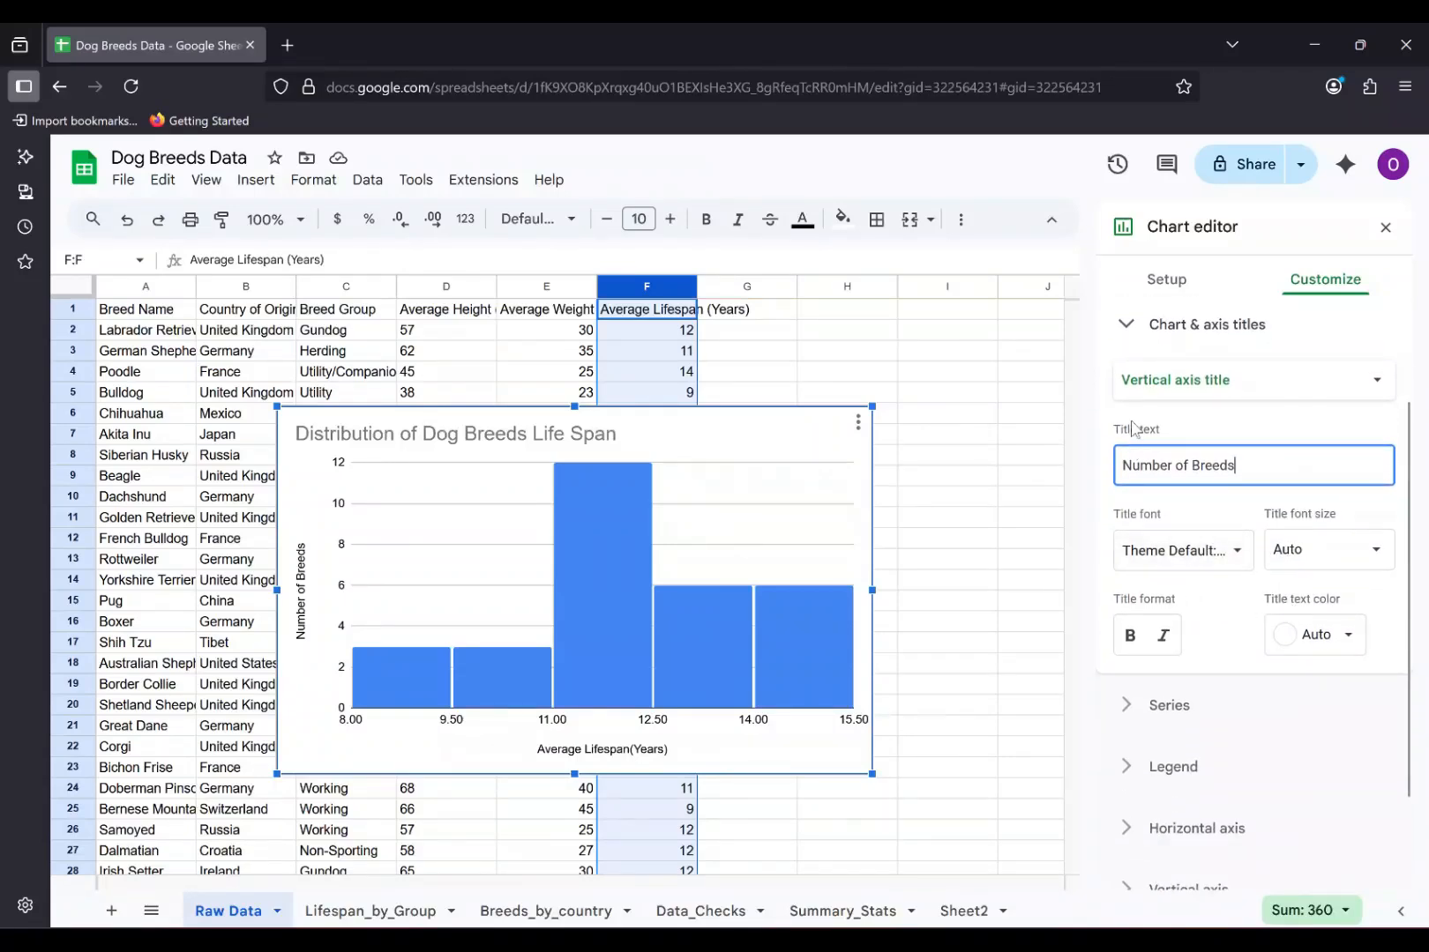
pyautogui.click(1125, 325)
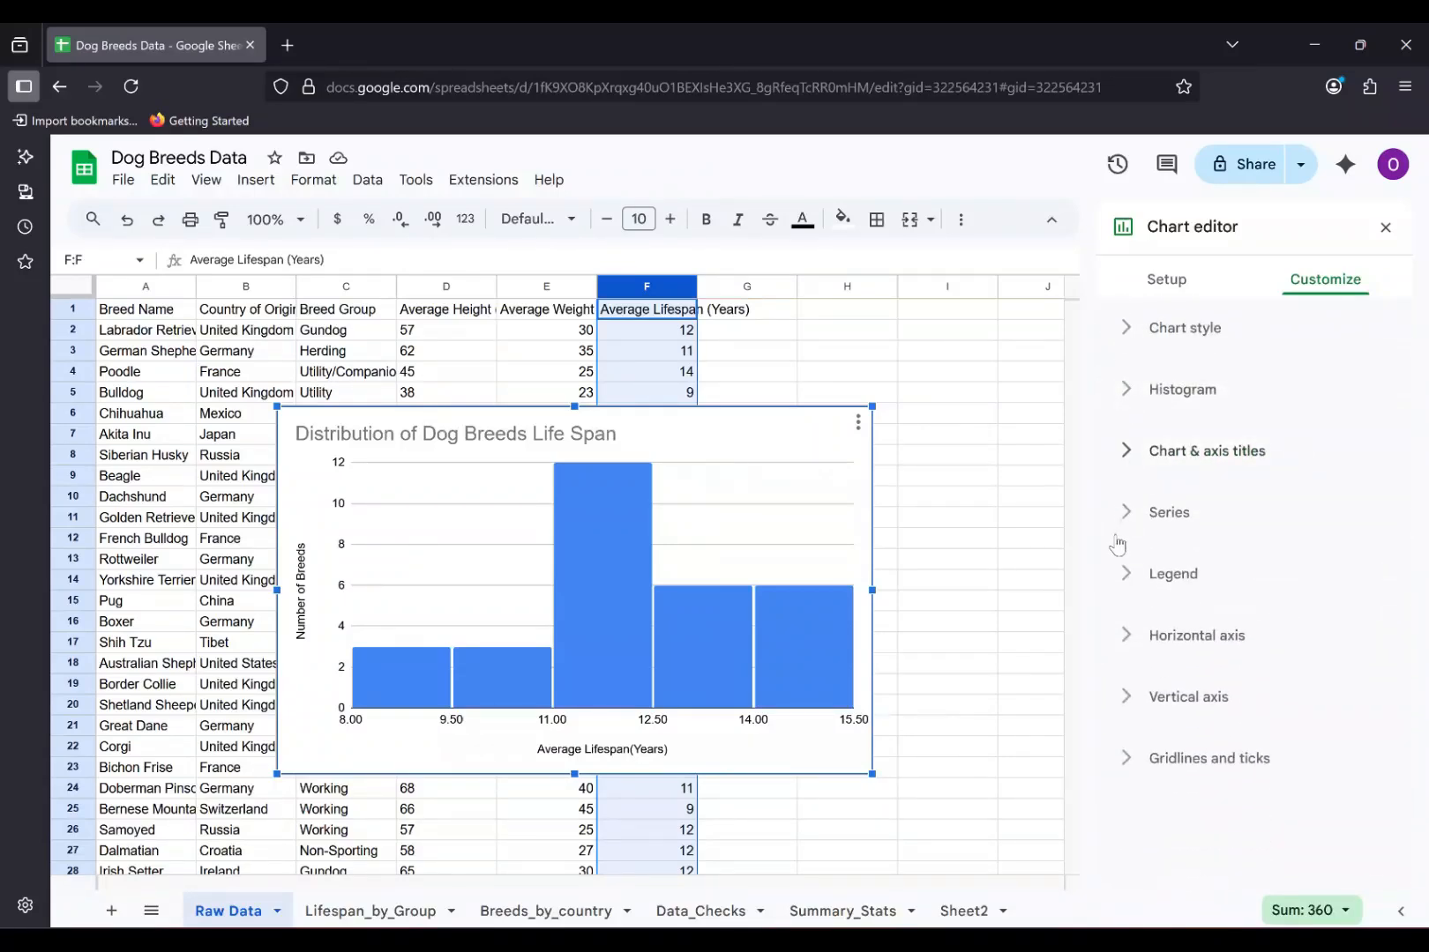
# - Try bucket sizes of 10, 50 and 2 for the lifespan histogram
pyautogui.click(1127, 328)
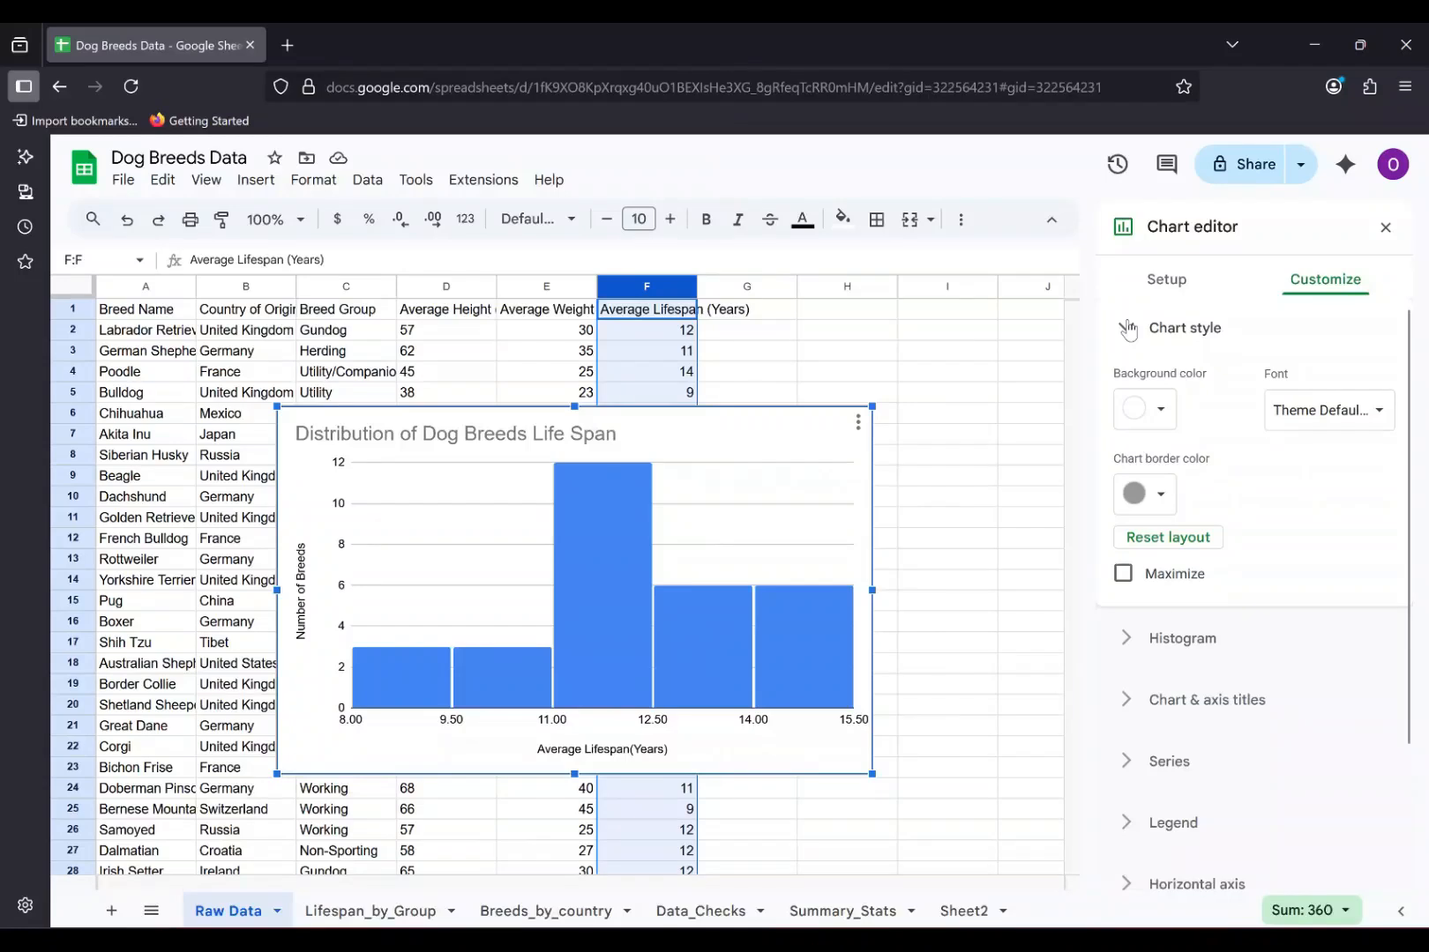
pyautogui.click(1127, 329)
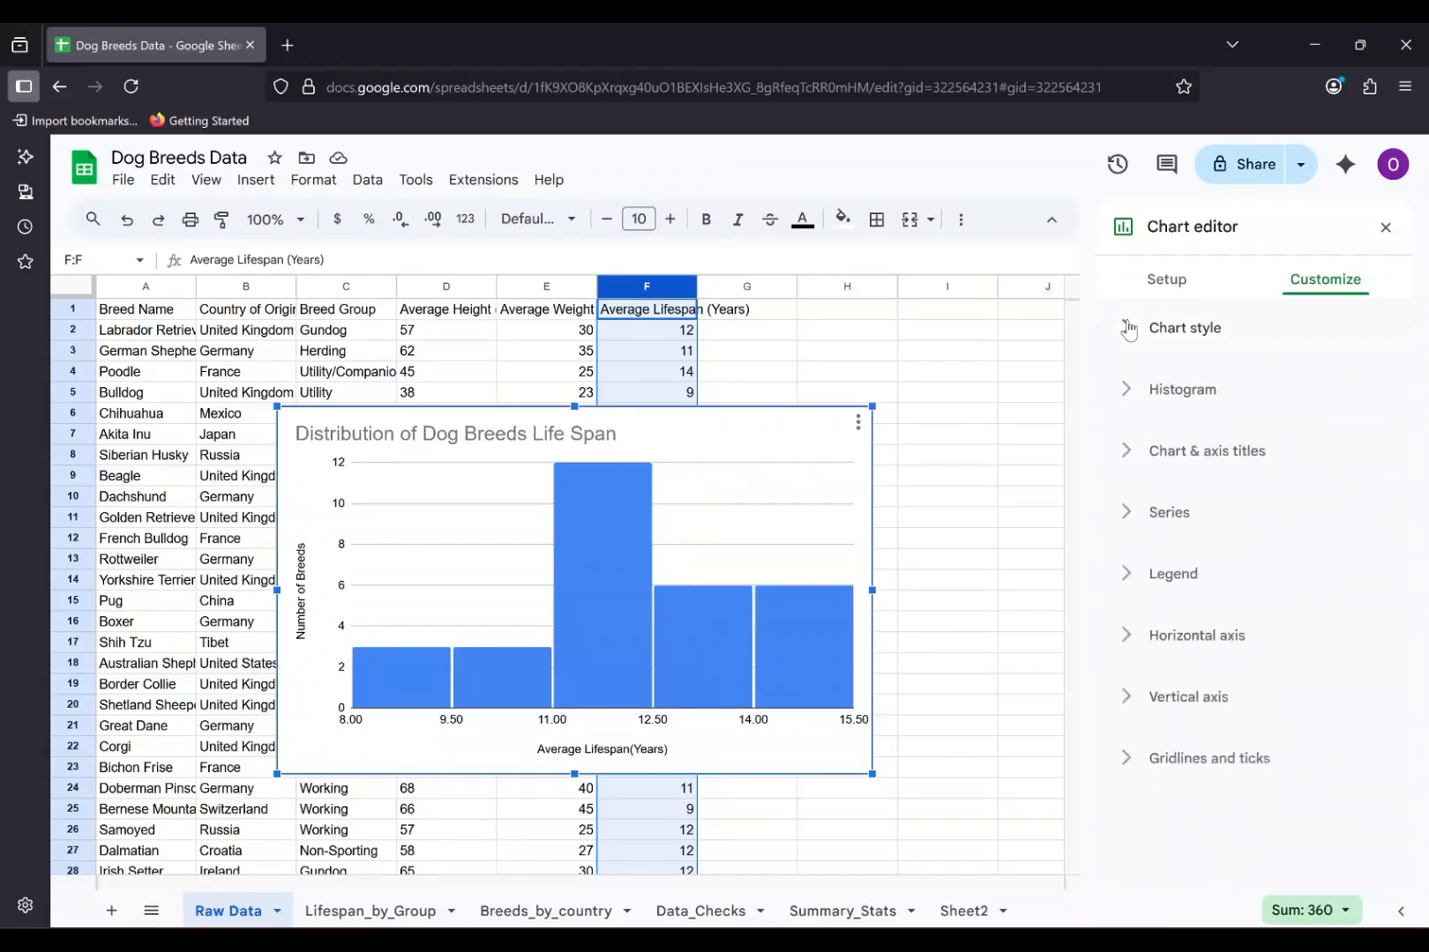
pyautogui.click(1136, 393)
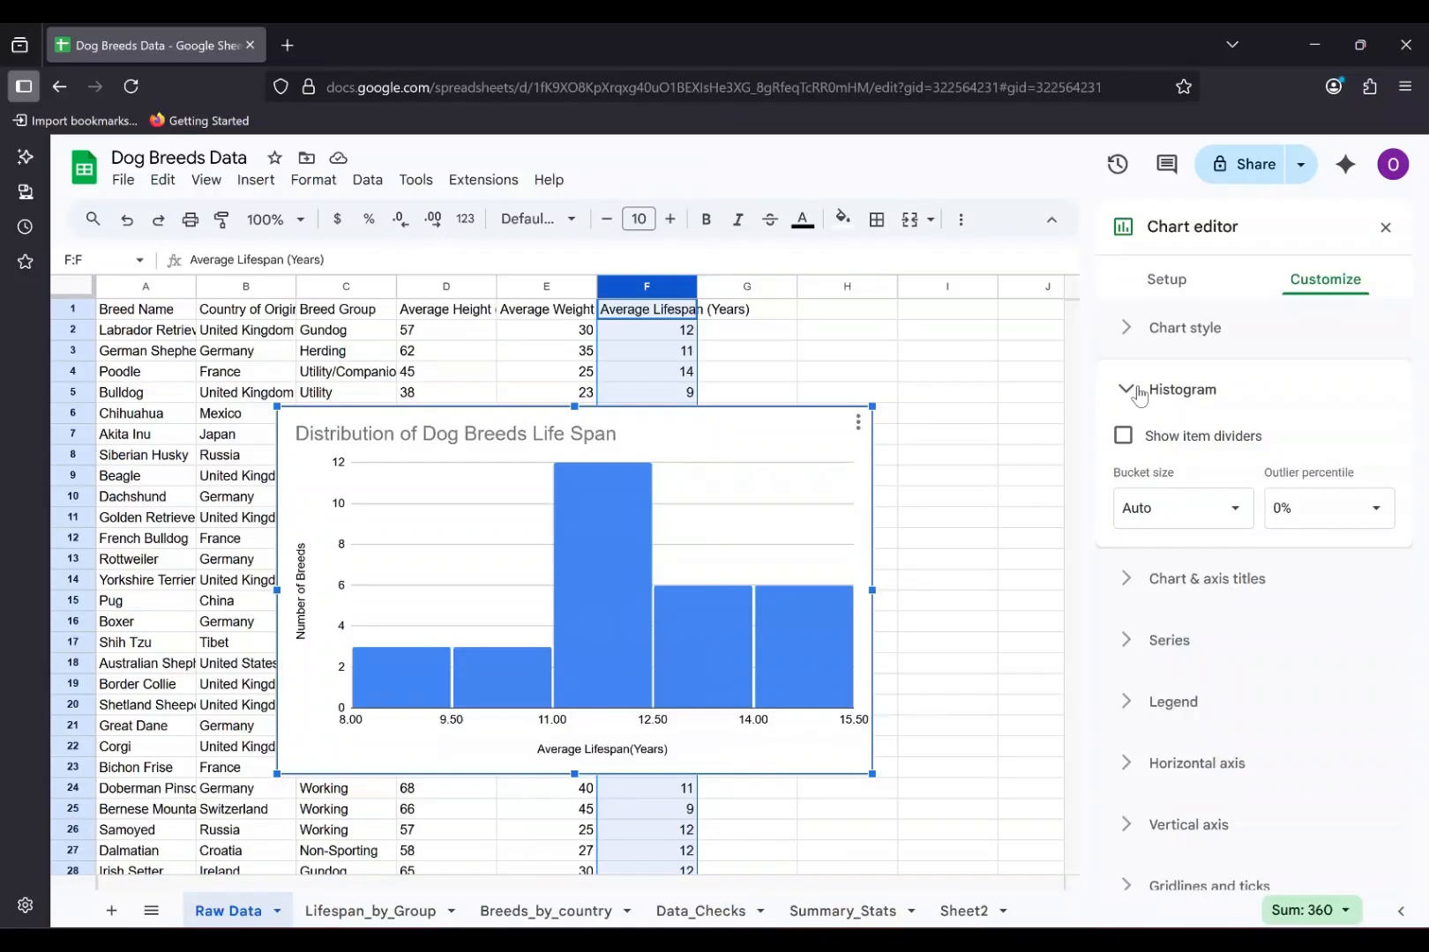
pyautogui.click(1162, 501)
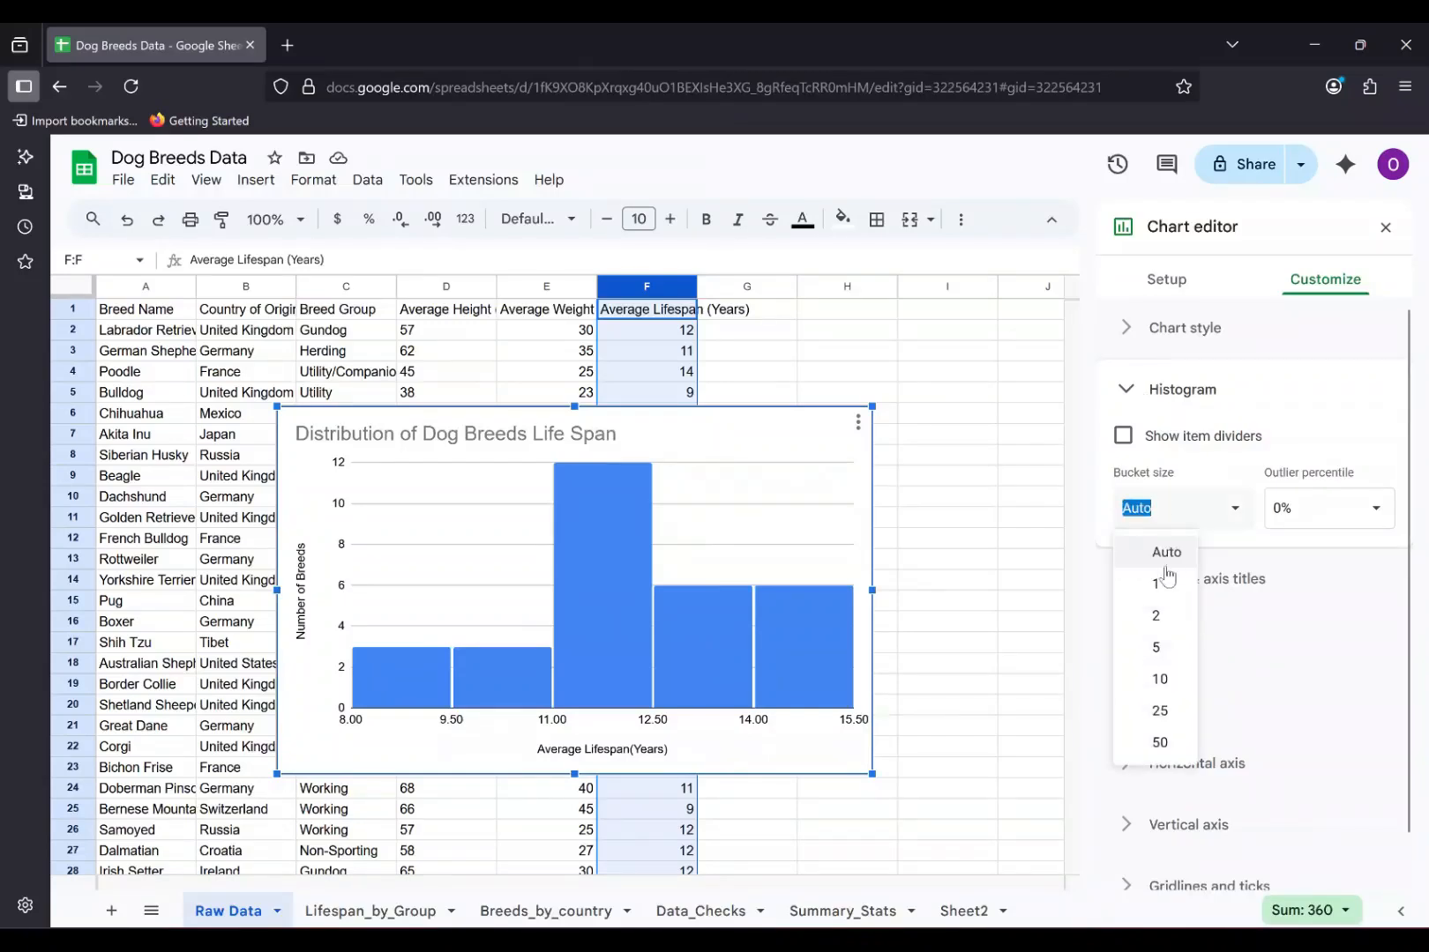
pyautogui.click(1152, 680)
pyautogui.click(1182, 504)
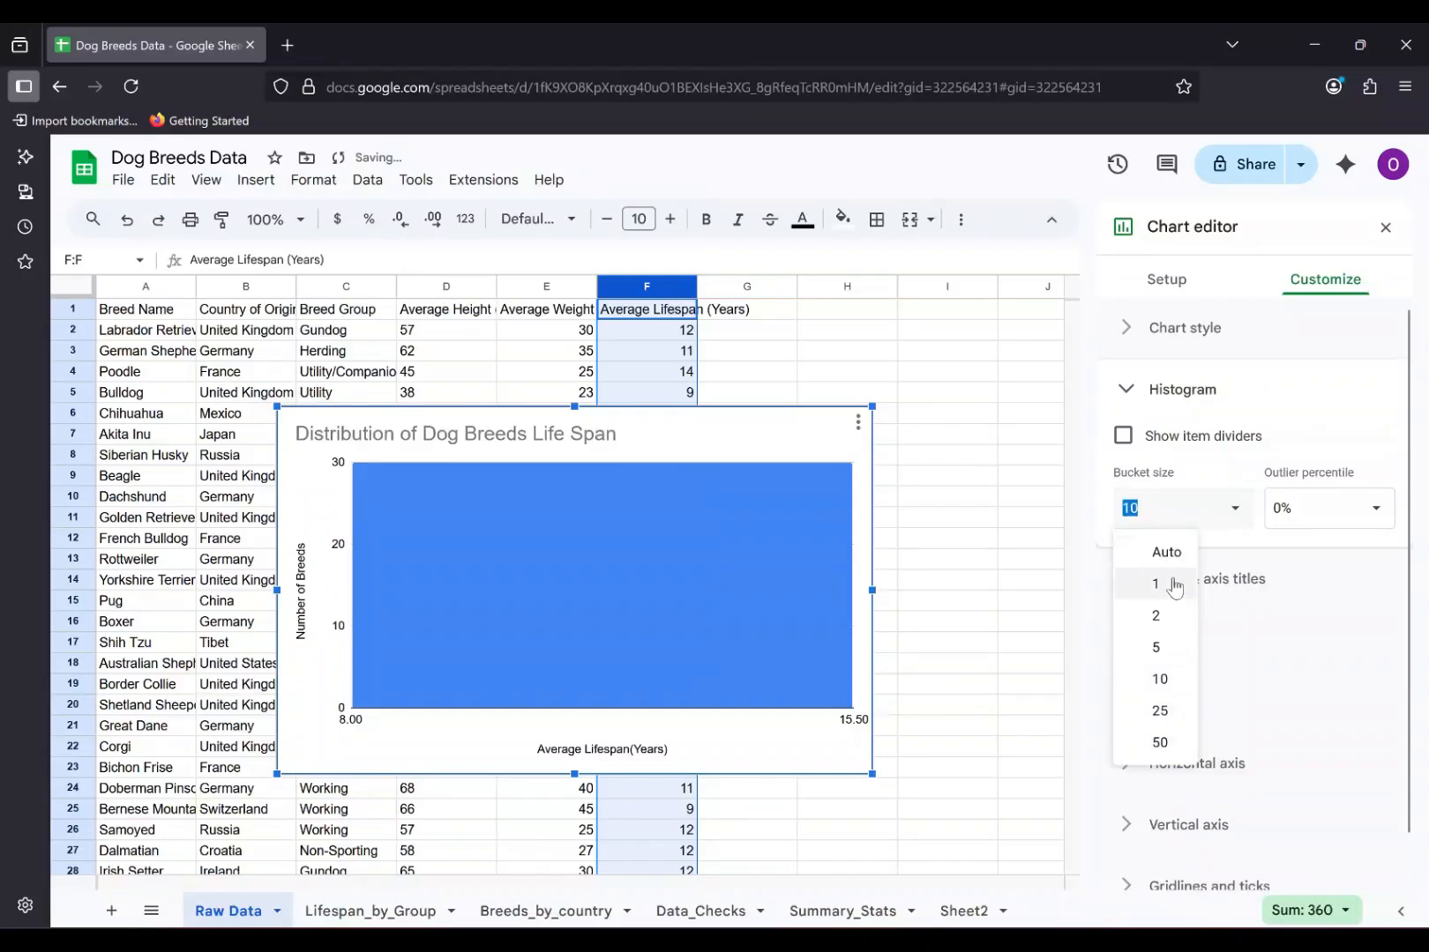
pyautogui.click(1158, 743)
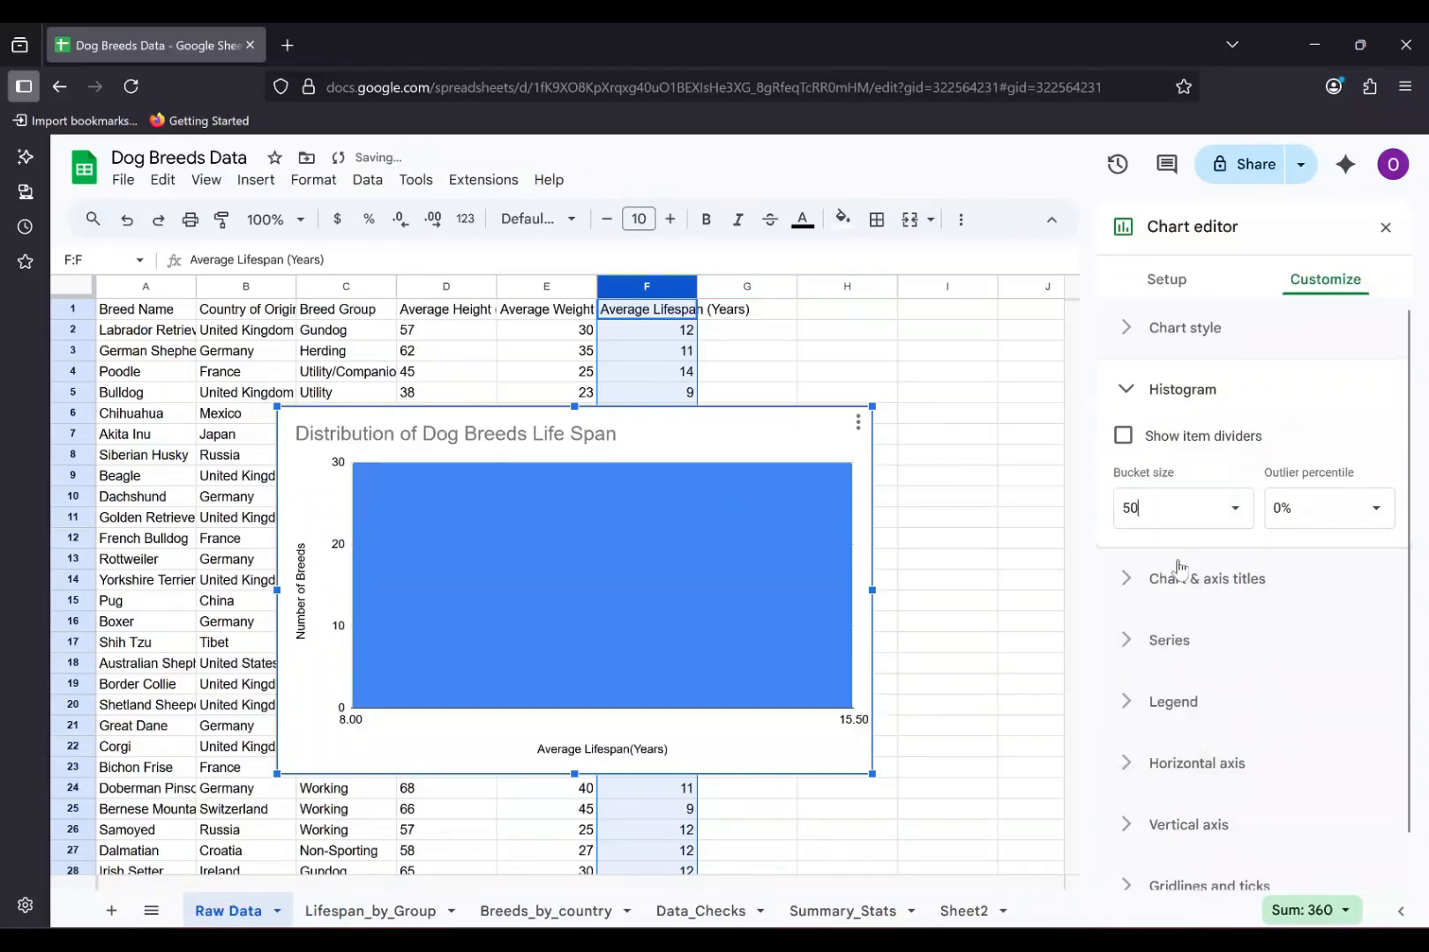
pyautogui.click(1195, 504)
pyautogui.click(1155, 616)
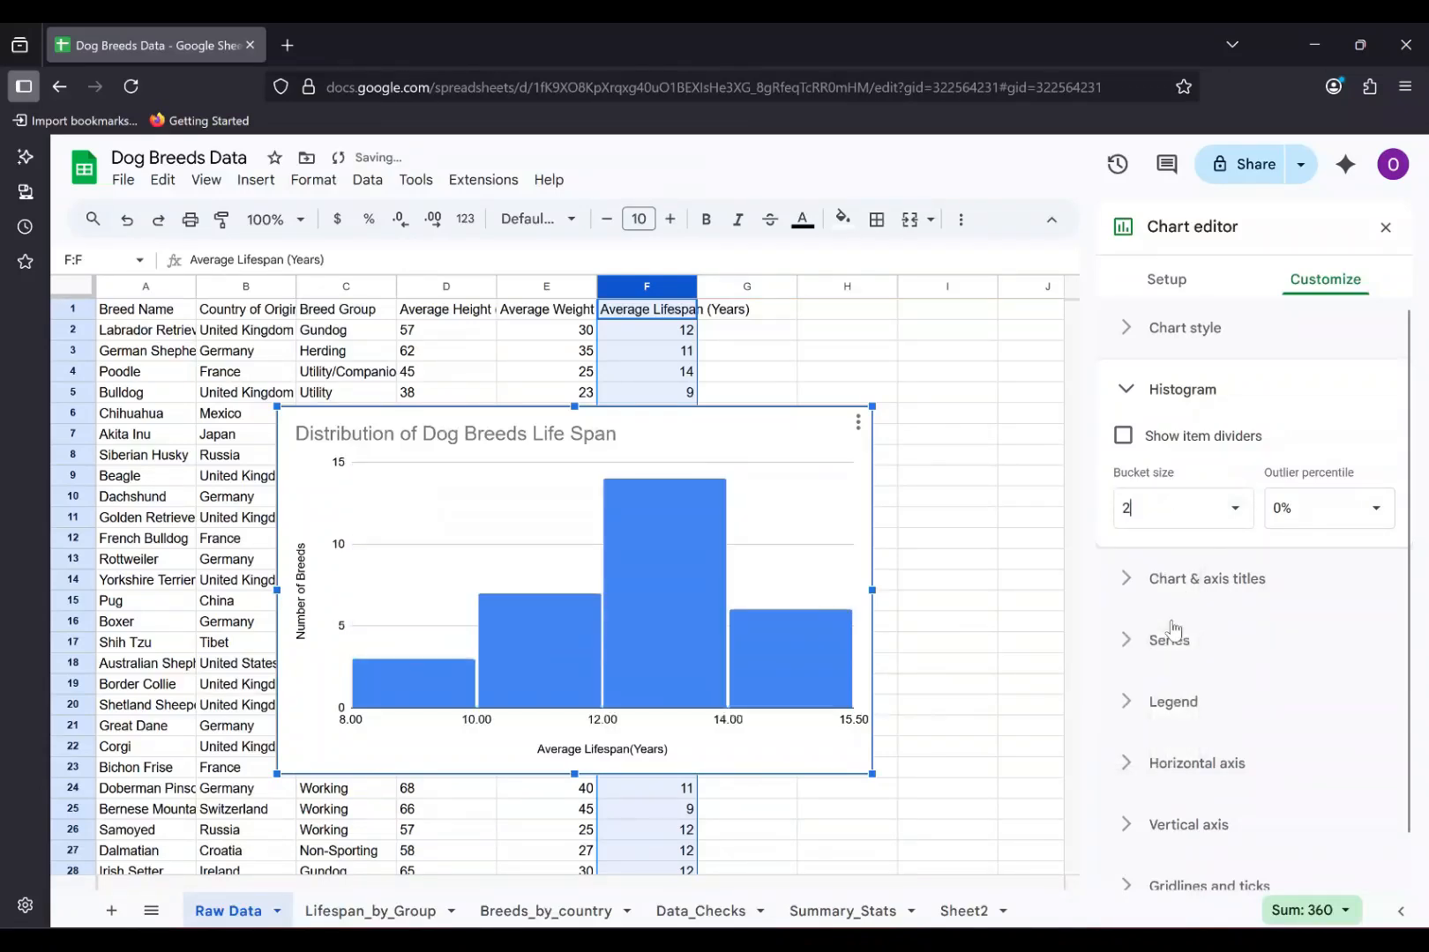
# - Set the lifespan histogram's bucket size to 1 and its outlier percentile to 1%, trying 5% first
pyautogui.click(1187, 508)
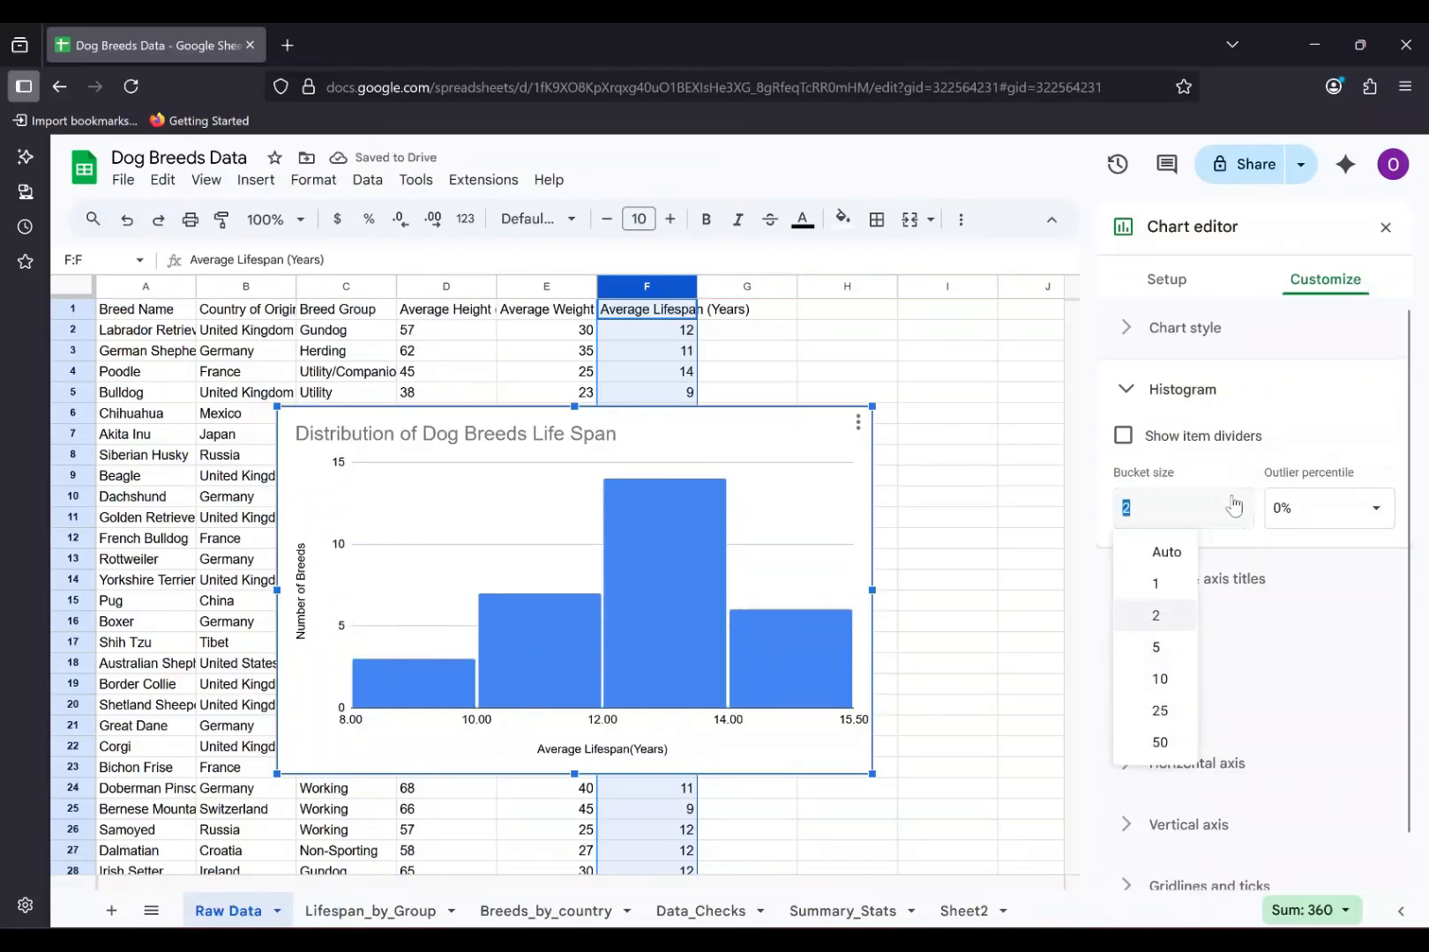
pyautogui.click(1157, 585)
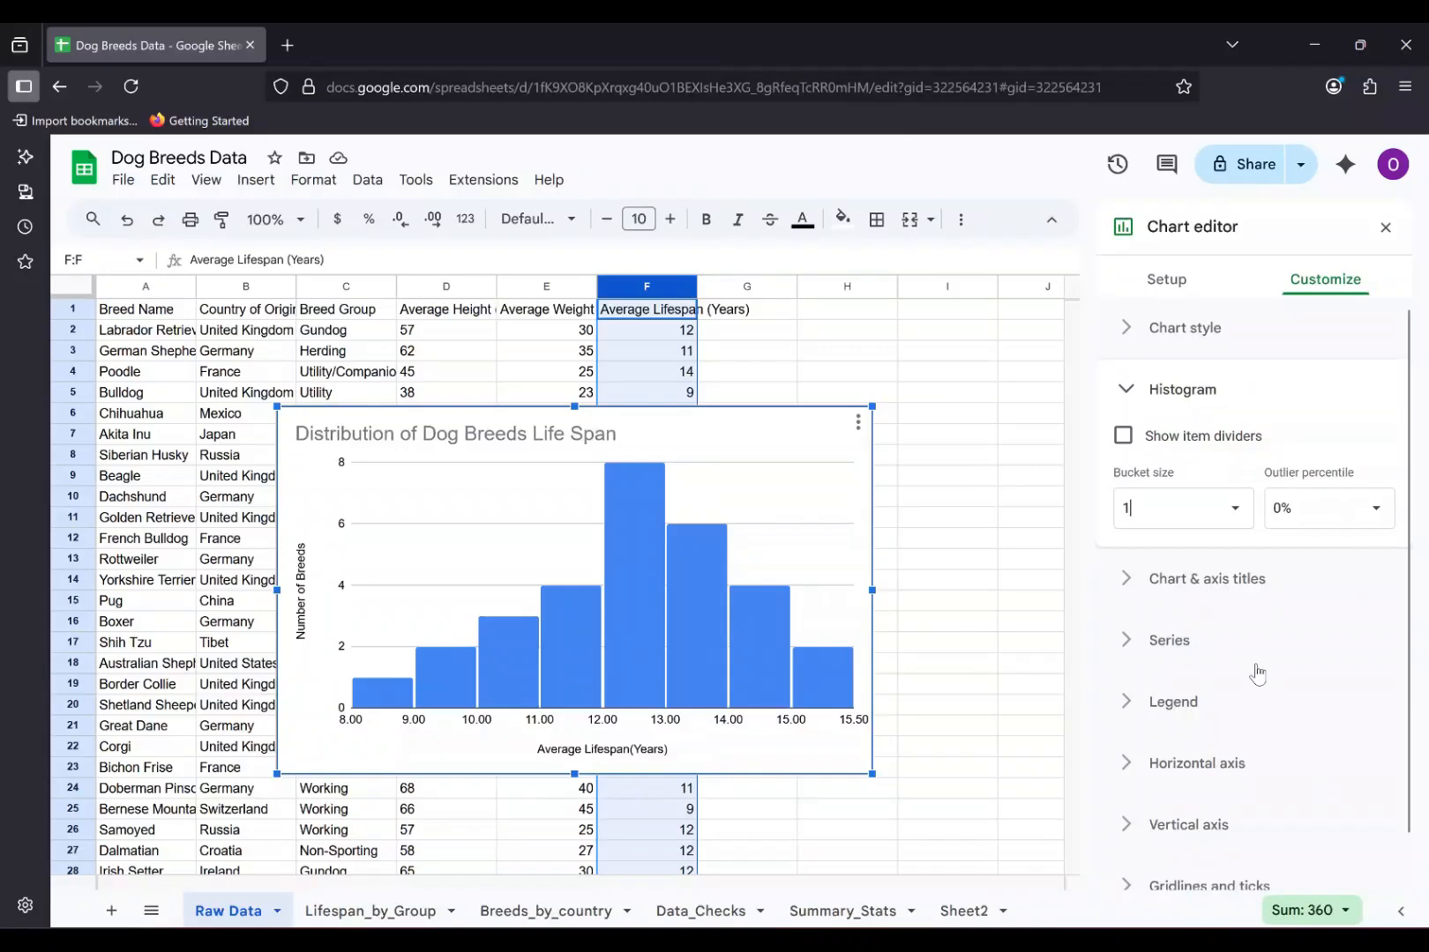
pyautogui.click(1314, 501)
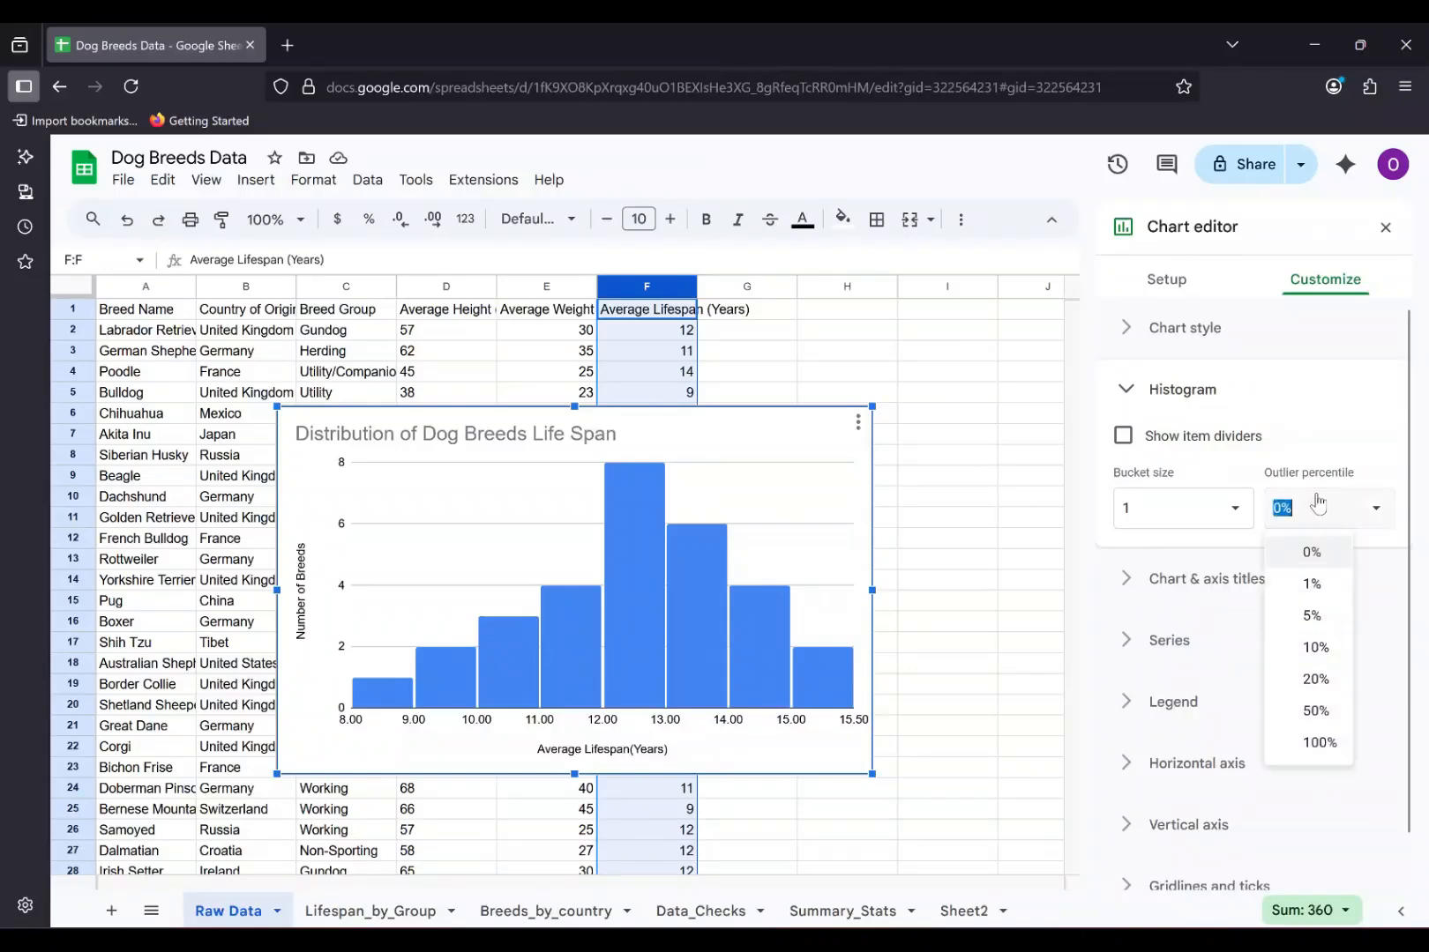
pyautogui.click(1296, 617)
pyautogui.click(1330, 527)
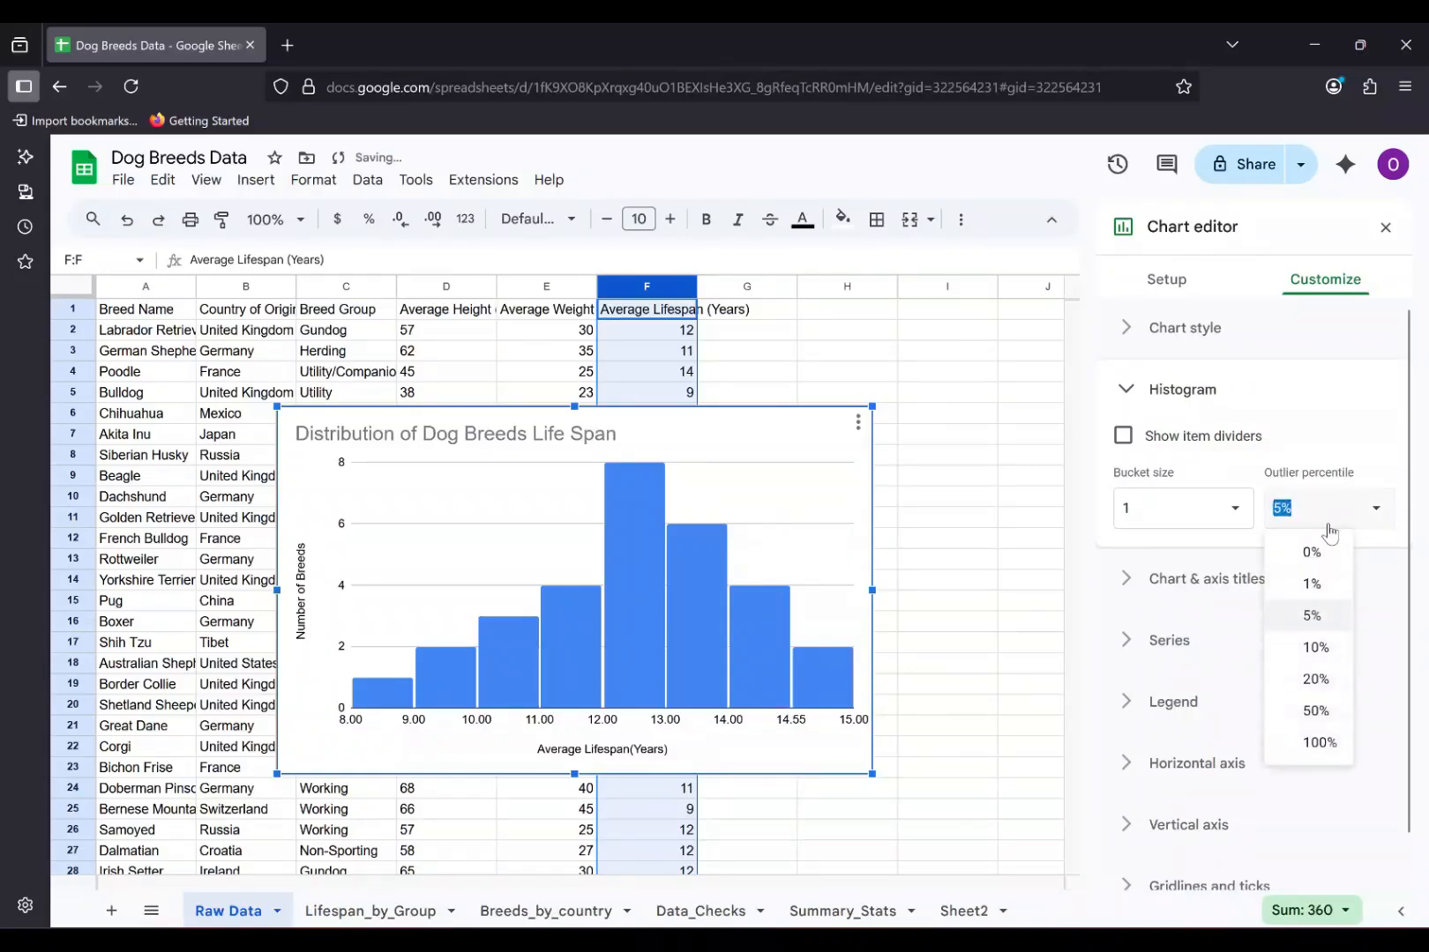
pyautogui.click(1312, 584)
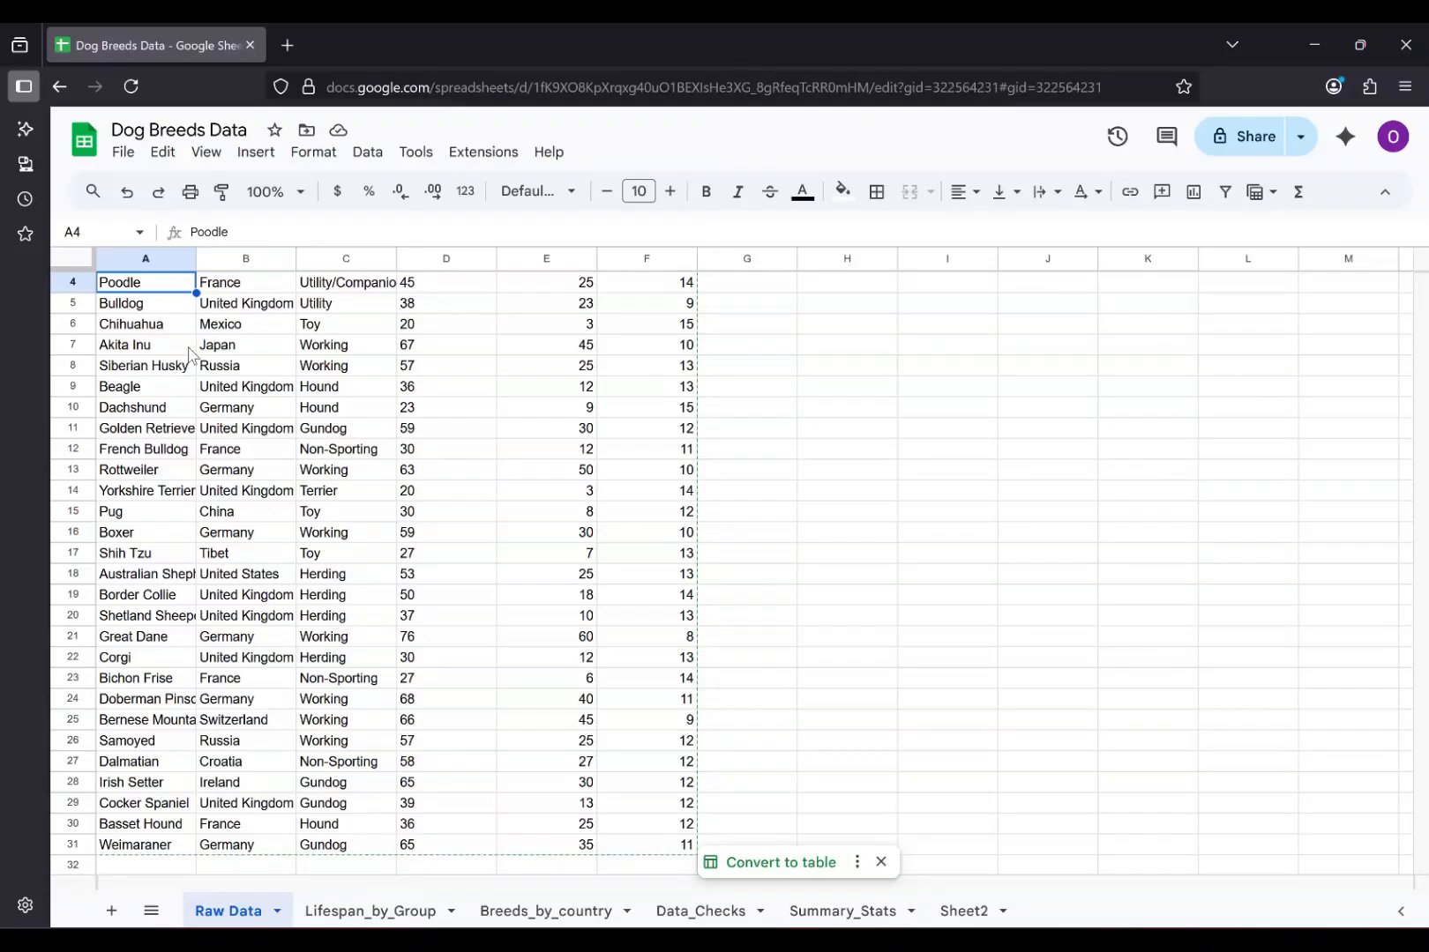
# - Insert a chart based on the Average Lifespan (Years) column of the Raw Data sheet
pyautogui.scroll(1, 472, 361)
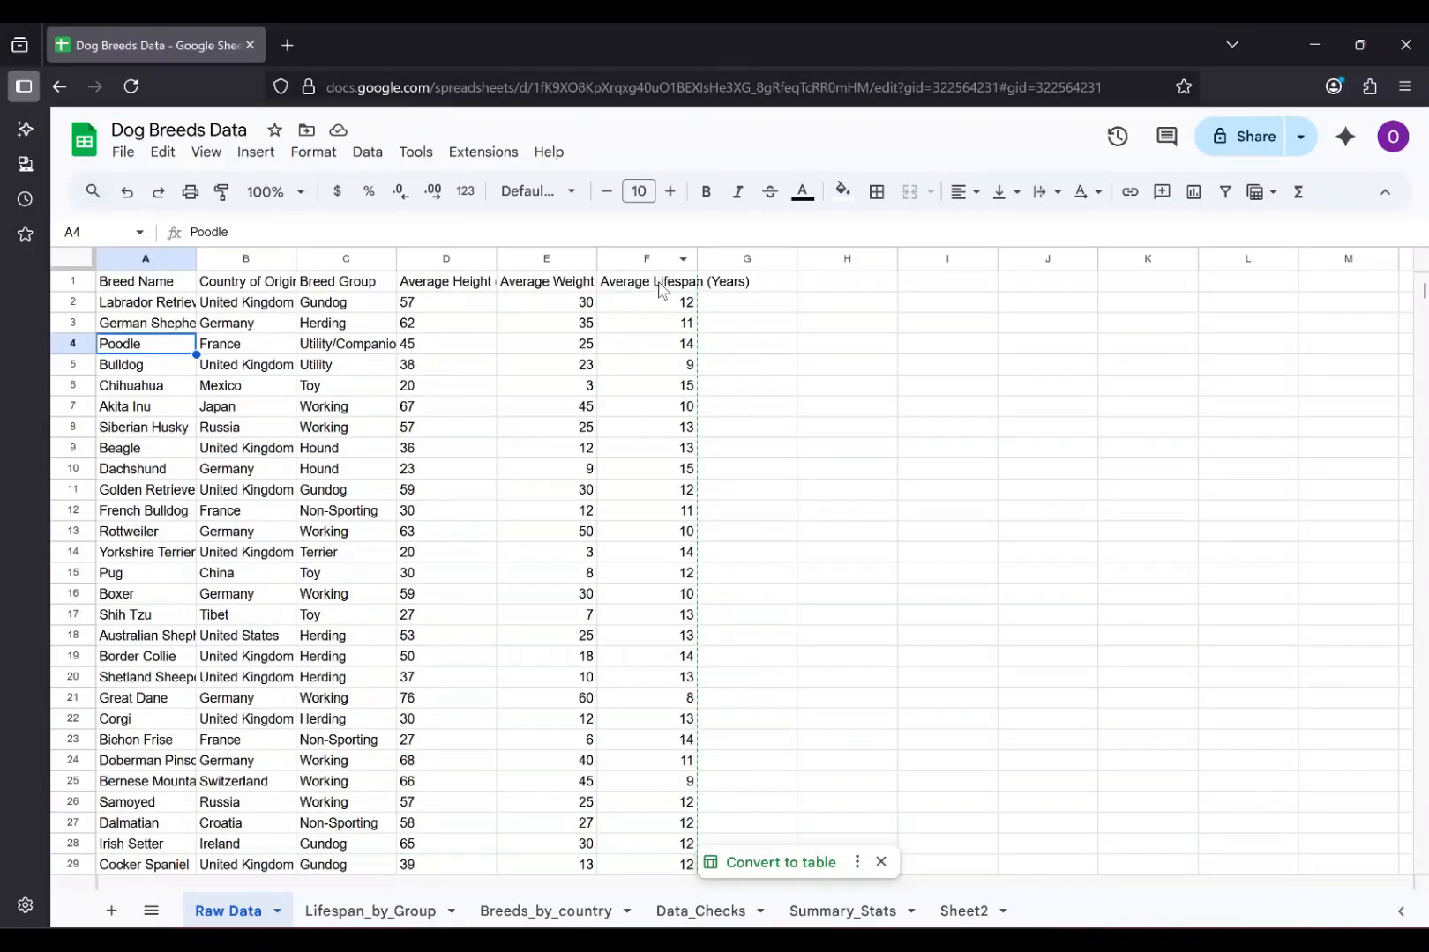
pyautogui.click(629, 257)
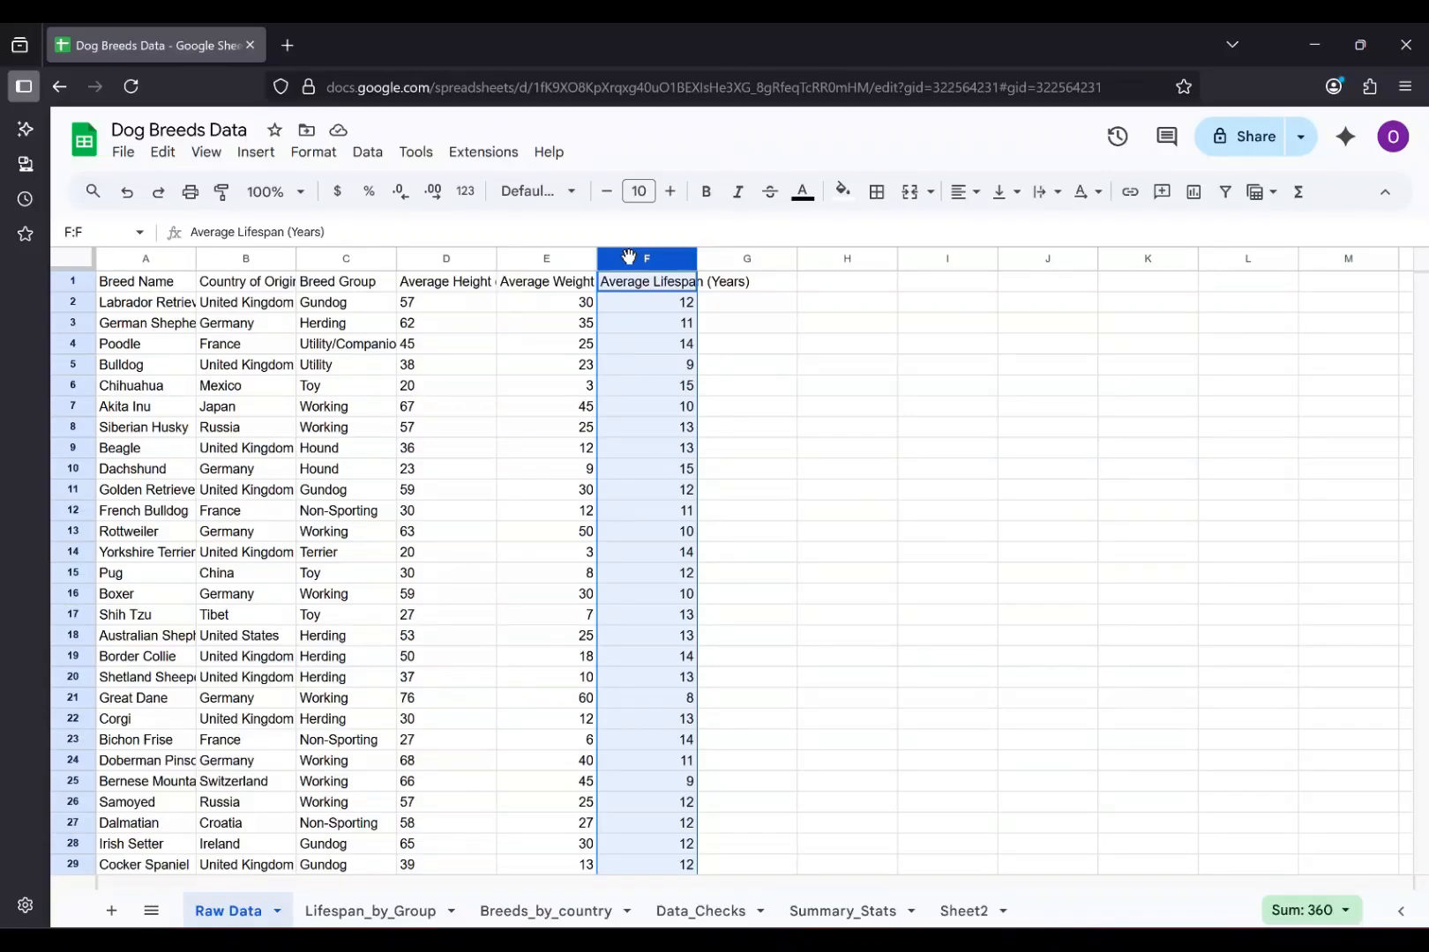
pyautogui.click(262, 156)
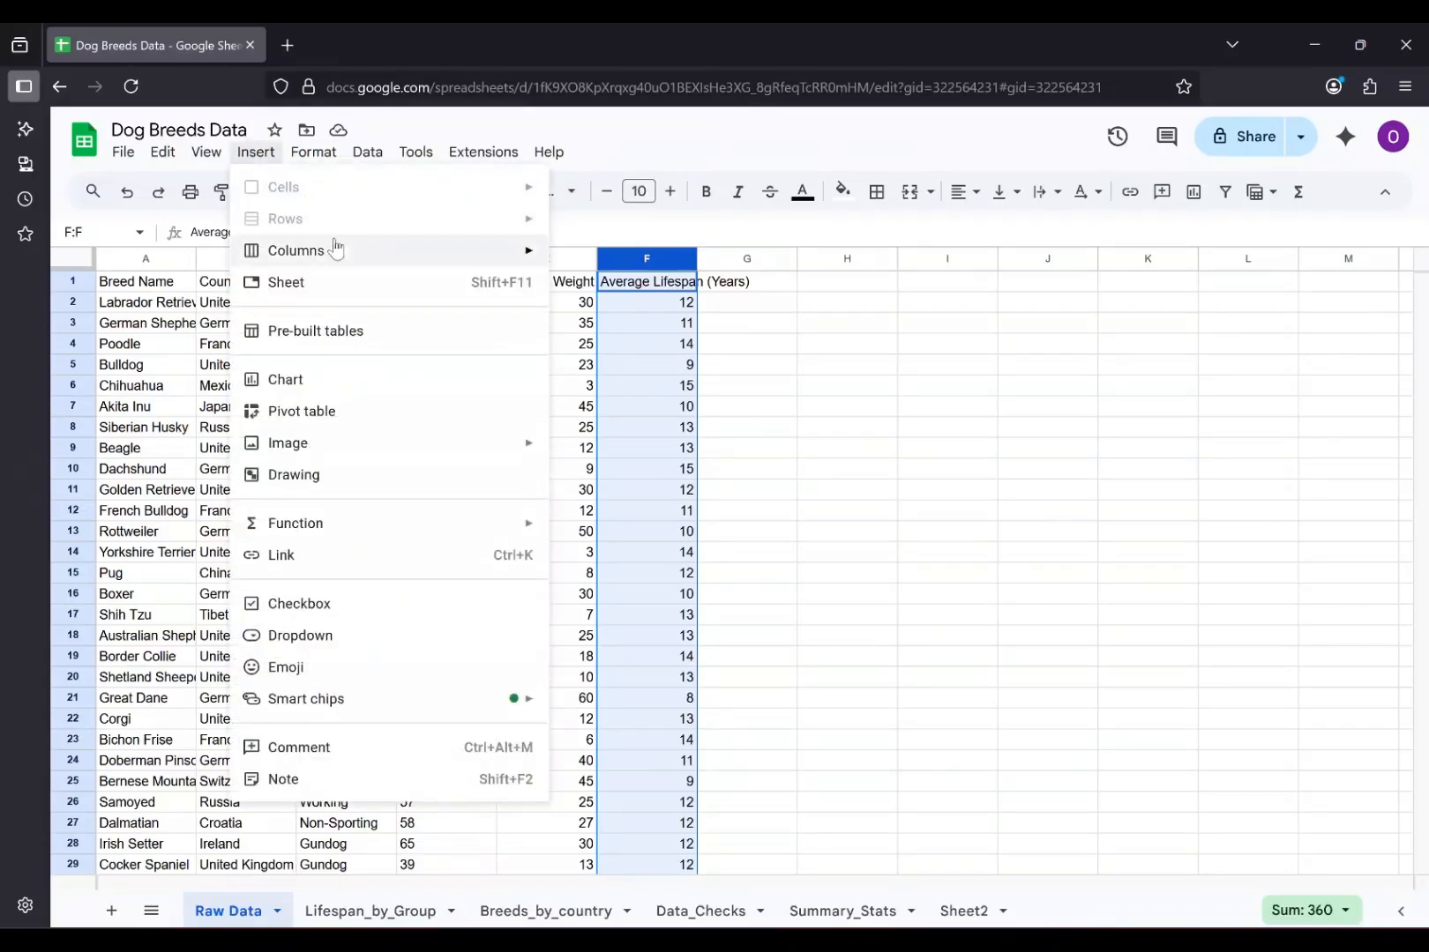
pyautogui.click(330, 389)
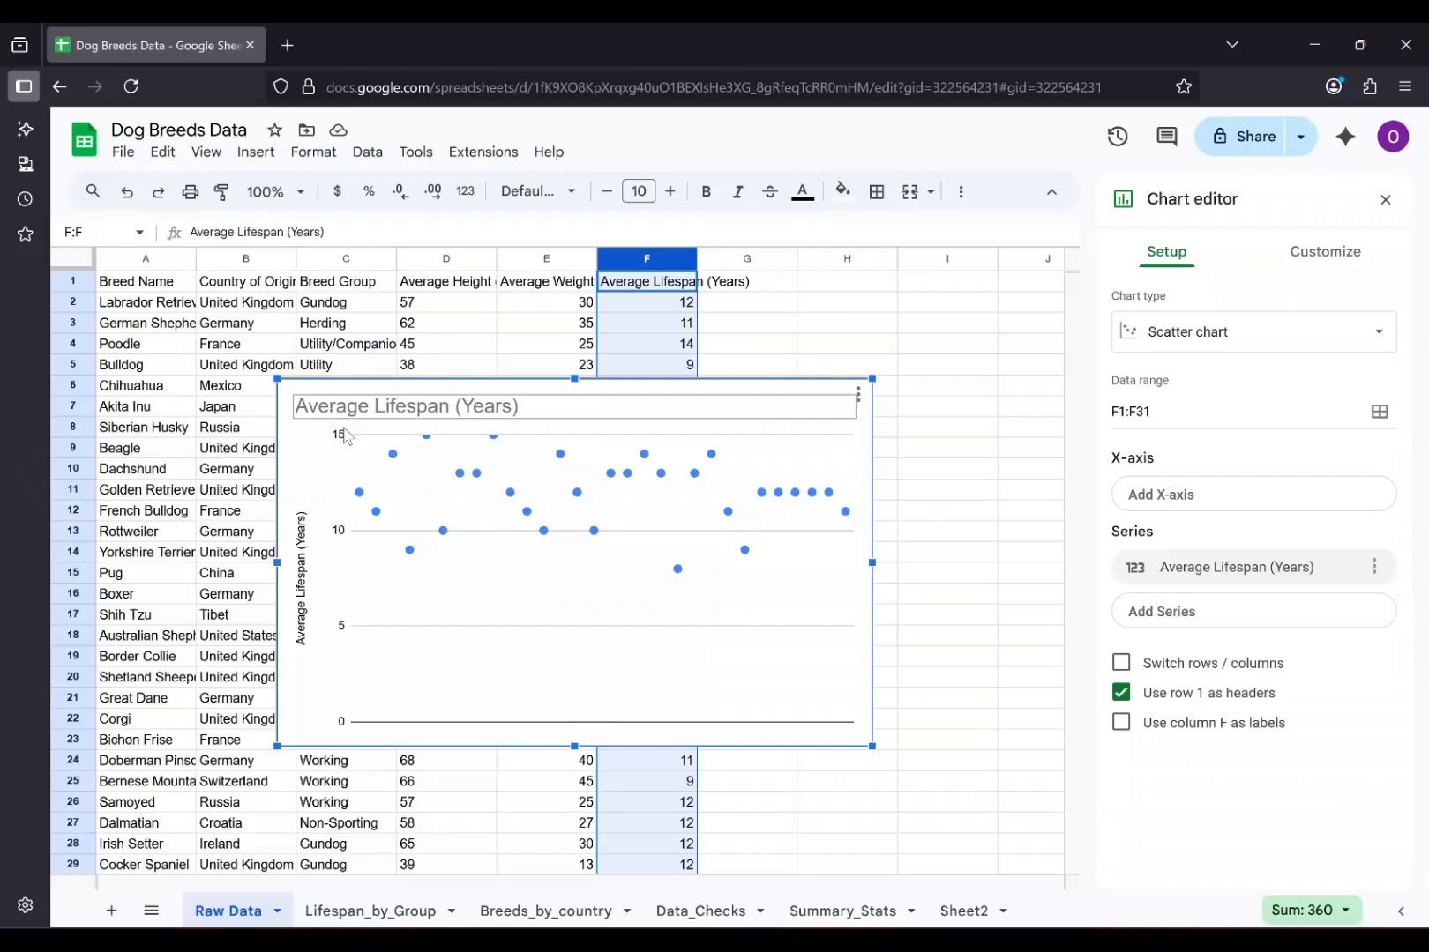
# - Change the Average Lifespan (Years) chart from a scatter chart to a histogram chart
pyautogui.click(1232, 342)
pyautogui.scroll(-6, 1211, 529)
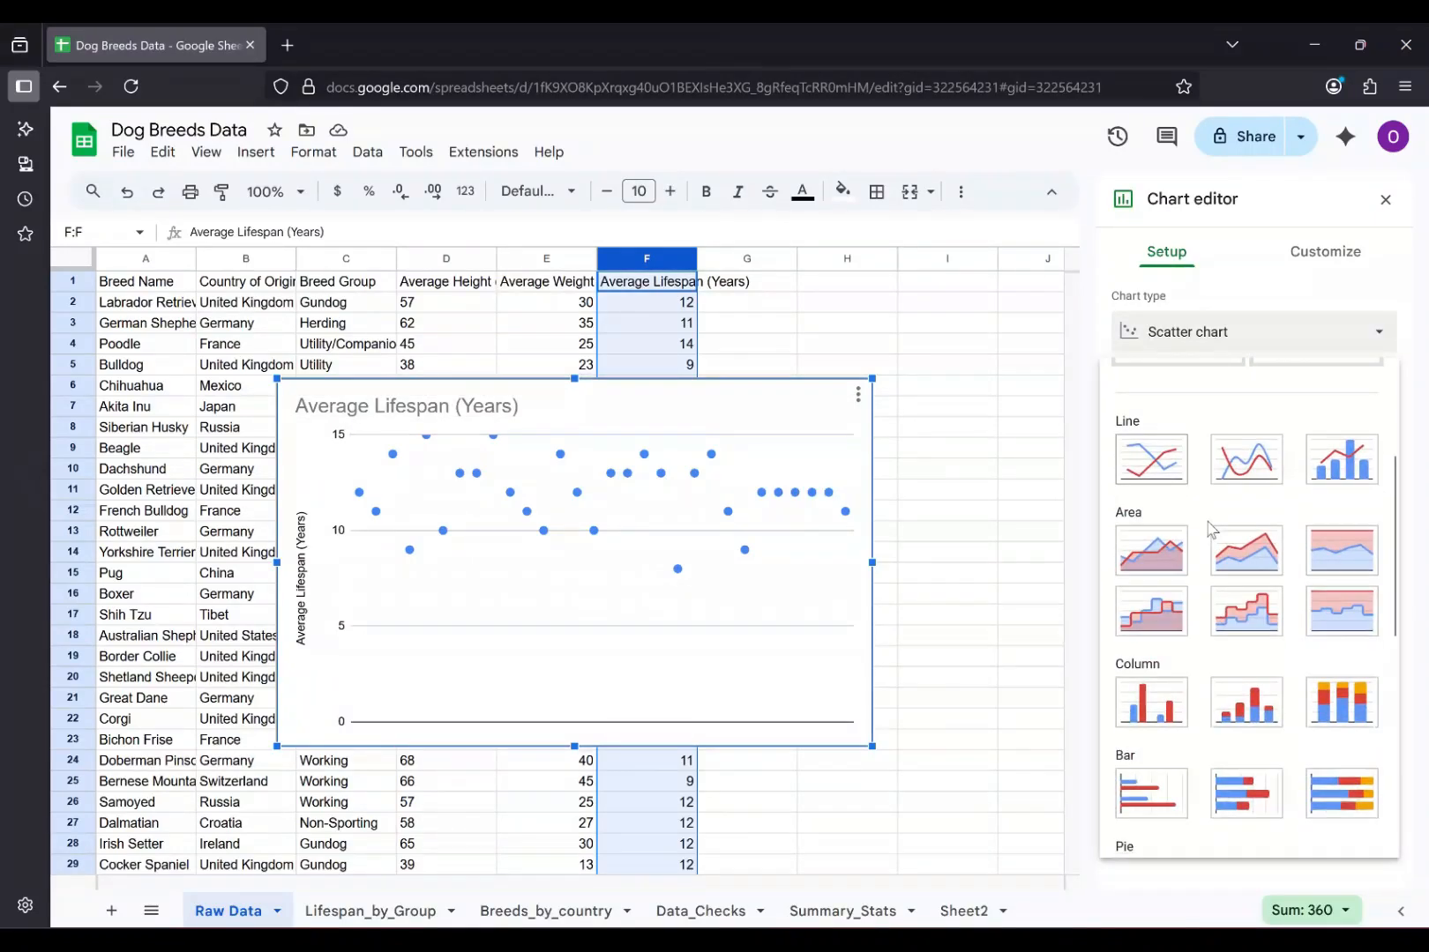
pyautogui.scroll(-3, 1211, 529)
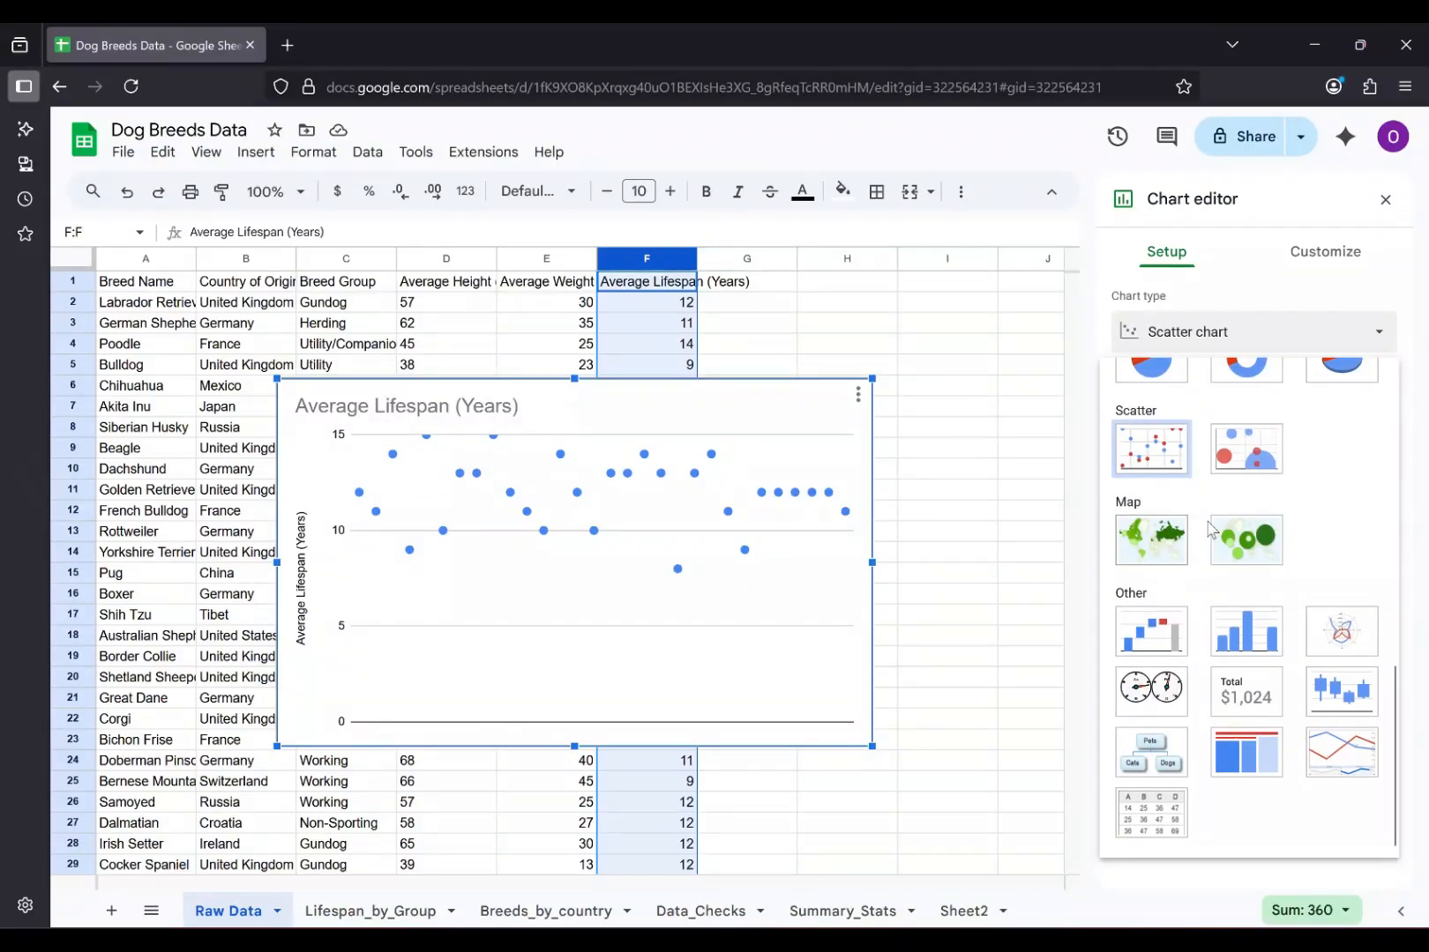
pyautogui.click(1222, 634)
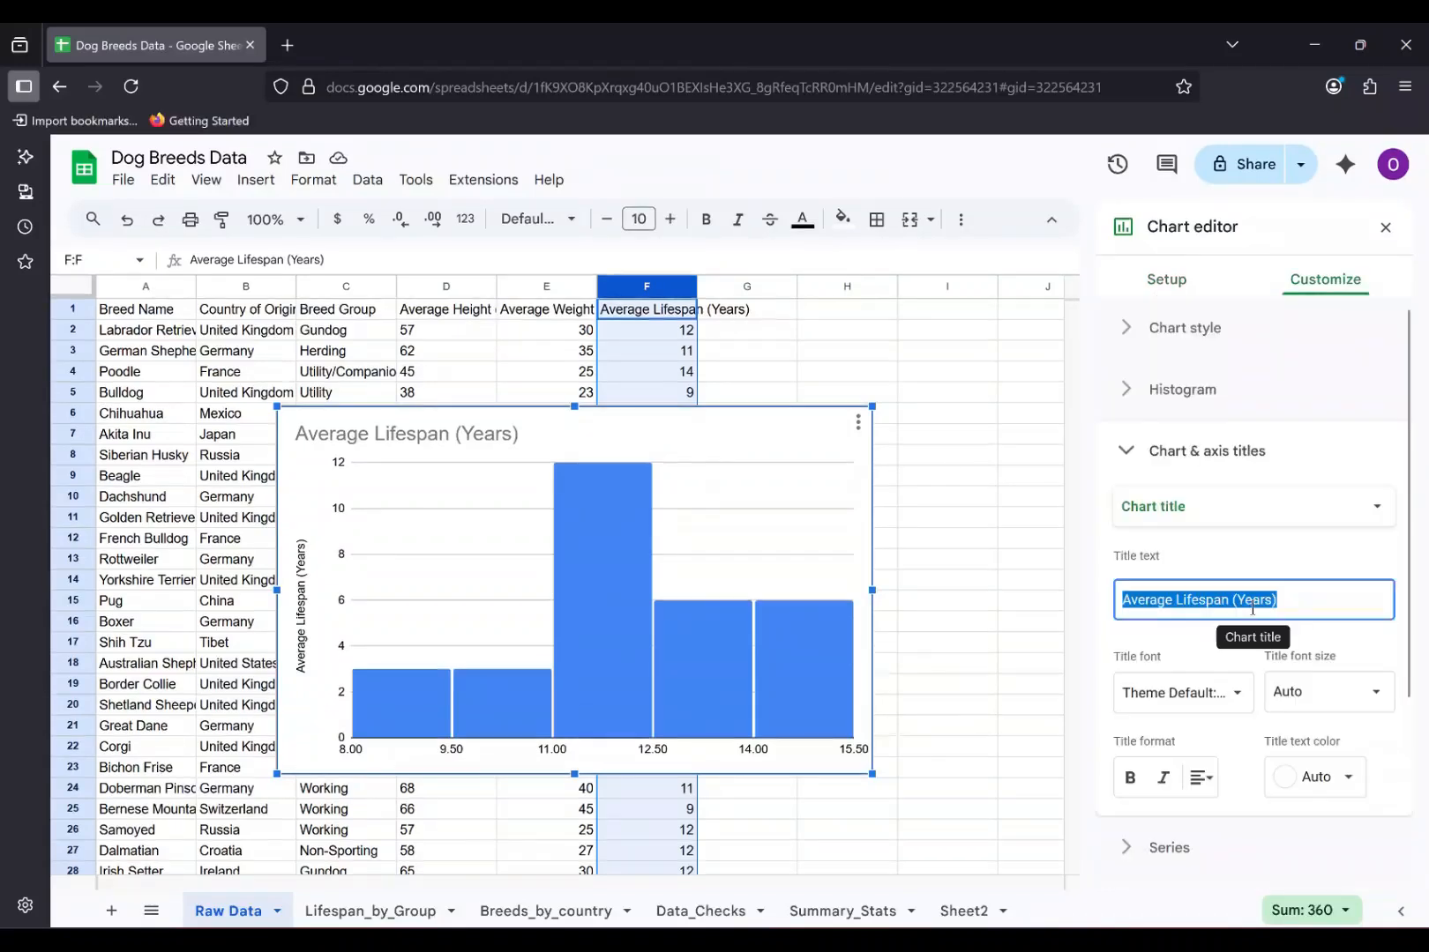
# - Set the histogram's chart title to "Distribution of Dog Breeds Life Span"
pyautogui.click(1252, 603)
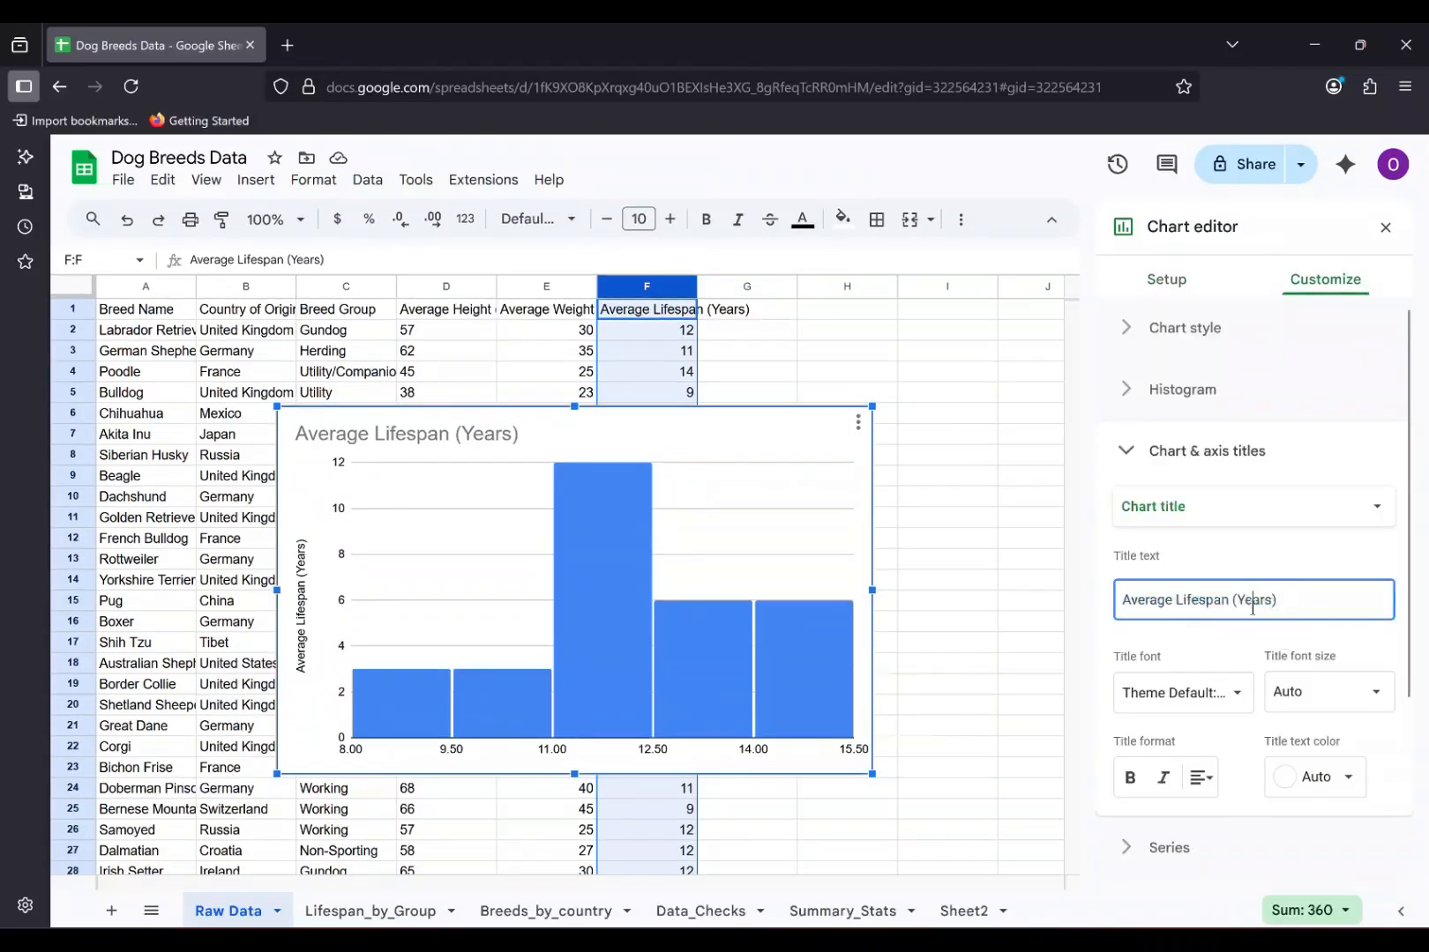
pyautogui.tripleClick(1252, 608)
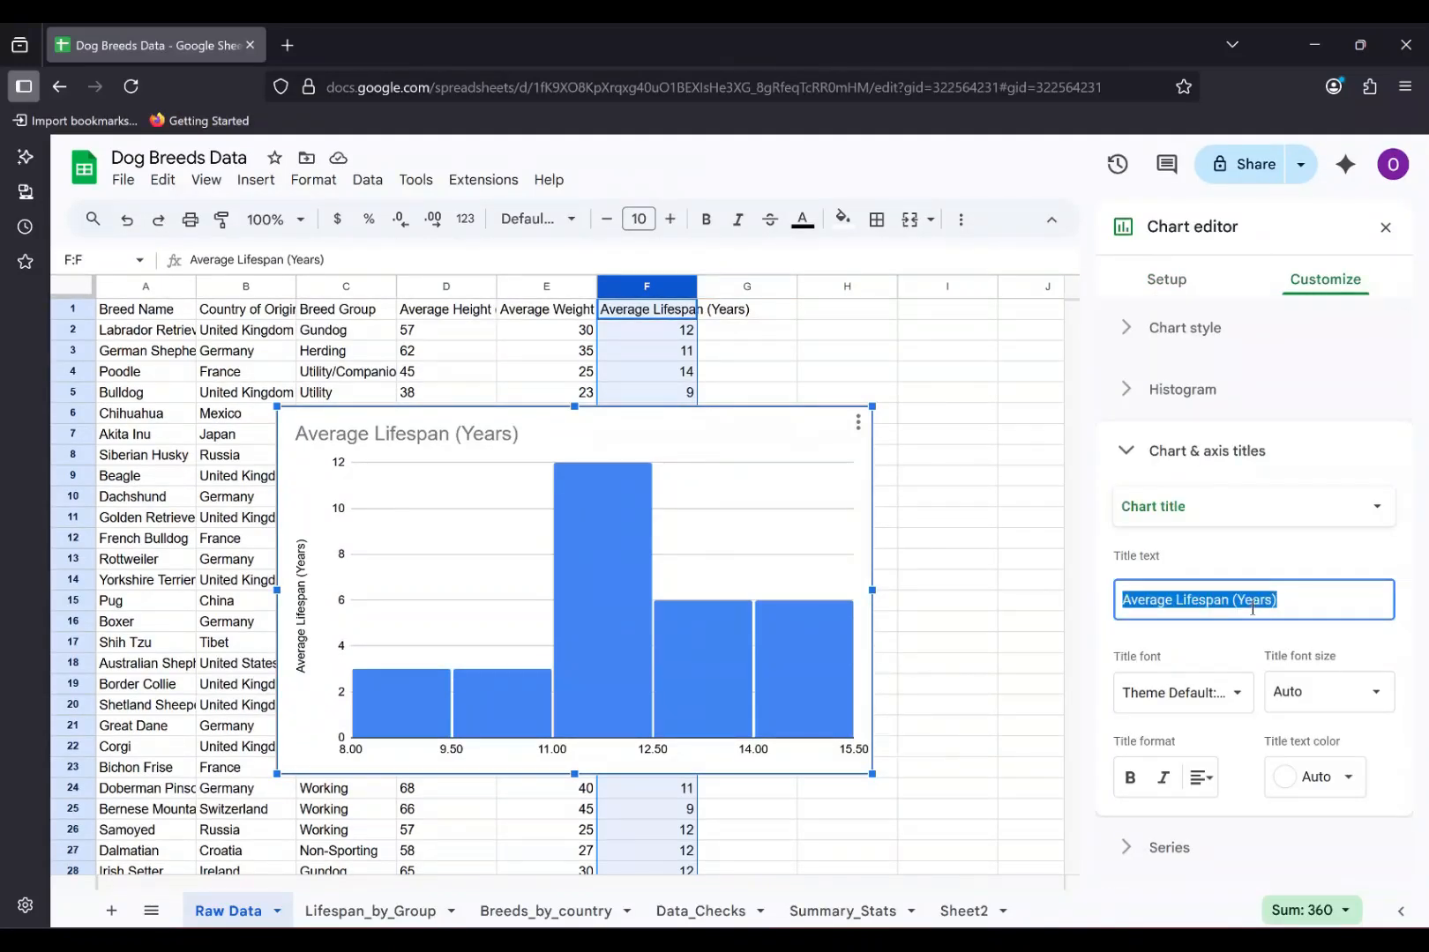
pyautogui.write('Distributi')
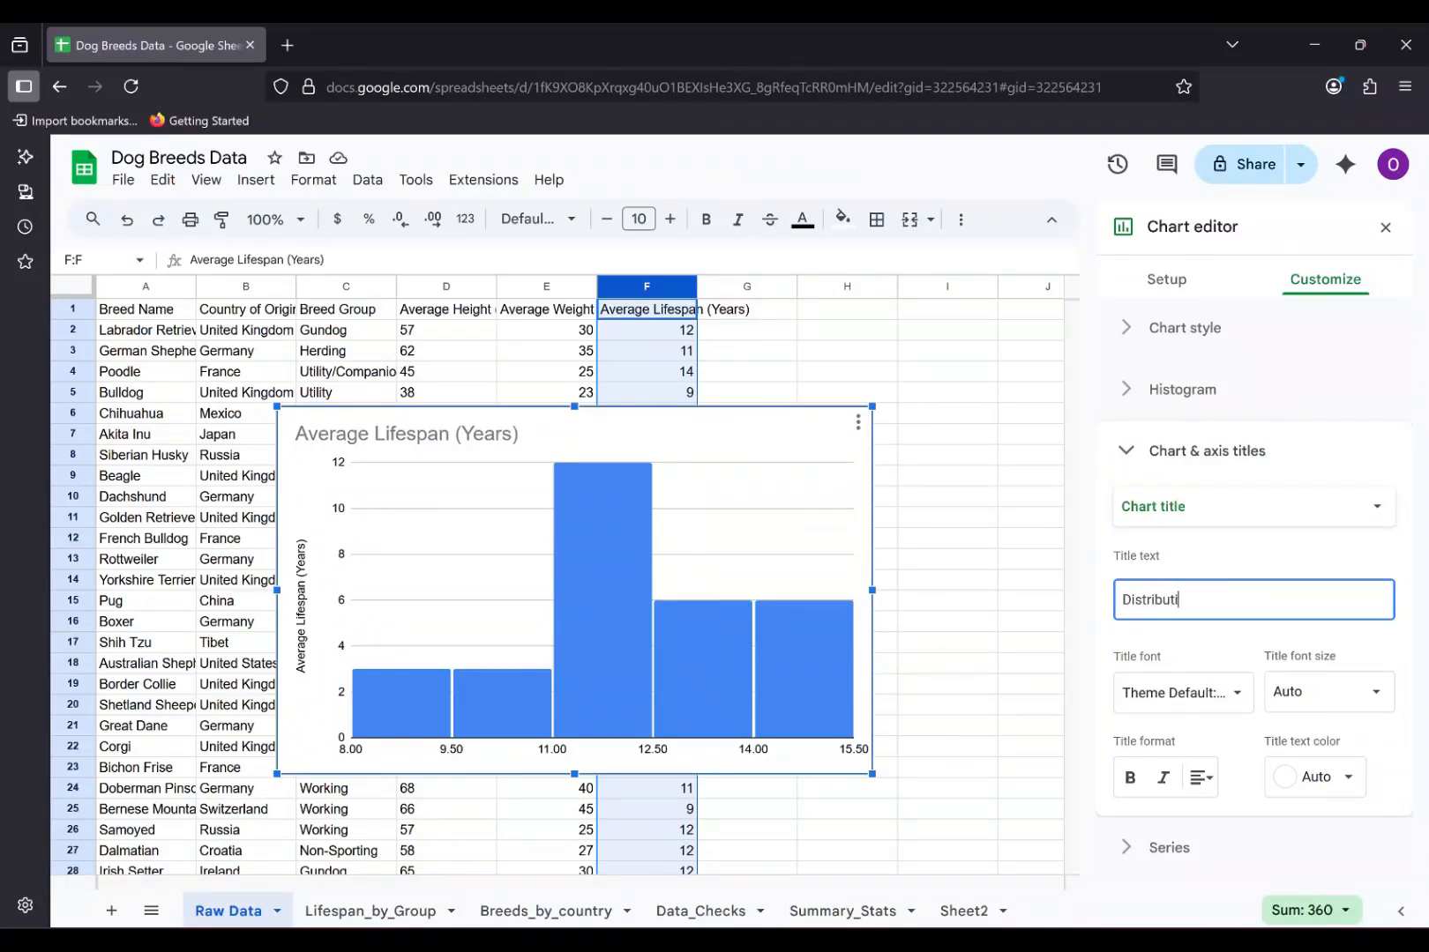
pyautogui.write('on of Breeds Li')
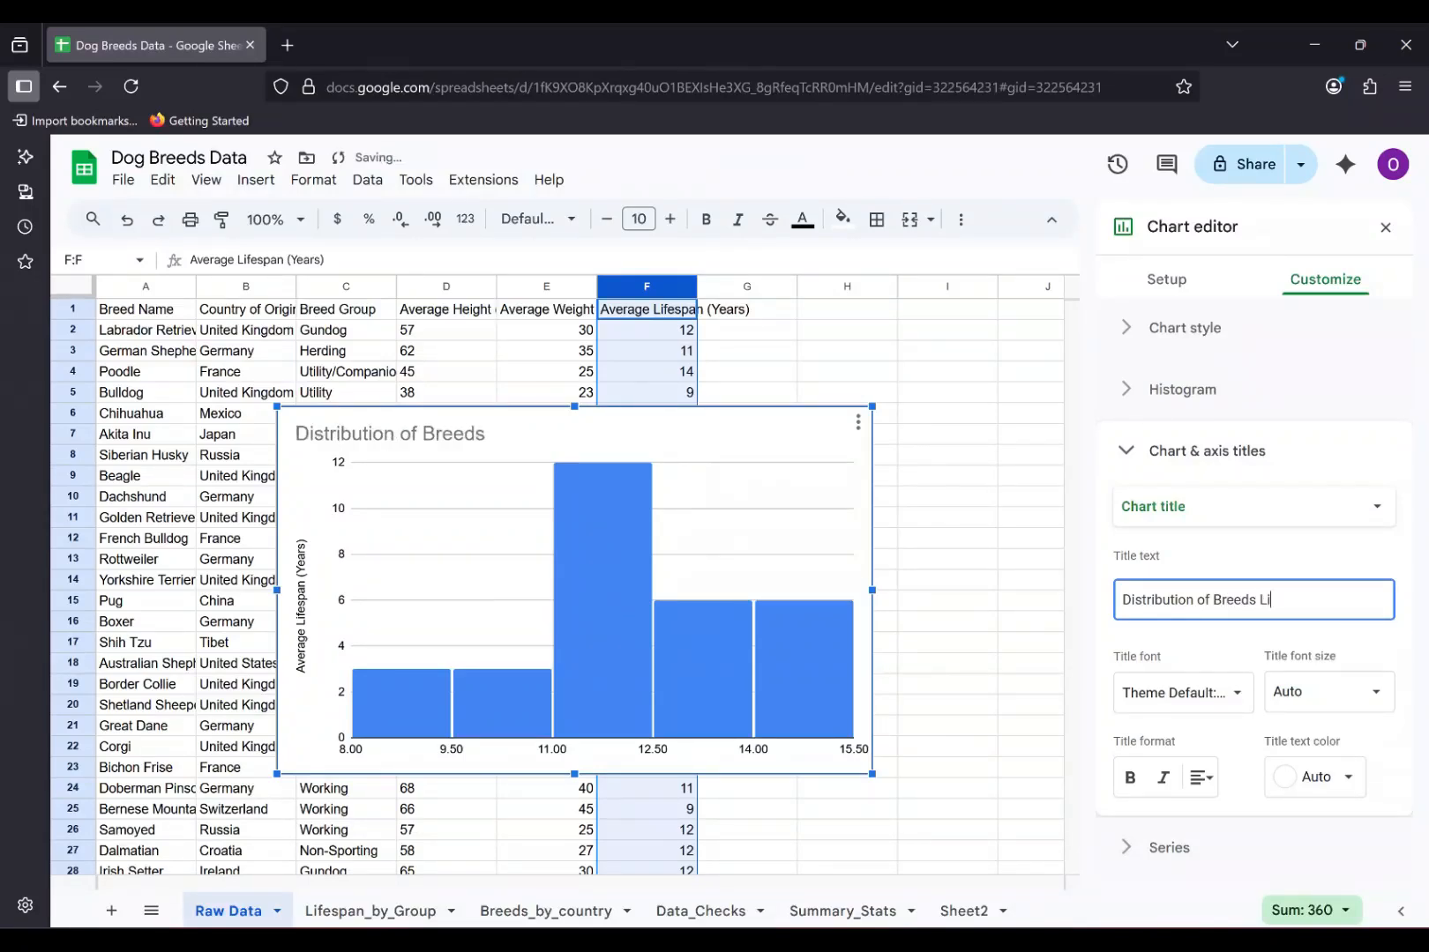
pyautogui.write('fe Span')
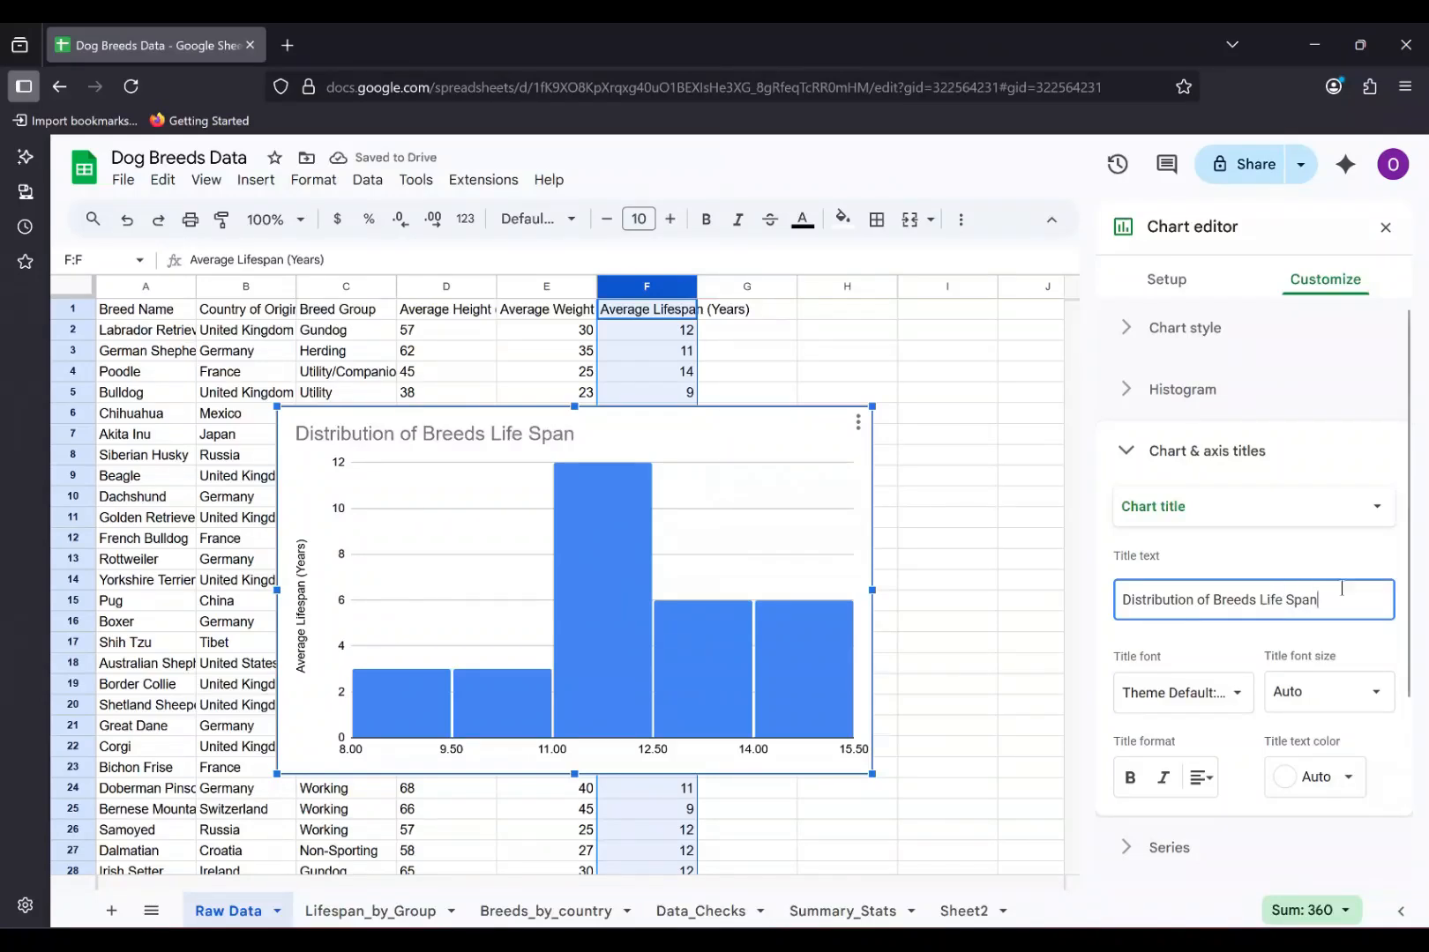
pyautogui.click(1214, 598)
pyautogui.write('Dog')
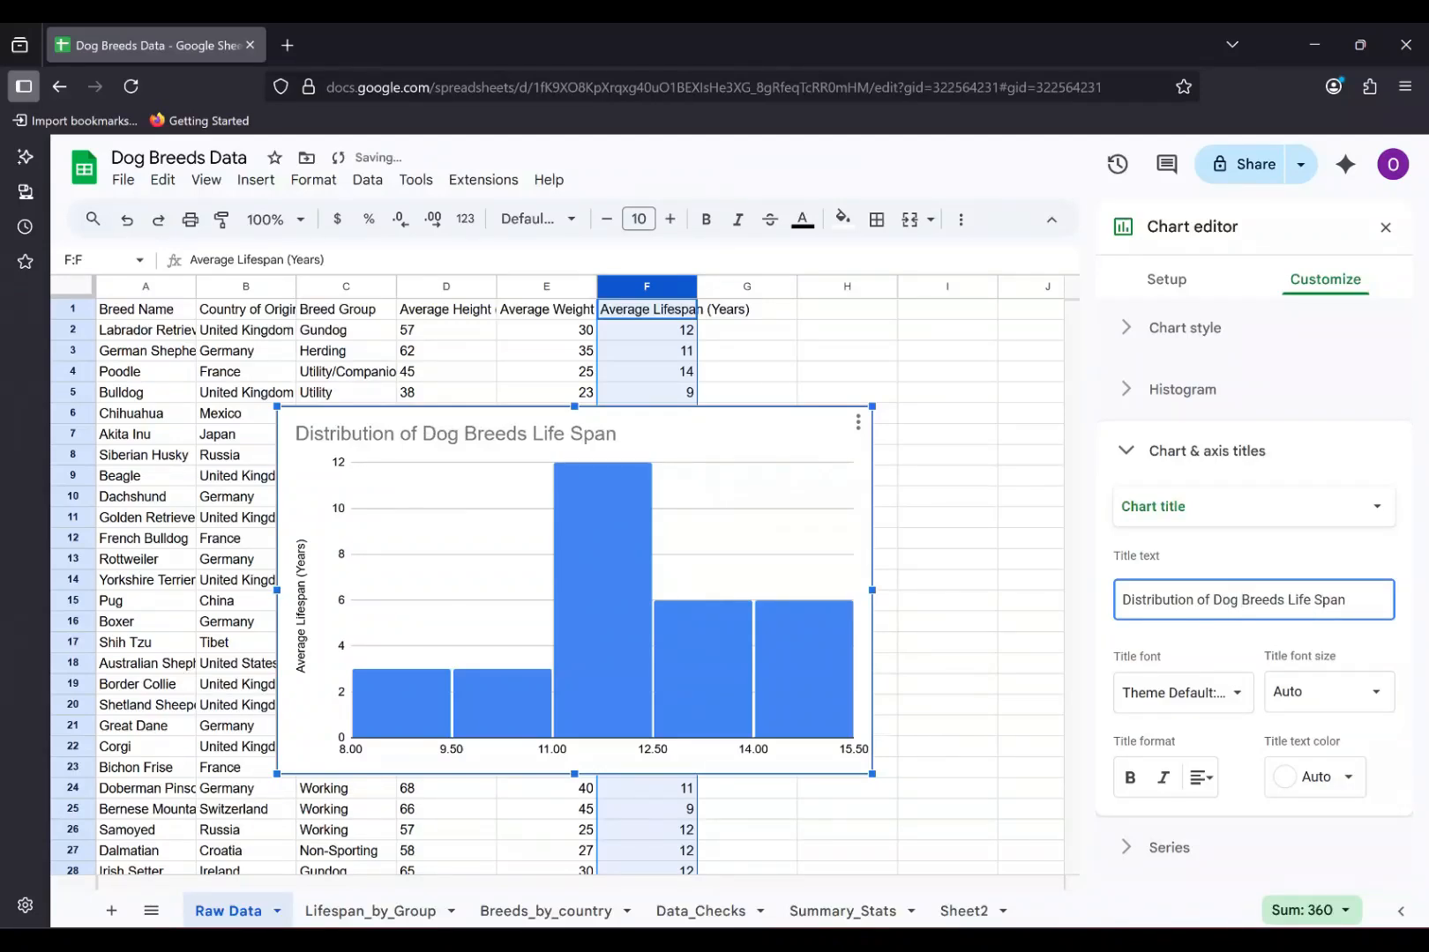
# - Add the horizontal axis title "Average Lifespan(Years)" to the histogram
pyautogui.click(1242, 519)
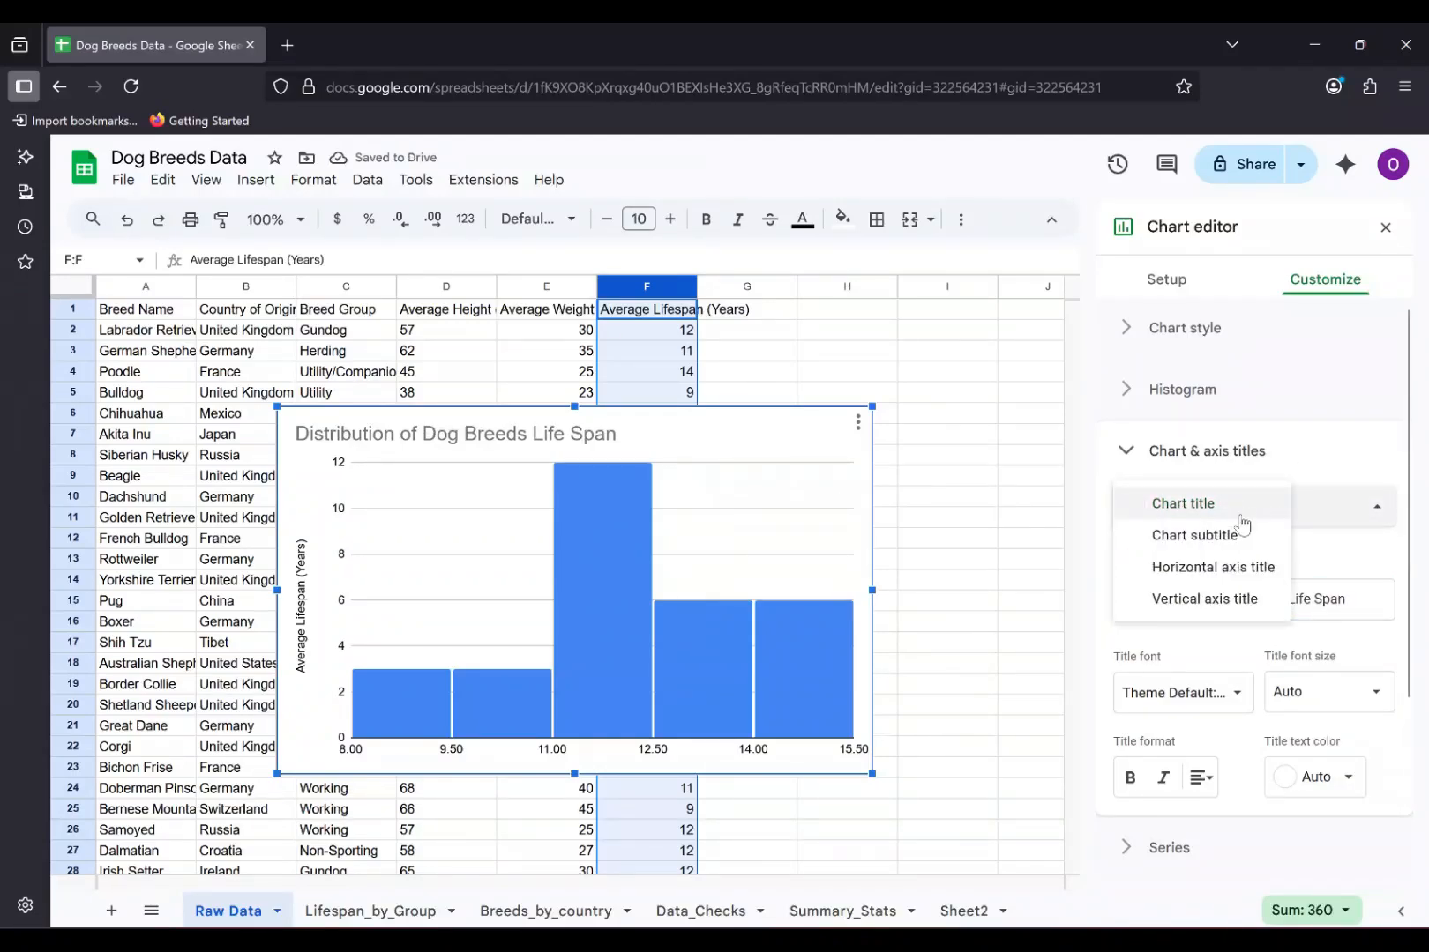
pyautogui.click(1232, 569)
pyautogui.click(1223, 590)
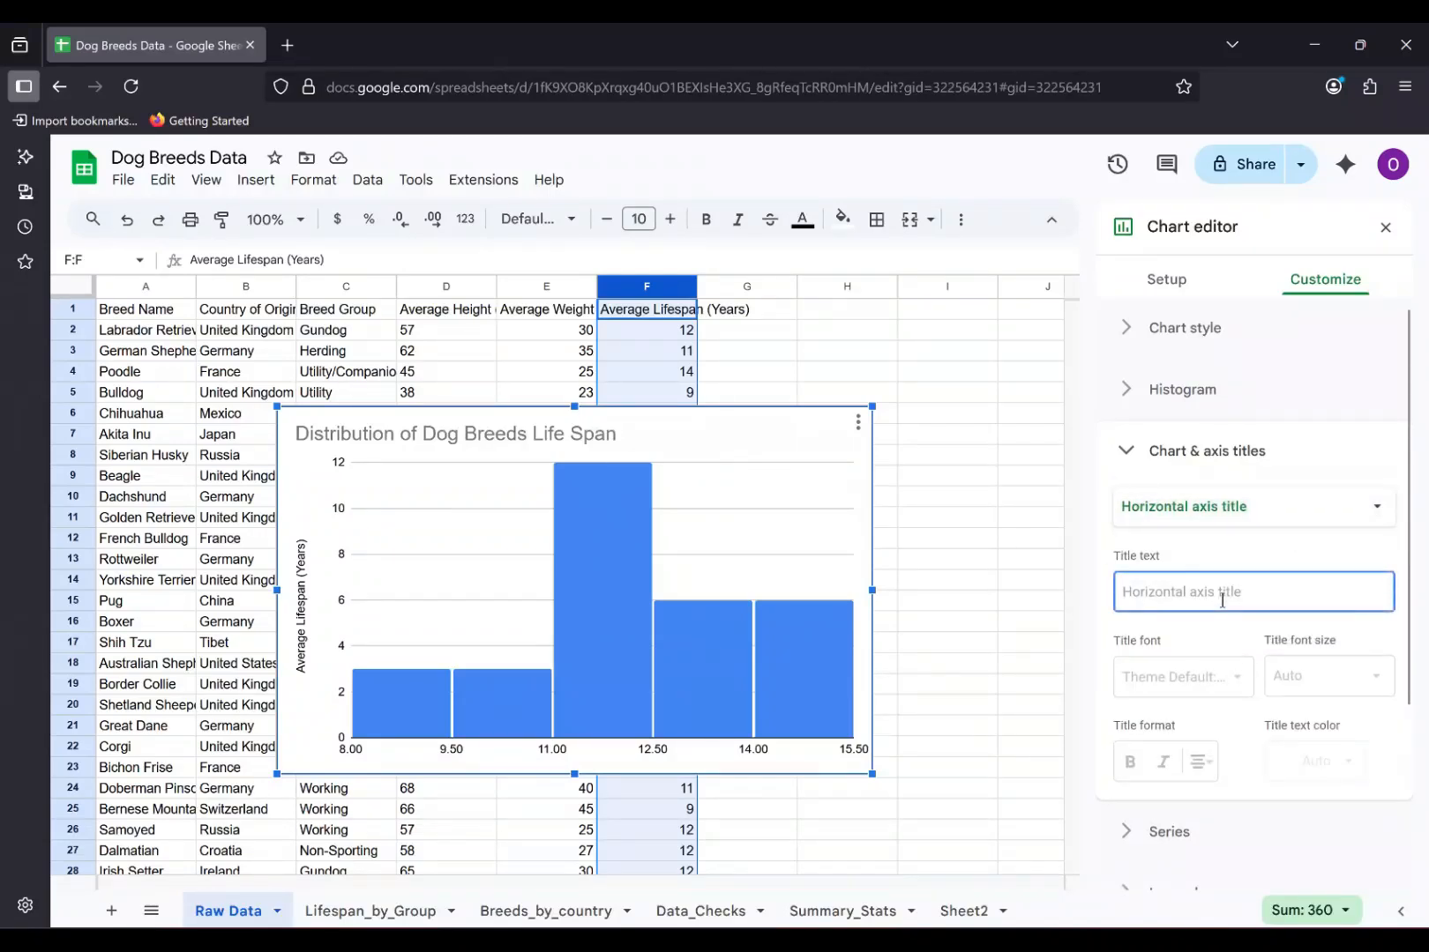
pyautogui.write('Average L')
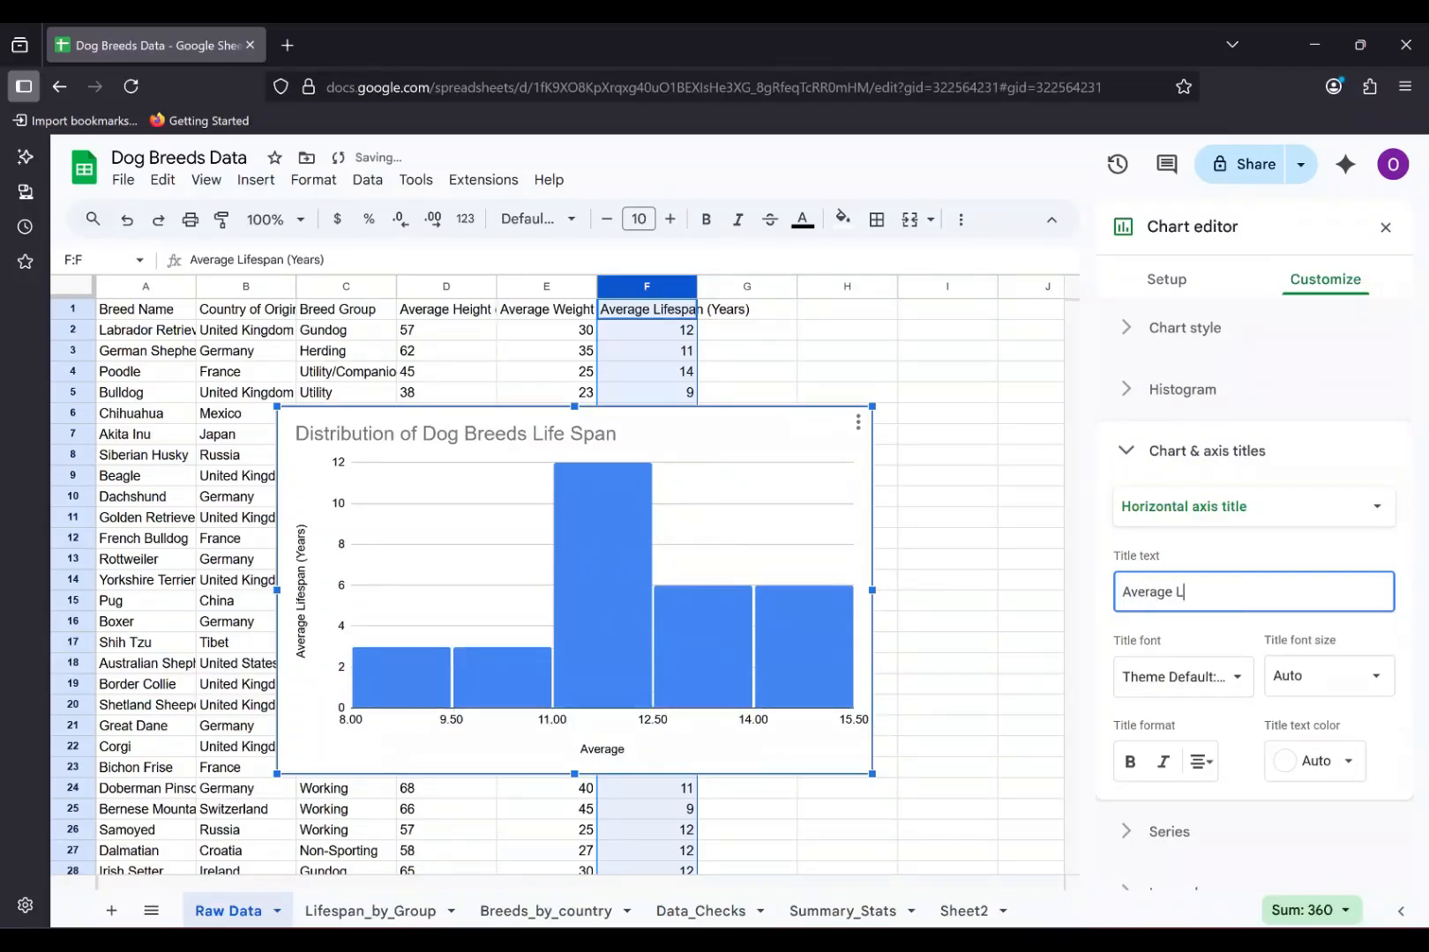
pyautogui.write('ifespan(Years')
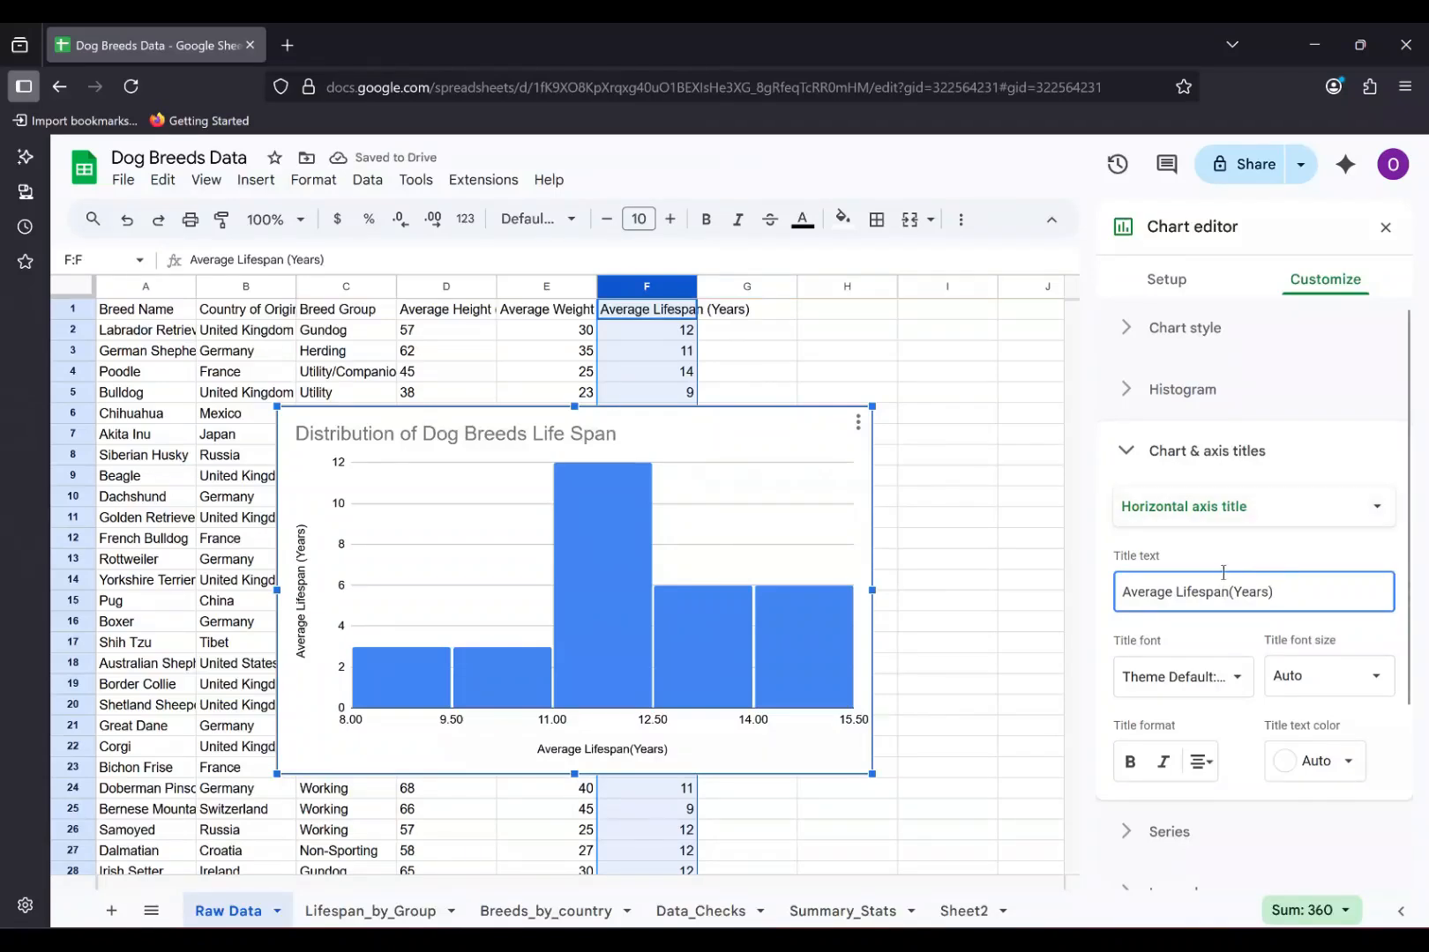
# - Replace the histogram's vertical axis title with "Number of Breeds"
pyautogui.click(1265, 523)
pyautogui.click(1263, 535)
pyautogui.click(1268, 593)
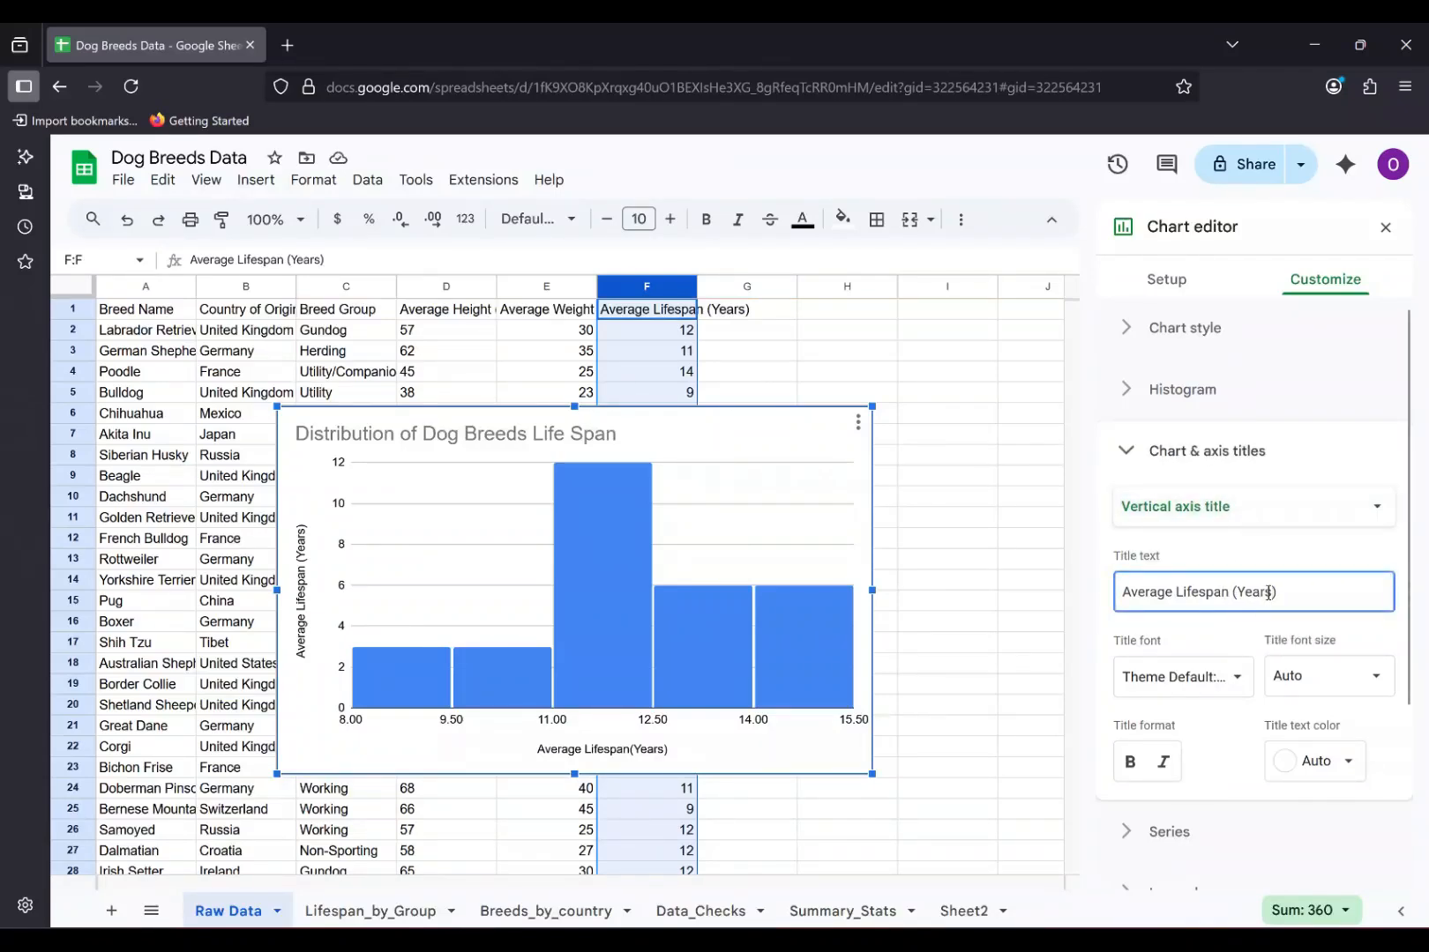
pyautogui.tripleClick(1268, 592)
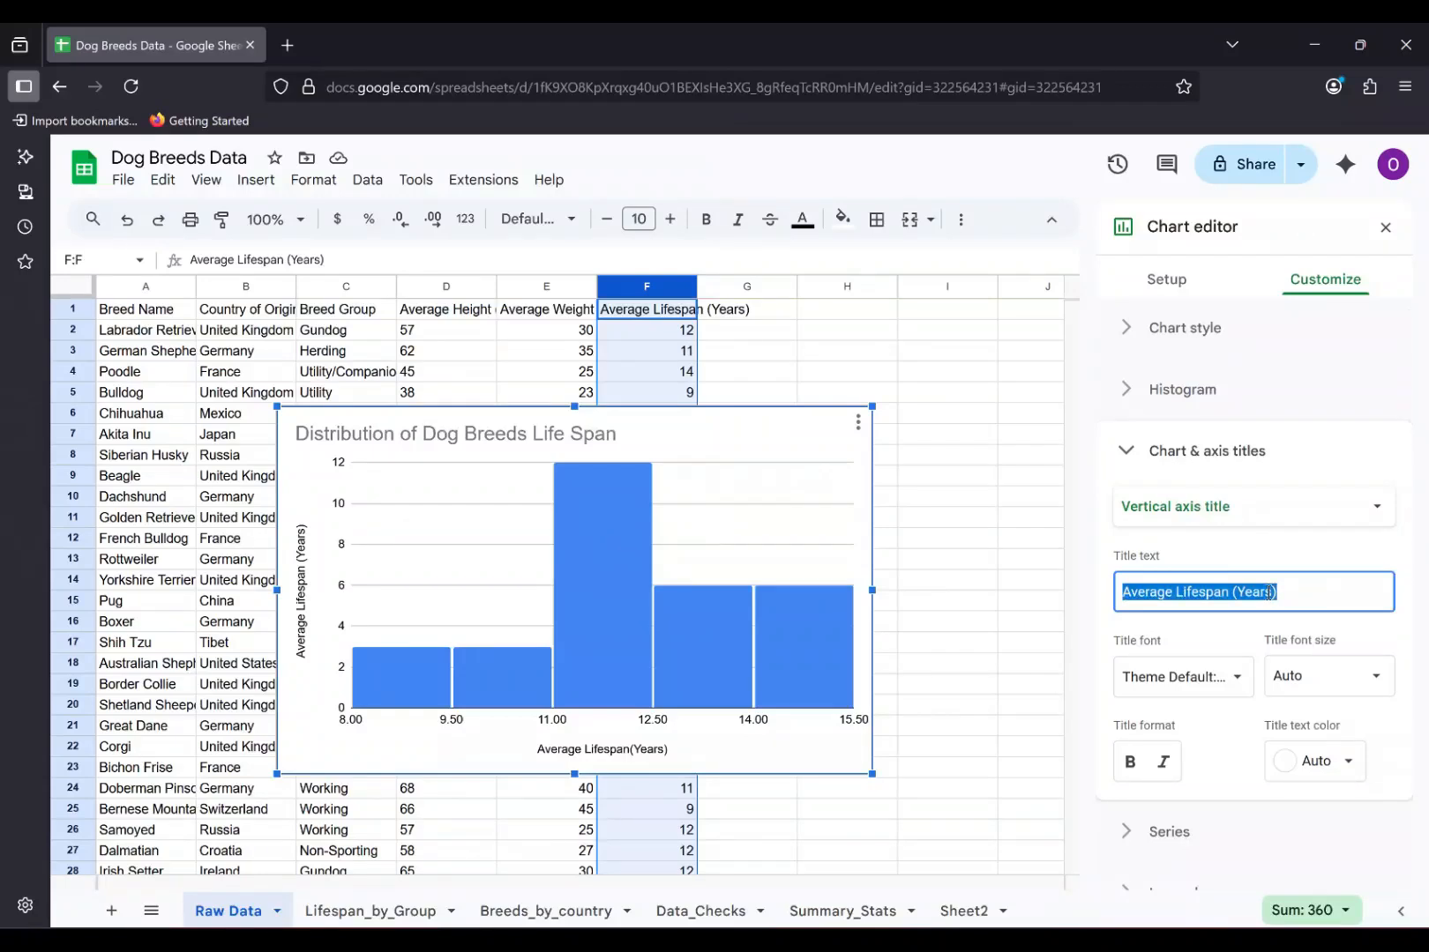
pyautogui.write('Number')
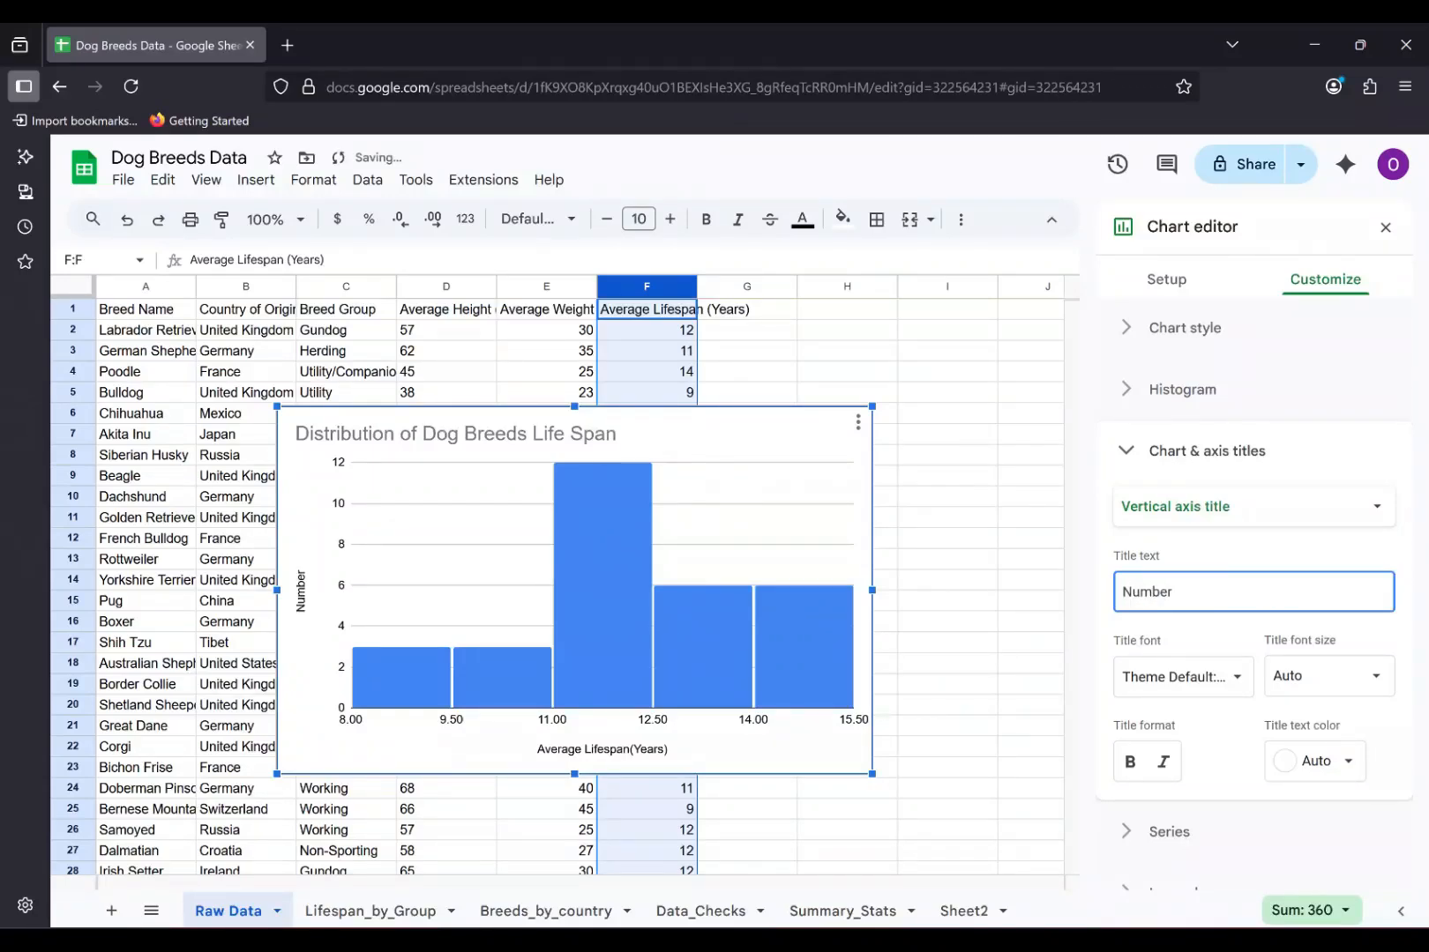
pyautogui.write('of Breeds')
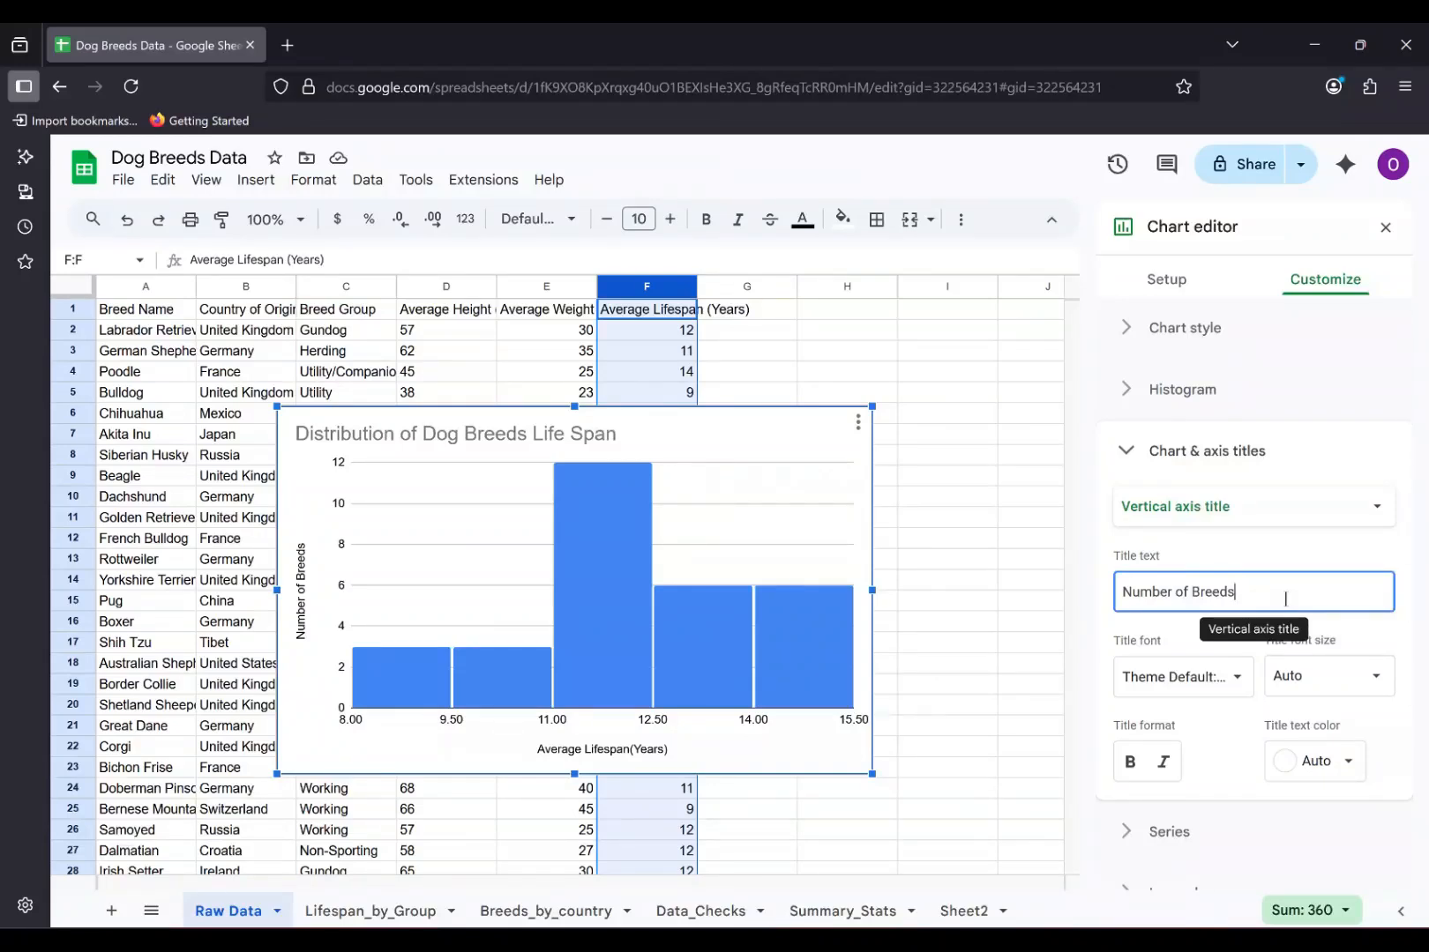
# - Set the histogram's bucket size to 1, trying 2 first
pyautogui.scroll(-3, 1285, 598)
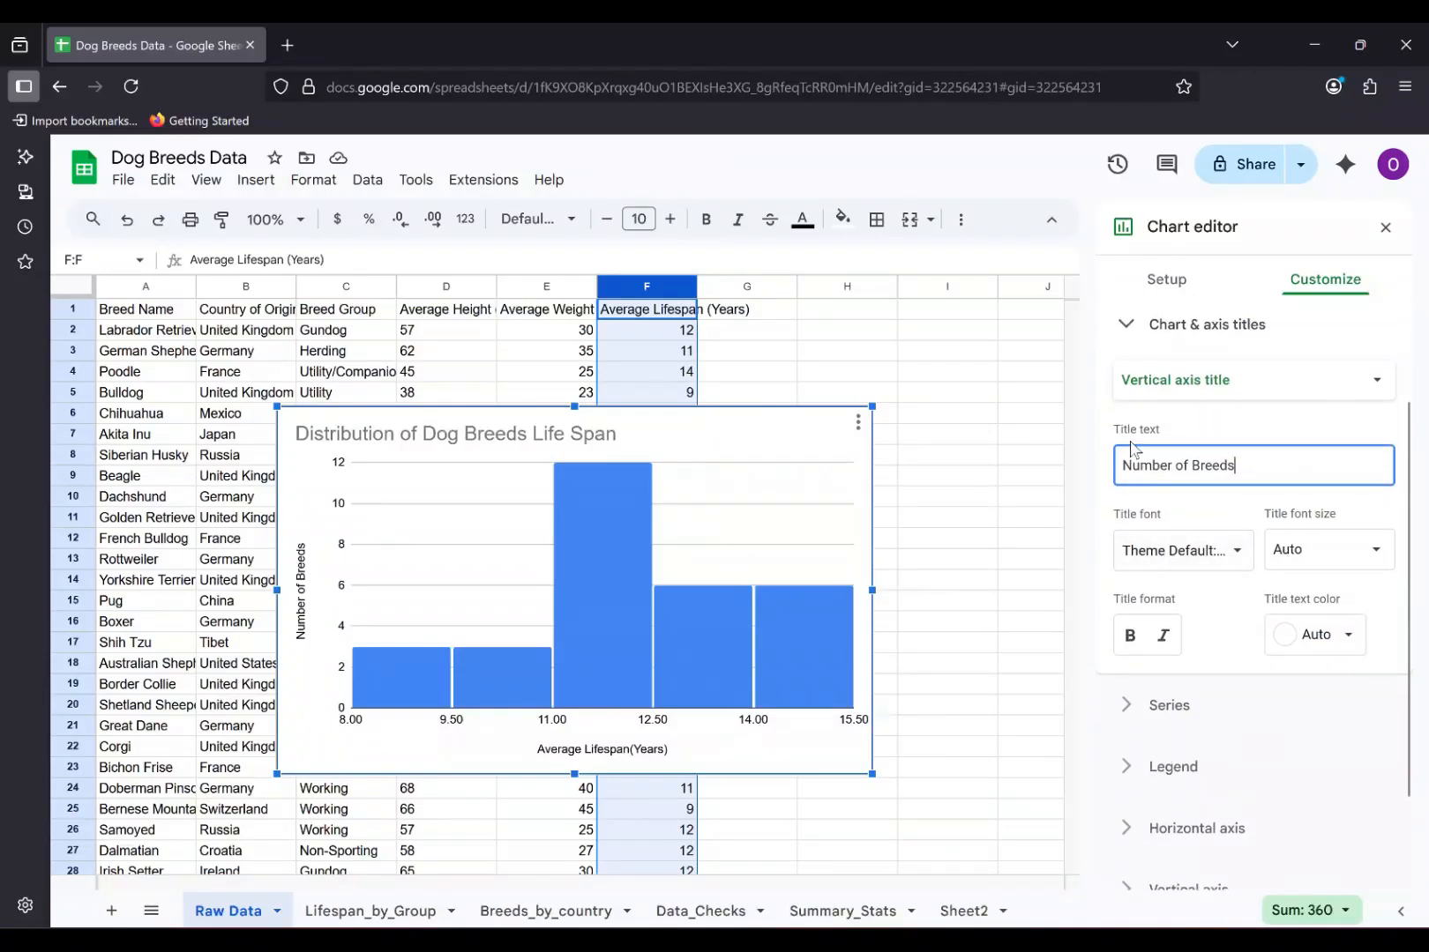
pyautogui.click(1126, 325)
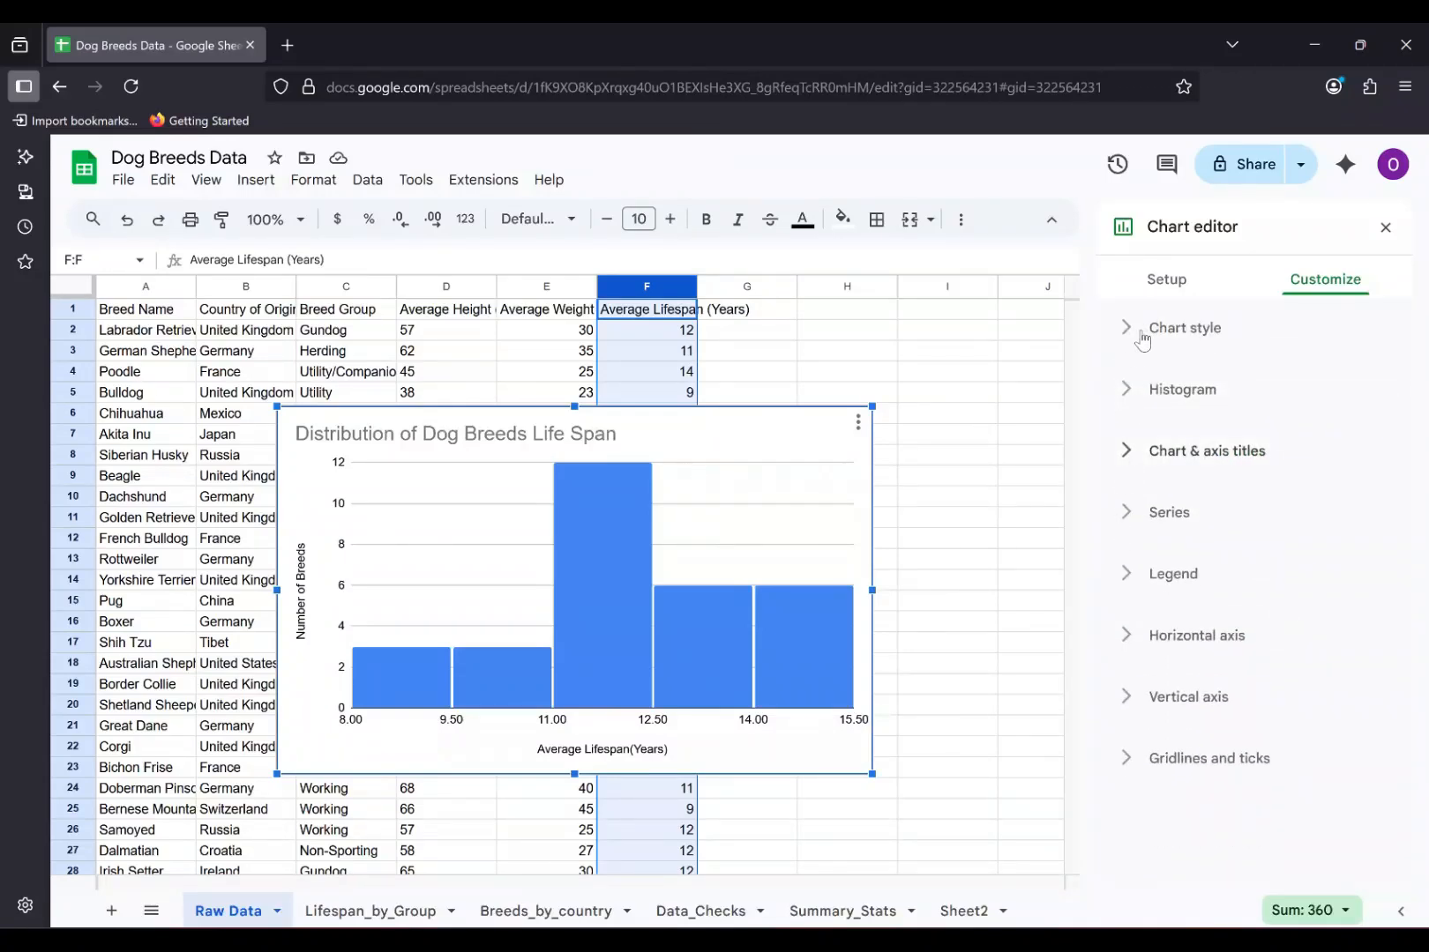
pyautogui.click(1129, 329)
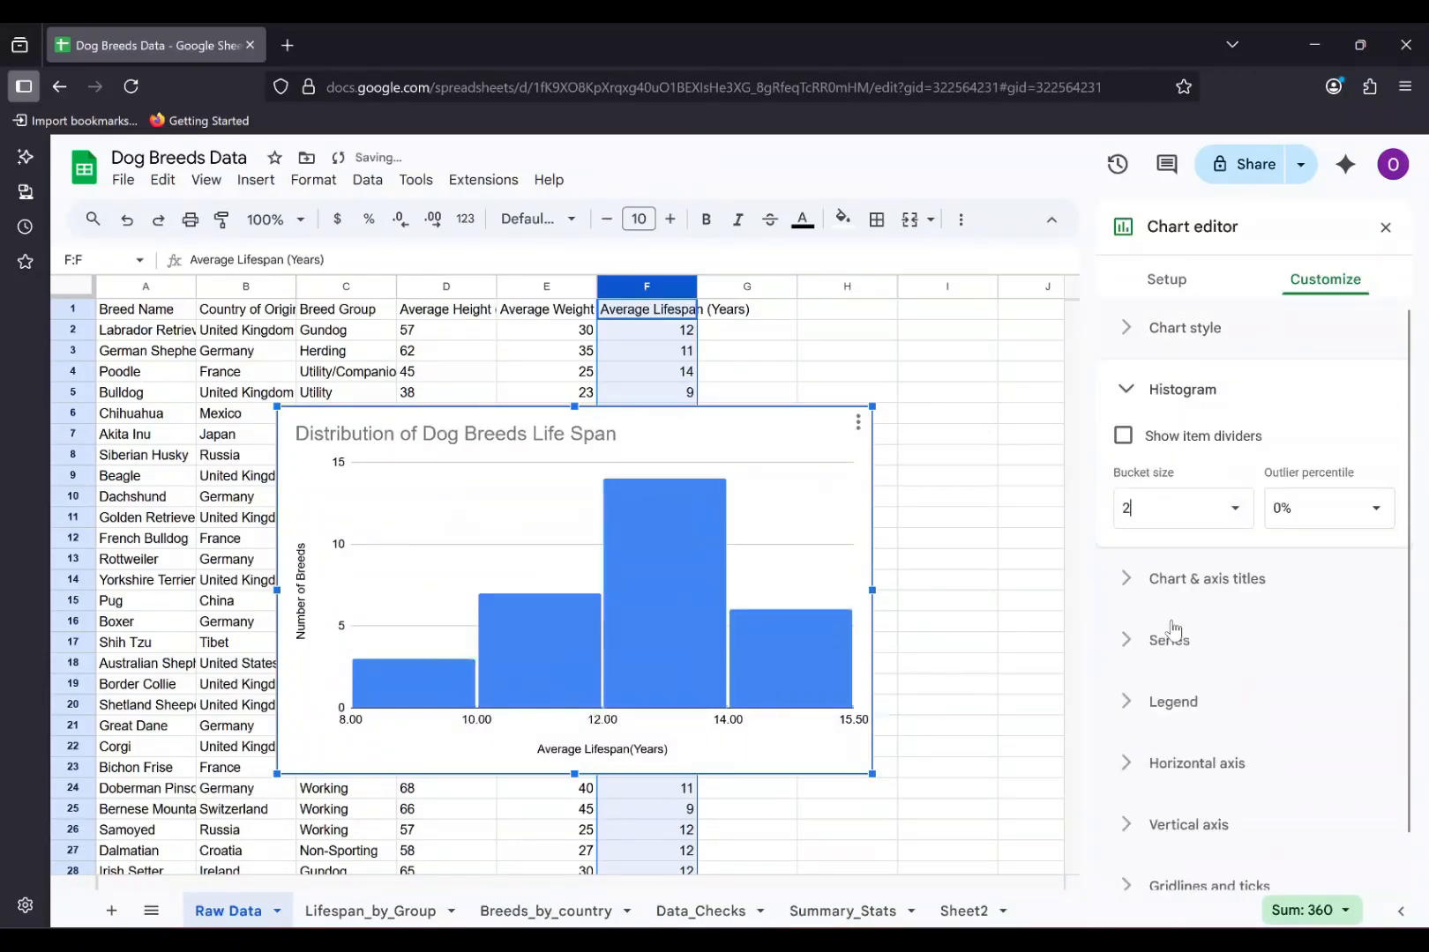
pyautogui.click(1187, 514)
pyautogui.click(1235, 508)
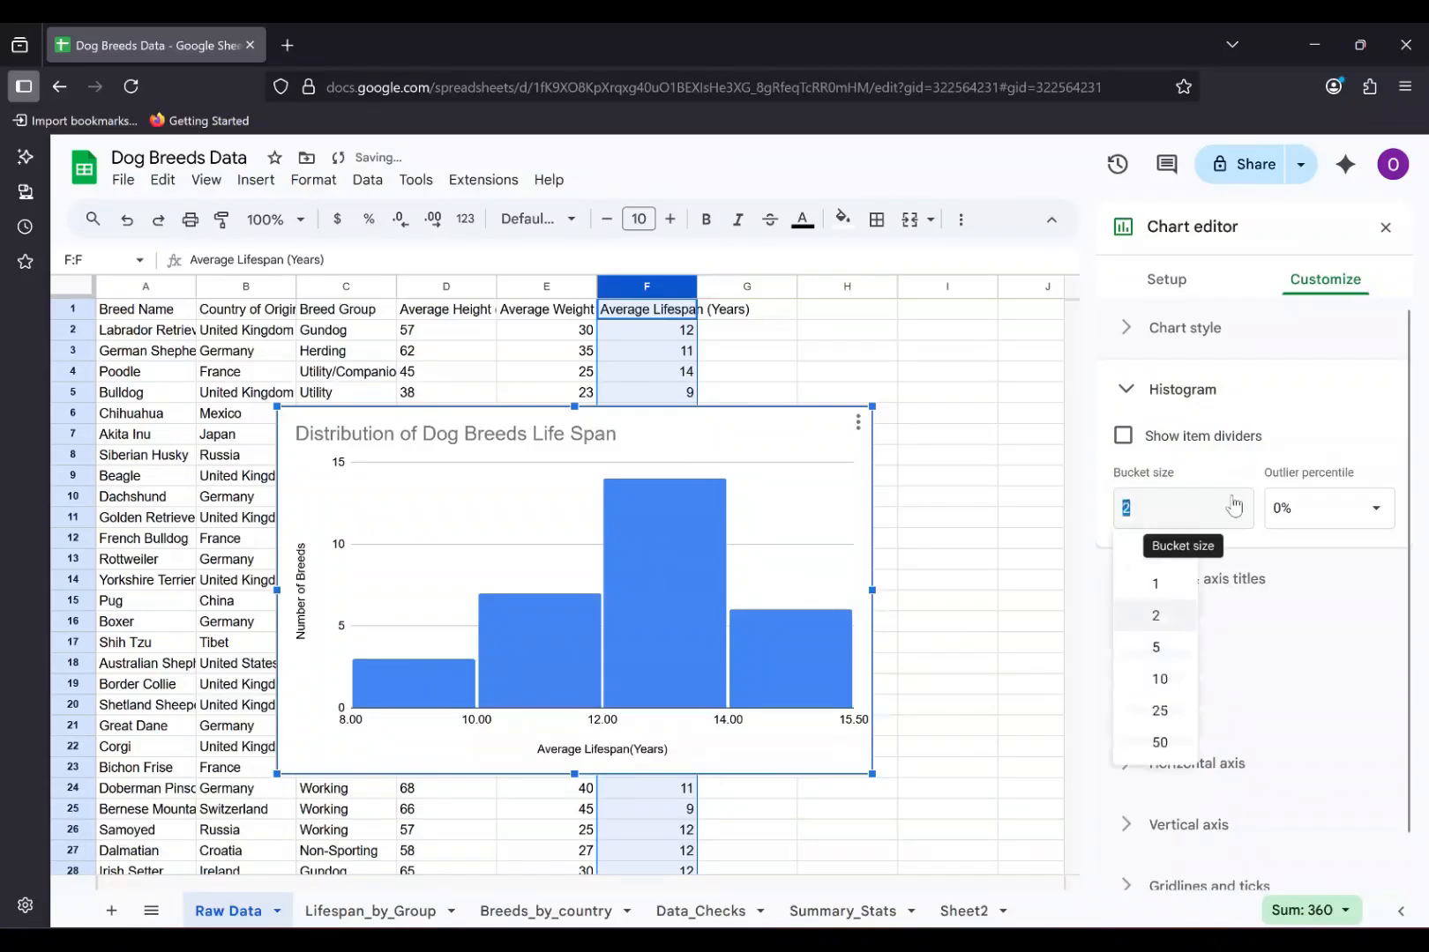
pyautogui.click(1169, 582)
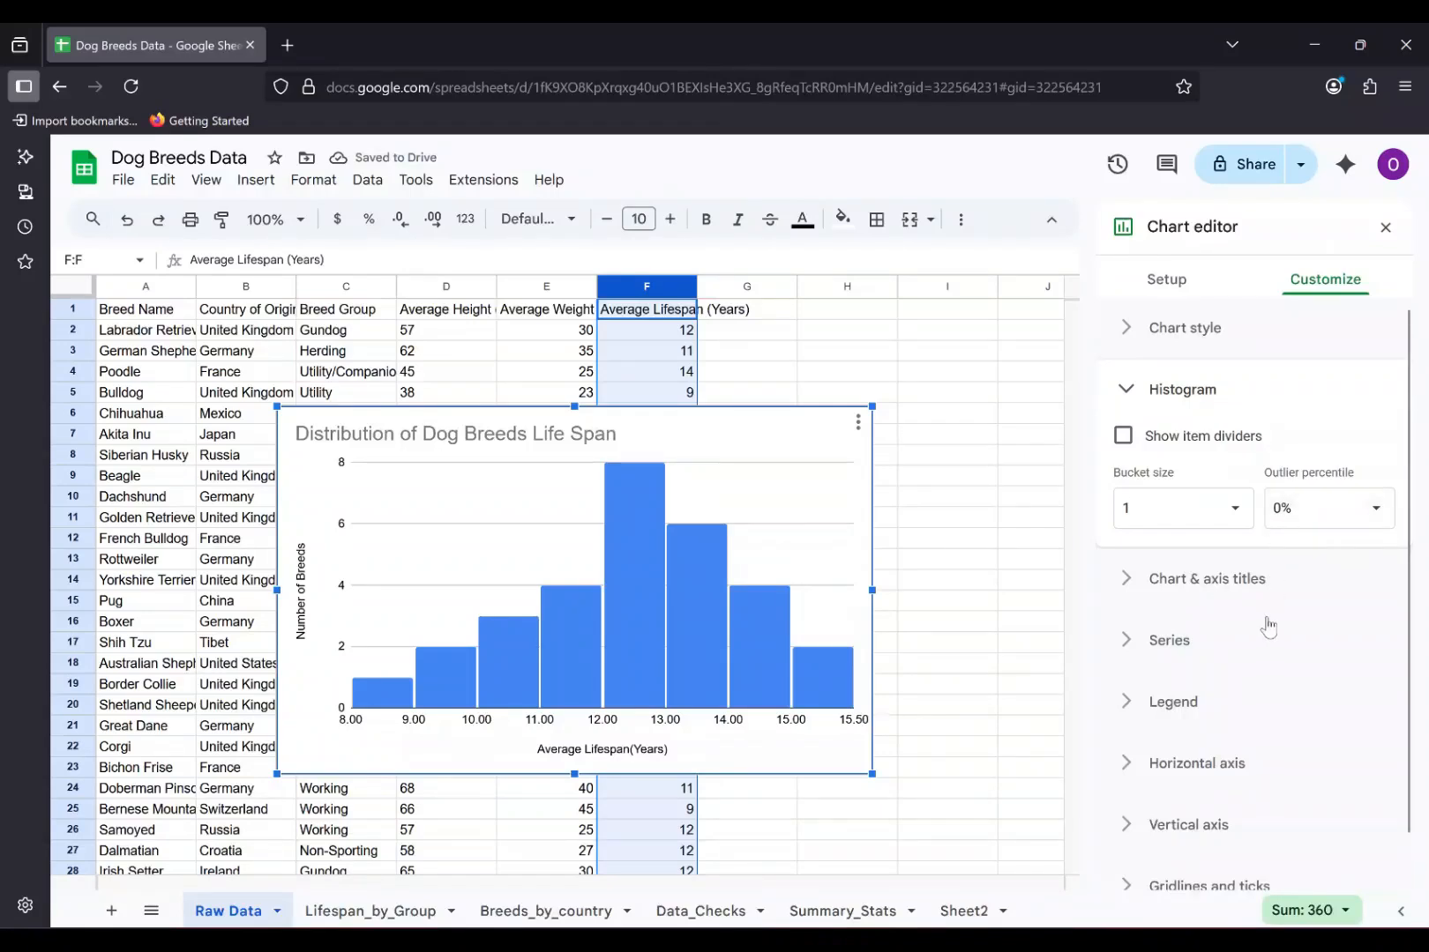
# - Try outlier percentiles of 5%, 1% and 10% for the histogram and set it back to 0%
pyautogui.click(1316, 503)
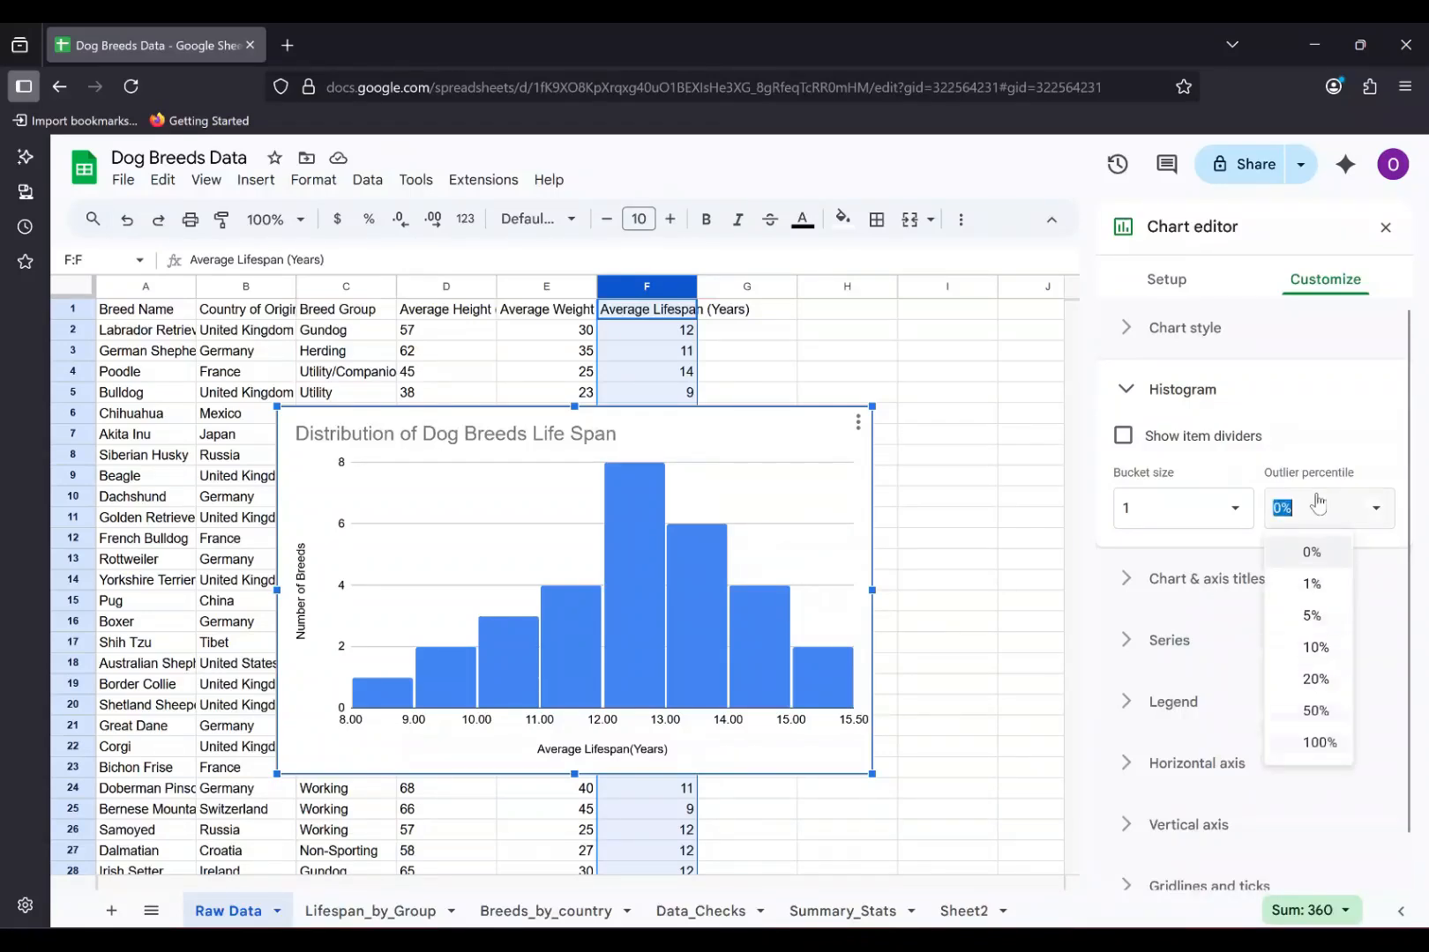
pyautogui.click(1307, 615)
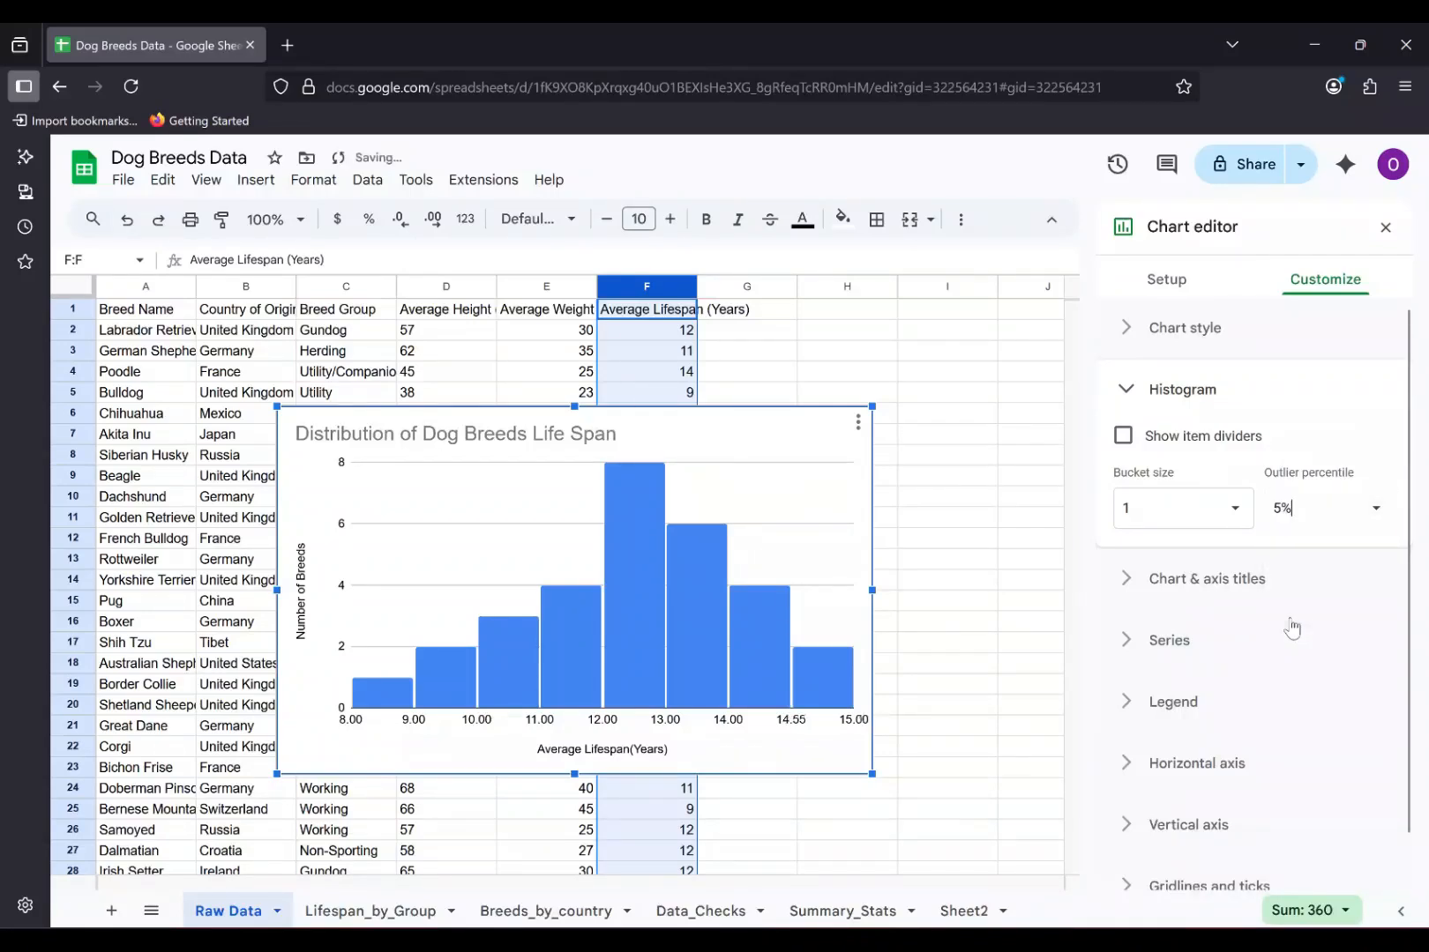
pyautogui.click(1330, 529)
pyautogui.click(1312, 584)
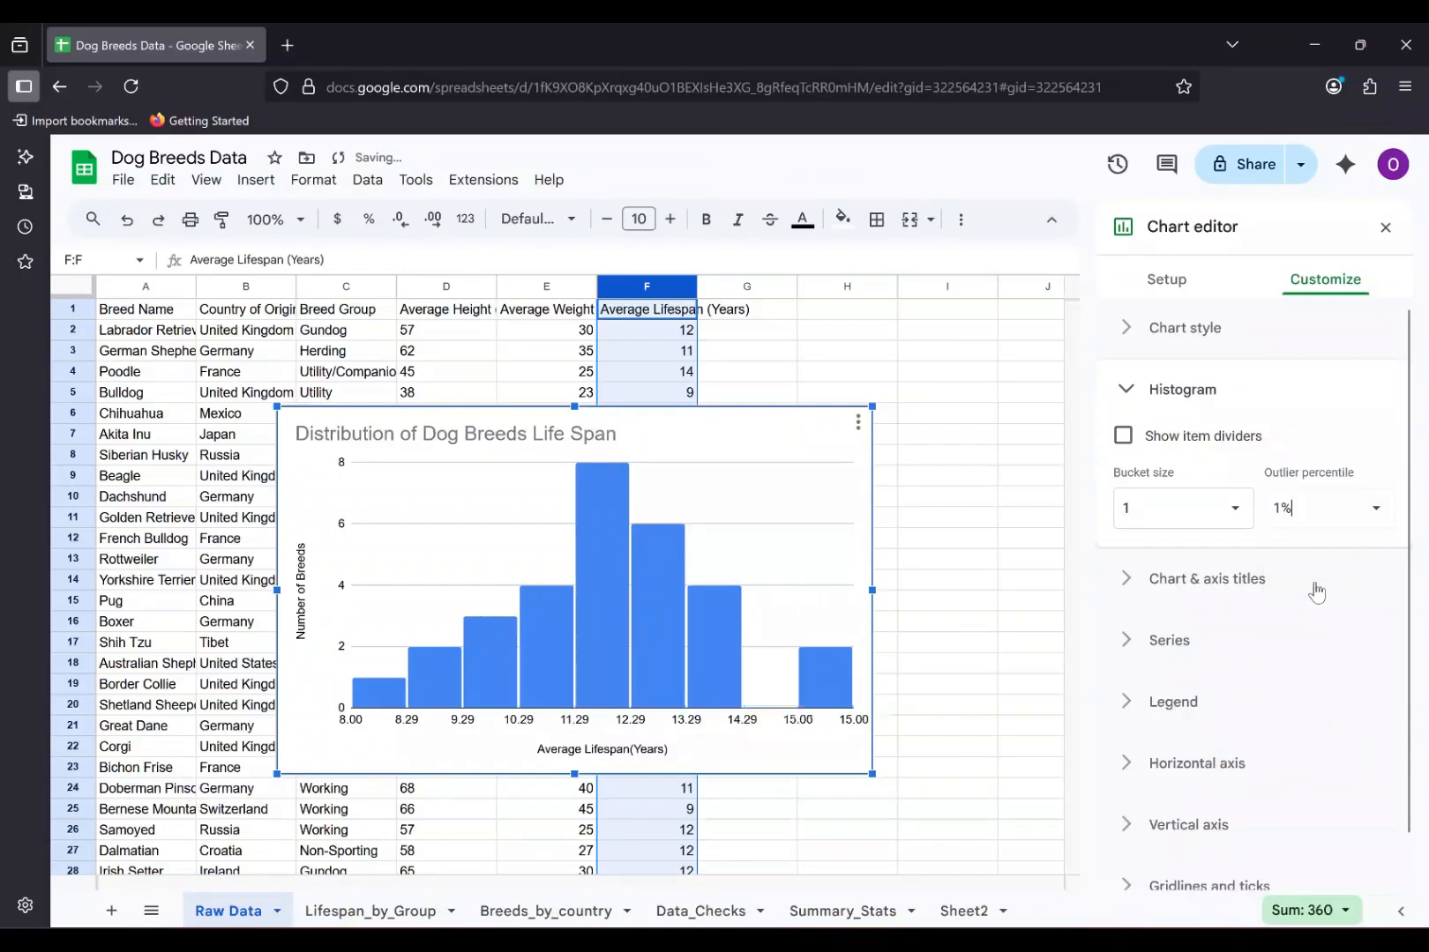
pyautogui.click(1331, 529)
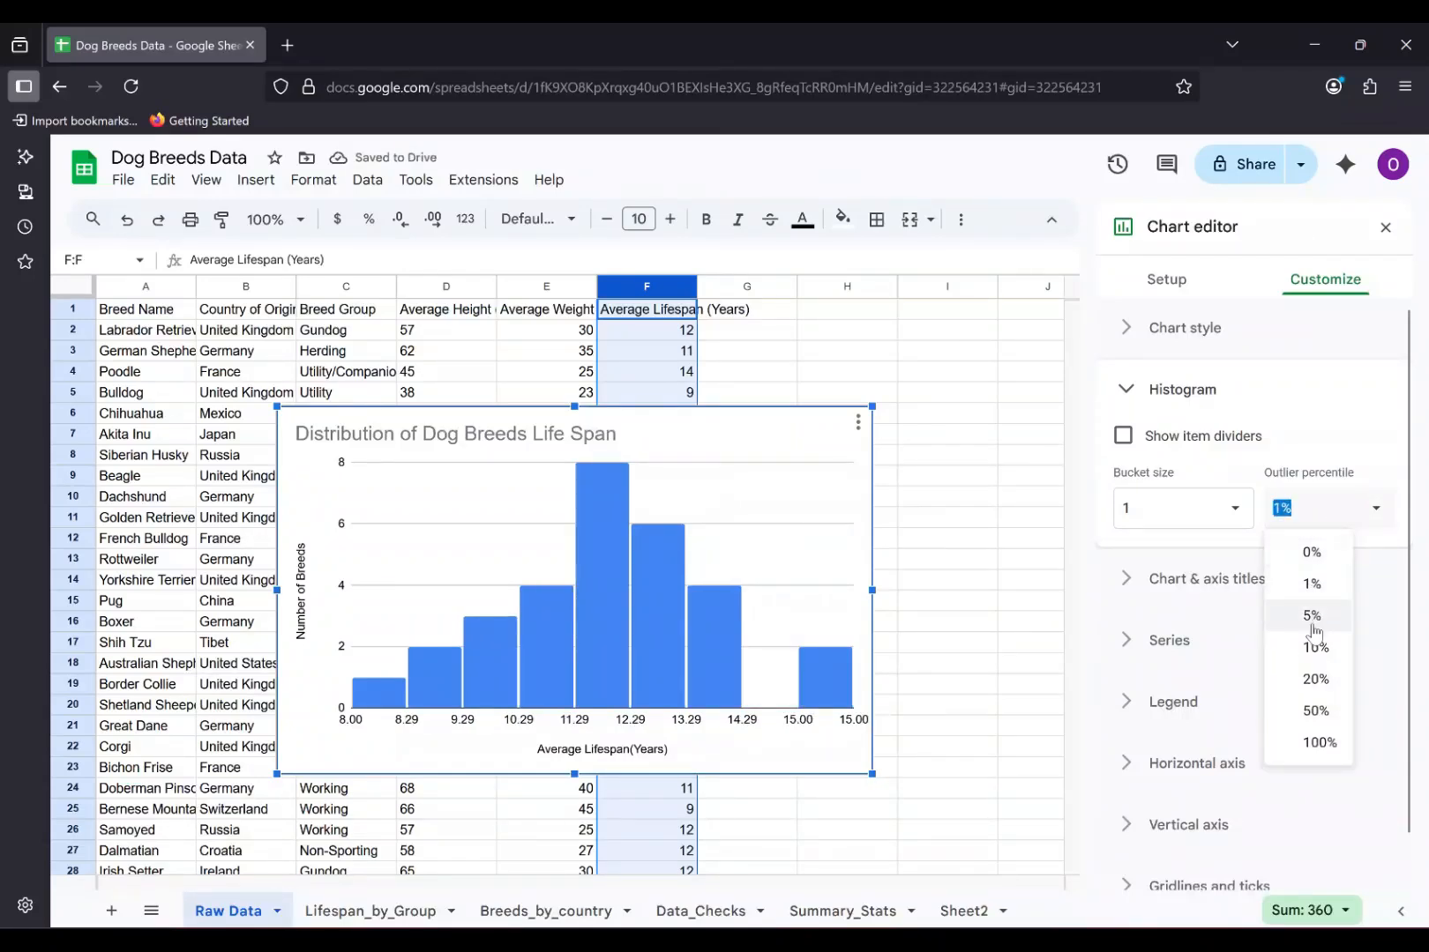
pyautogui.click(1311, 651)
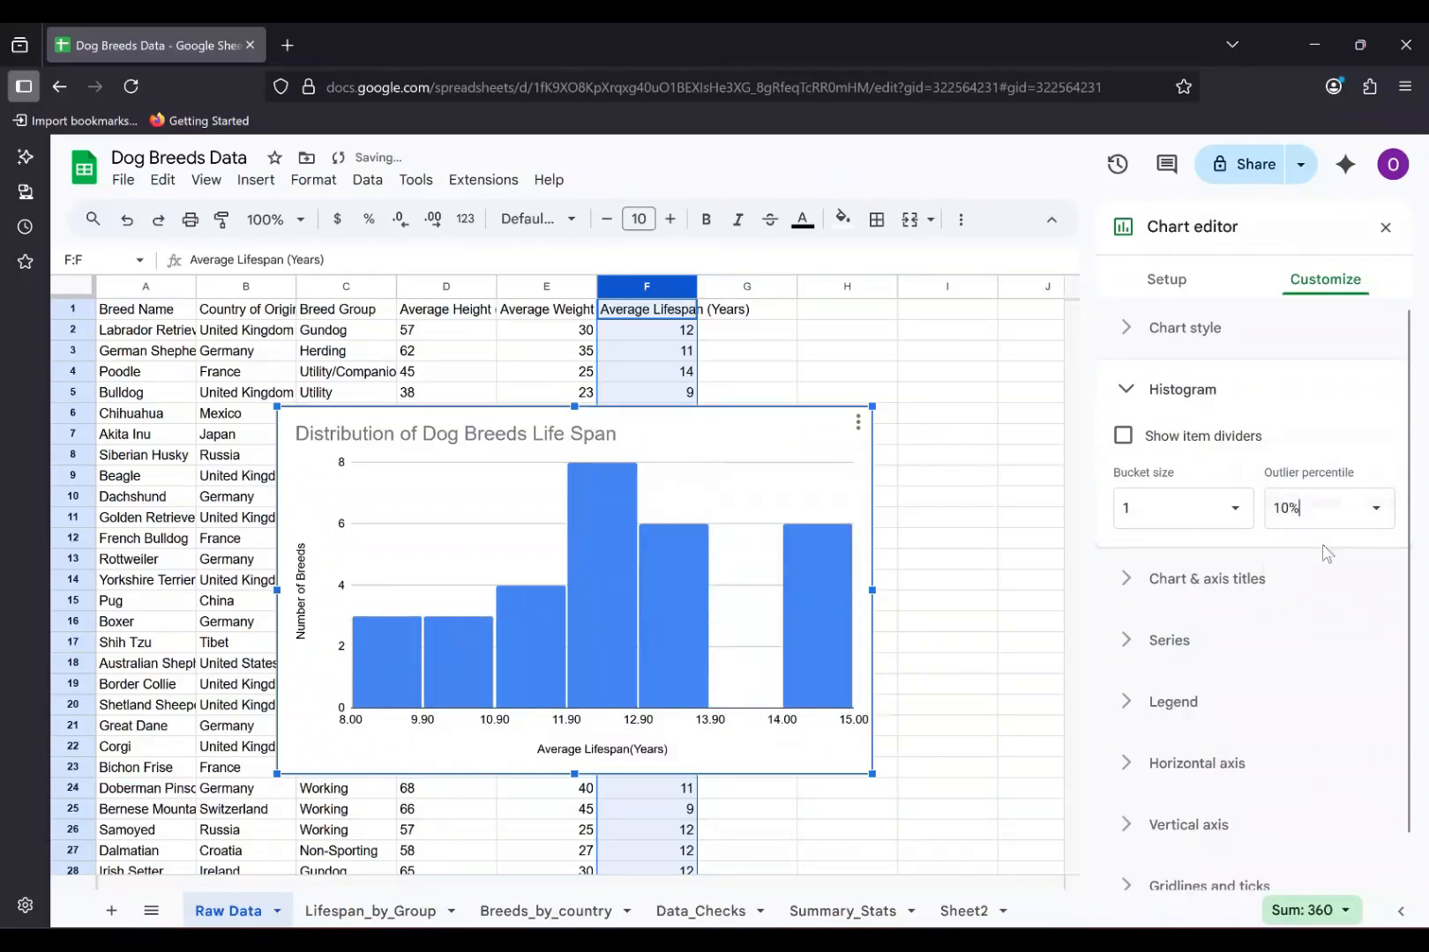
pyautogui.click(1374, 508)
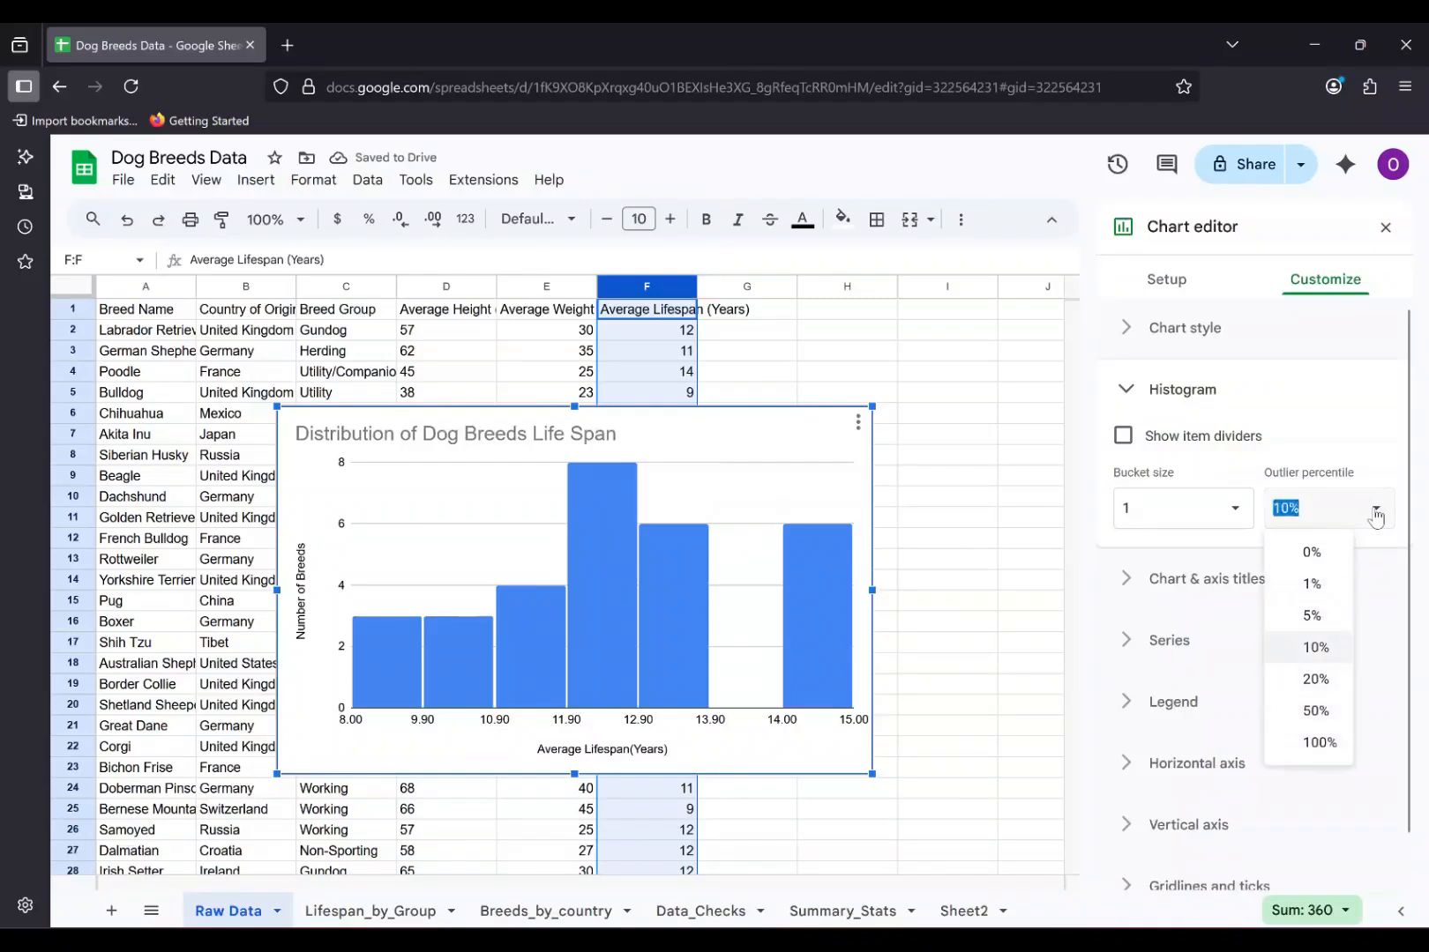
pyautogui.click(1340, 556)
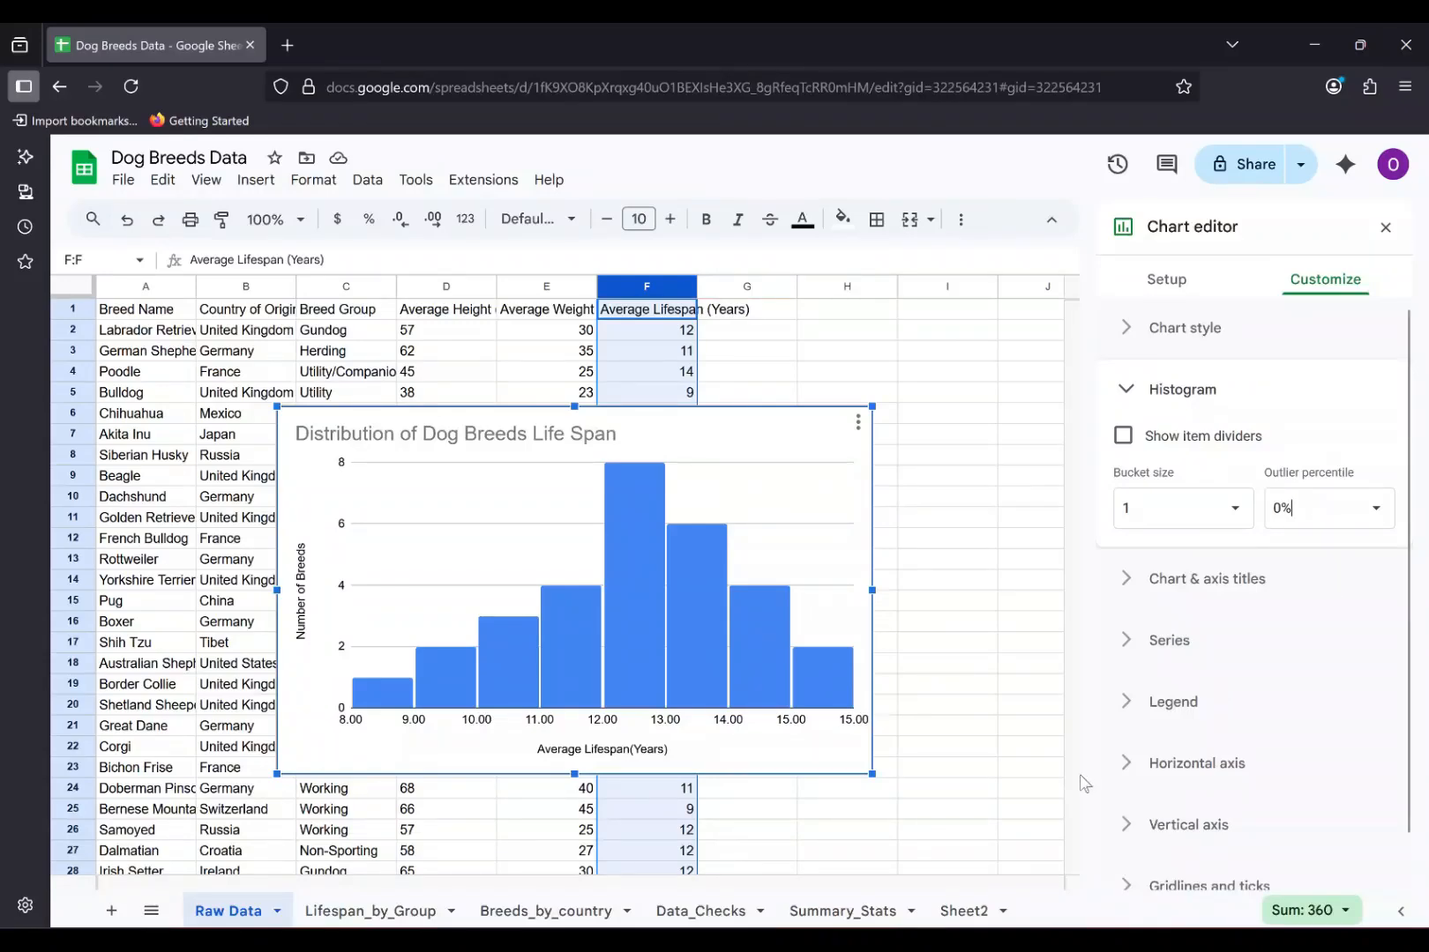
# - Move the histogram below the raw data to about rows 37 to 54, above the Dog Breed Height vs Weight chart
pyautogui.scroll(-4, 996, 772)
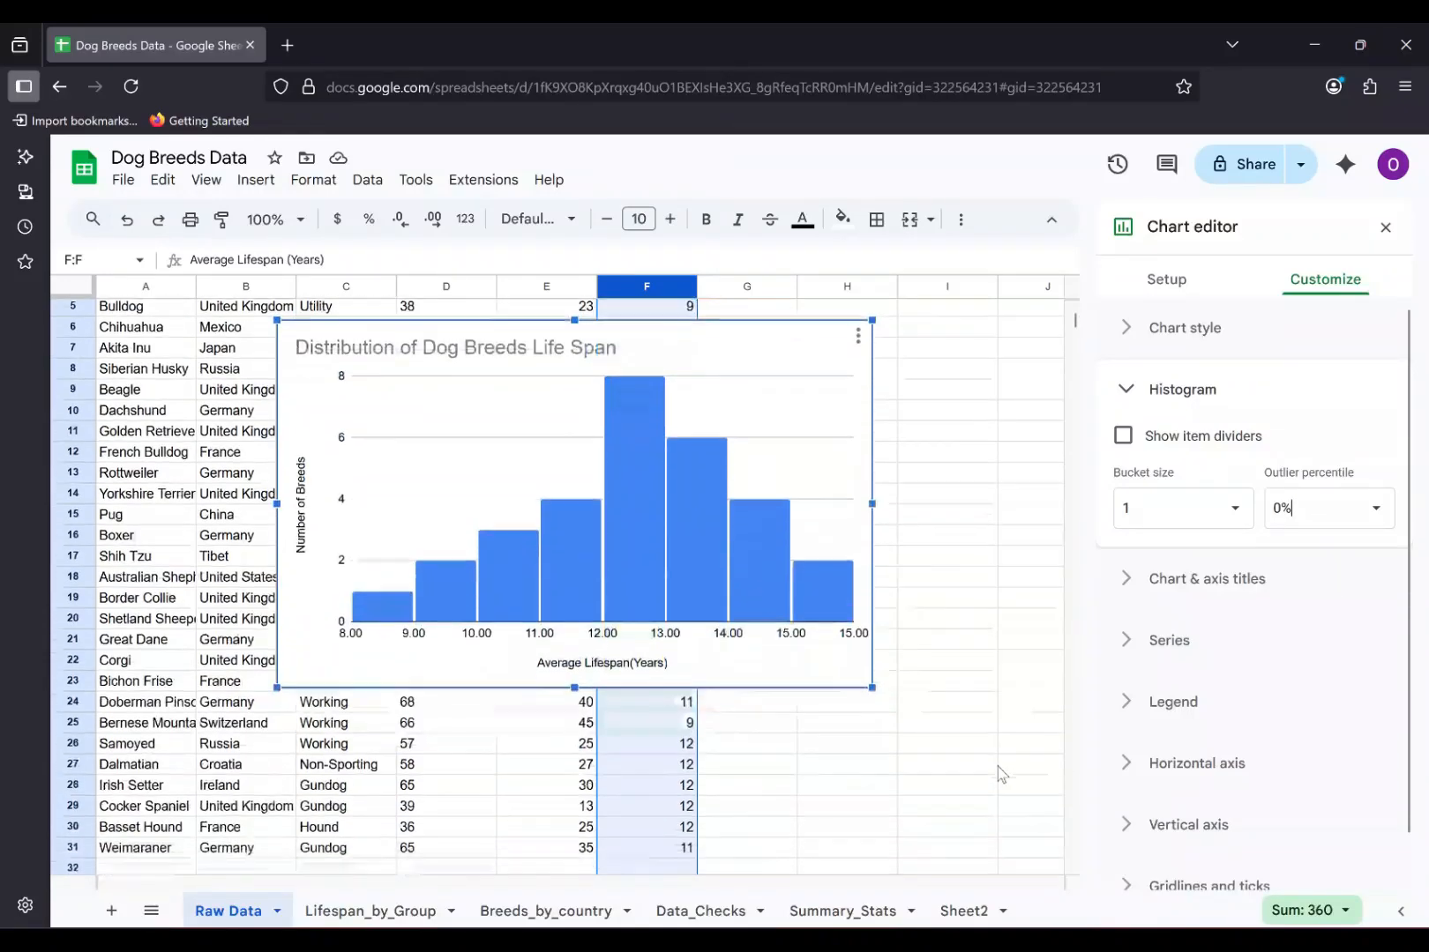
pyautogui.moveTo(802, 551); pyautogui.dragTo(766, 816)
pyautogui.scroll(-3, 947, 688)
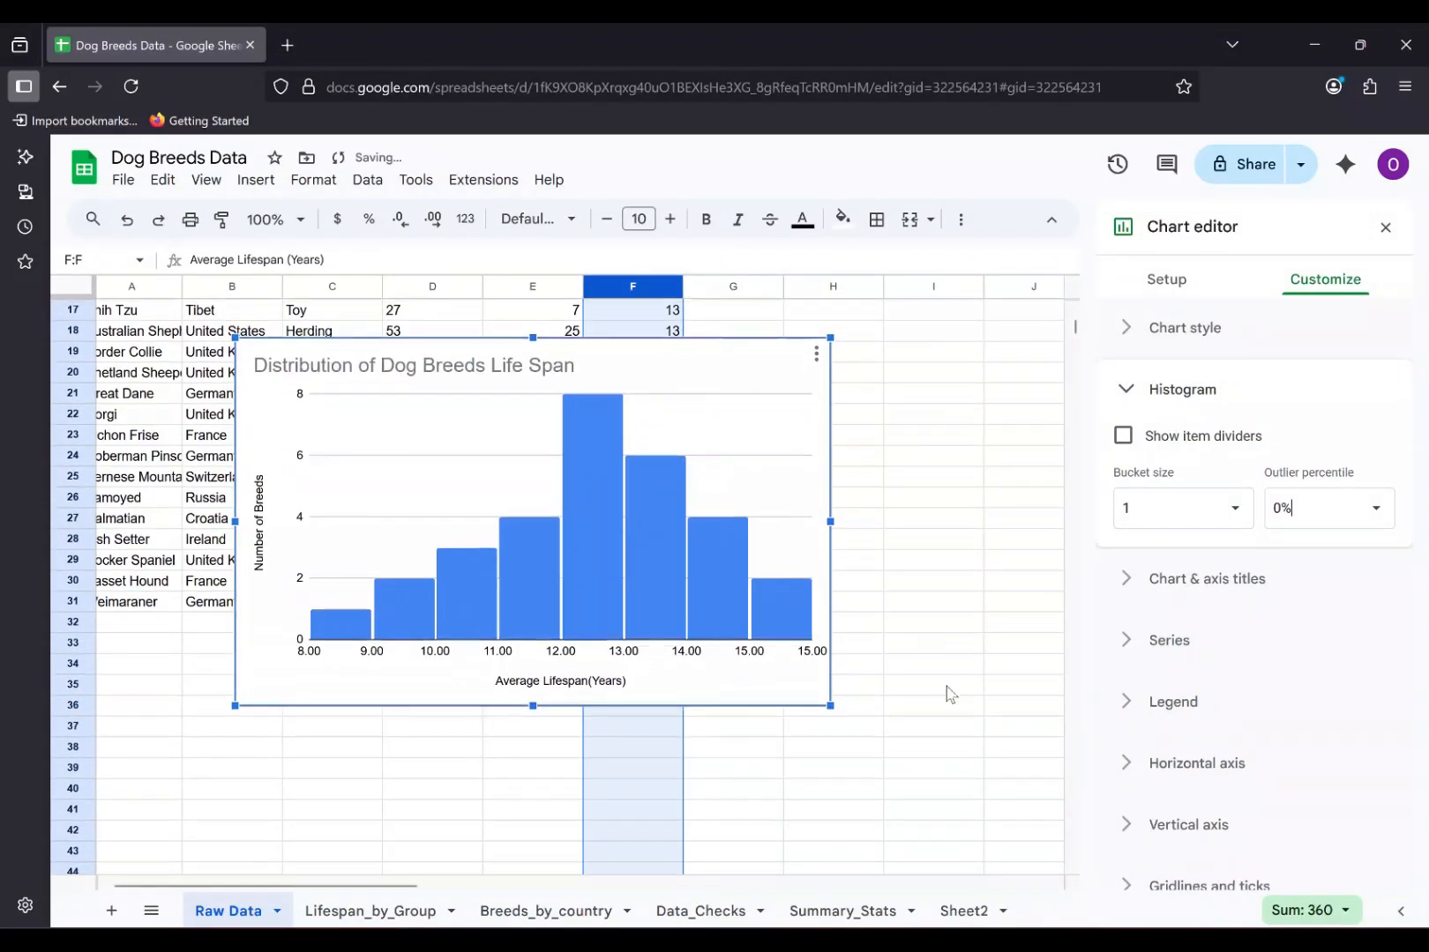
pyautogui.scroll(-5, 946, 688)
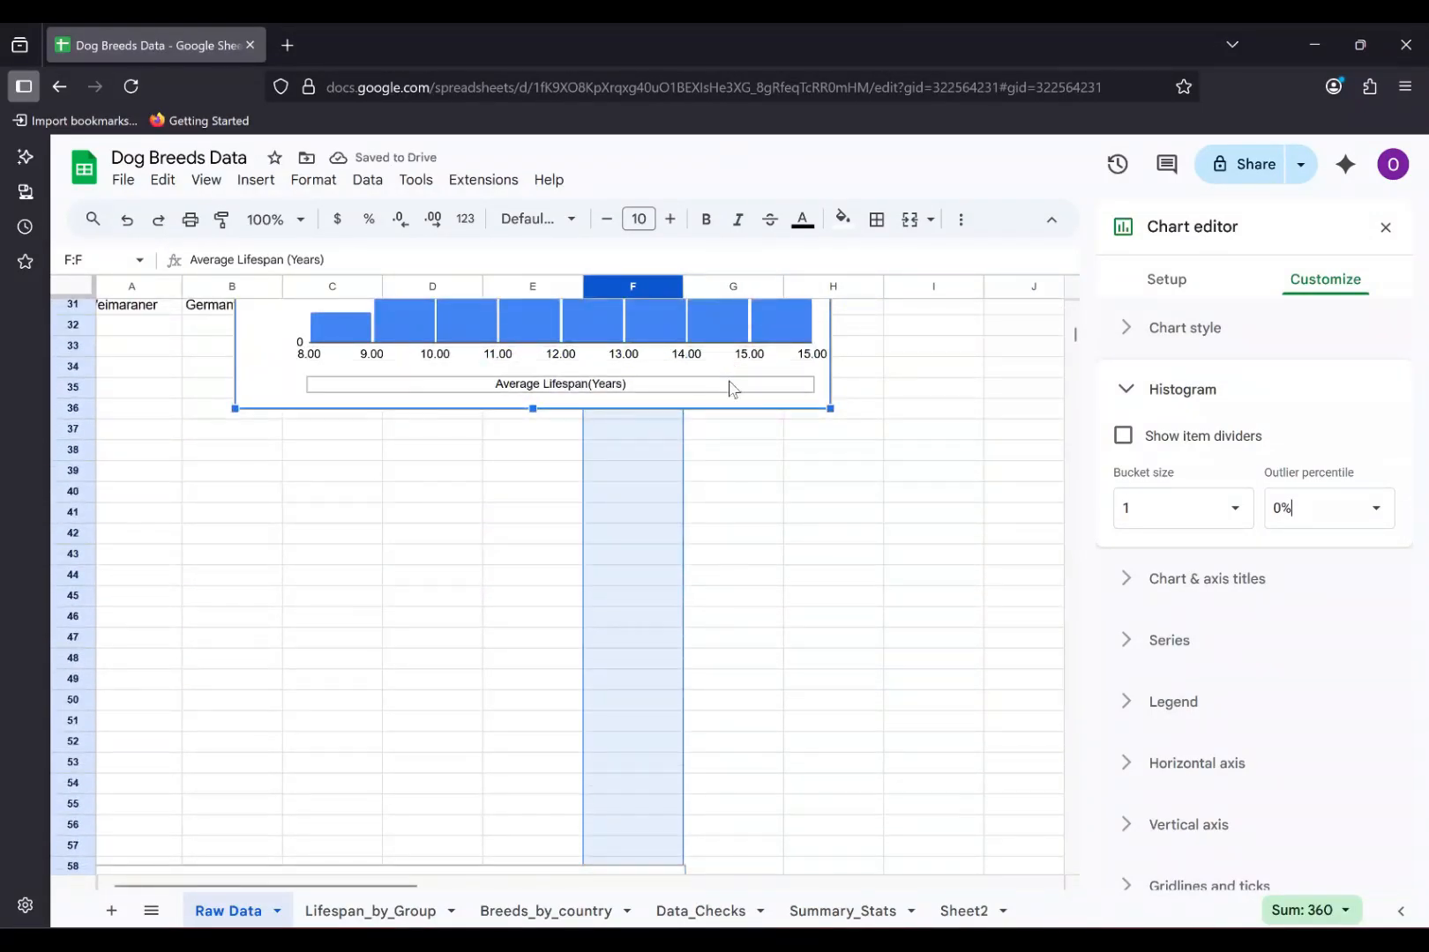
pyautogui.moveTo(727, 388); pyautogui.dragTo(689, 770)
pyautogui.scroll(-5, 855, 676)
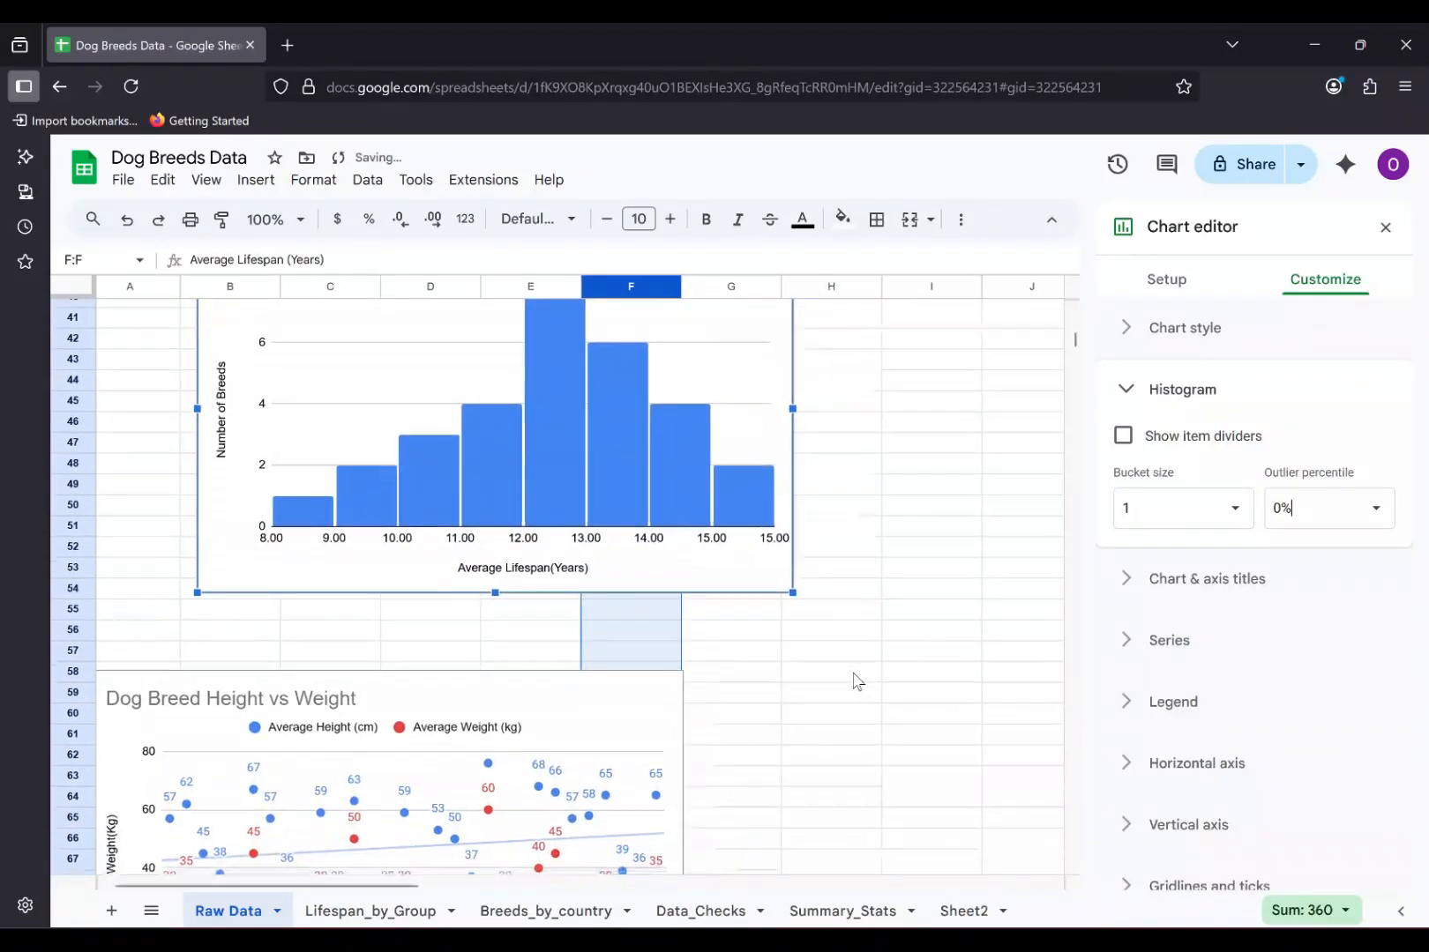
pyautogui.scroll(-1, 858, 681)
pyautogui.scroll(1, 859, 681)
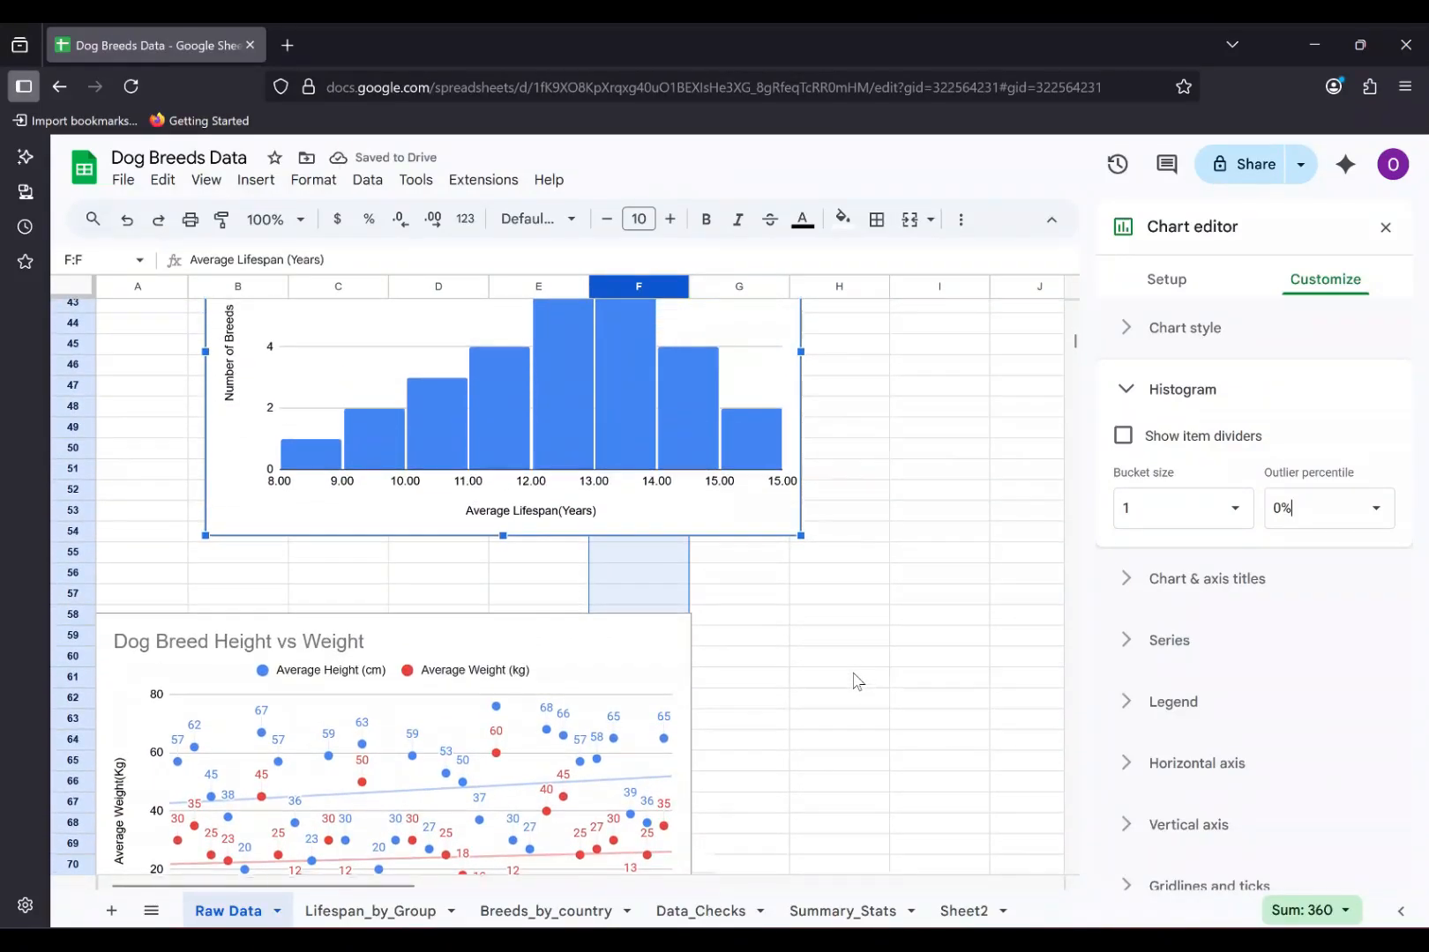
pyautogui.scroll(5, 854, 680)
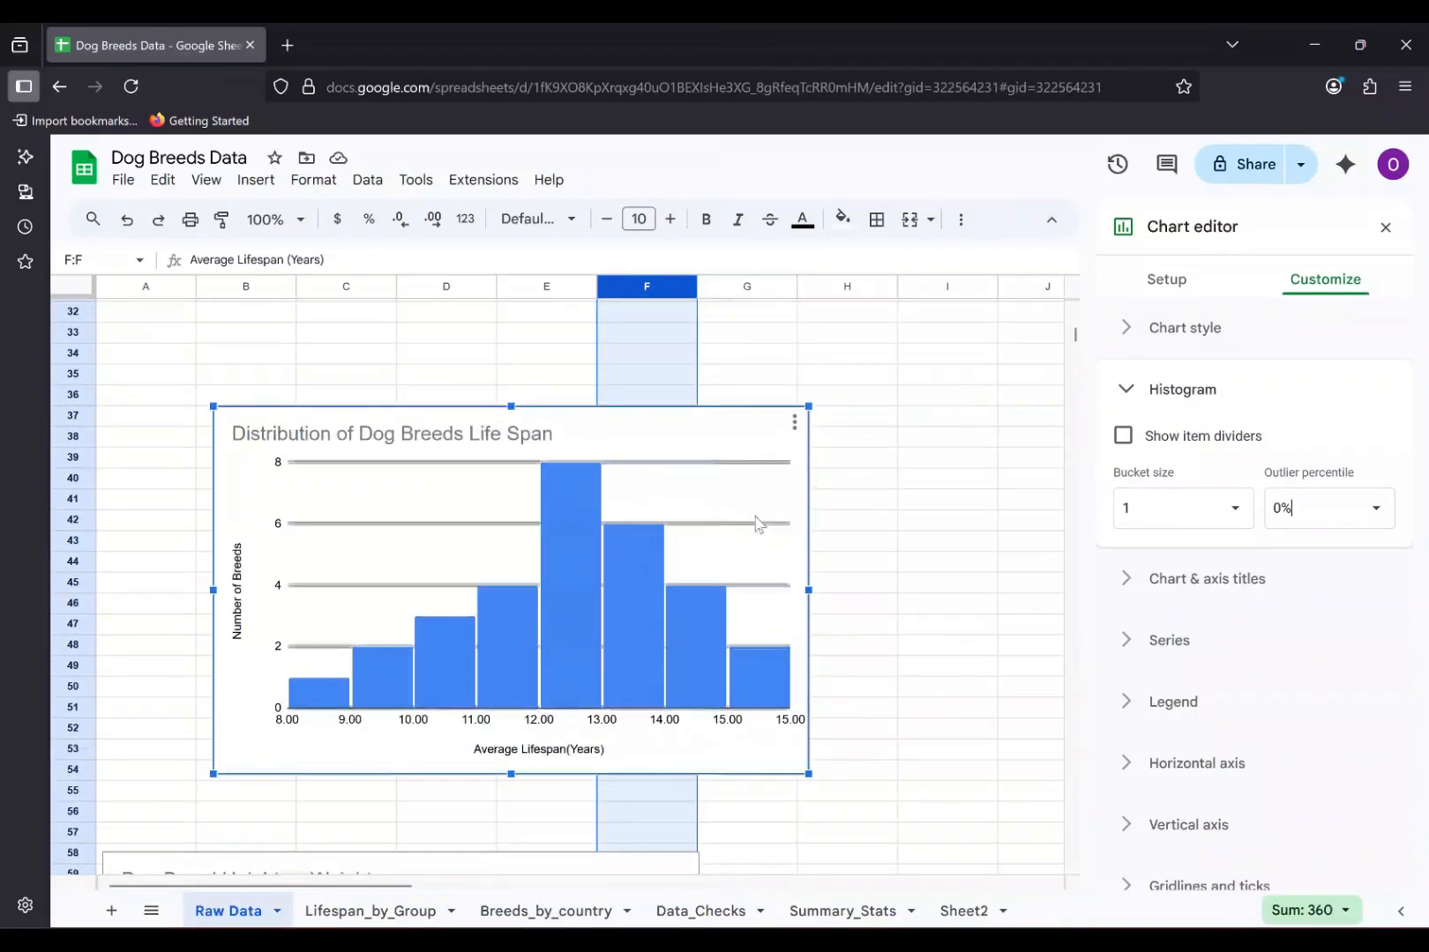
# - Move the histogram to columns A to F, rows 39 to 56, in line with the Dog Breed Height vs Weight chart
pyautogui.moveTo(747, 510); pyautogui.dragTo(630, 549)
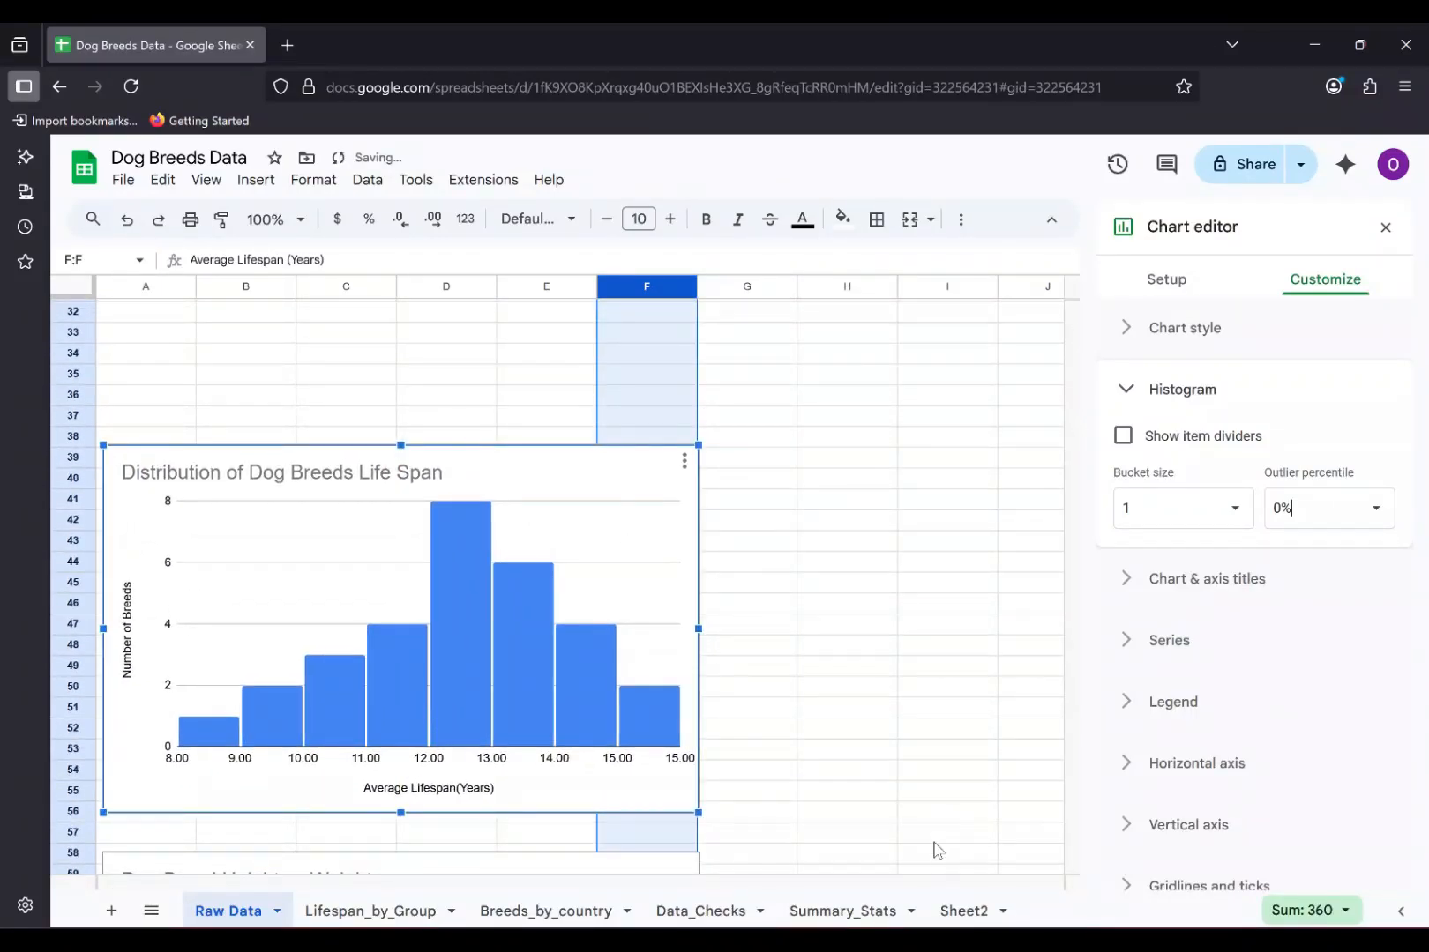
pyautogui.scroll(-5, 731, 556)
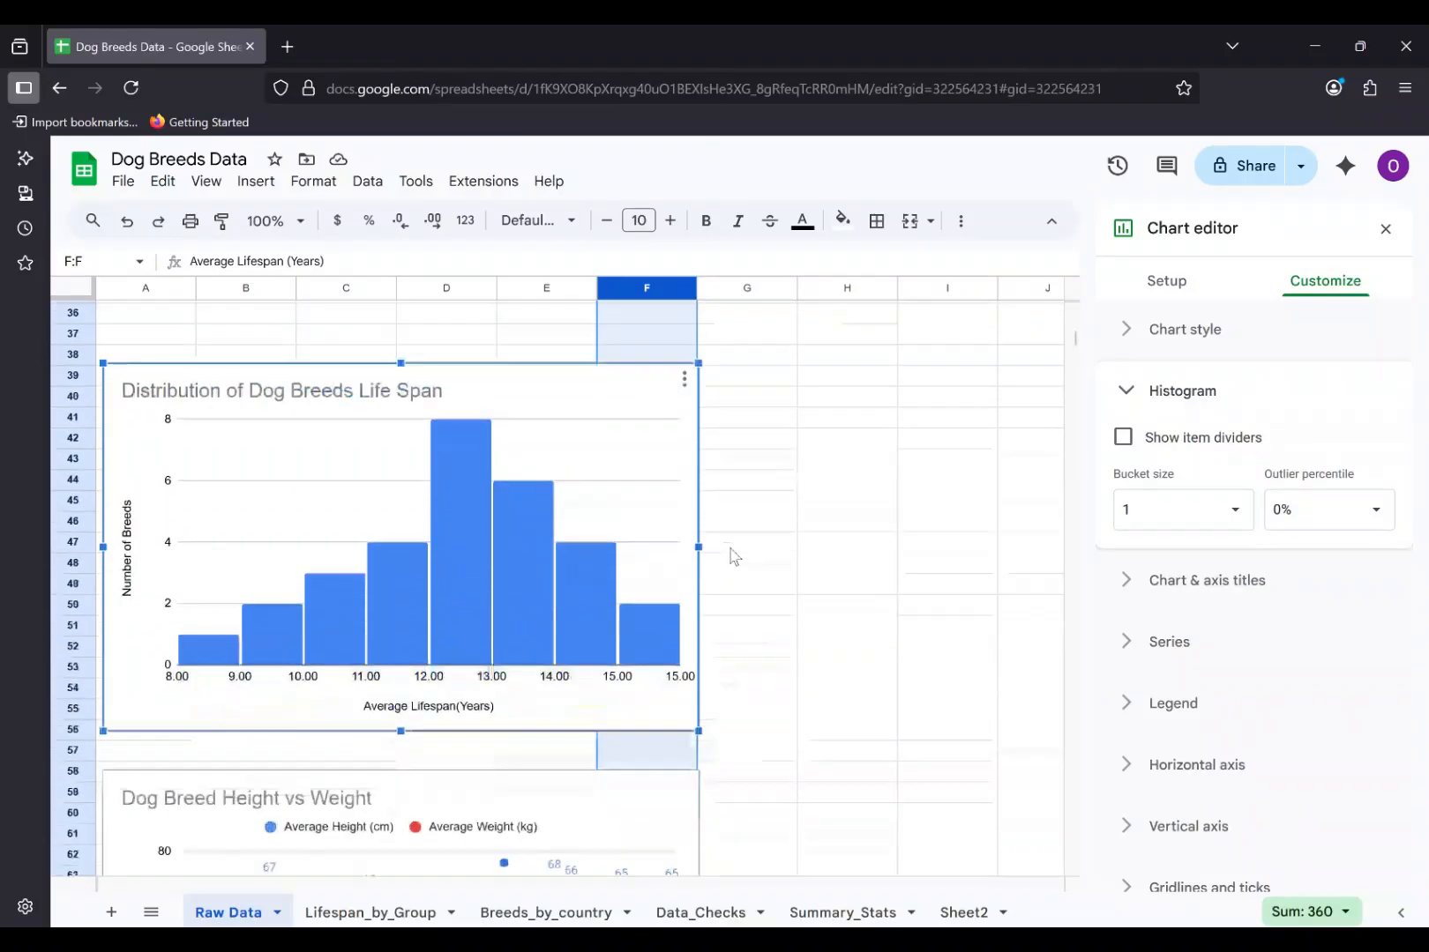
pyautogui.scroll(5, 730, 555)
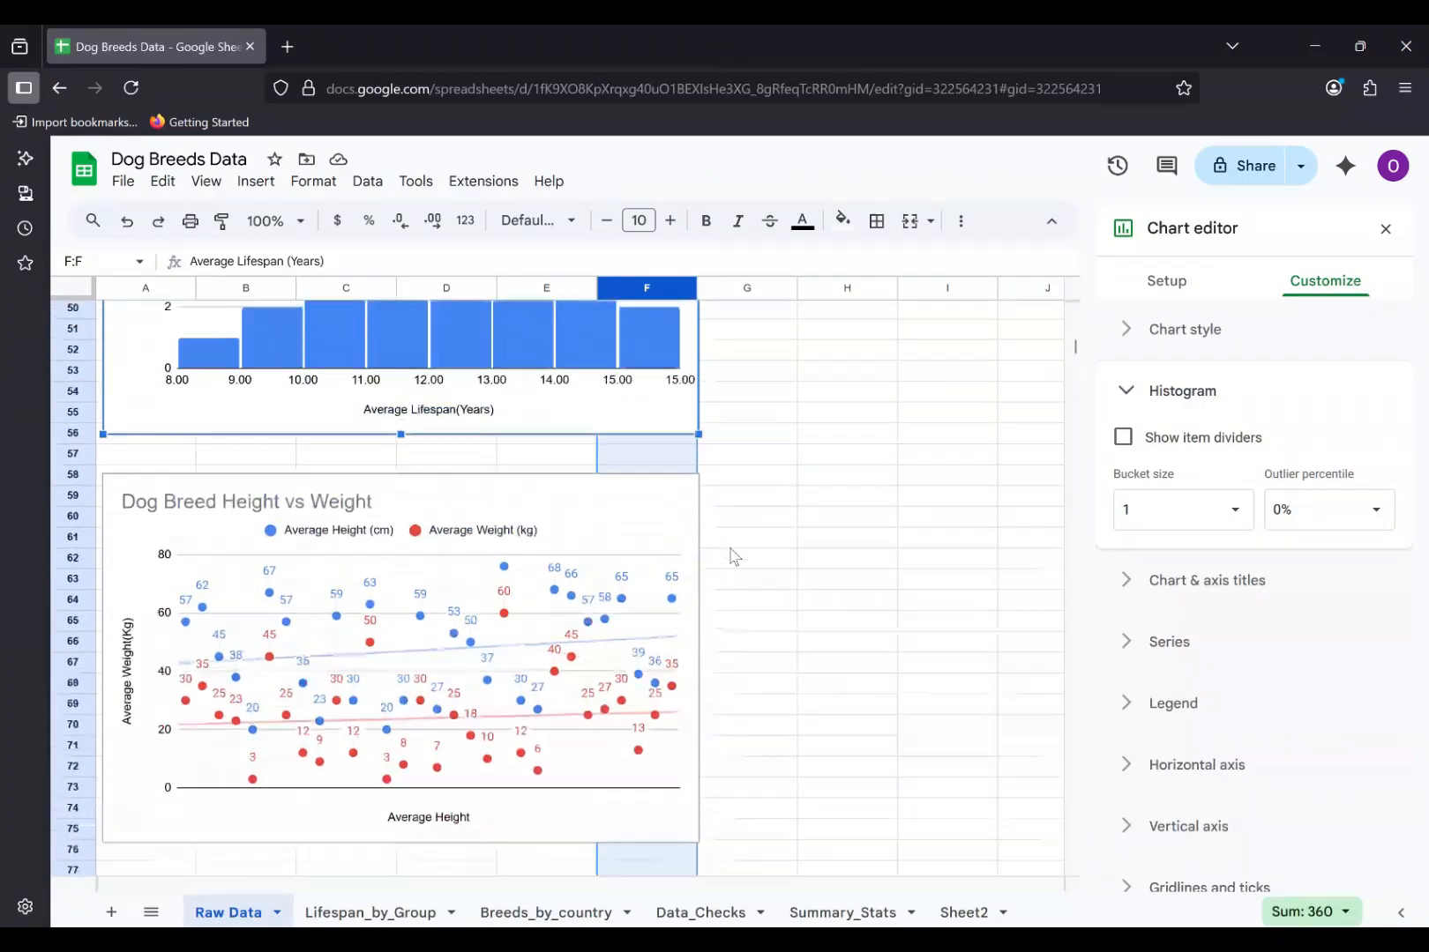
pyautogui.scroll(7, 730, 556)
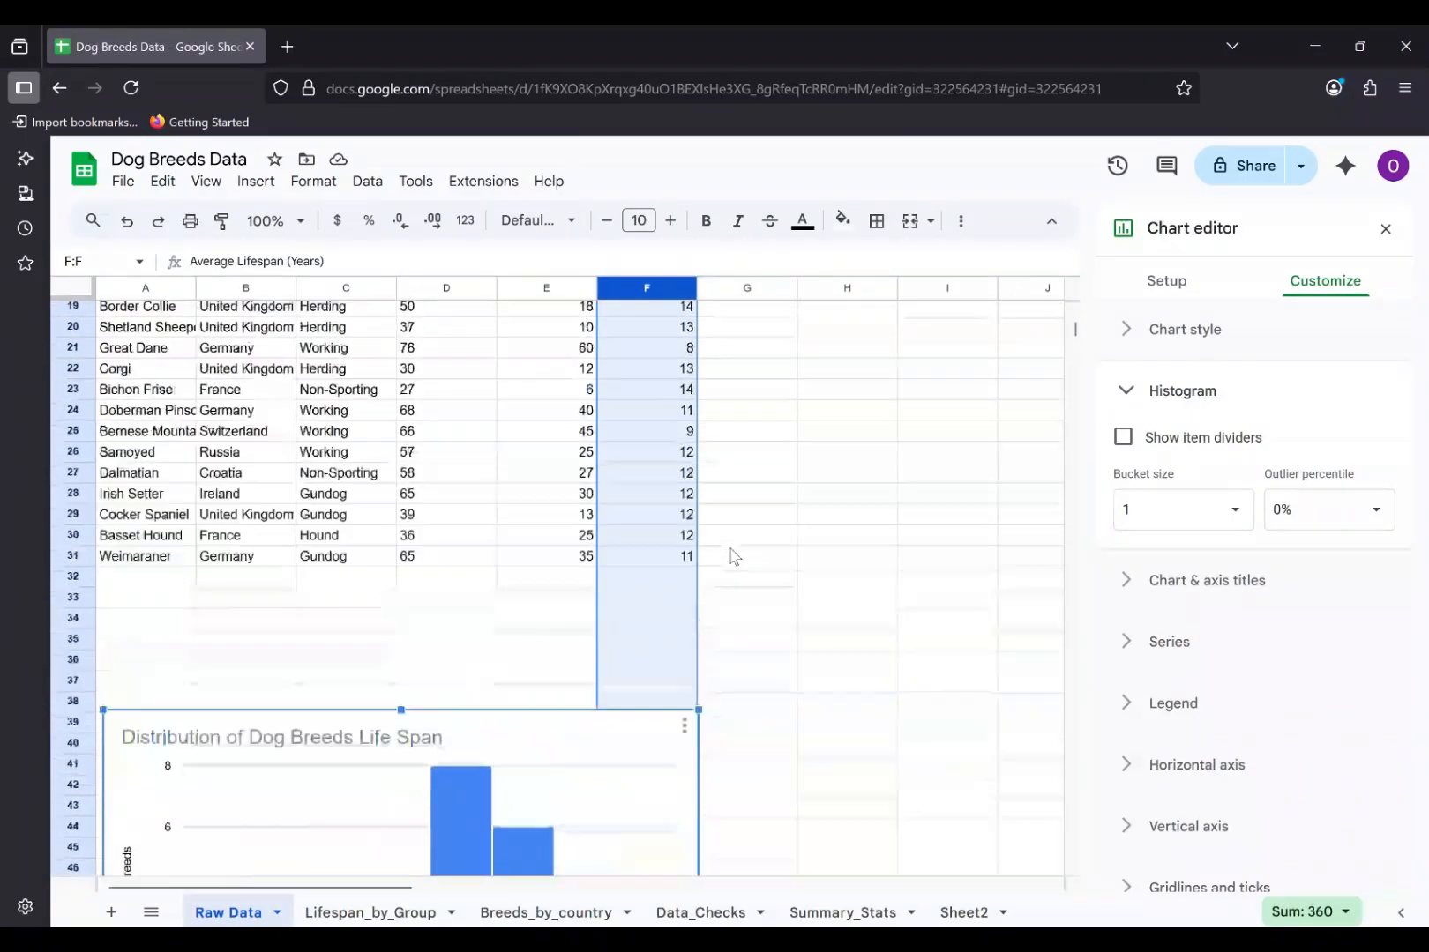
pyautogui.scroll(-2, 730, 556)
pyautogui.scroll(-8, 731, 555)
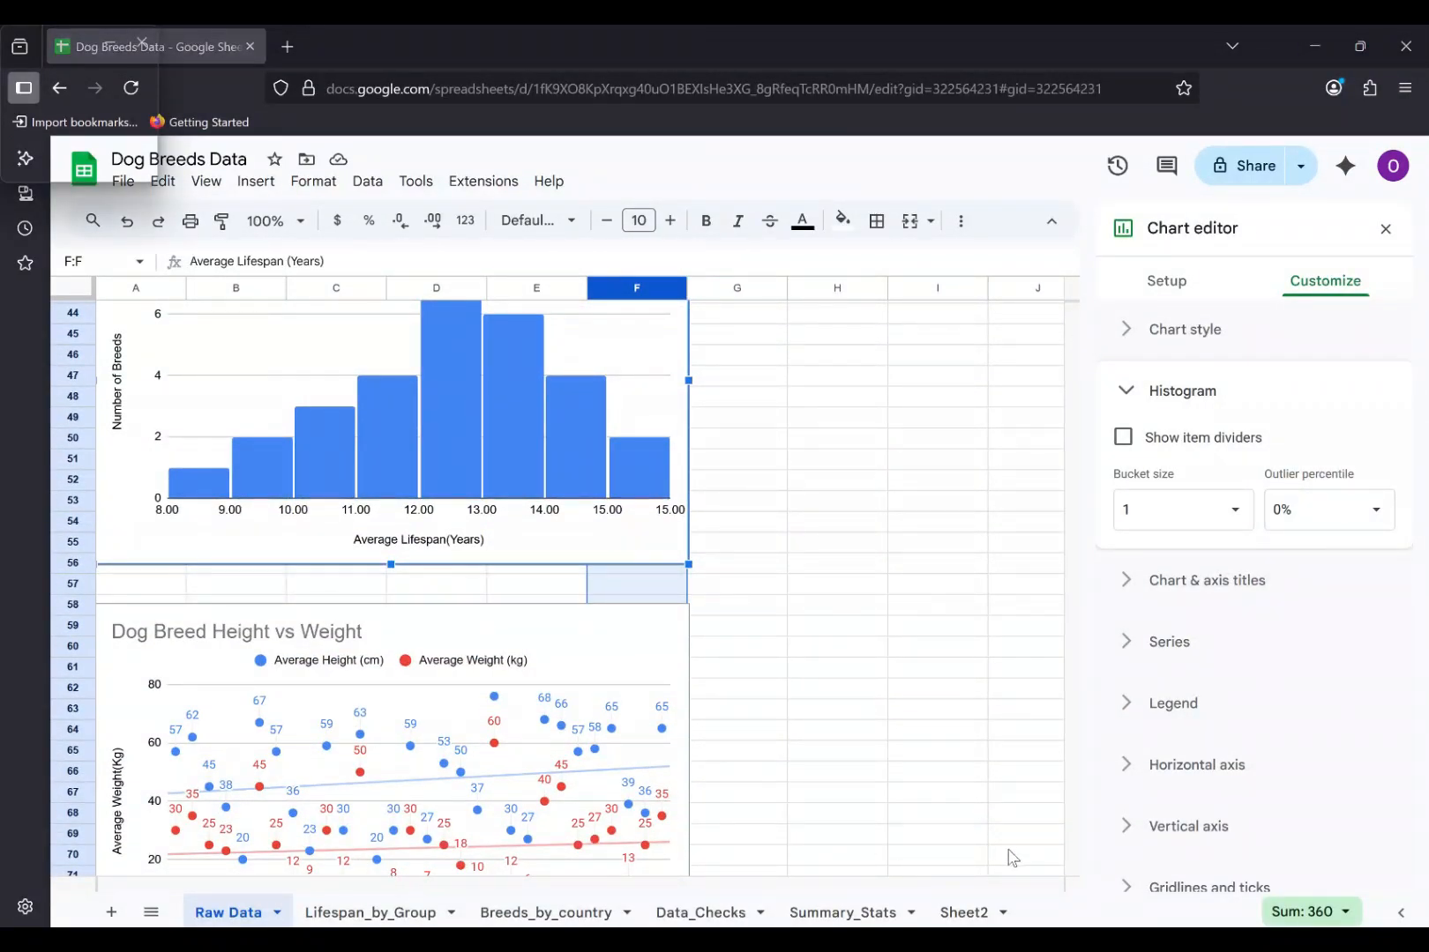
# - Place the Dog Breed Height vs Weight chart and the histogram side by side at about rows 48 to 66, histogram in columns G to L
pyautogui.click(855, 710)
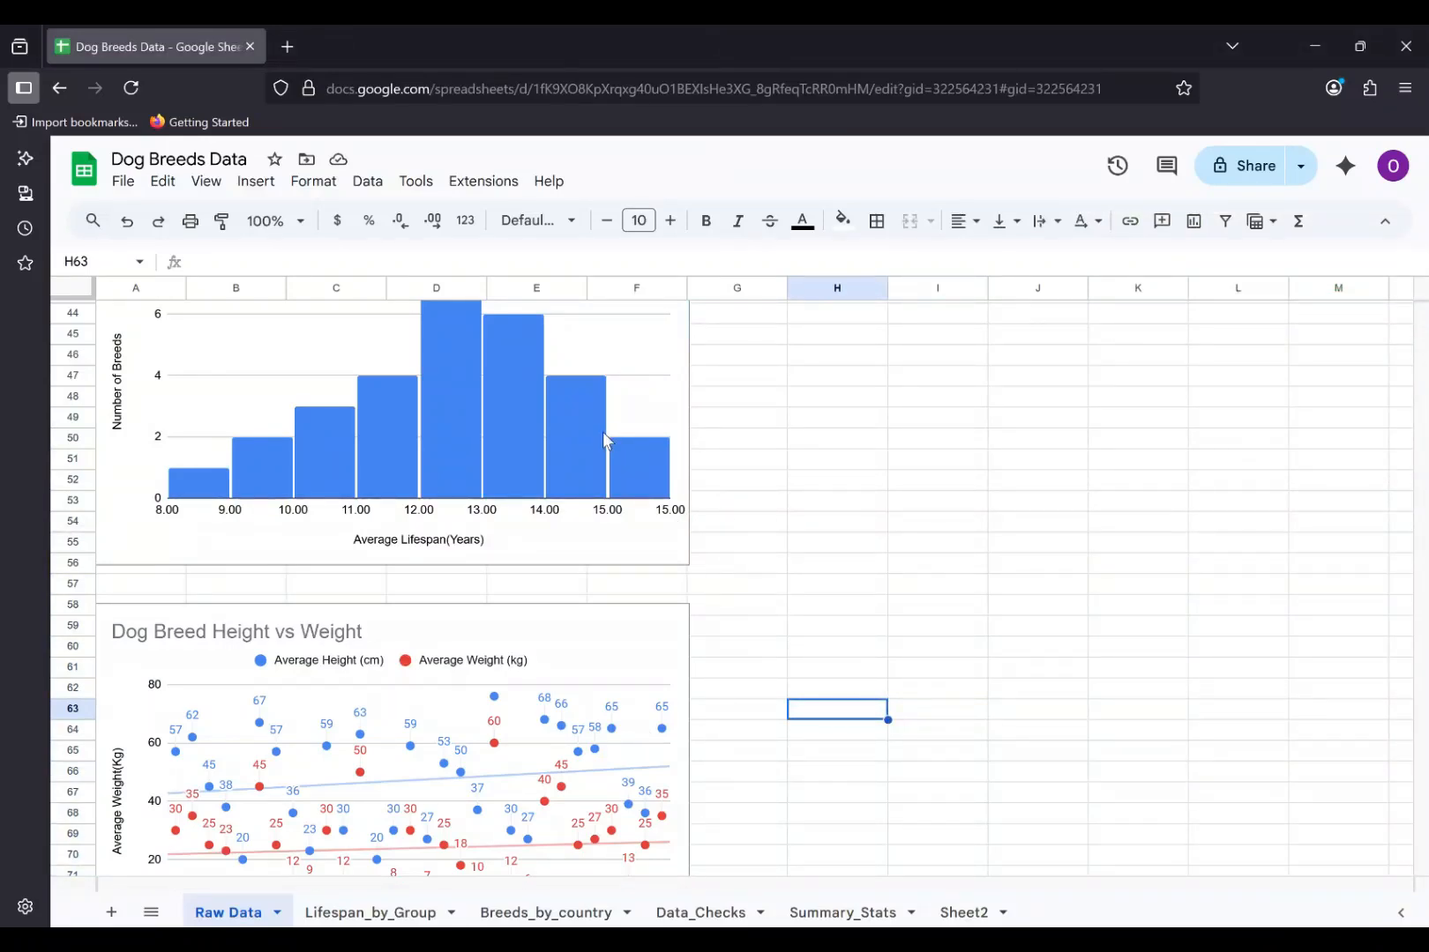
pyautogui.moveTo(679, 524); pyautogui.dragTo(1321, 723)
pyautogui.moveTo(613, 673); pyautogui.dragTo(628, 454)
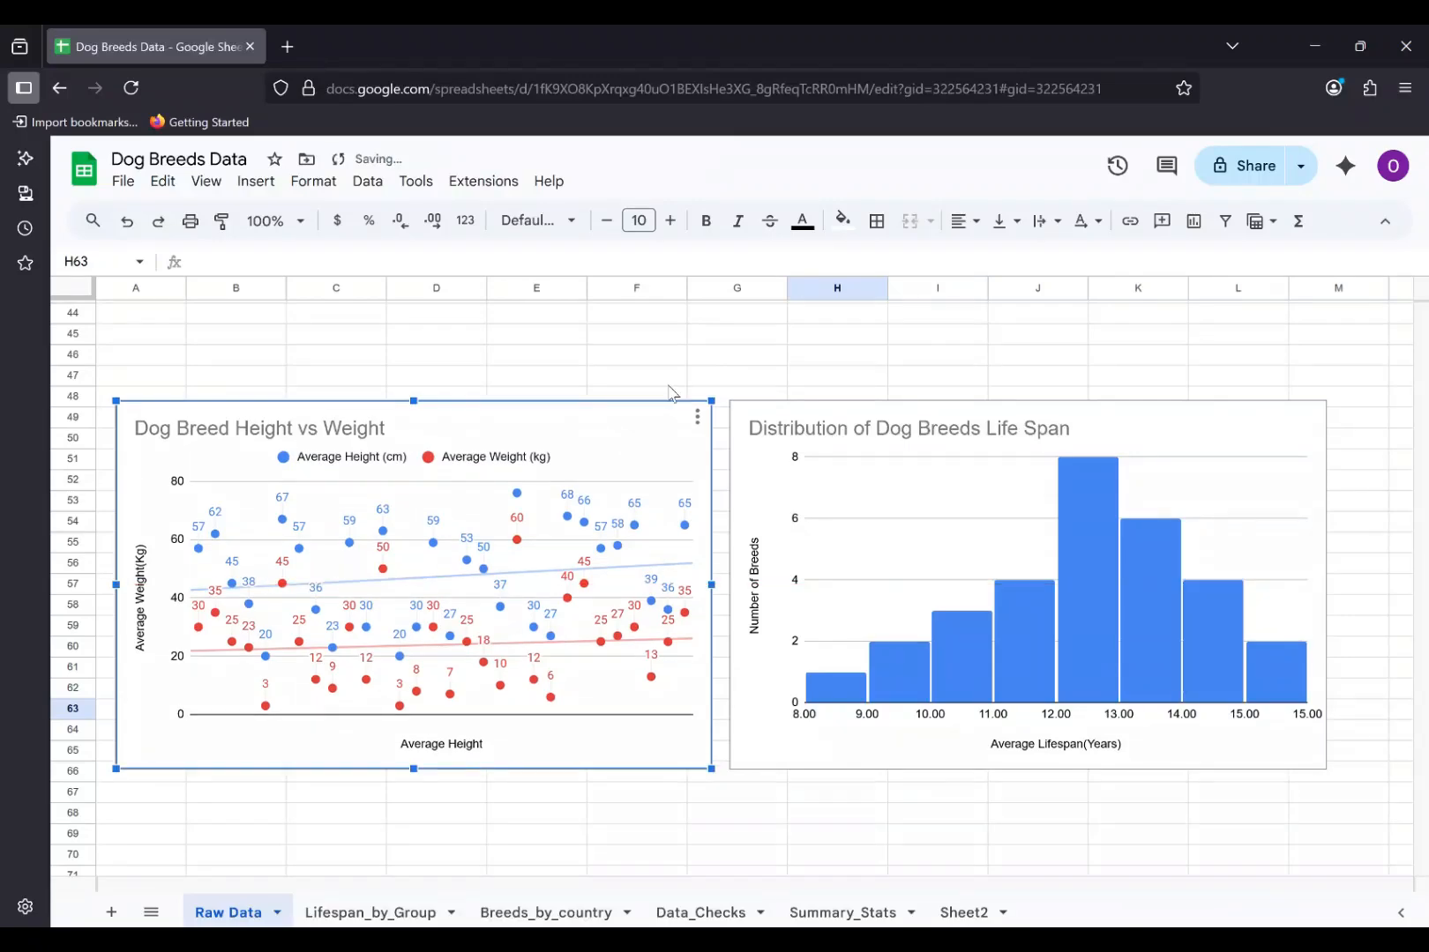
# - Add a new sheet directly after the Raw Data sheet
pyautogui.scroll(5, 677, 377)
pyautogui.scroll(-2, 679, 377)
pyautogui.scroll(-2, 680, 377)
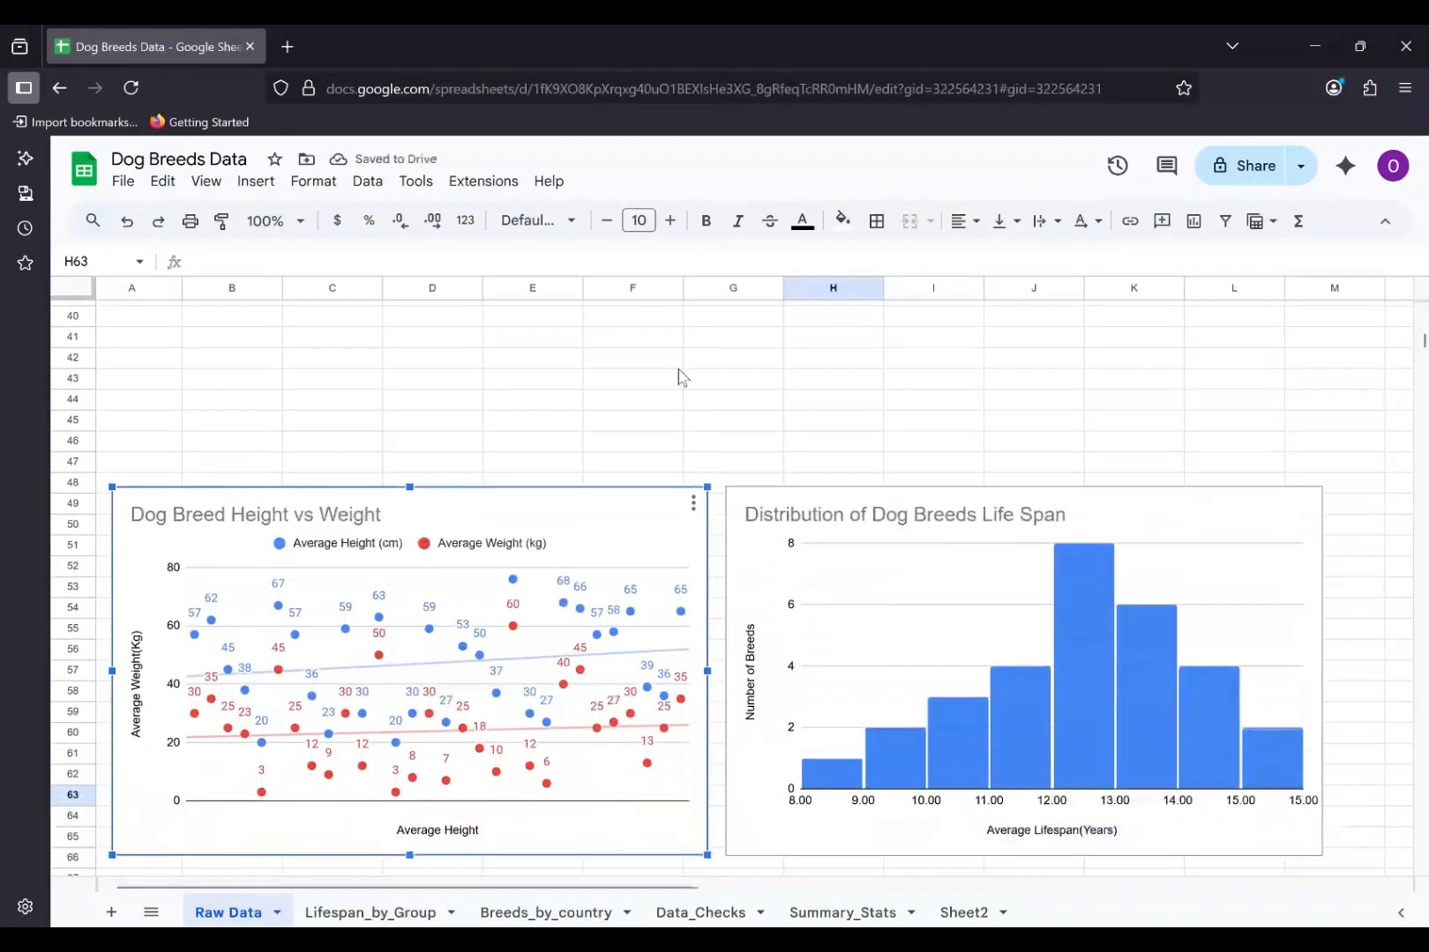
pyautogui.scroll(6, 679, 377)
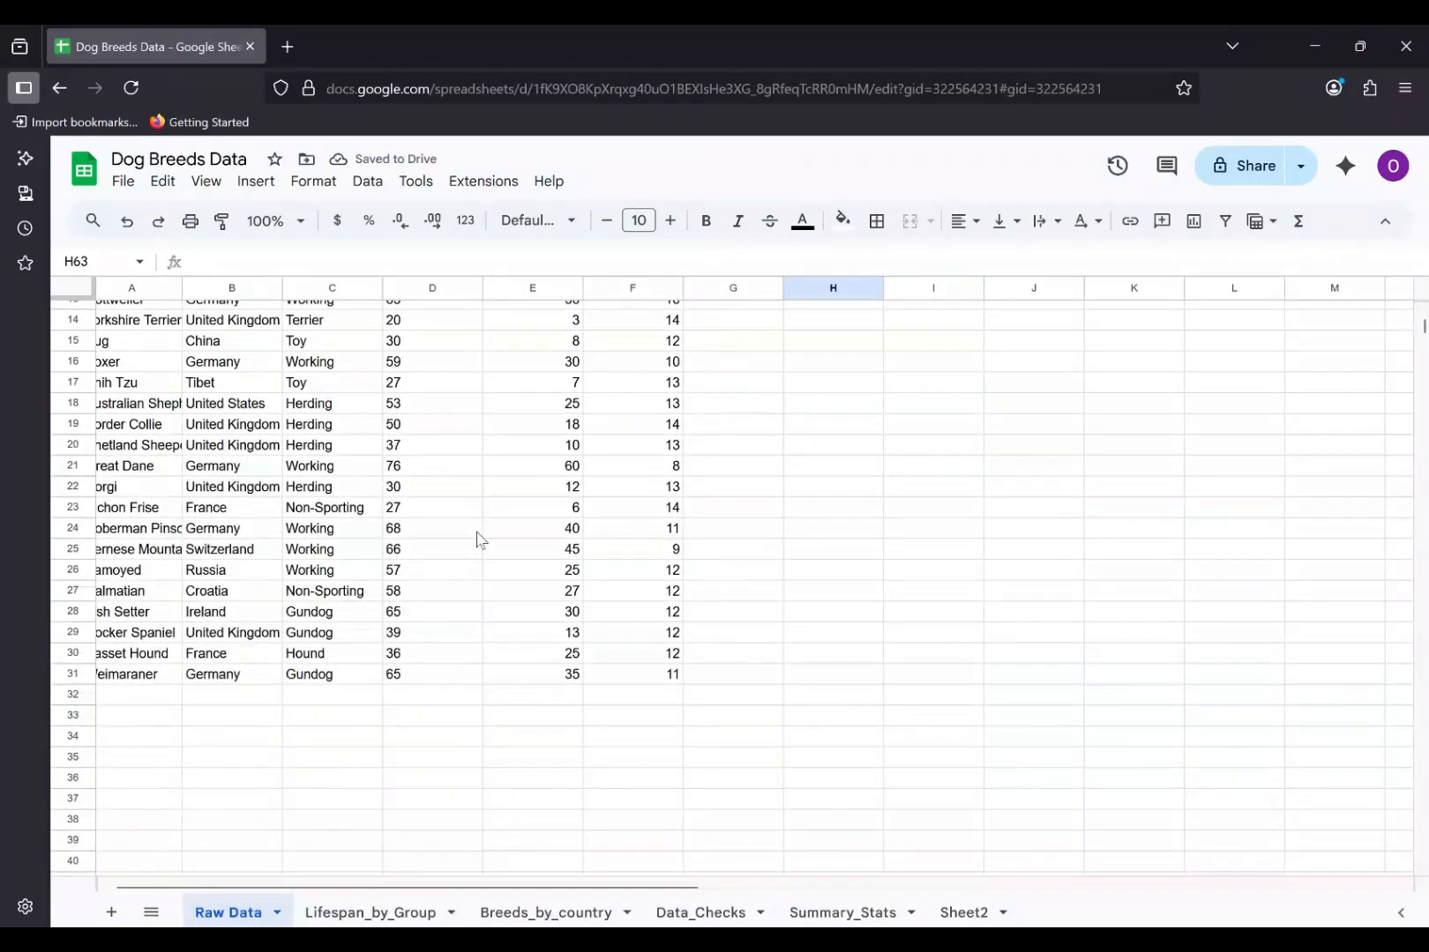
pyautogui.click(112, 913)
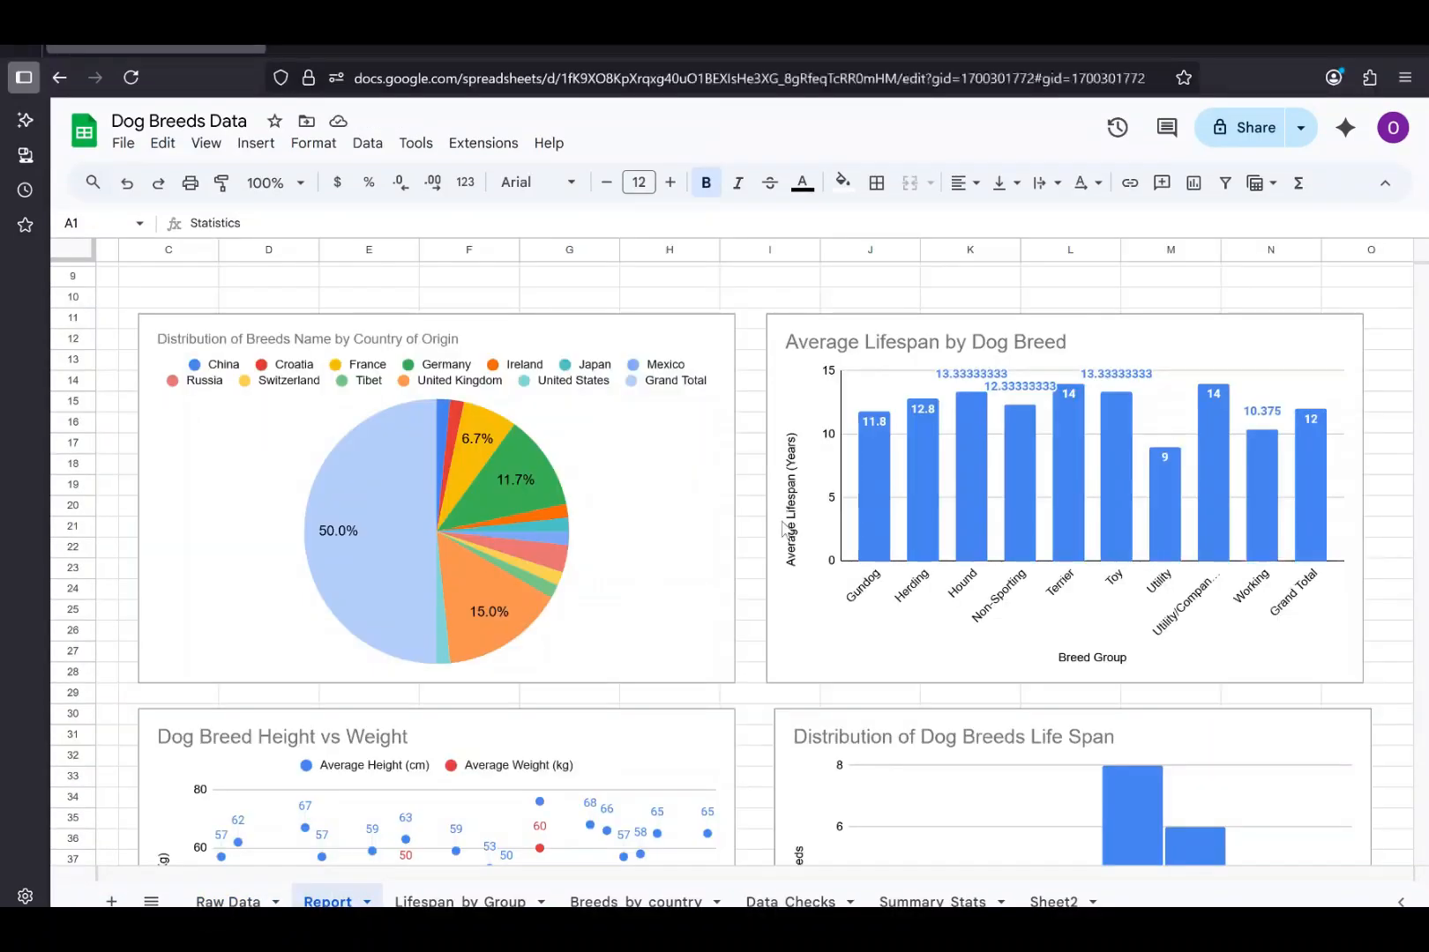
# - Review the country pie, average lifespan, height vs weight and lifespan distribution charts on the Report sheet
pyautogui.scroll(-5, 768, 580)
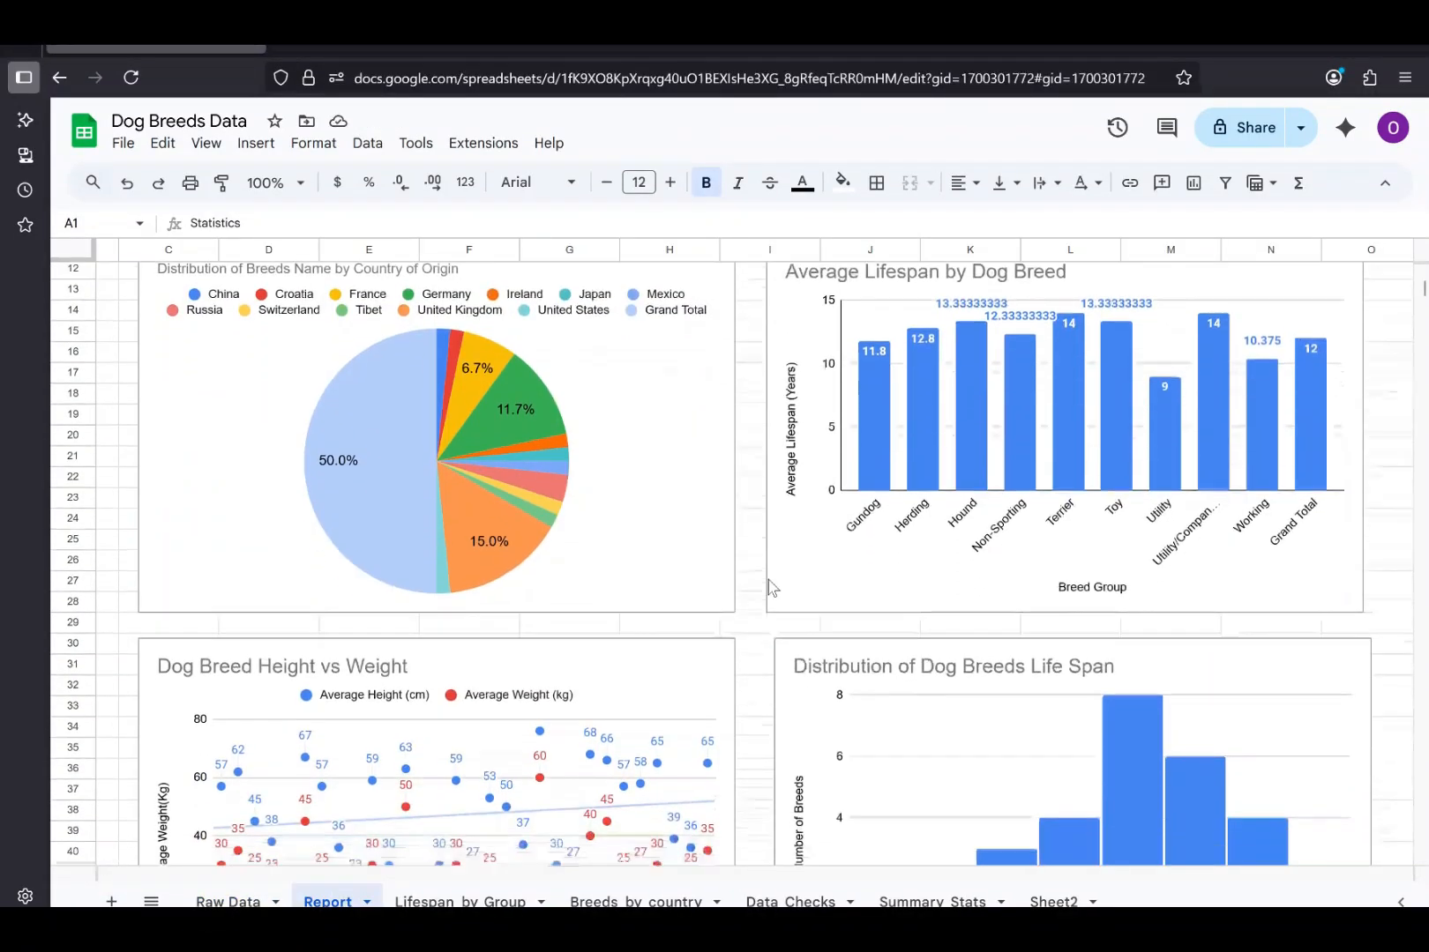
pyautogui.scroll(2, 768, 580)
pyautogui.scroll(4, 768, 580)
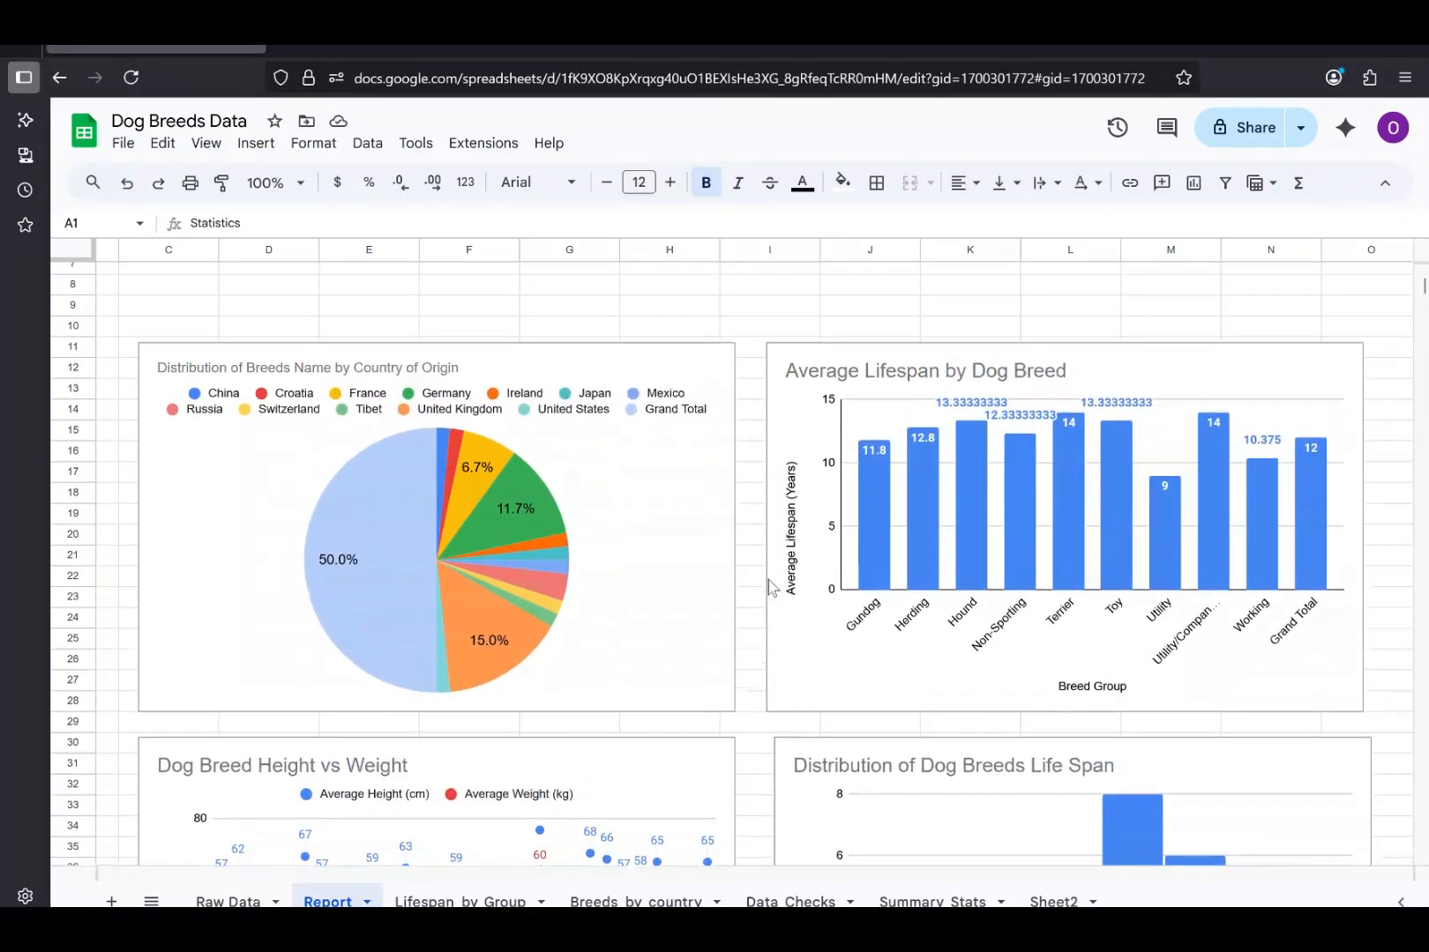
pyautogui.scroll(-7, 768, 580)
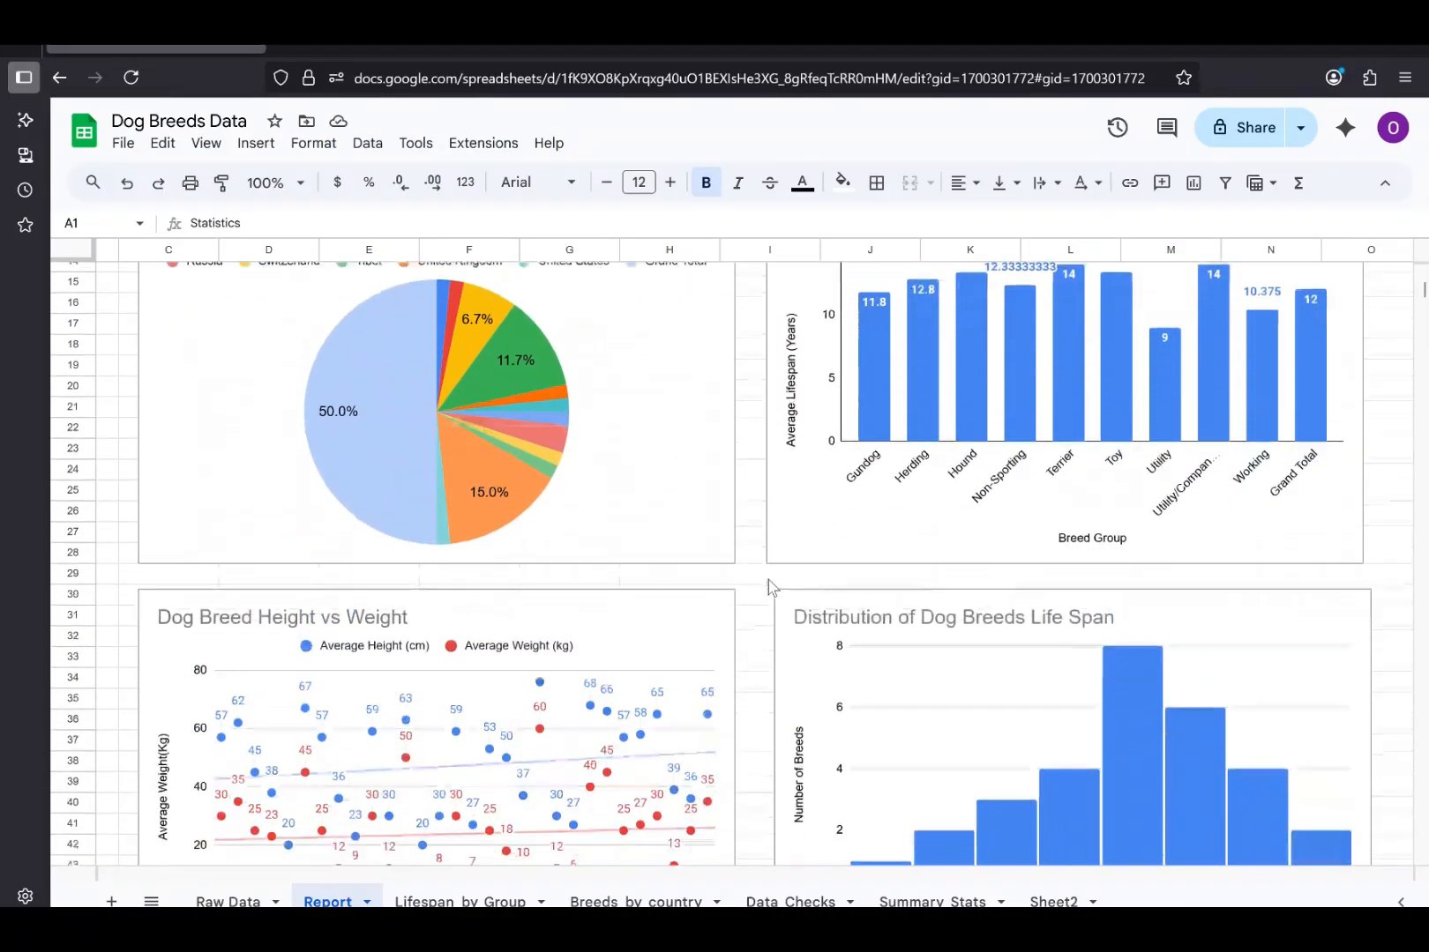
pyautogui.scroll(7, 768, 581)
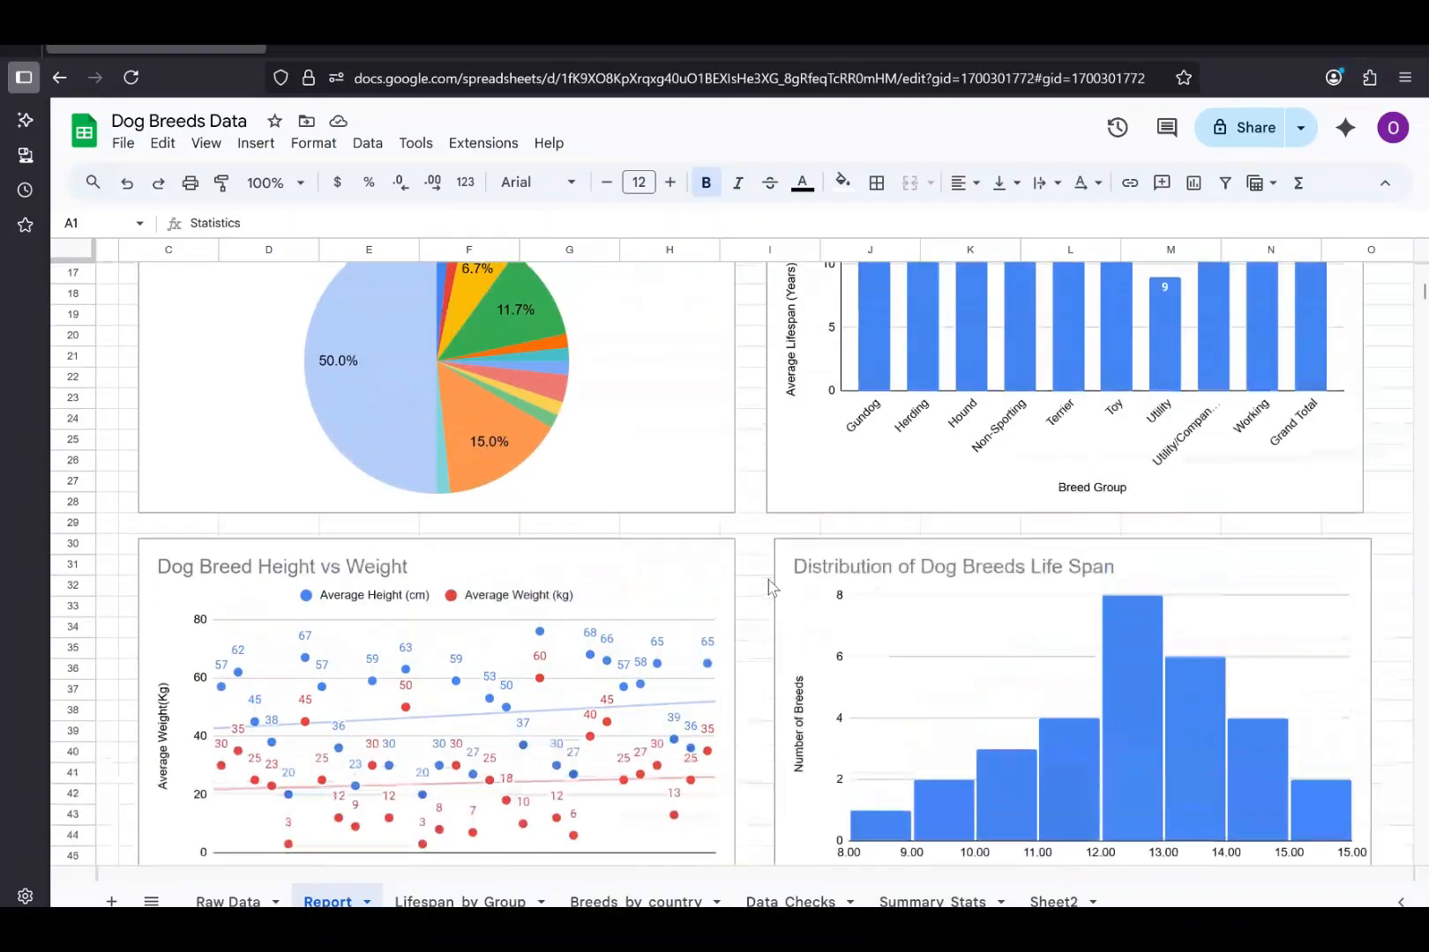
pyautogui.scroll(-4, 768, 581)
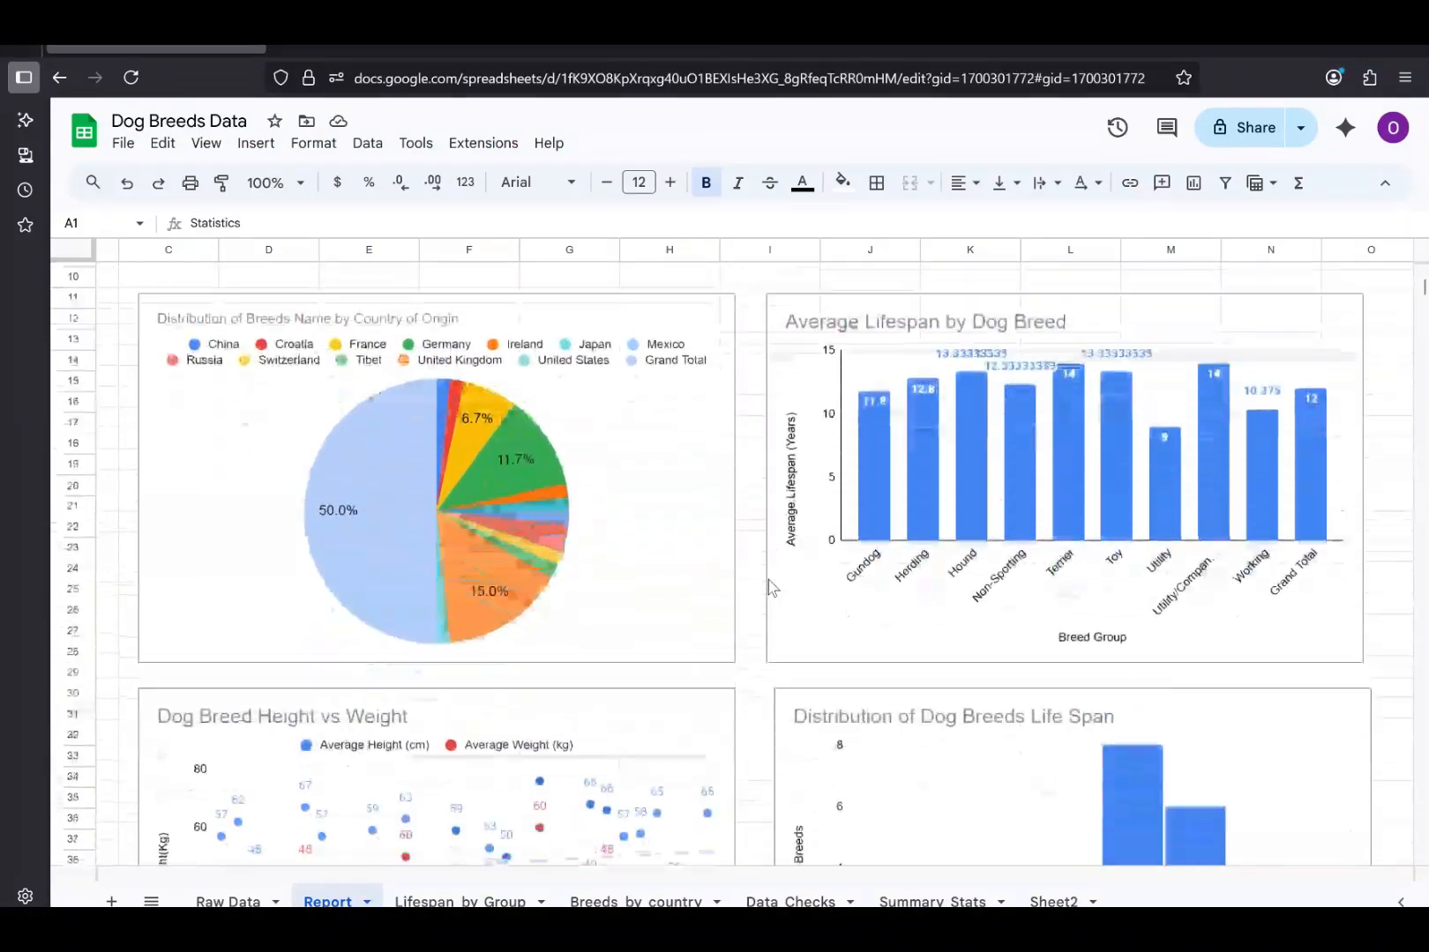
pyautogui.scroll(5, 768, 580)
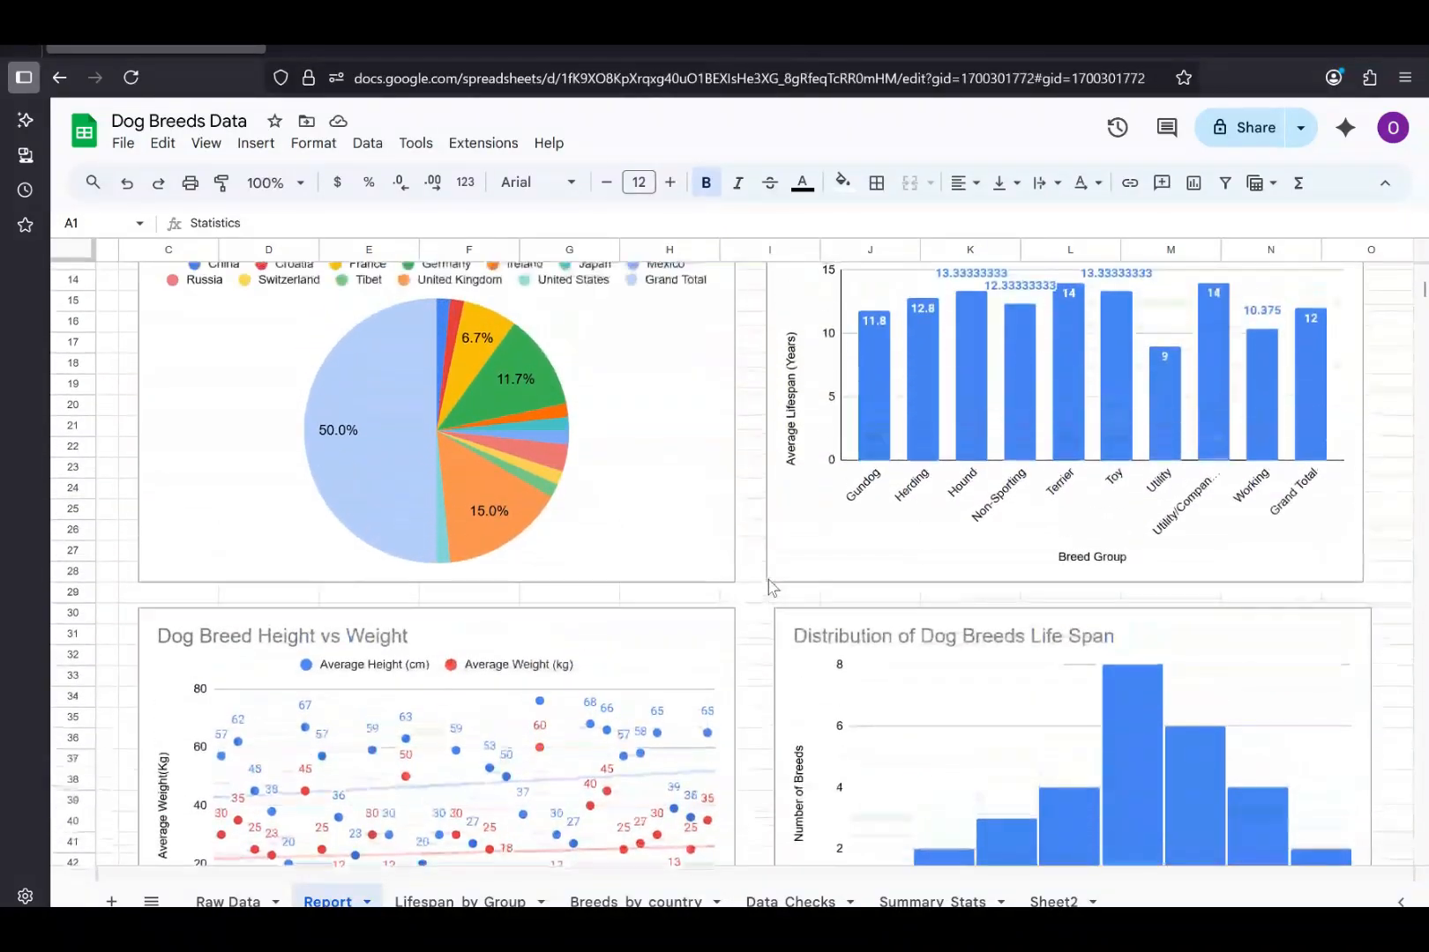
pyautogui.scroll(2, 768, 580)
pyautogui.scroll(-8, 768, 580)
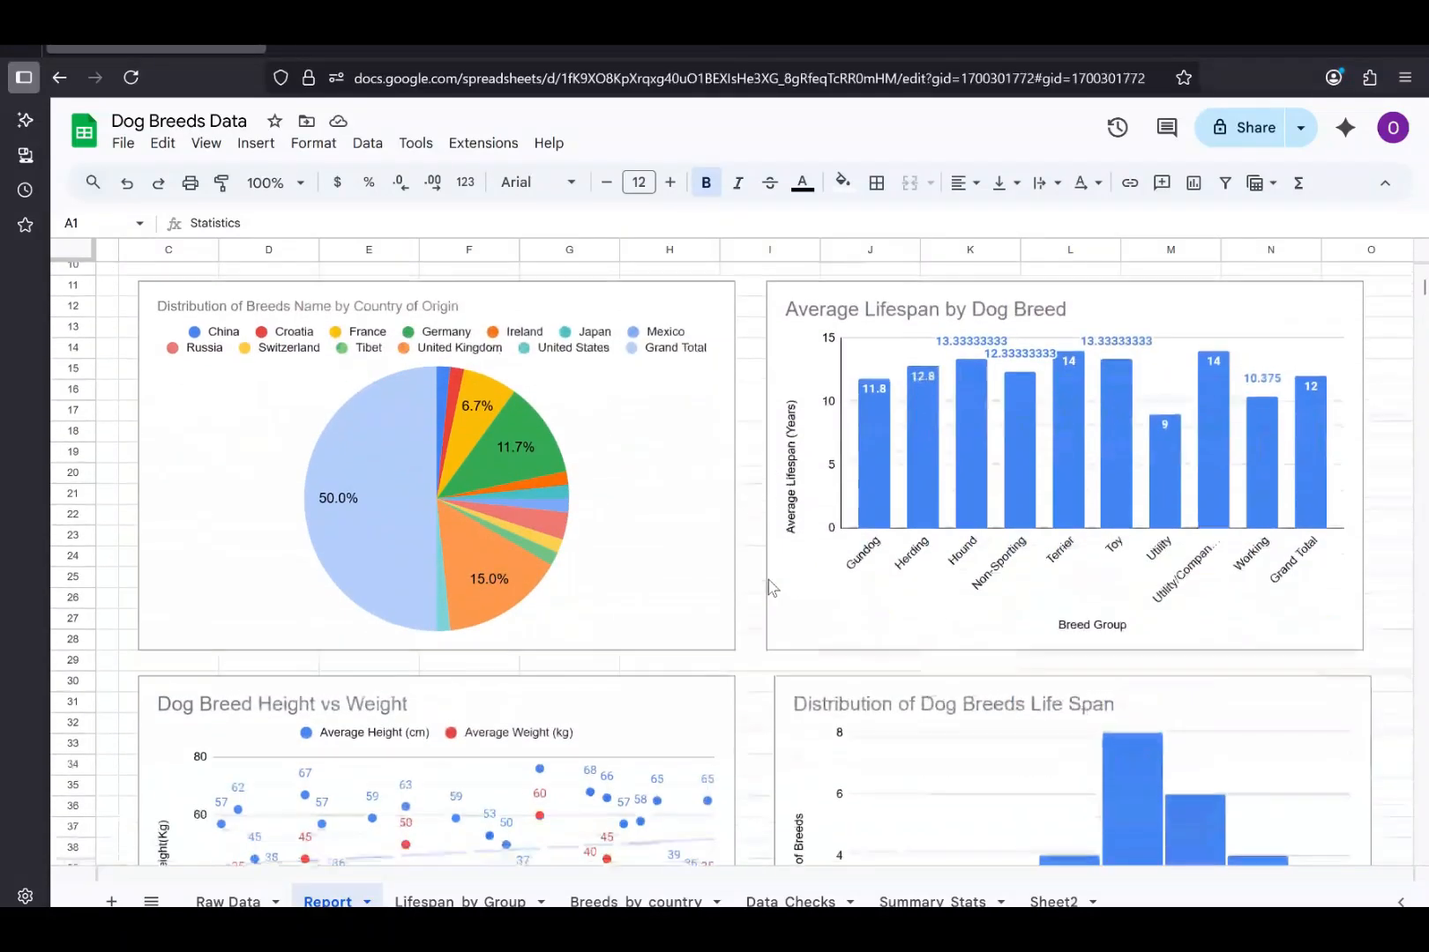
pyautogui.scroll(3, 768, 580)
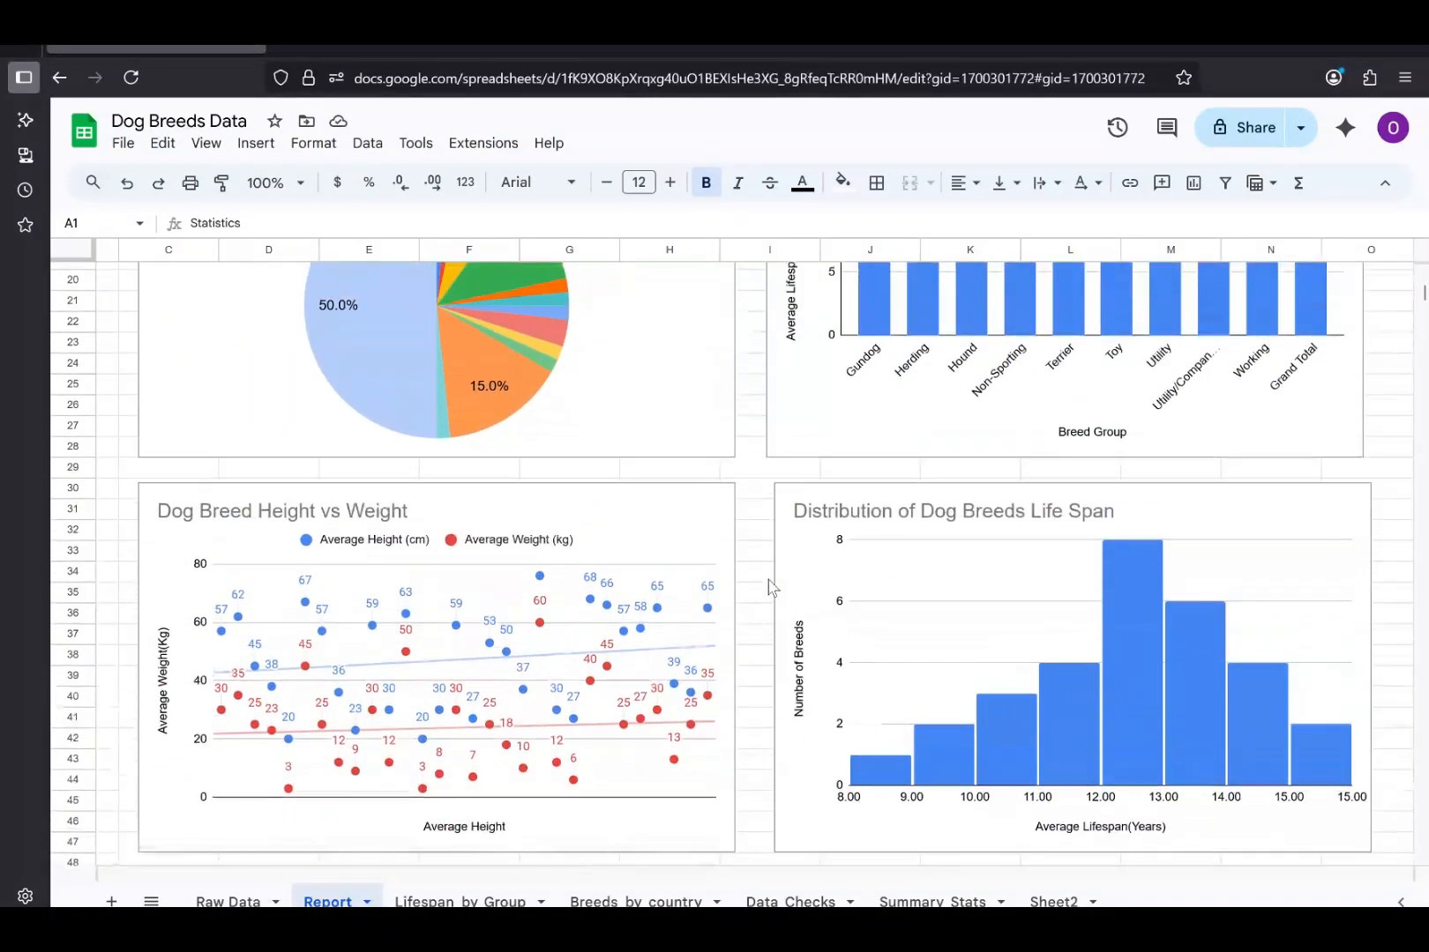
pyautogui.scroll(4, 768, 580)
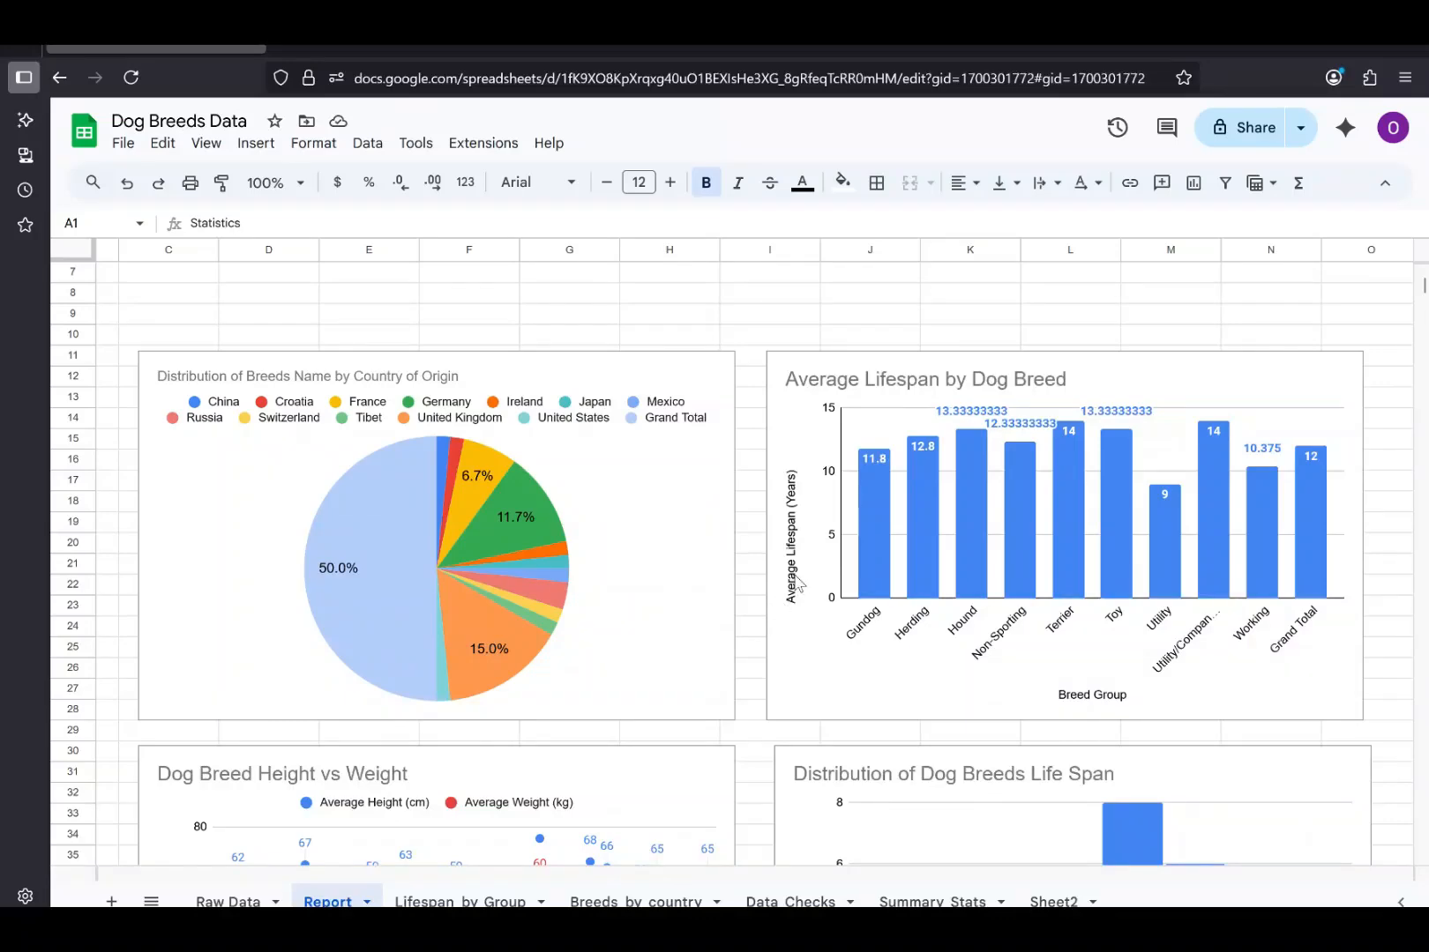
pyautogui.scroll(1, 803, 574)
pyautogui.scroll(-8, 803, 574)
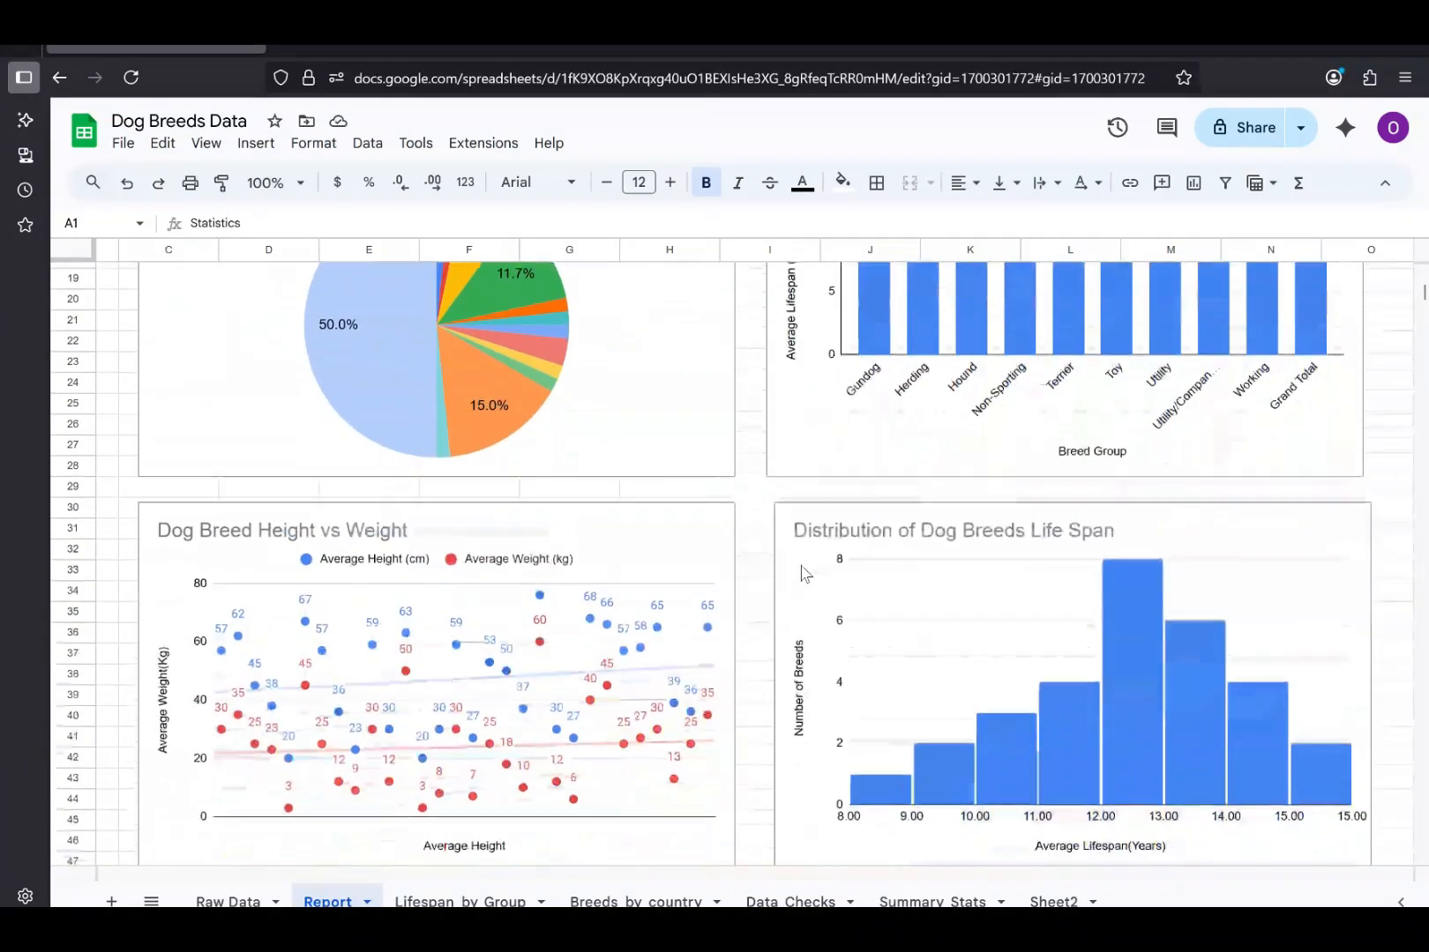
pyautogui.scroll(5, 840, 513)
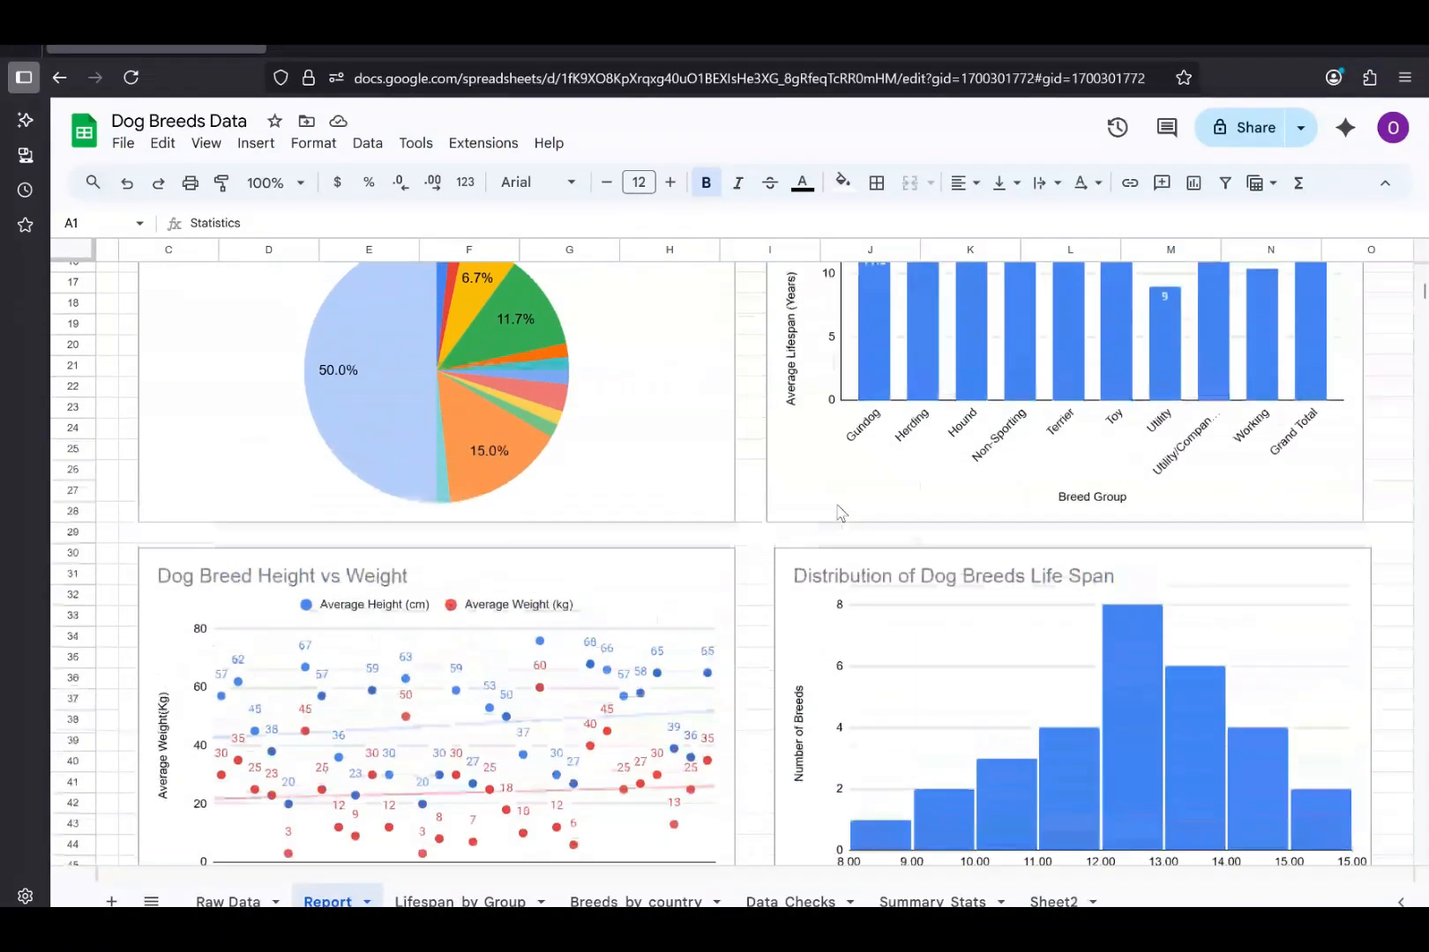
pyautogui.scroll(-1, 841, 514)
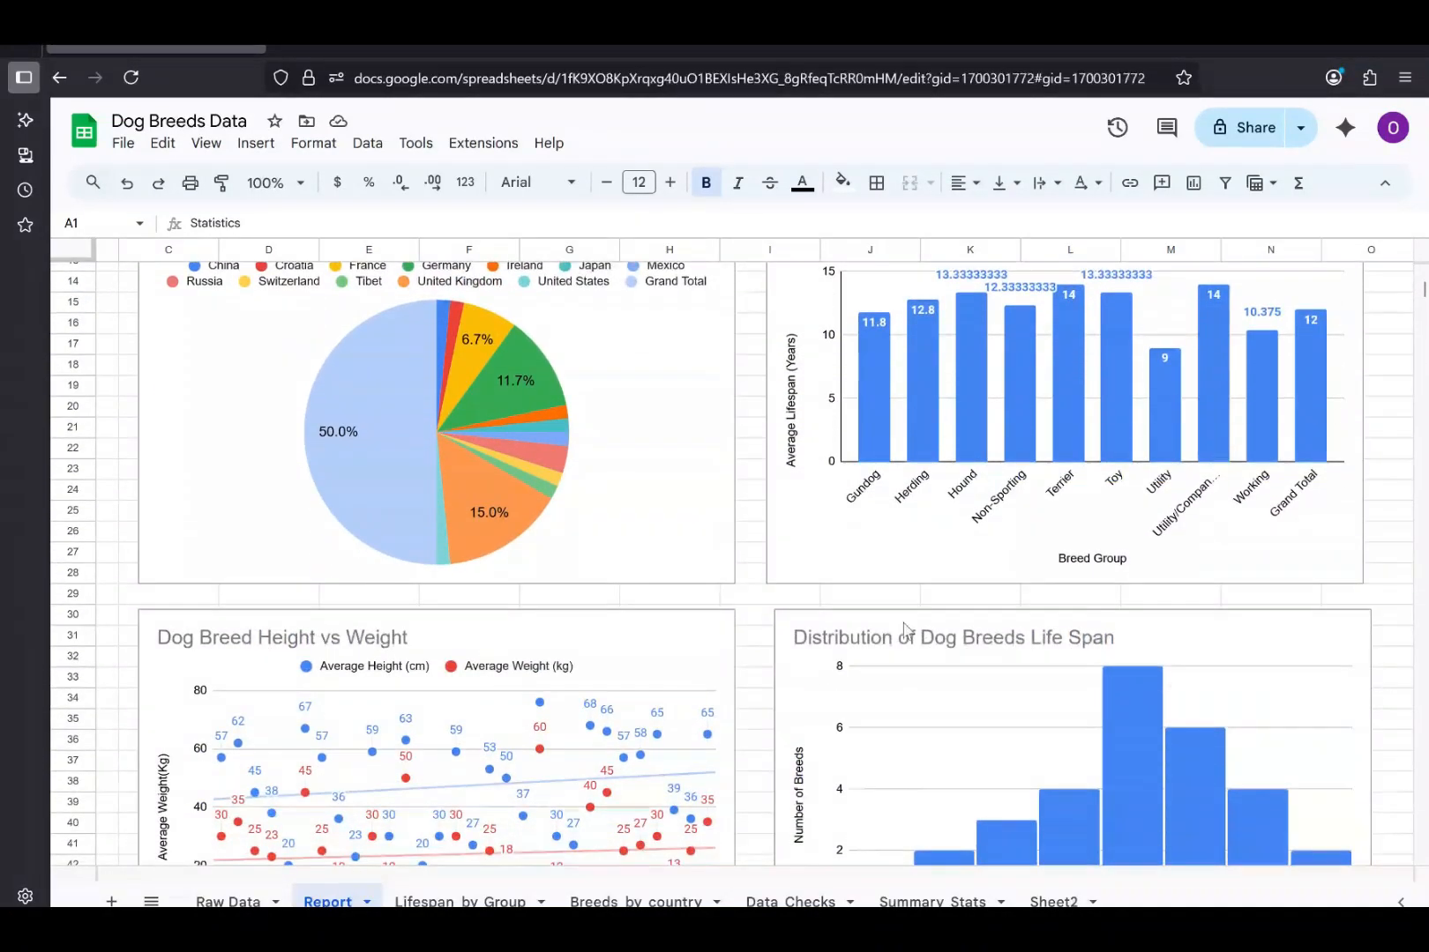